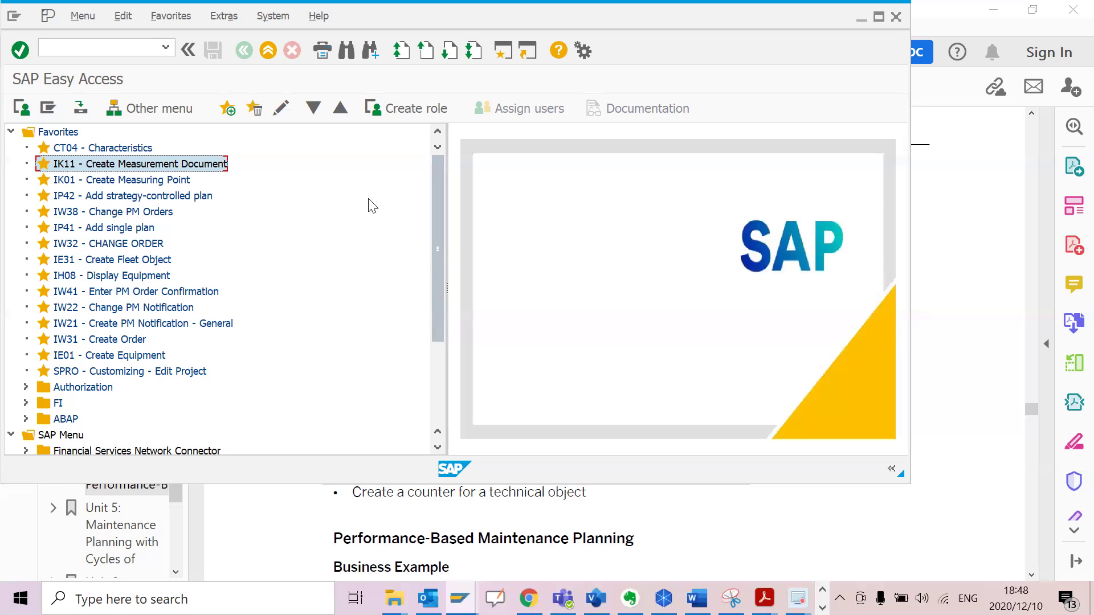
- Start creating a general measuring point (IK01) for equipment 10007560
double_click(172, 181)
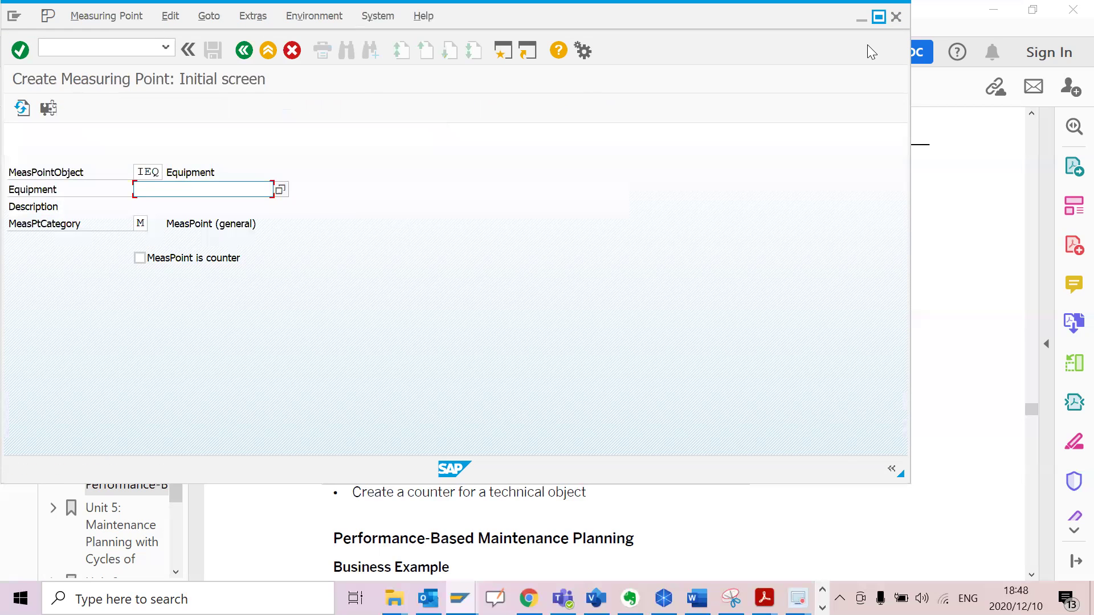
click(878, 17)
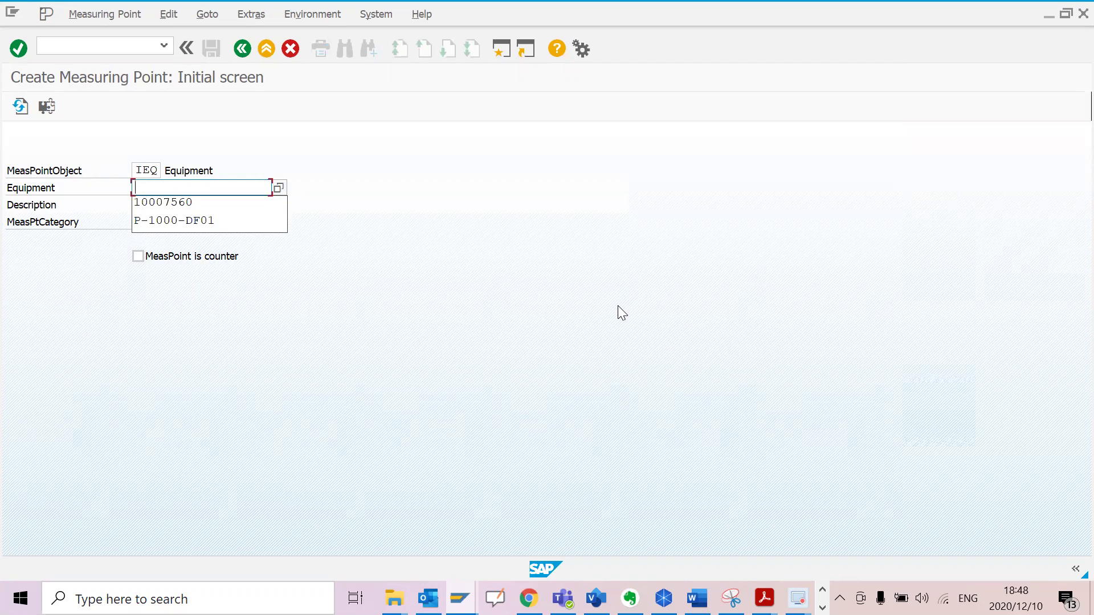
click(159, 205)
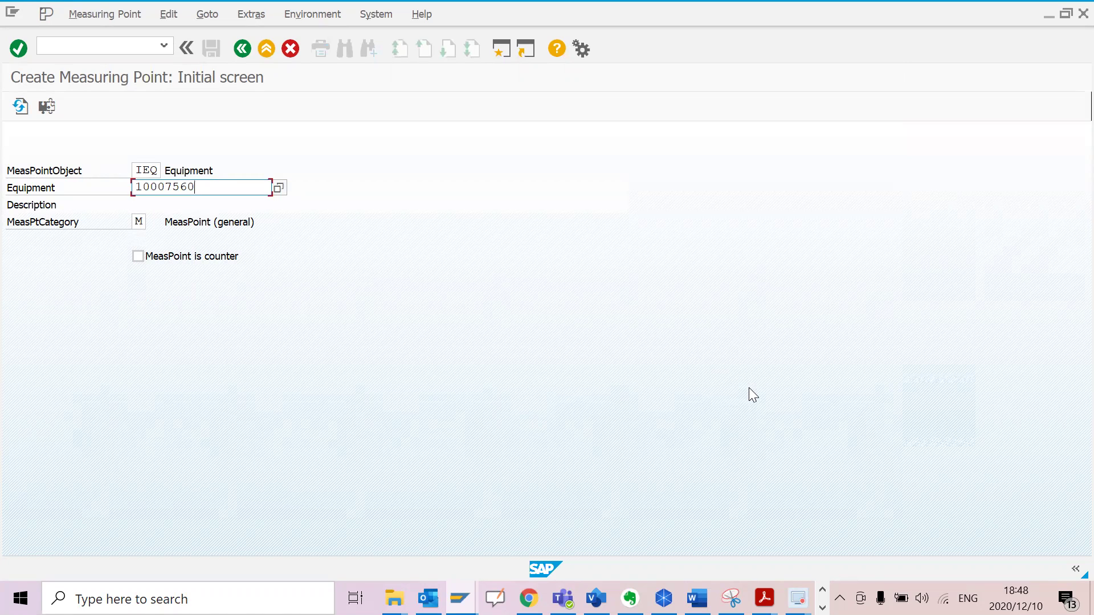
key(Return)
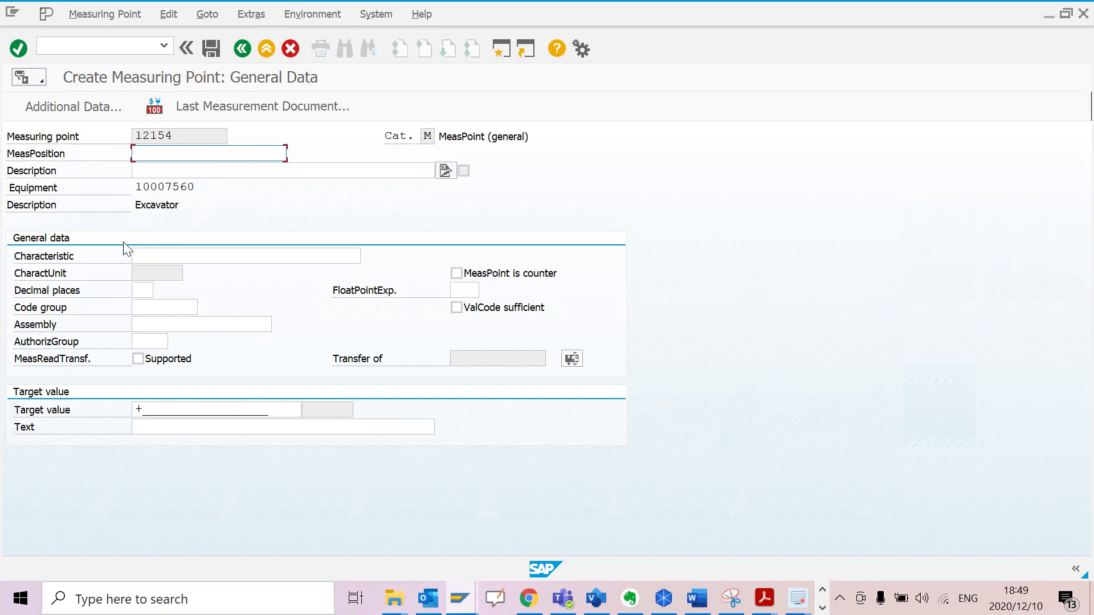
- Copy the equipment number and leave the new measuring point without saving it
click(198, 188)
drag(198, 188, 137, 181)
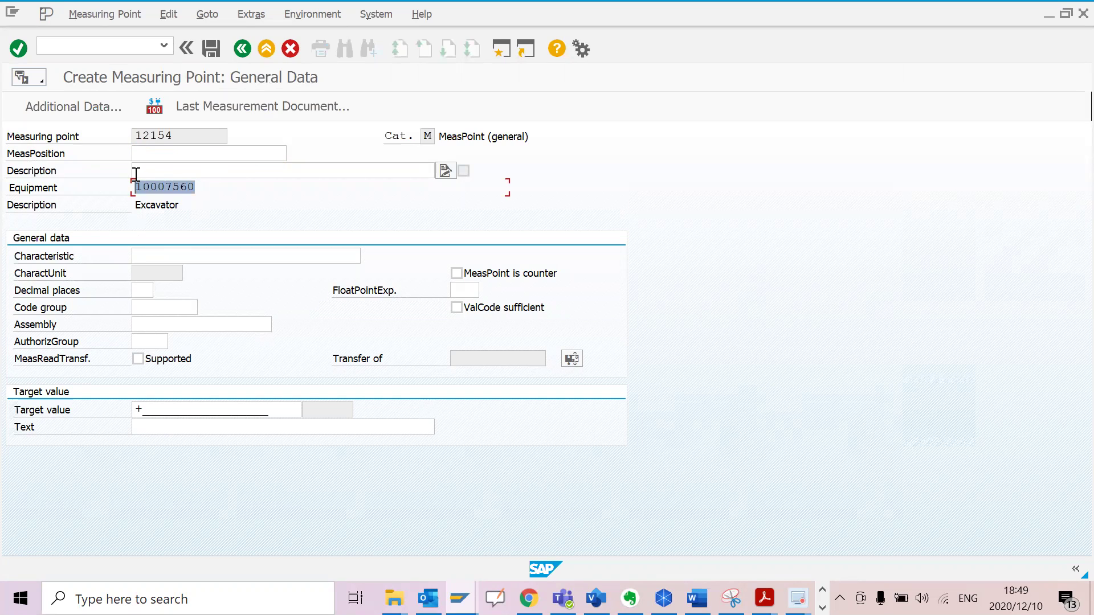
key(ctrl+c)
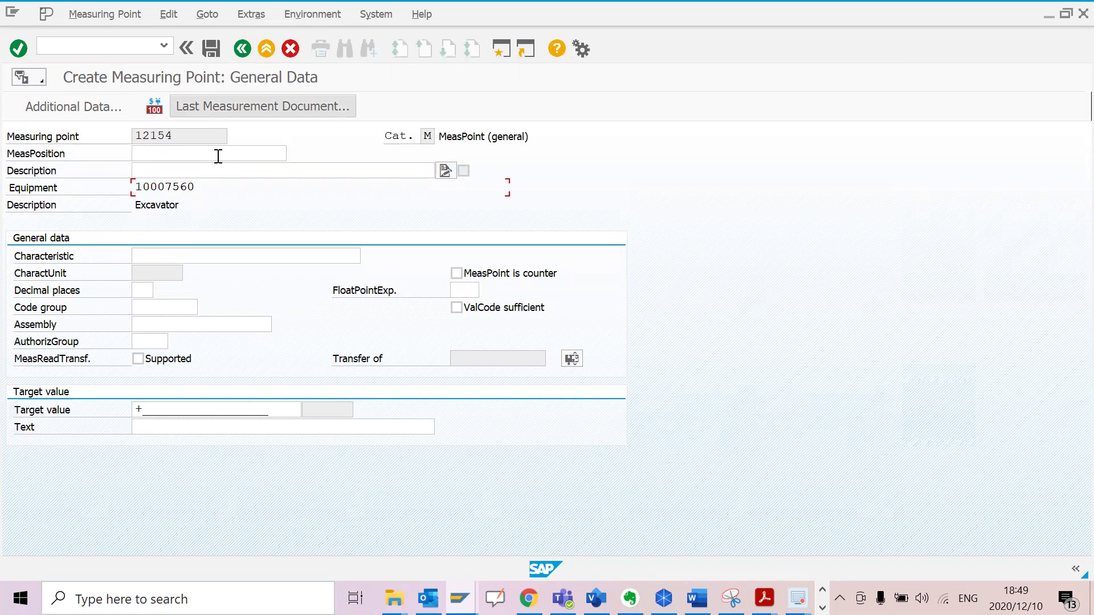
click(244, 48)
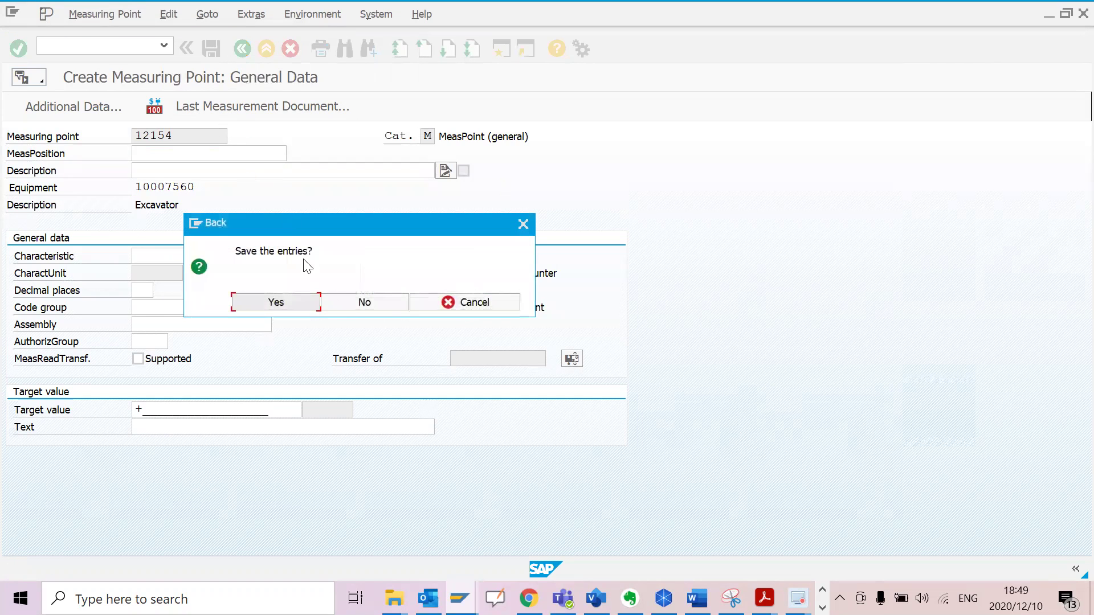
click(359, 303)
- Open equipment 10007560 with transaction IE02 and display its measuring points and counters
click(107, 45)
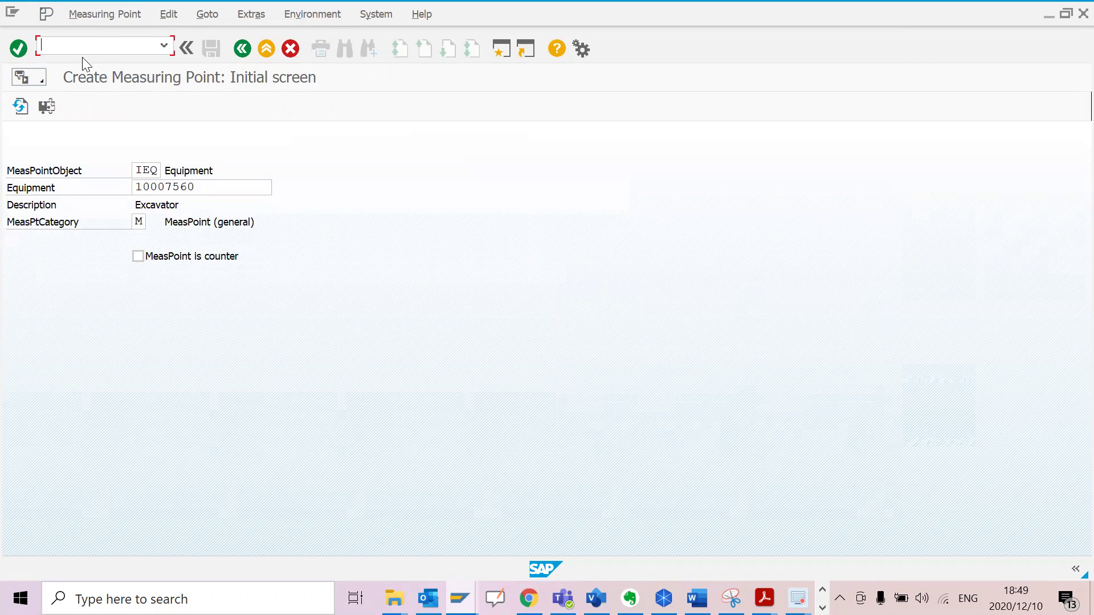
text(/nie02)
key(Return)
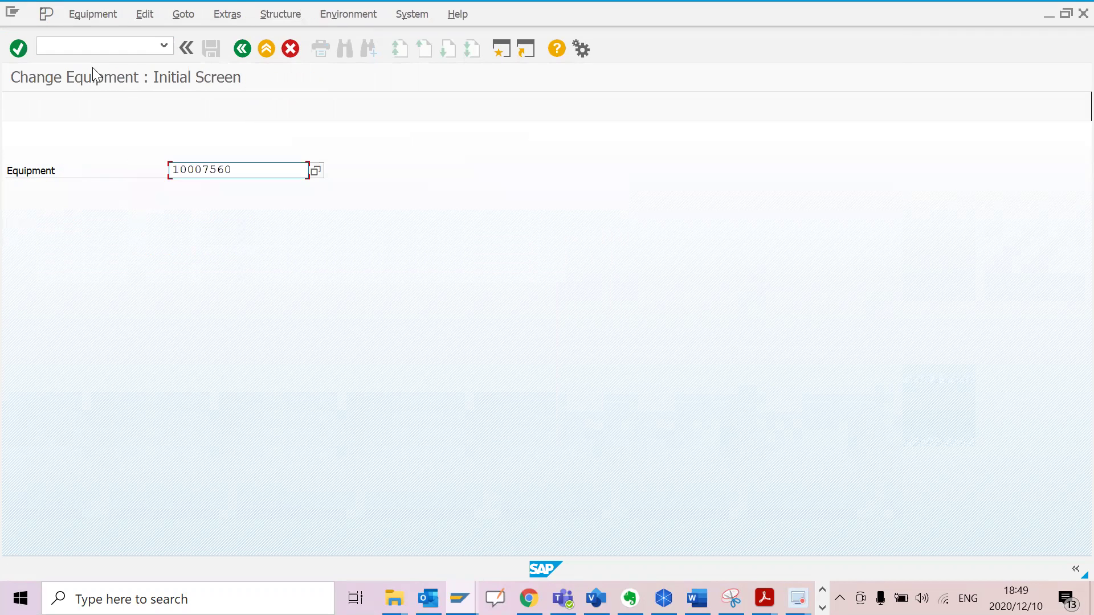
key(Return)
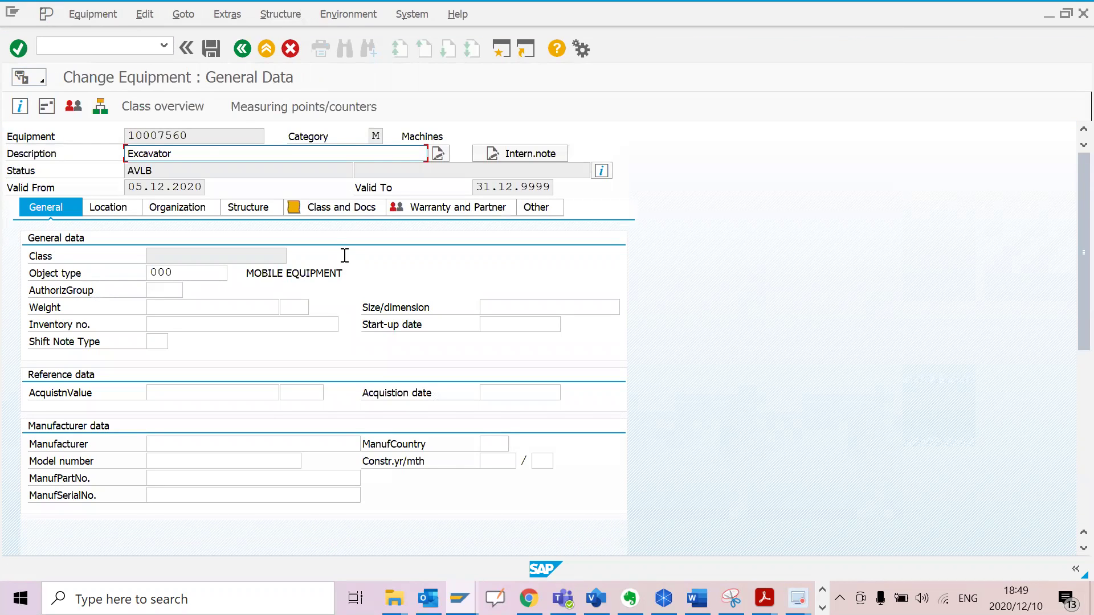
click(342, 105)
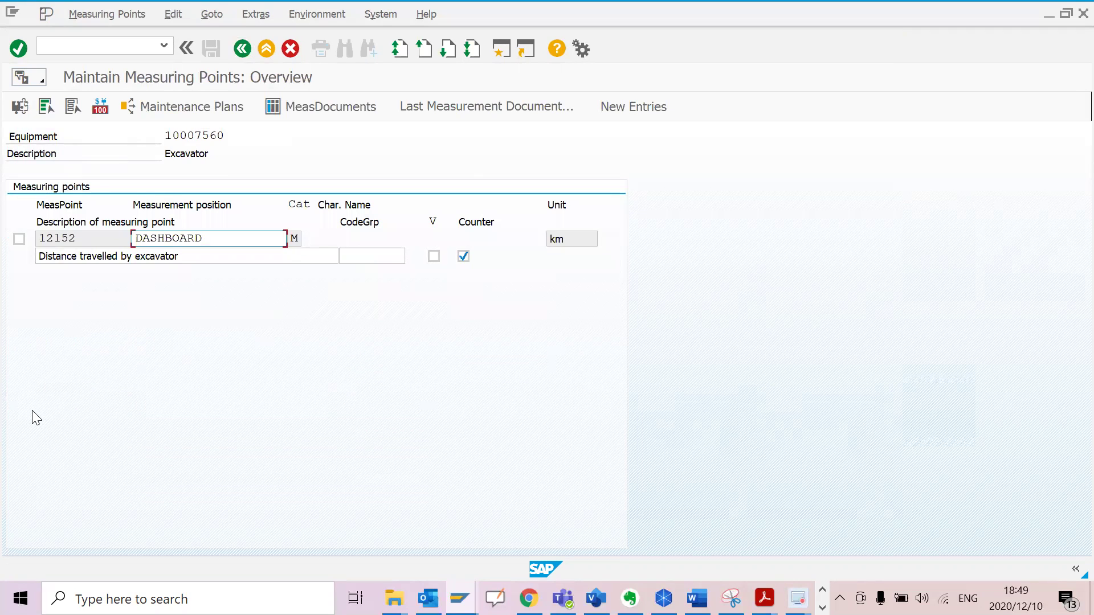
- Copy the excavator's measuring point number and display measuring point 12152 with transaction IK03
drag(97, 237, 2, 231)
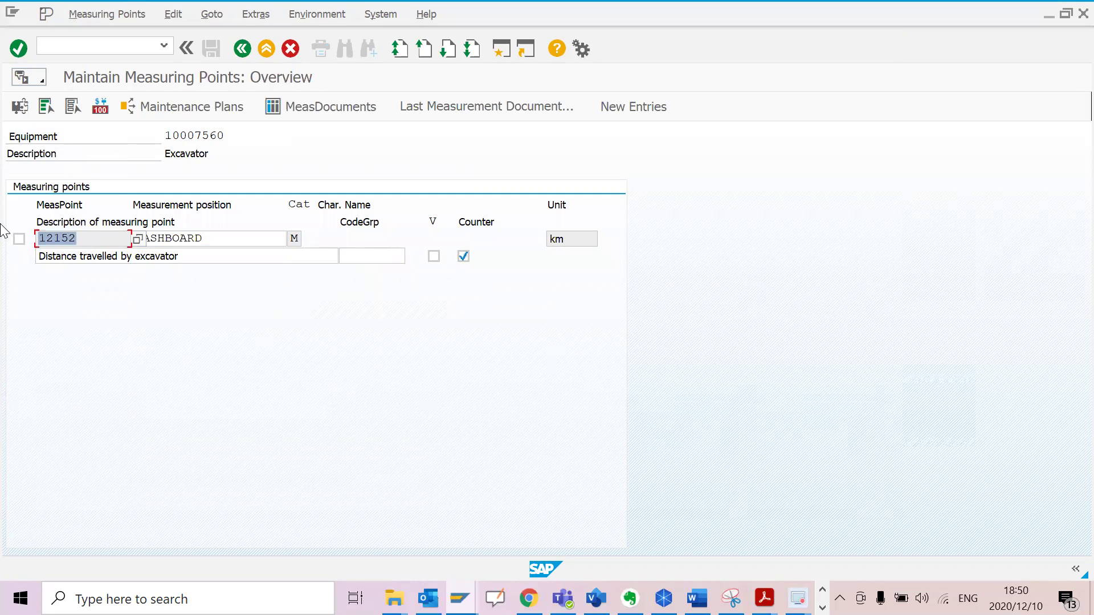
key(ctrl+c)
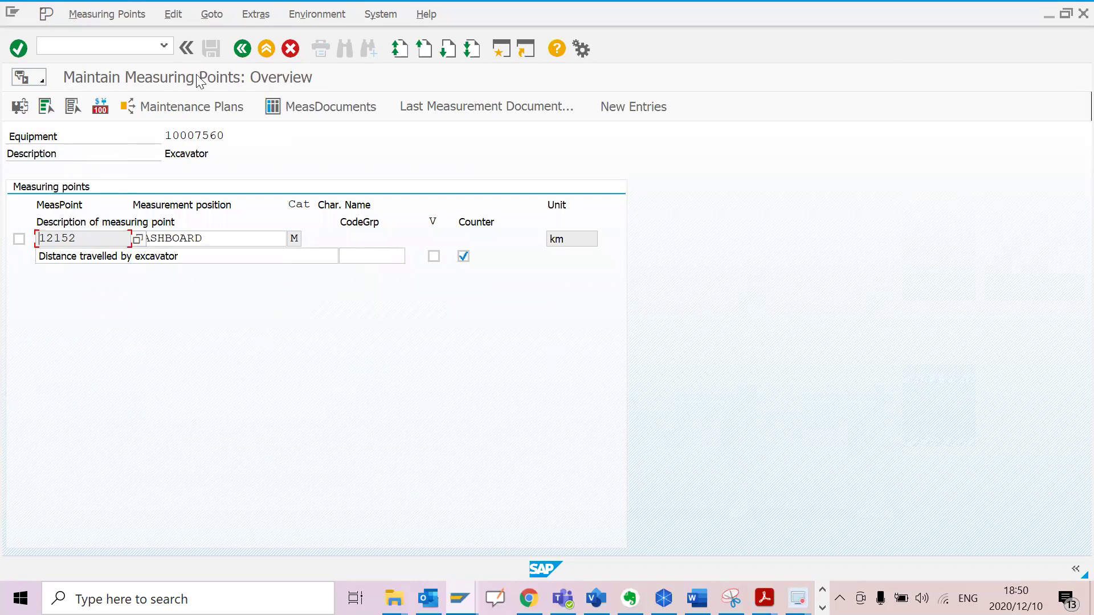
click(121, 47)
click(84, 48)
text(/n)
text(IK02)
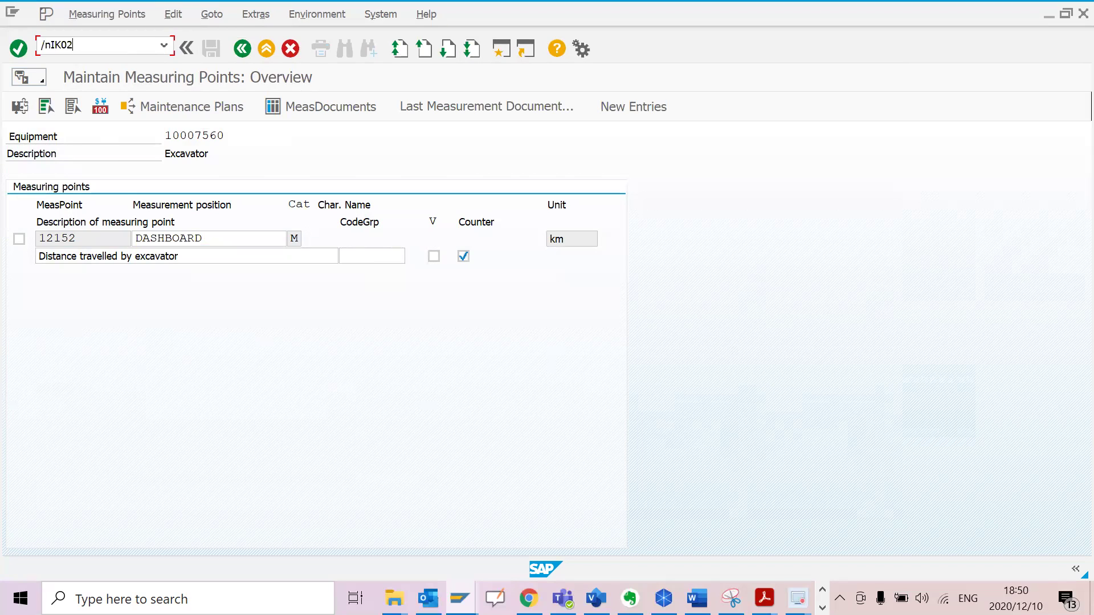
key(BackSpace)
text(3)
key(Return)
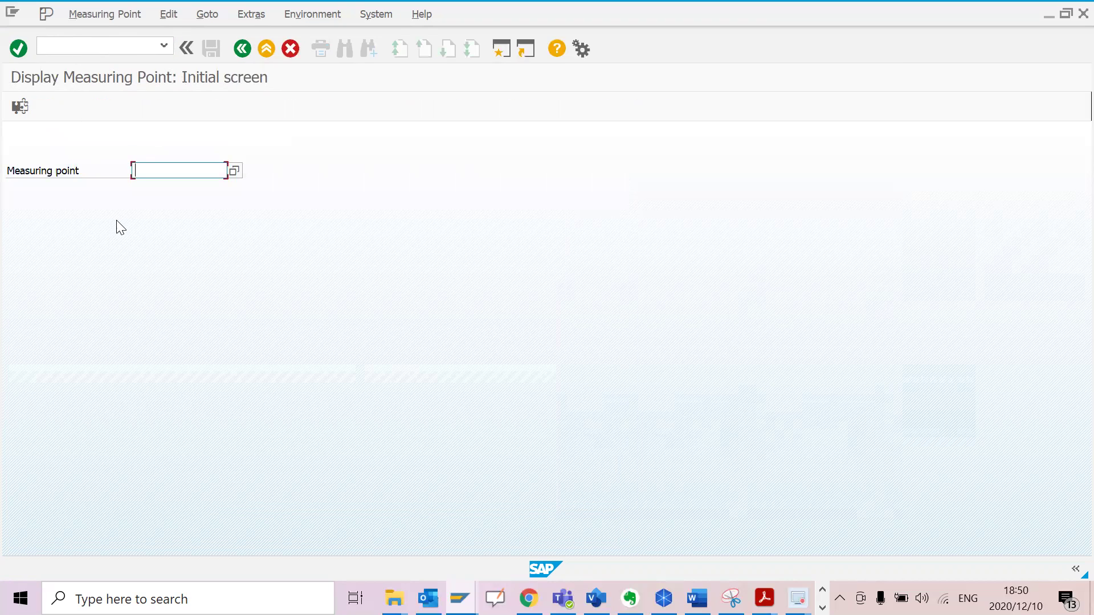
text(12152)
key(Return)
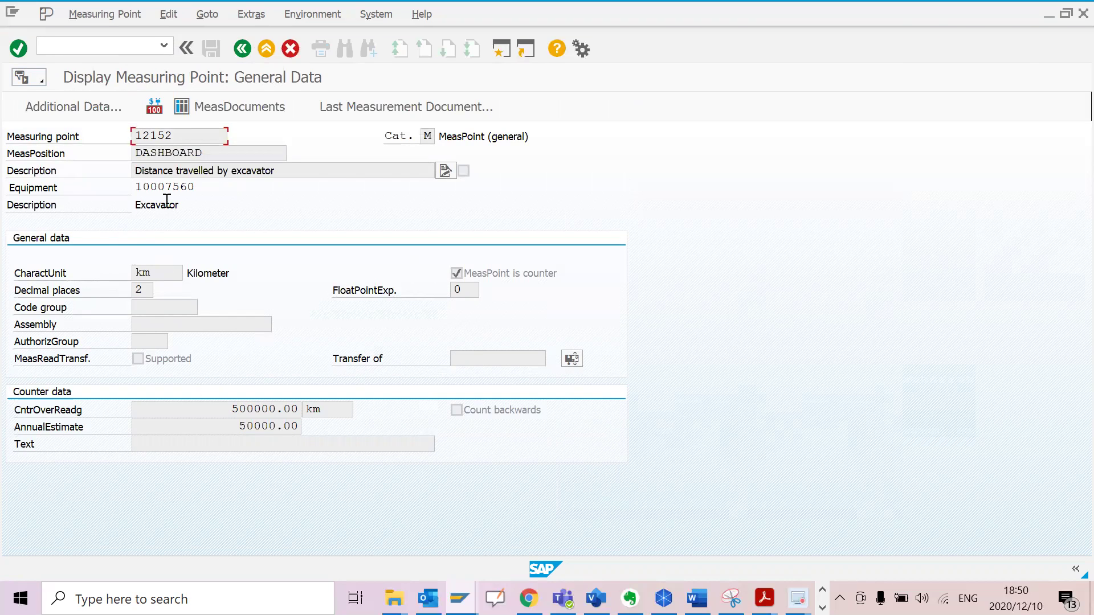
- Examine the measuring point's equipment, number, measurement position, description and characteristic unit
drag(208, 184, 132, 187)
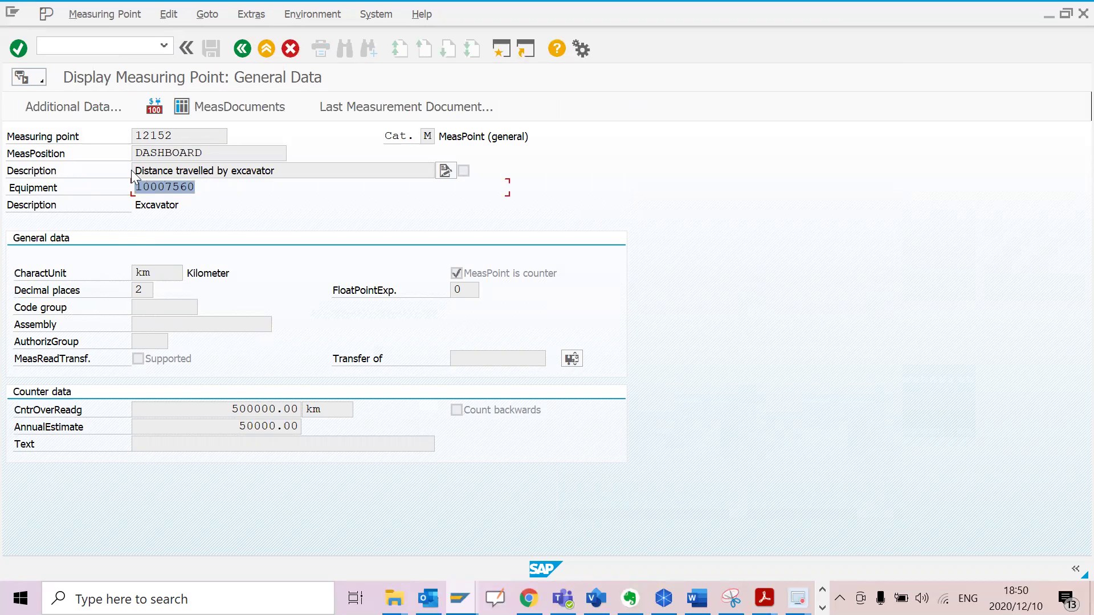
drag(181, 139, 111, 142)
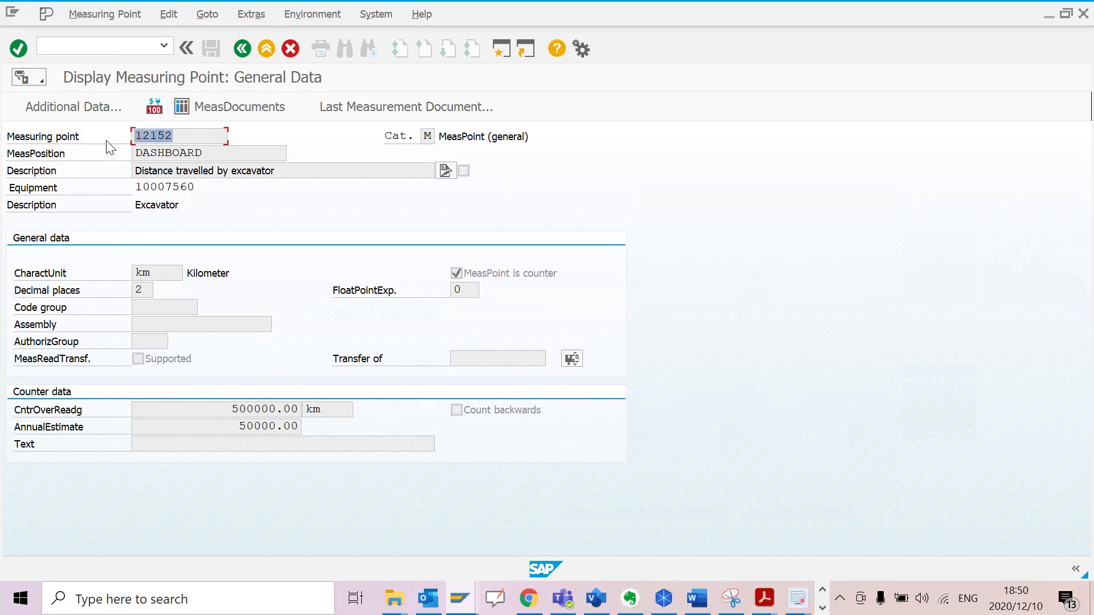
click(154, 138)
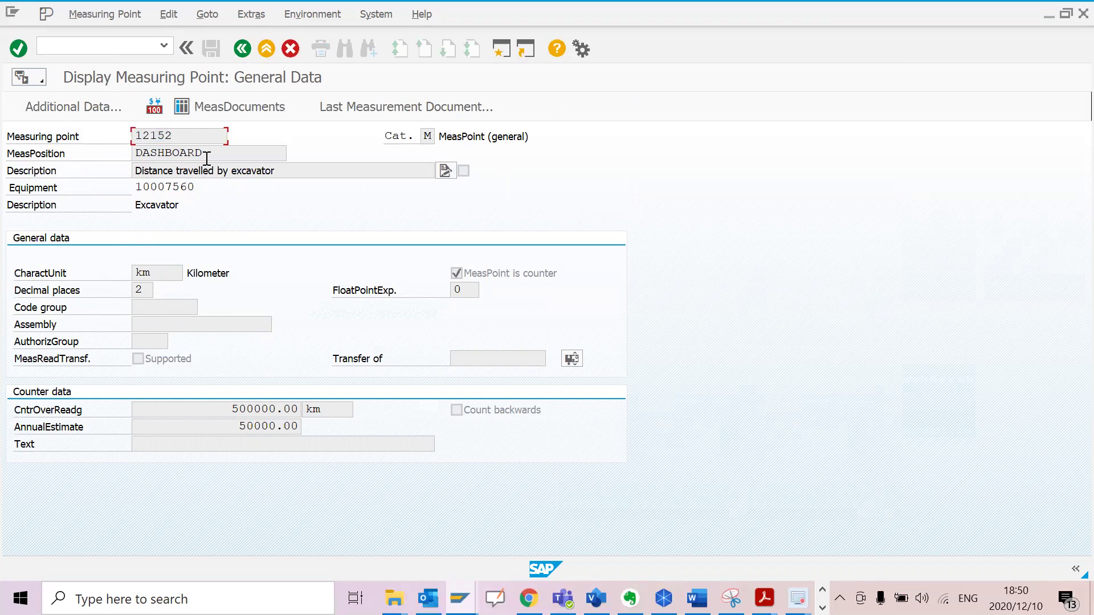
drag(225, 151, 121, 155)
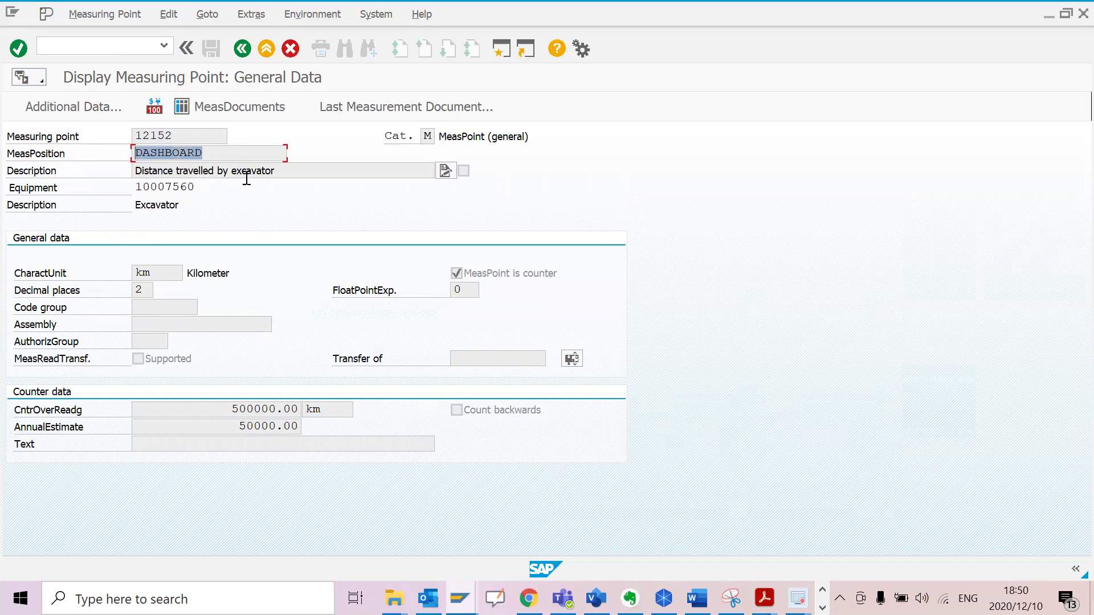
click(218, 178)
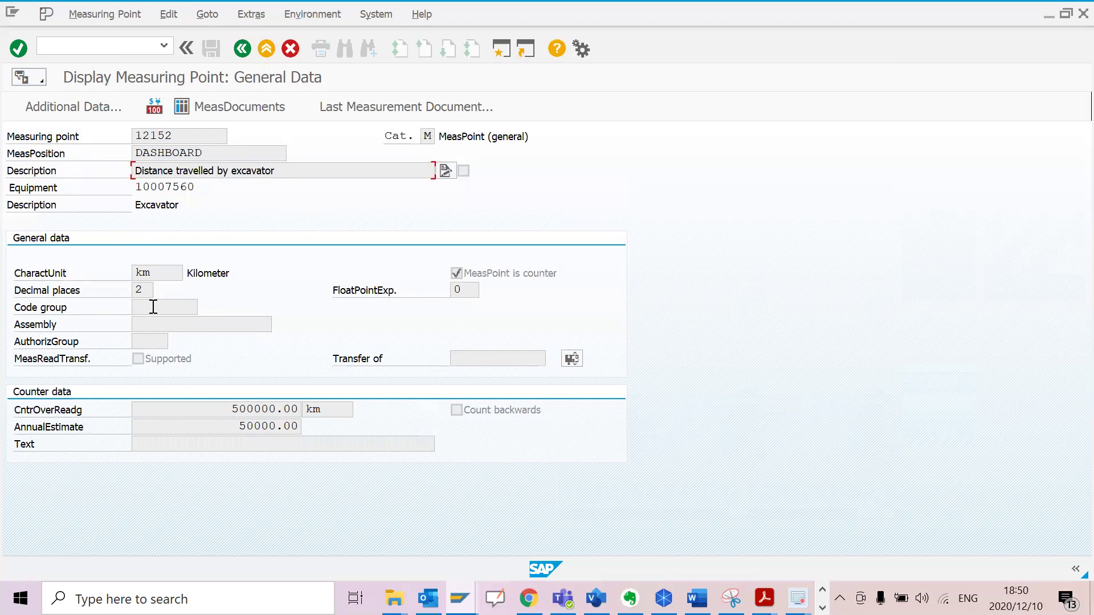
drag(167, 278, 114, 271)
- Examine the counter's annual estimate and overflow reading, and recheck the equipment and measuring point numbers
drag(225, 428, 398, 448)
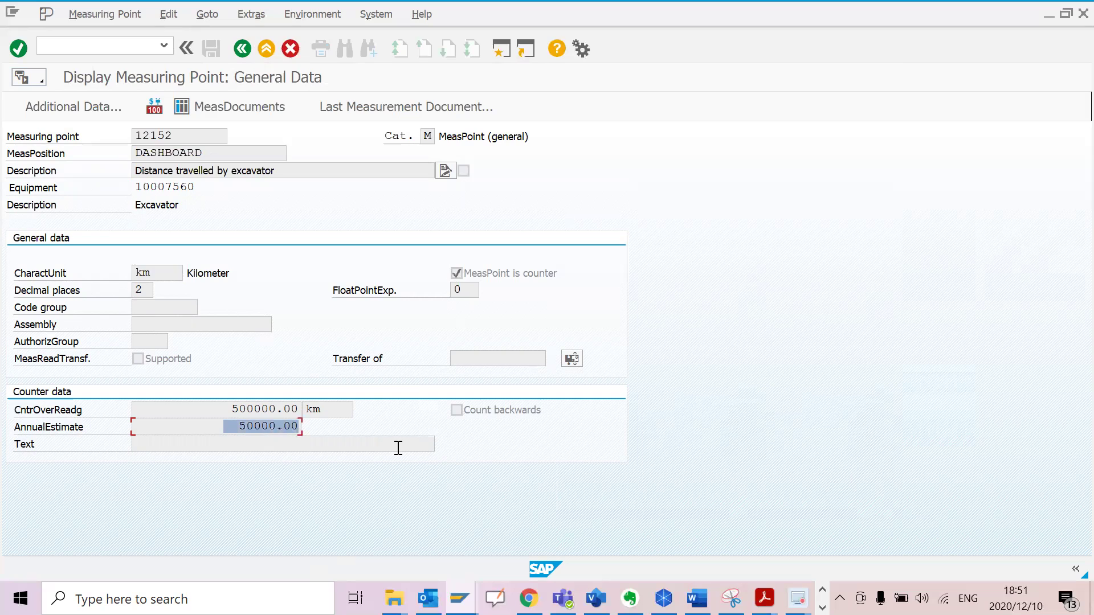
click(255, 428)
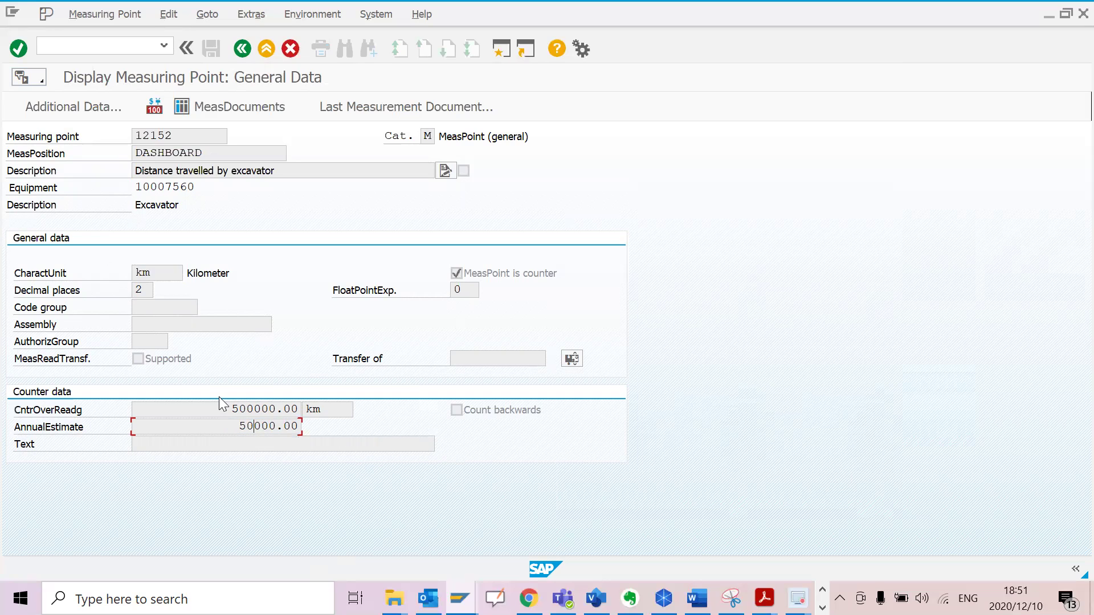
drag(222, 429, 300, 427)
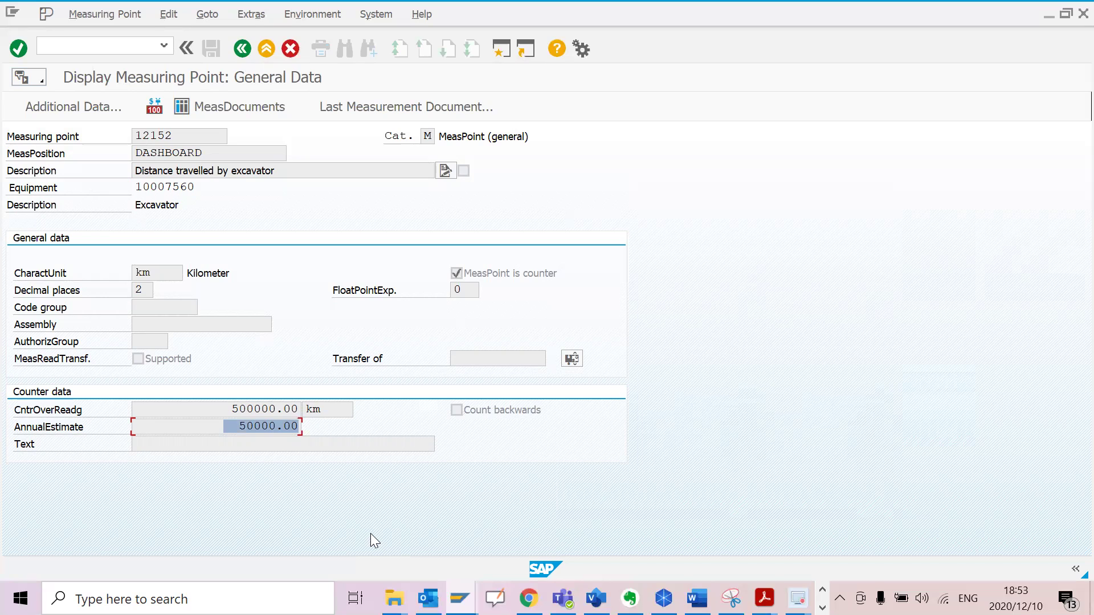
click(270, 426)
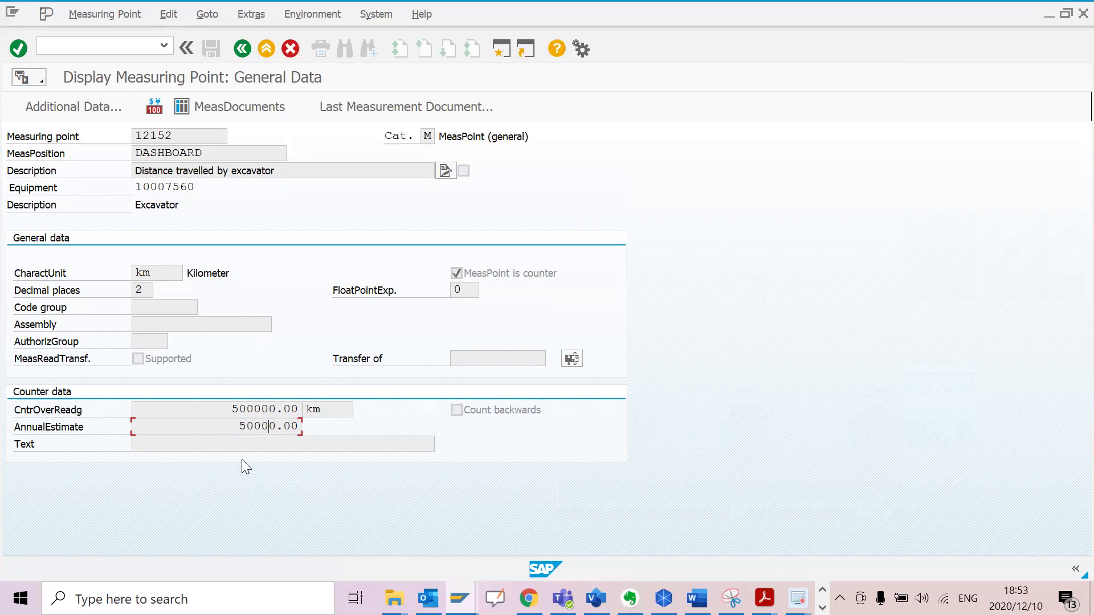
drag(233, 431, 337, 440)
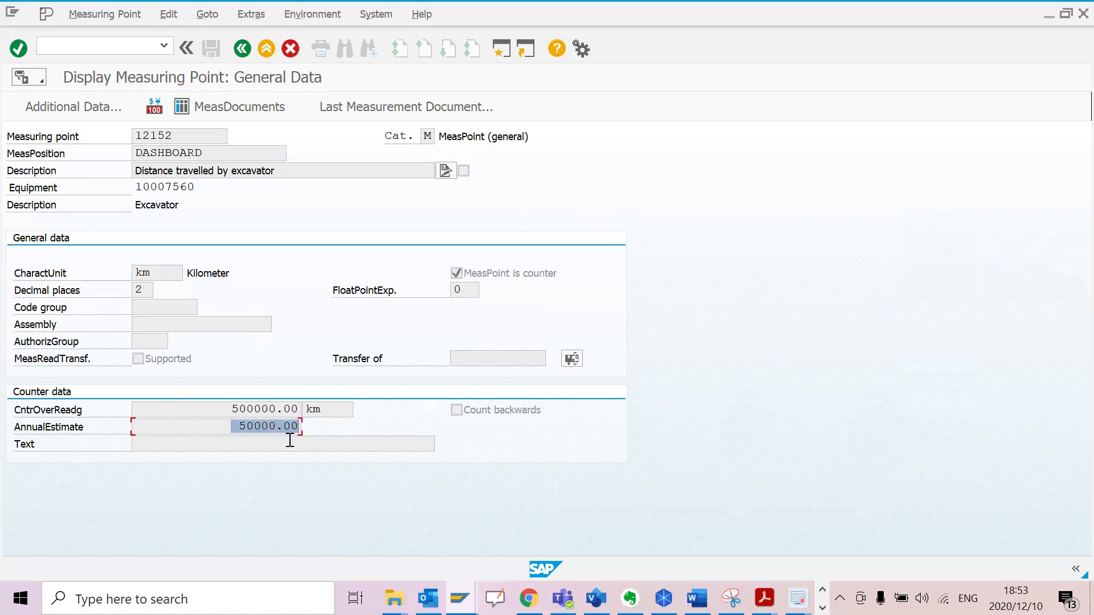
click(219, 406)
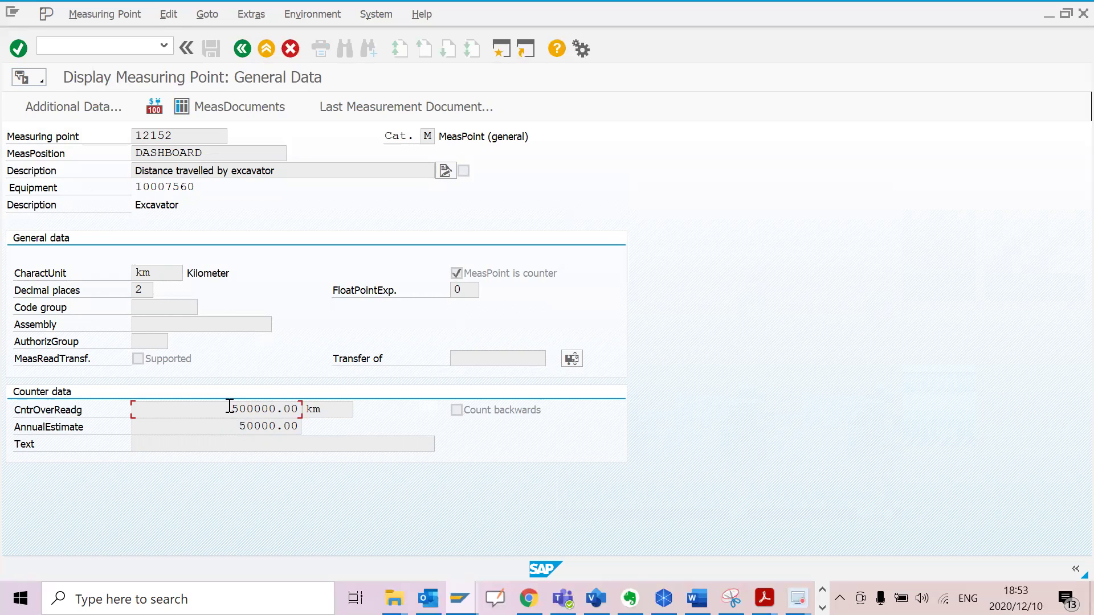
drag(235, 406, 321, 414)
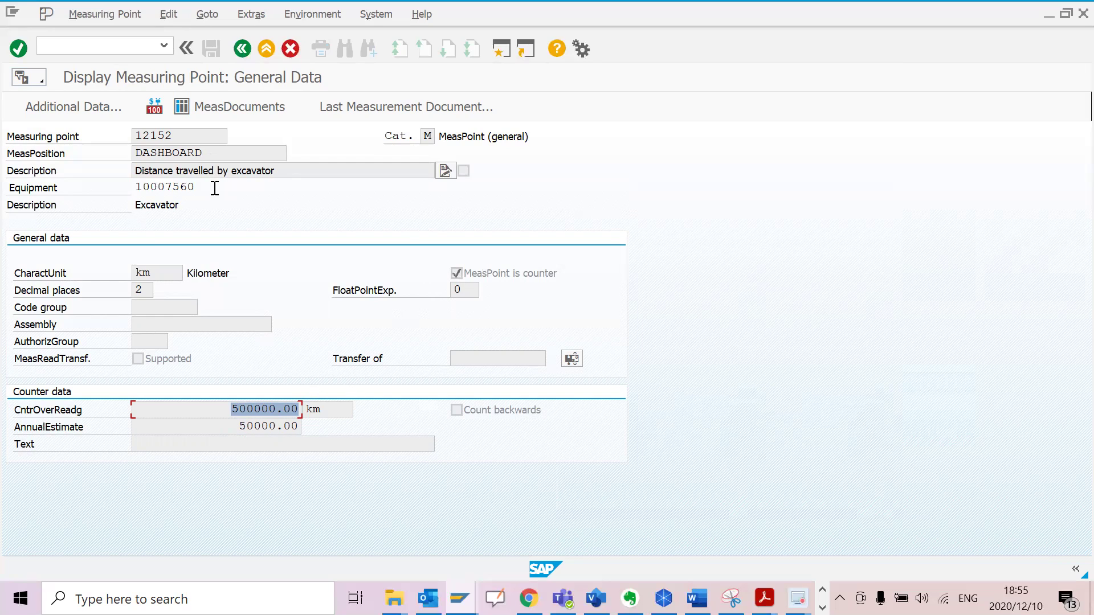
drag(215, 188, 134, 187)
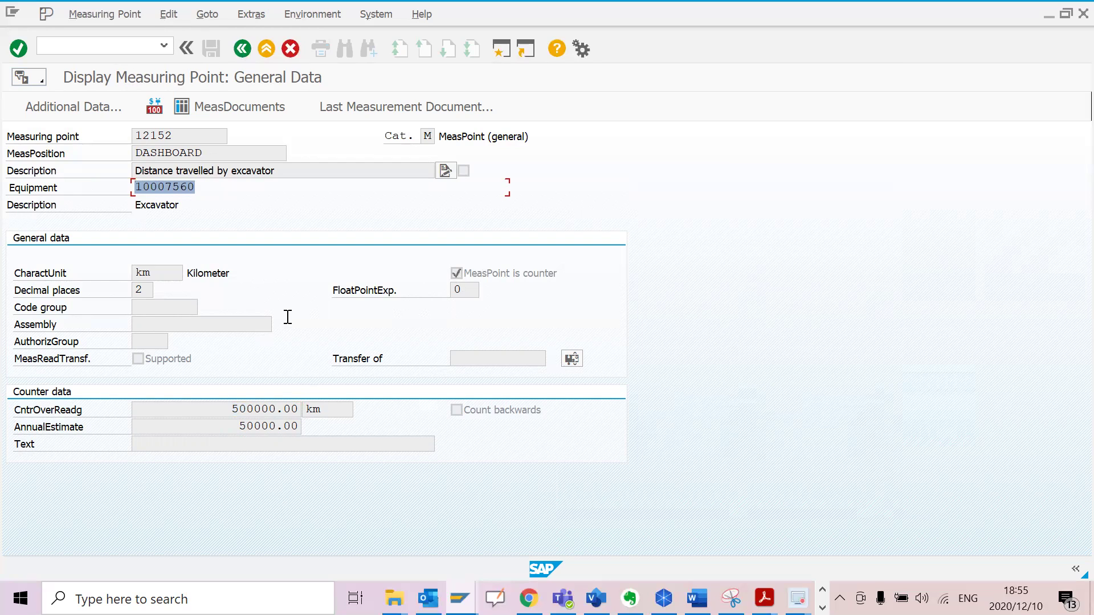
click(158, 187)
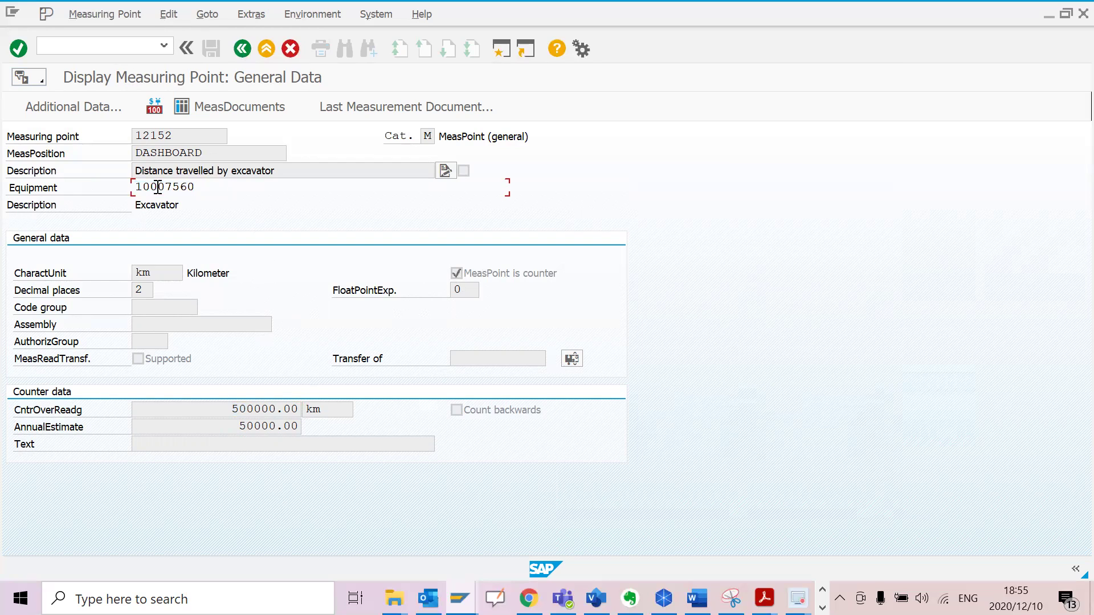
drag(187, 134, 128, 139)
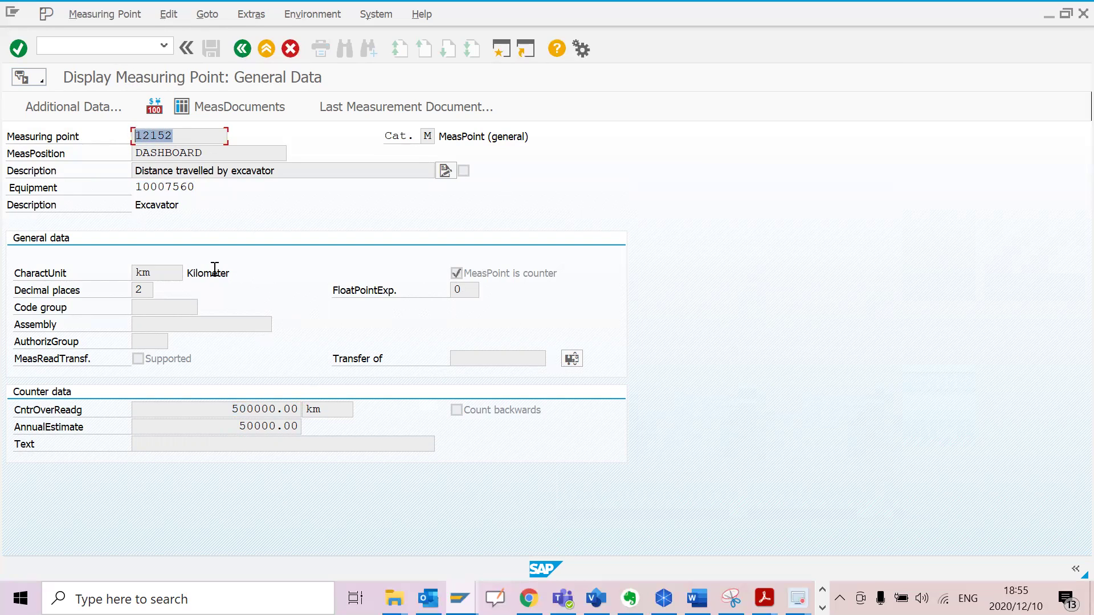
- Start a measurement document for measuring point 12152 with transaction IK11 and check its total counter reading
click(50, 46)
text(/N)
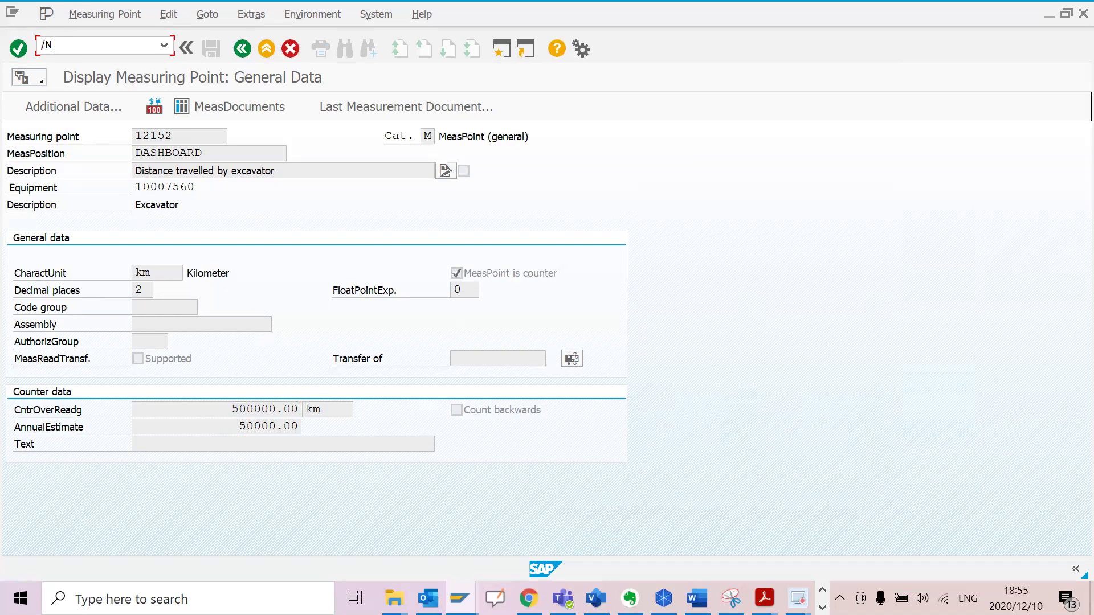
text(IK11)
key(Return)
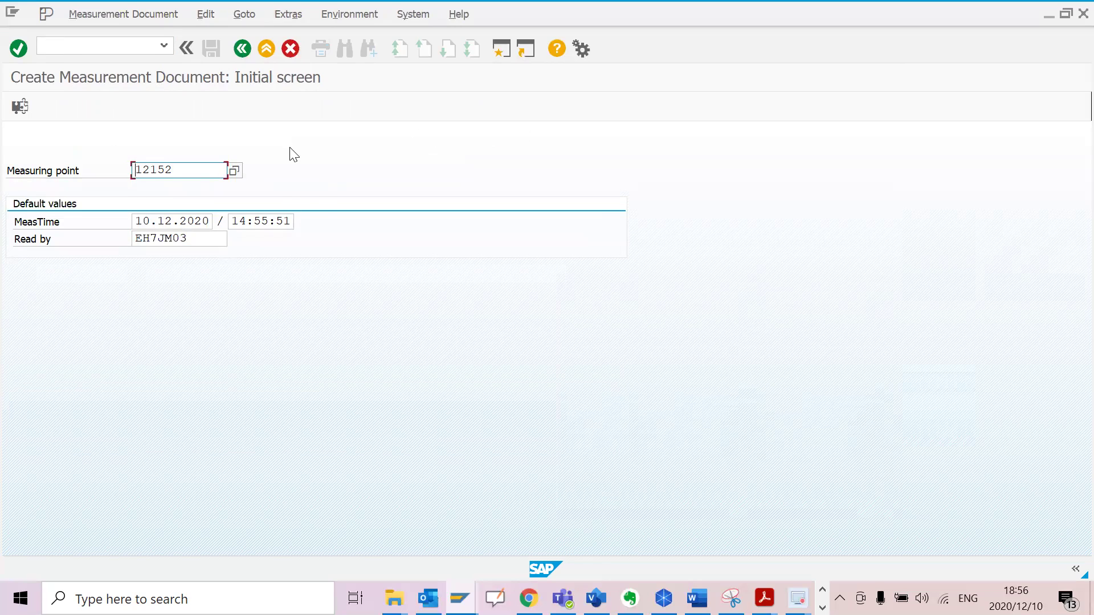
key(Return)
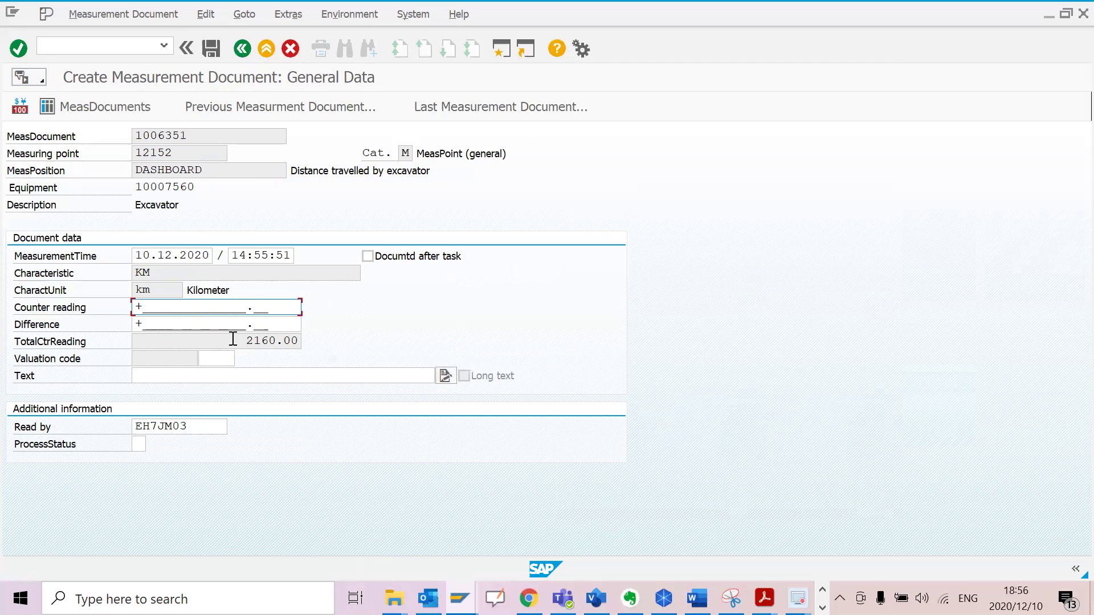
drag(233, 339, 303, 353)
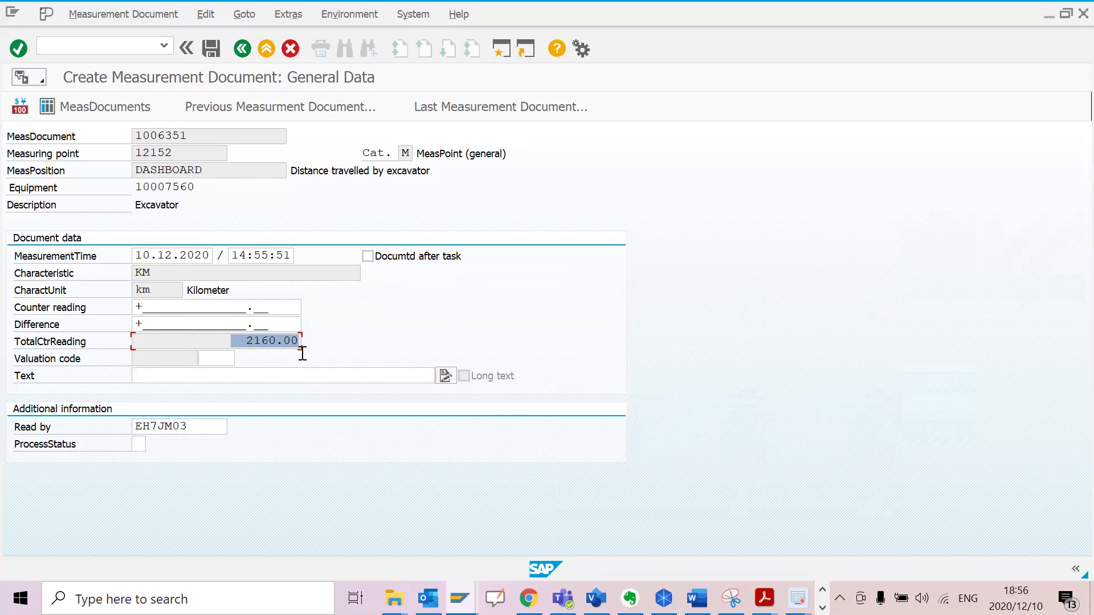
- Enter a counter reading of 3000 km in the measurement document and validate it
click(137, 306)
text(3000)
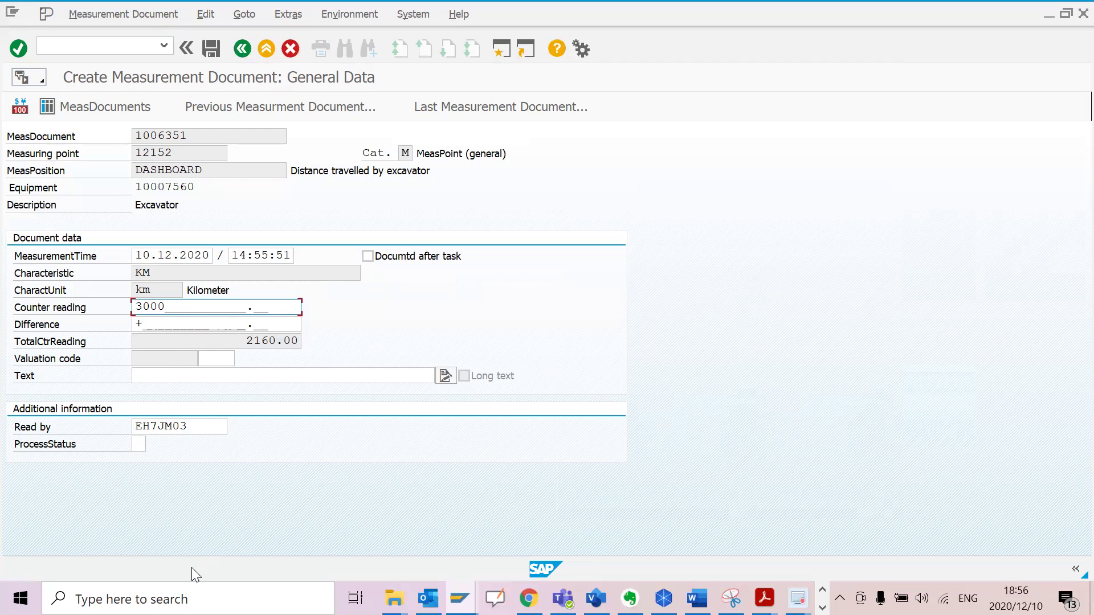
drag(172, 307, 117, 294)
click(20, 46)
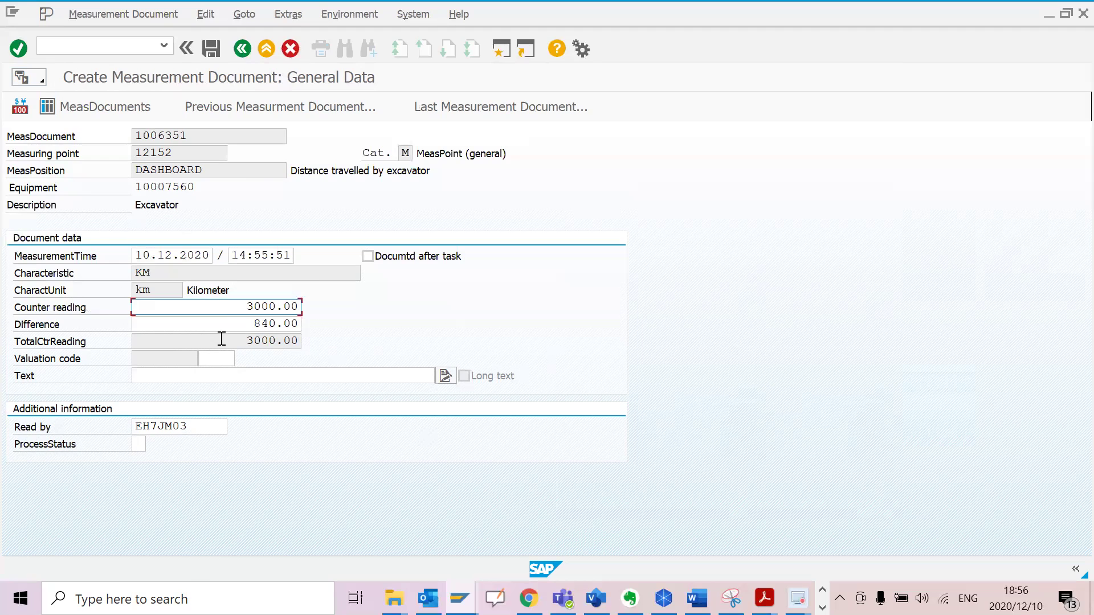
- Check the total counter reading and the difference, and save the measurement document
double_click(288, 346)
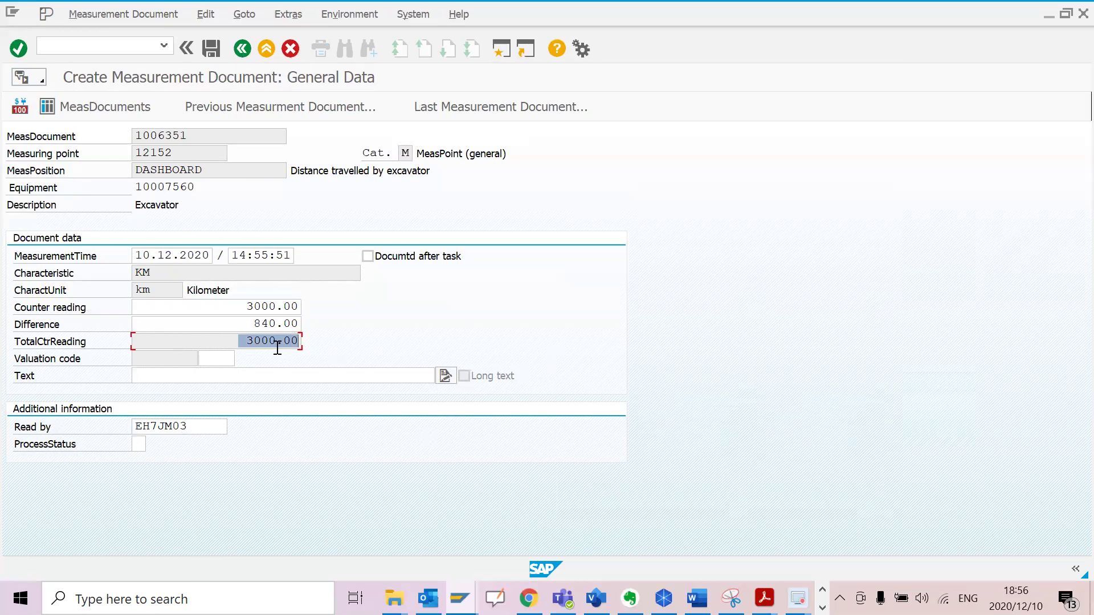
key(shift+Tab)
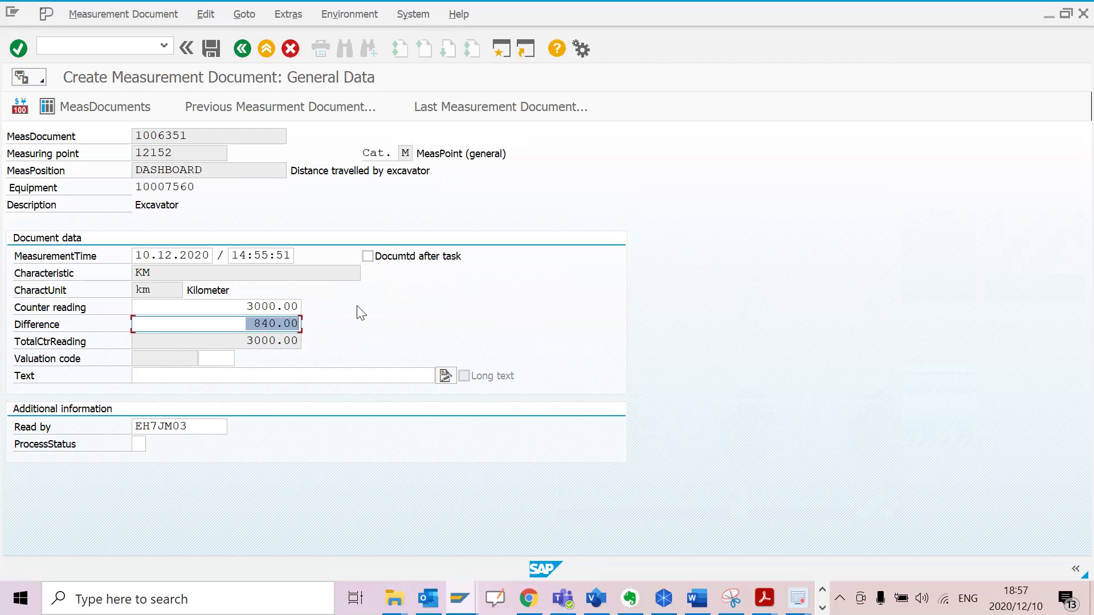
click(257, 307)
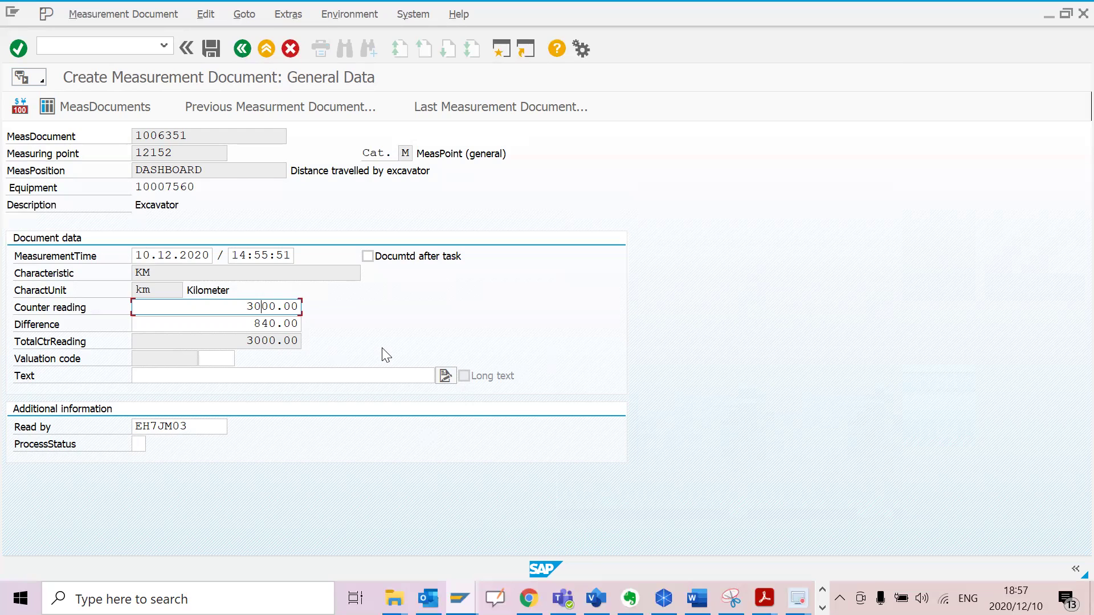
click(219, 47)
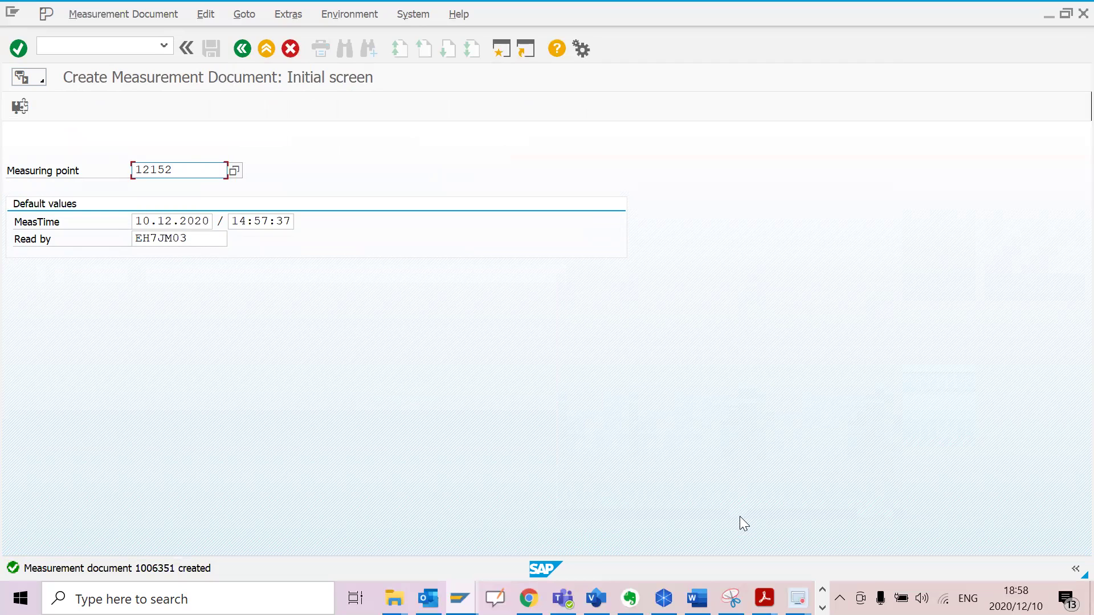
- Leave measurement document entry with /N and start a new equipment record of category M (Machines) with transaction IE01
click(124, 45)
text(/N)
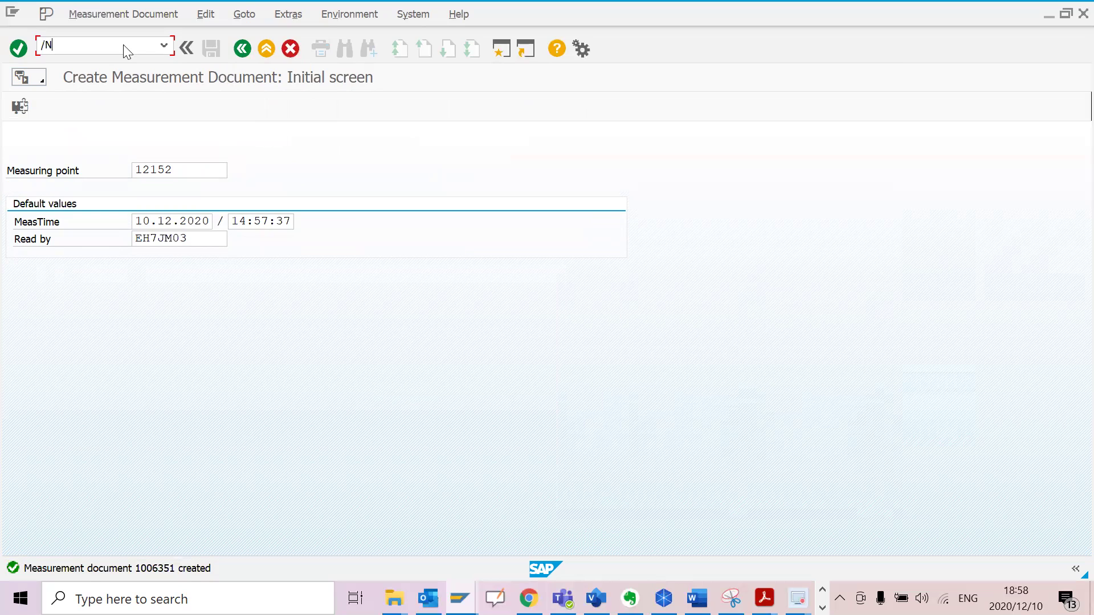
key(Return)
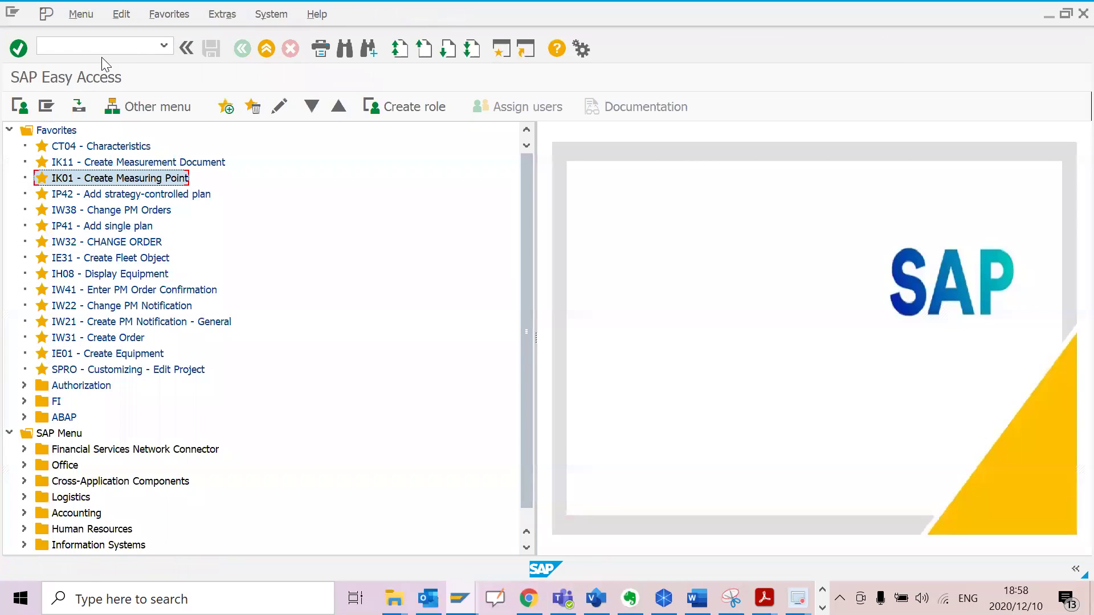
double_click(110, 354)
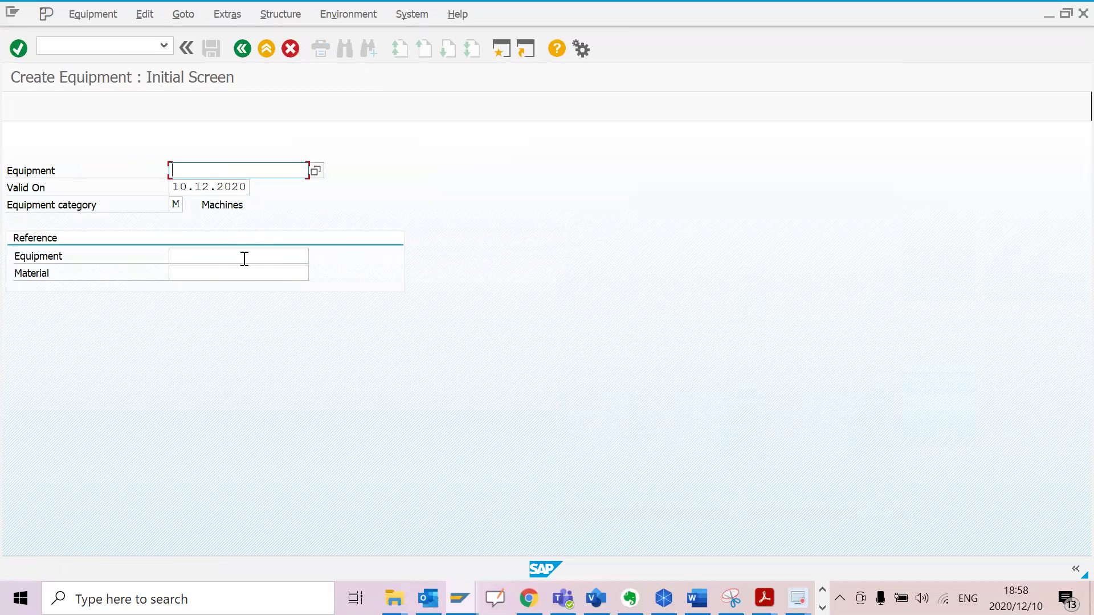
key(Return)
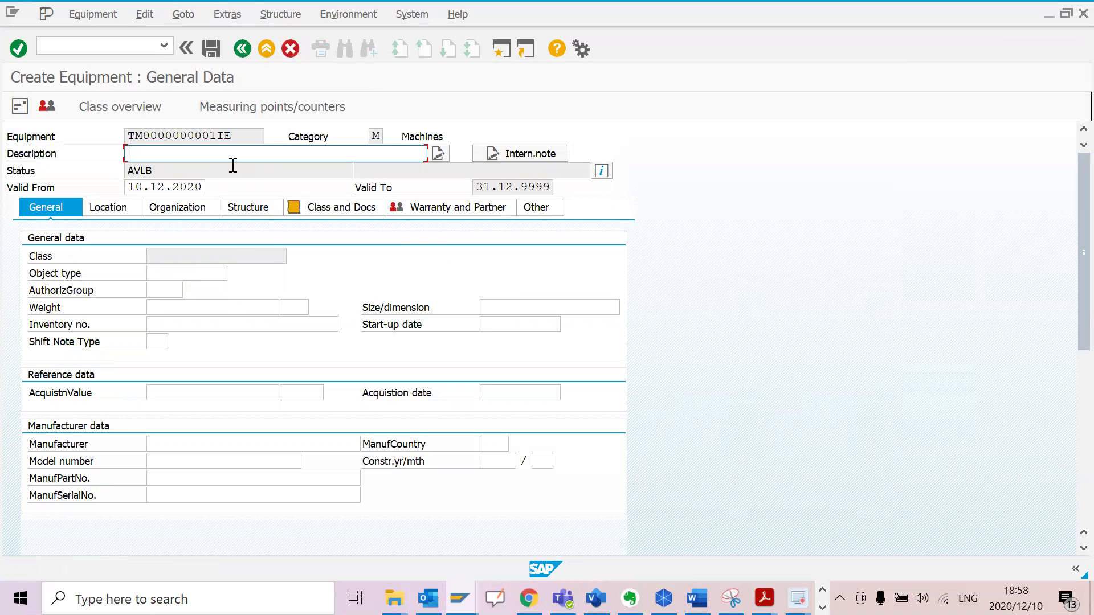
- Enter Turbine as the description of the new equipment
text(Mo)
key(BackSpace)
key(BackSpace)
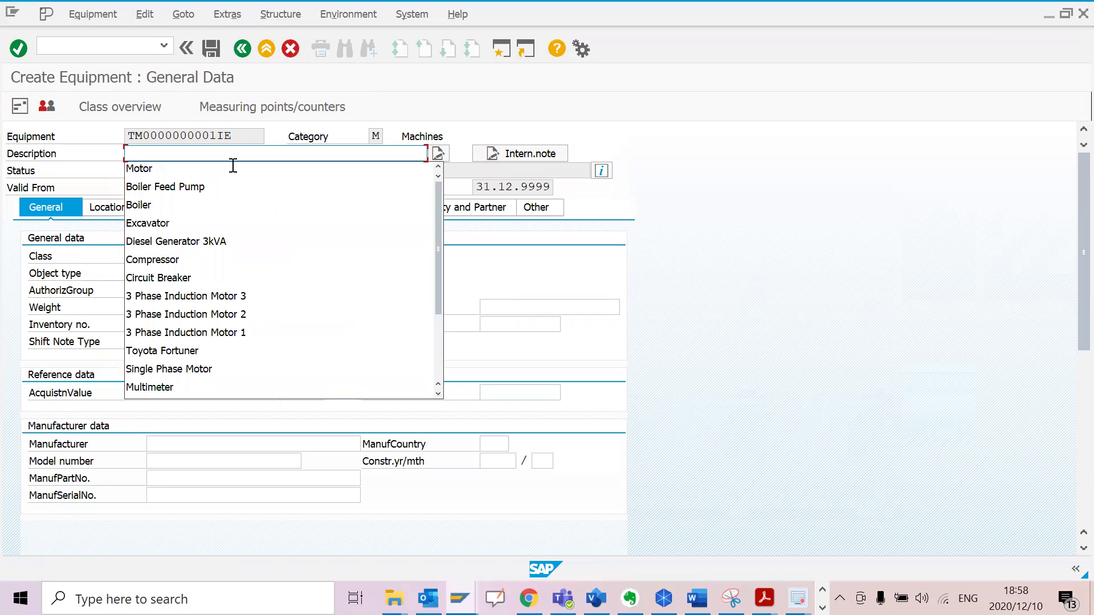
text(T)
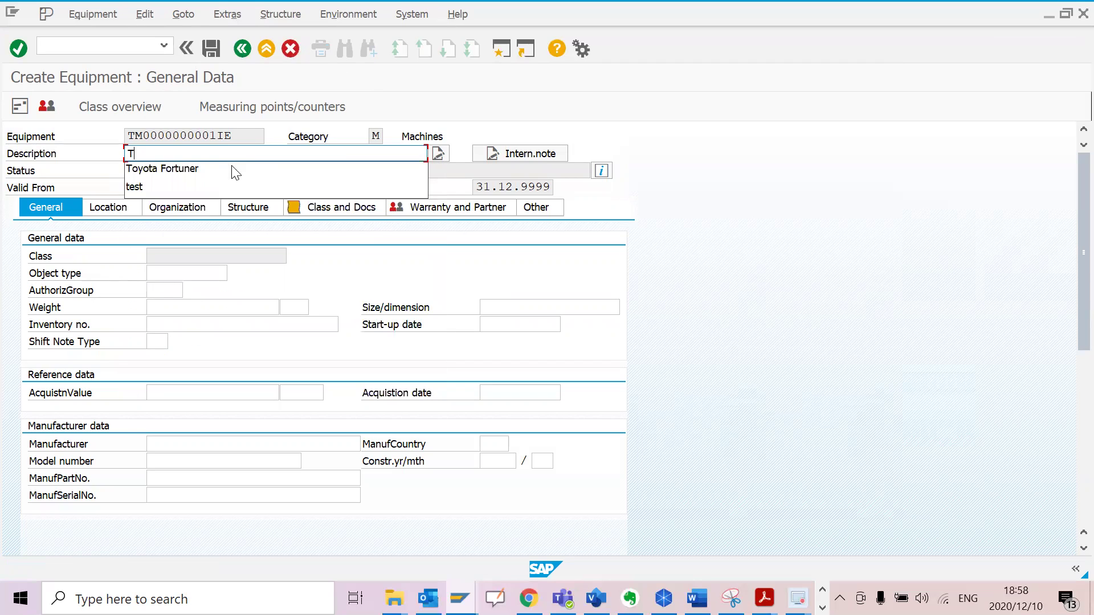
text(urbine)
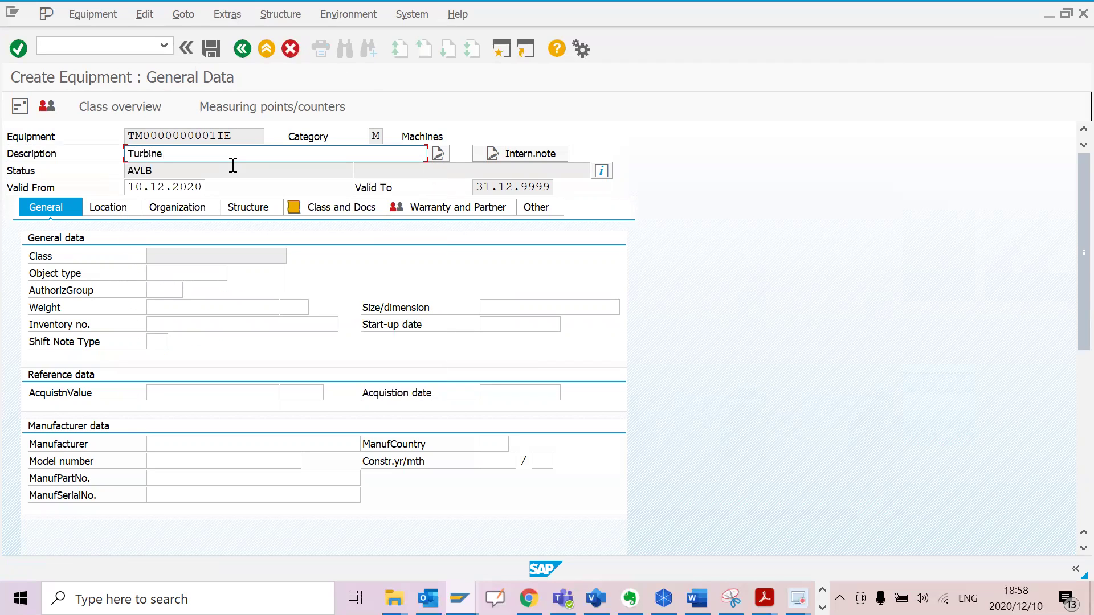
- Set the turbine's object type to 602 (Power Supply) from the list of technical object types
click(100, 208)
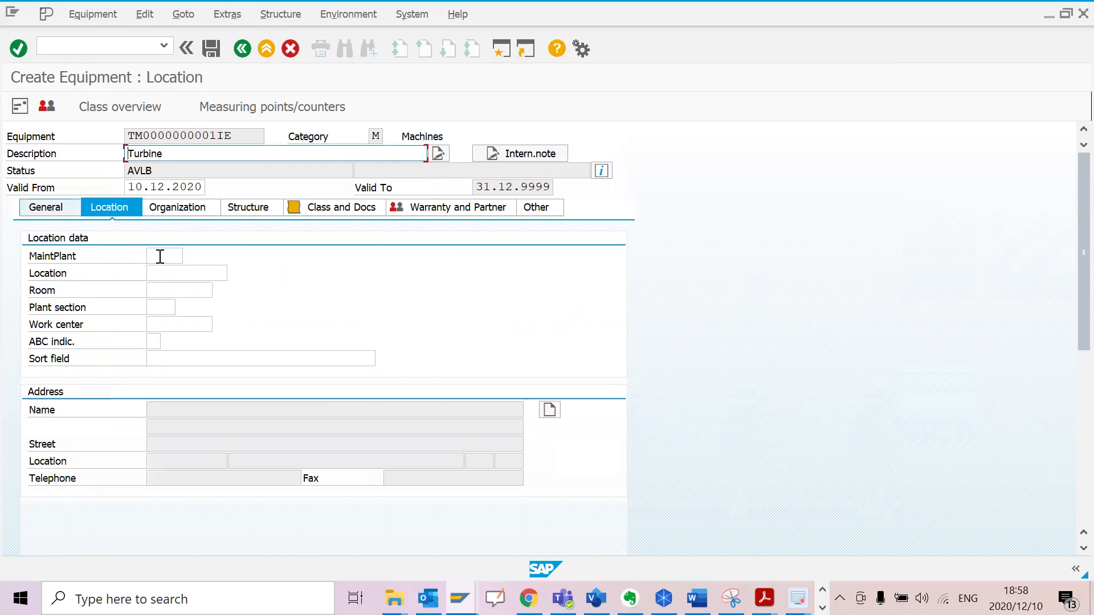
click(182, 276)
click(233, 274)
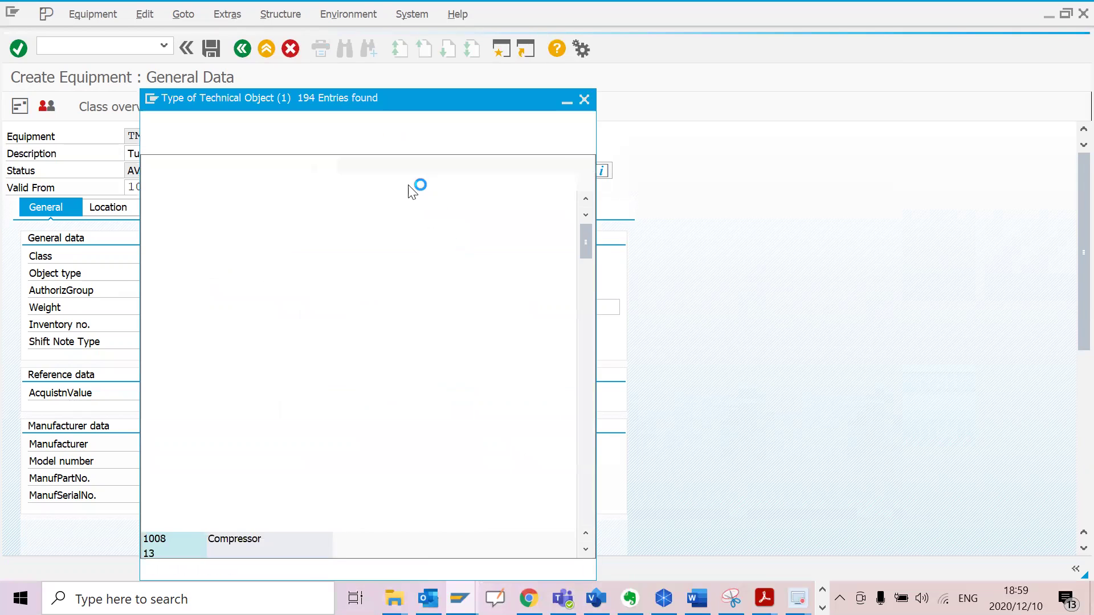
scroll(272, 410, down, 7)
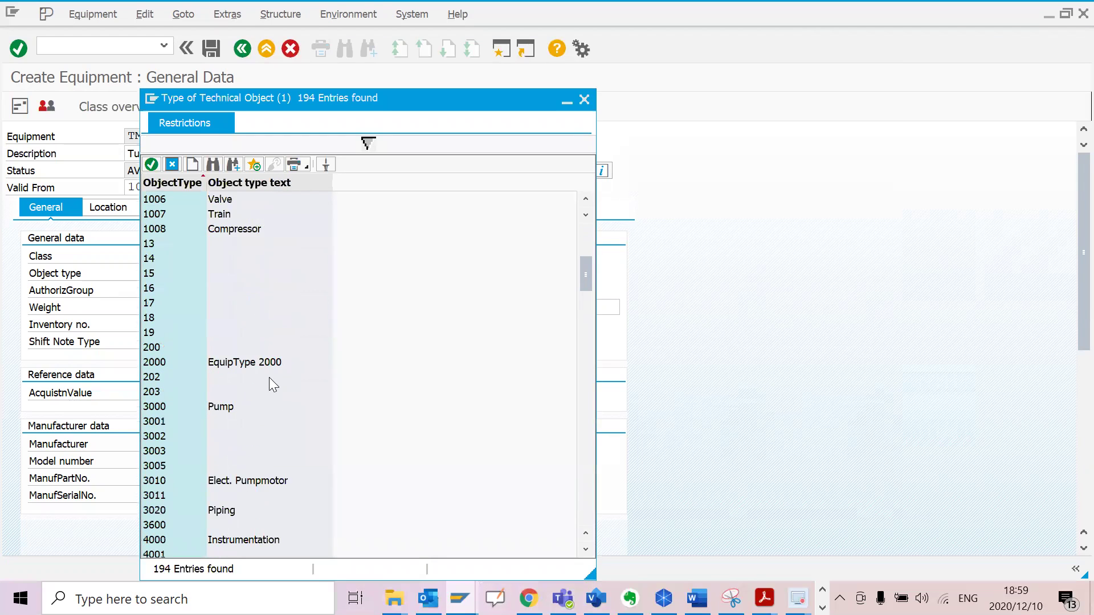
scroll(281, 411, down, 4)
scroll(280, 437, down, 7)
scroll(280, 456, down, 12)
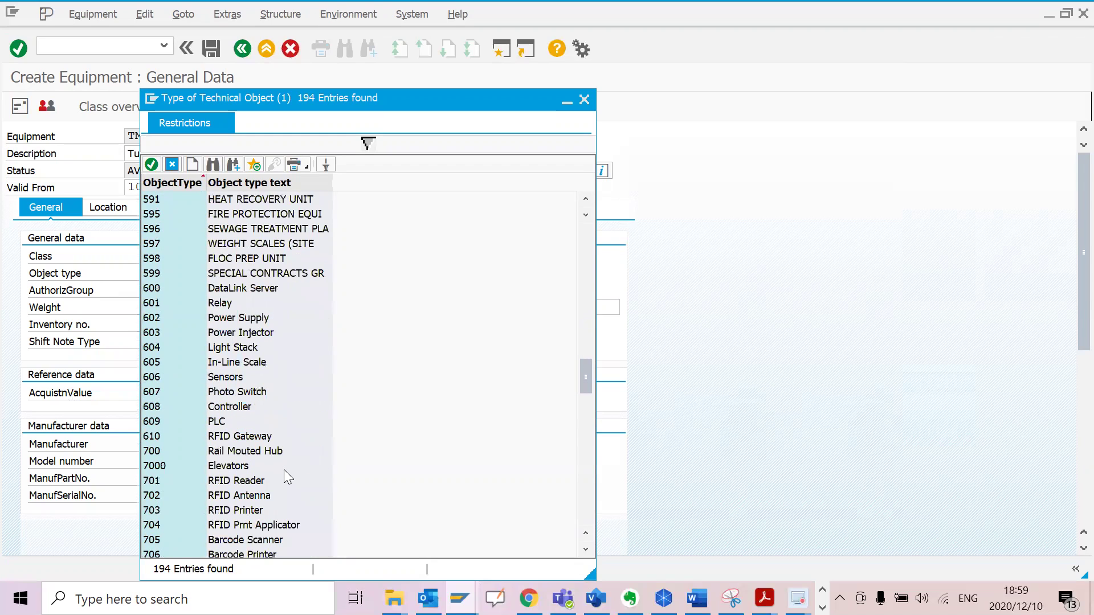
scroll(244, 323, down, 2)
double_click(237, 275)
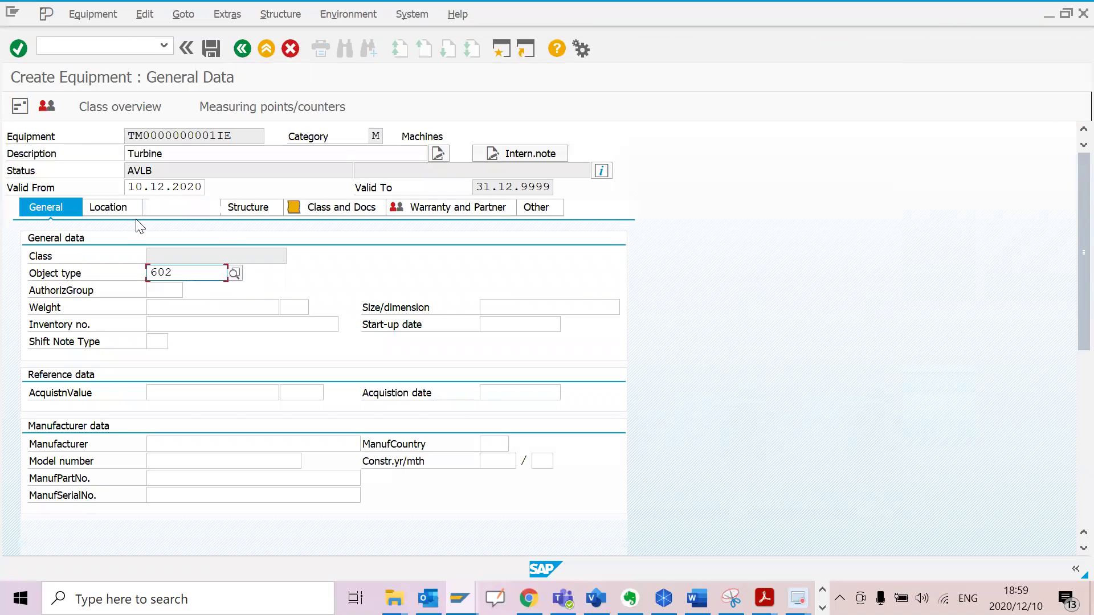
- Set the maintenance plant to 3000 in the turbine's location data
click(125, 212)
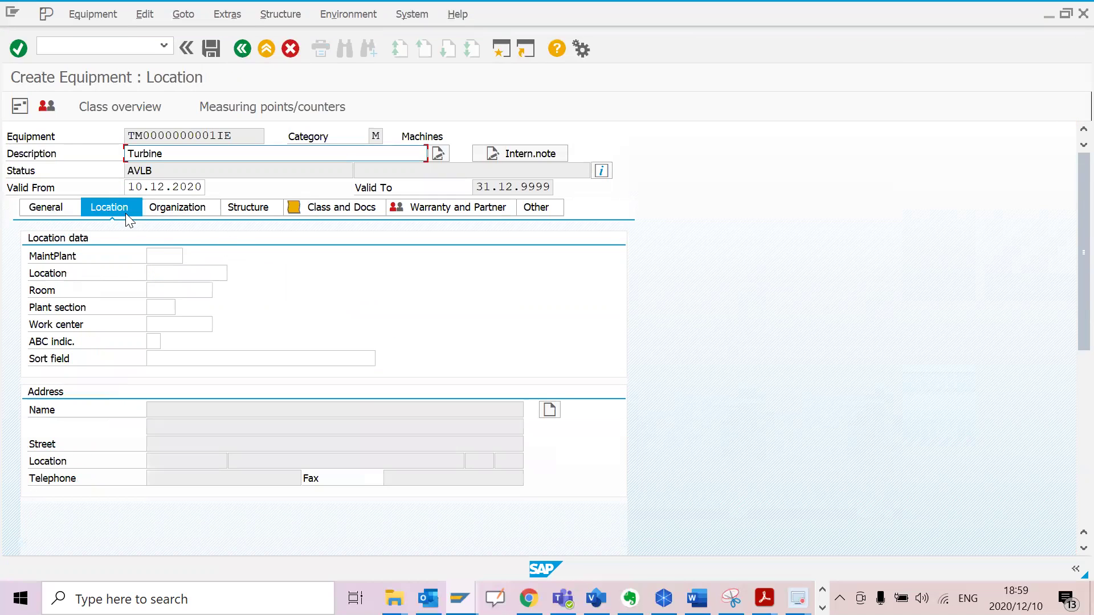
click(162, 254)
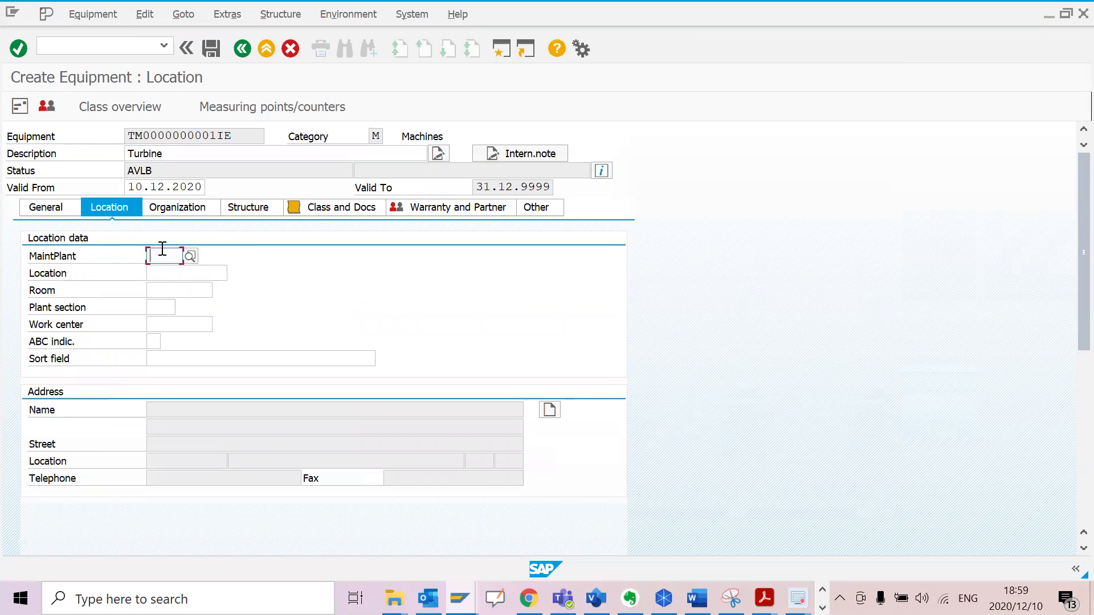
click(162, 251)
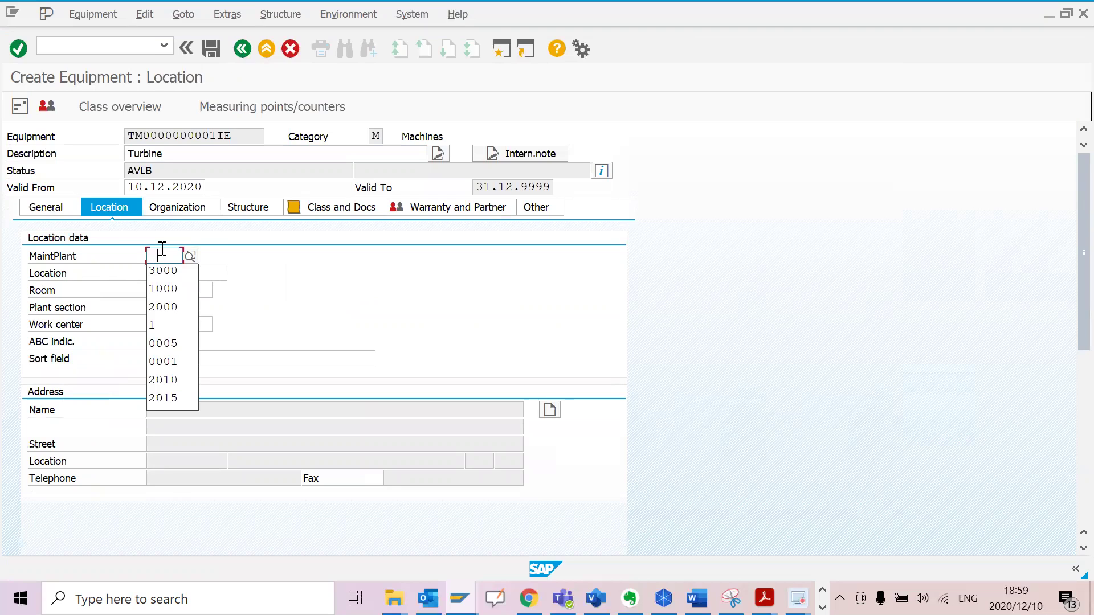
click(177, 273)
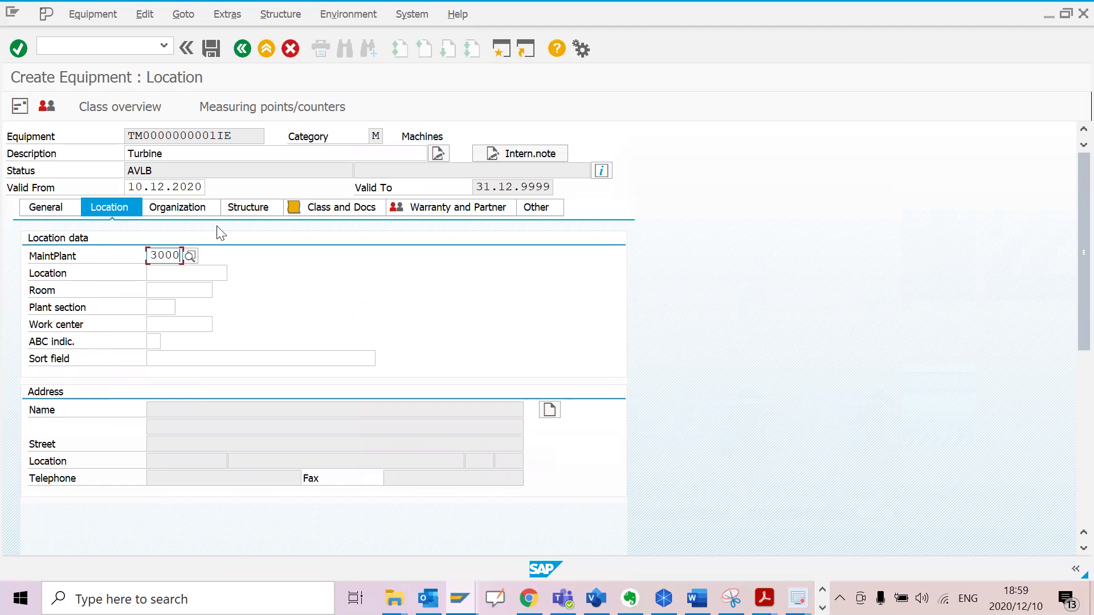
- Assign cost center 4101 in the turbine's organization data and validate the entry
click(202, 207)
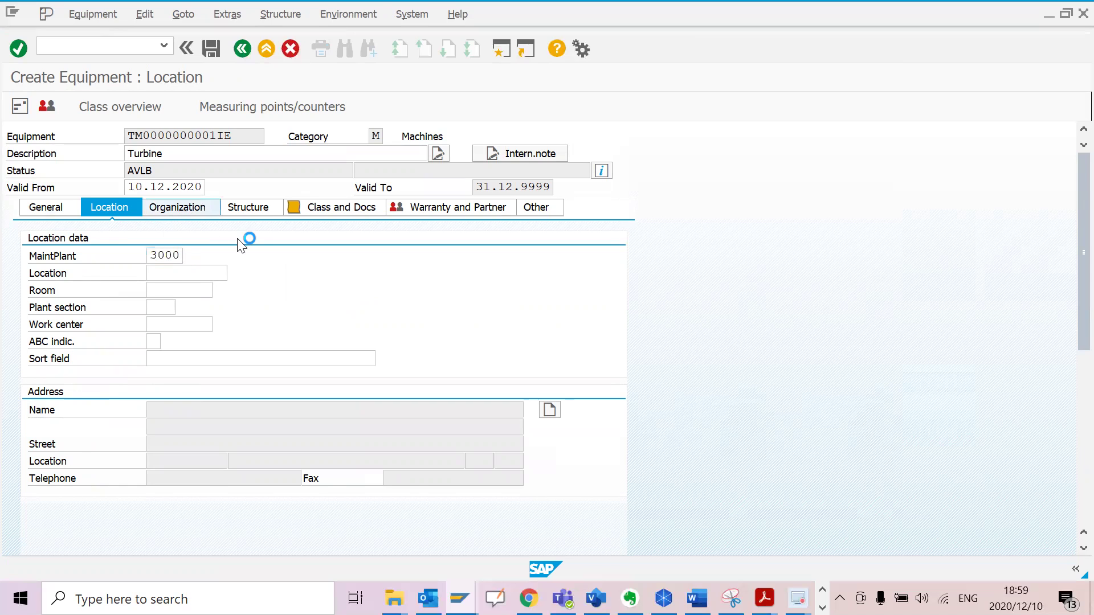
click(175, 309)
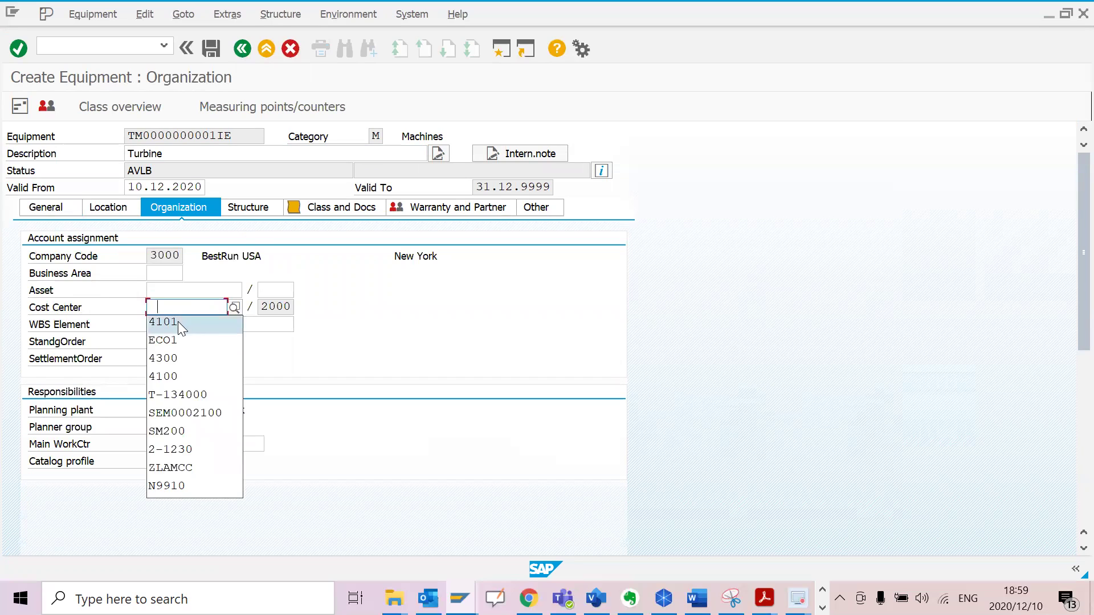
click(178, 321)
click(18, 49)
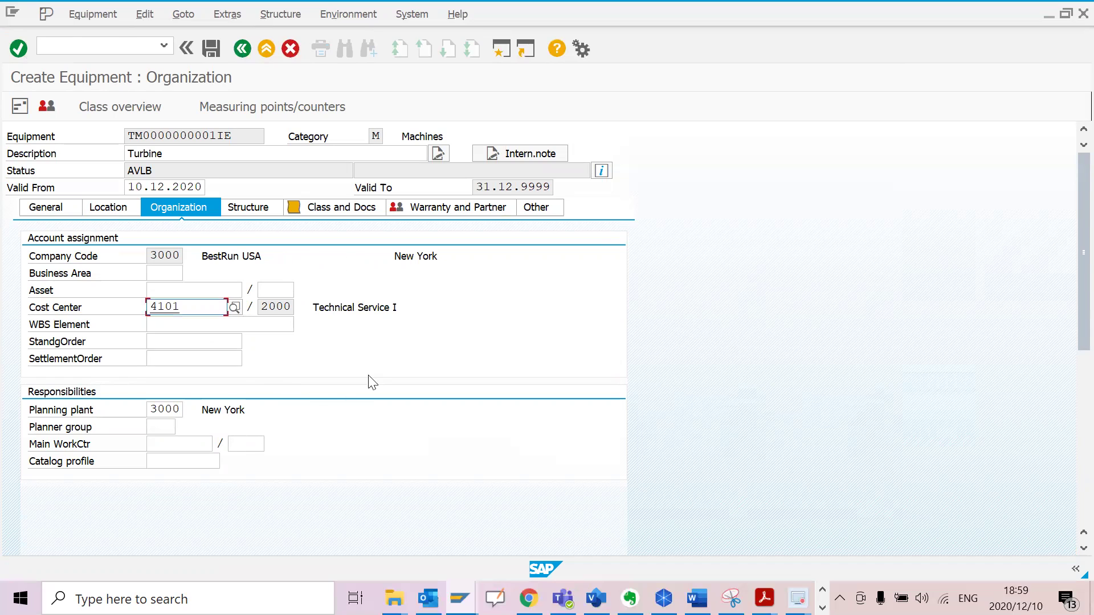
- Set the turbine's planner group to 101 from the planner groups of planning plant 3000
click(164, 426)
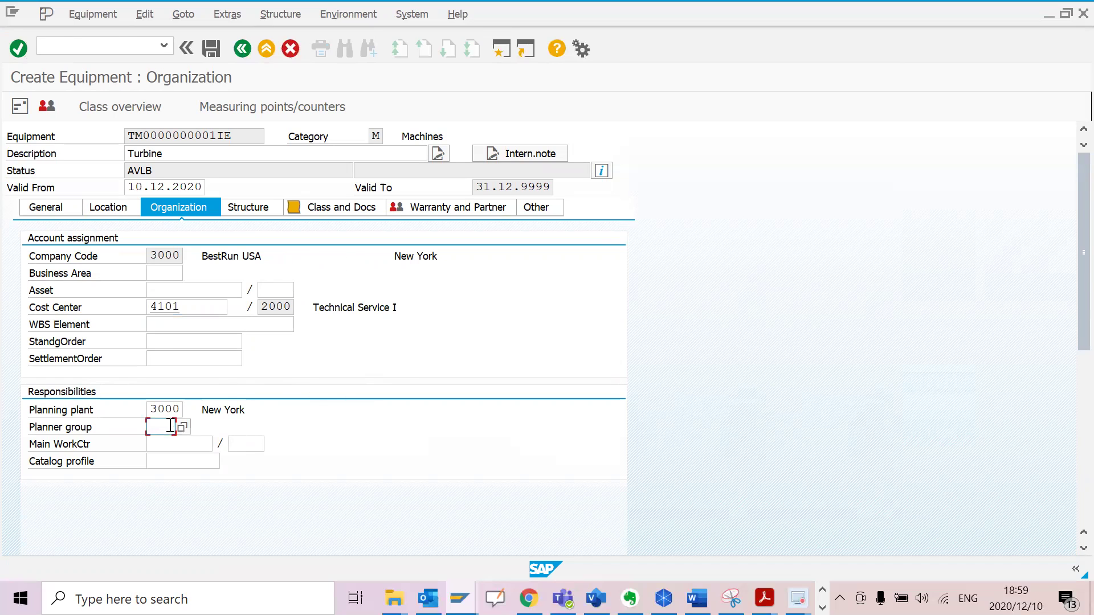
click(182, 428)
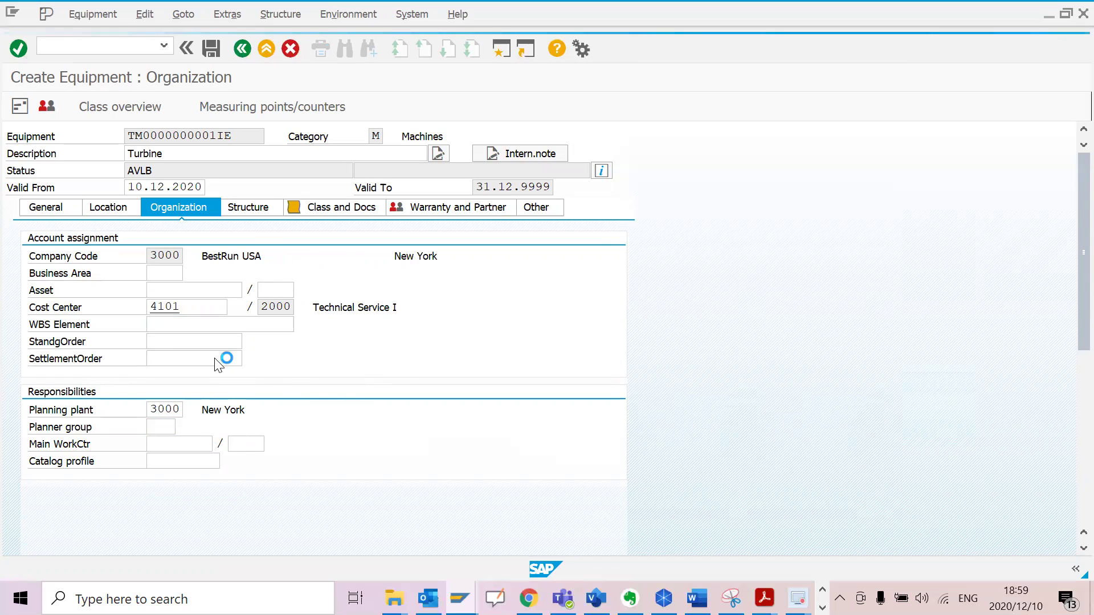
double_click(197, 150)
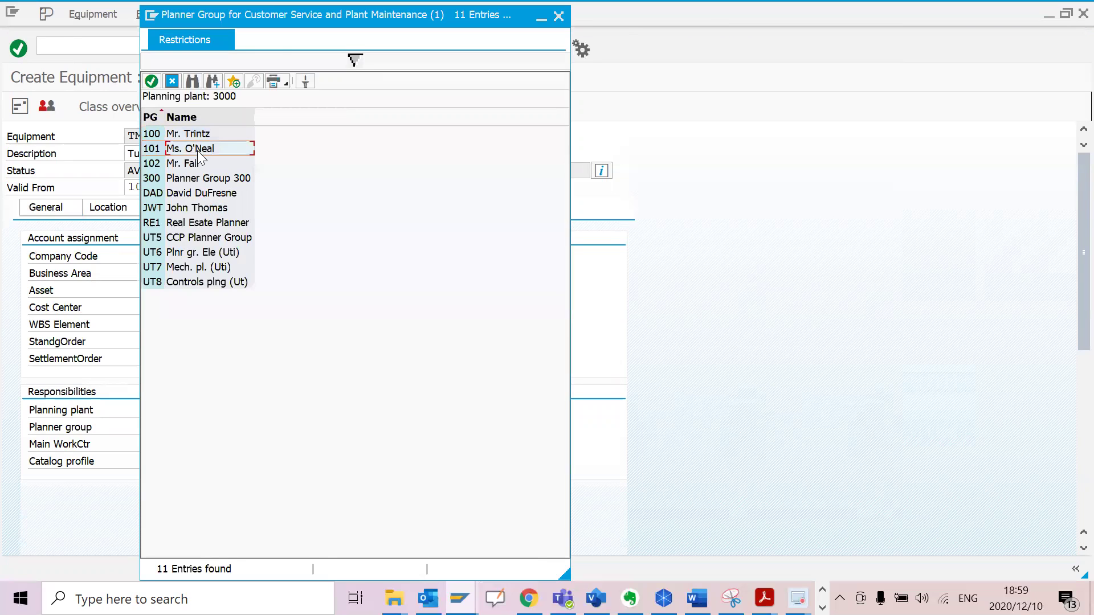
click(178, 448)
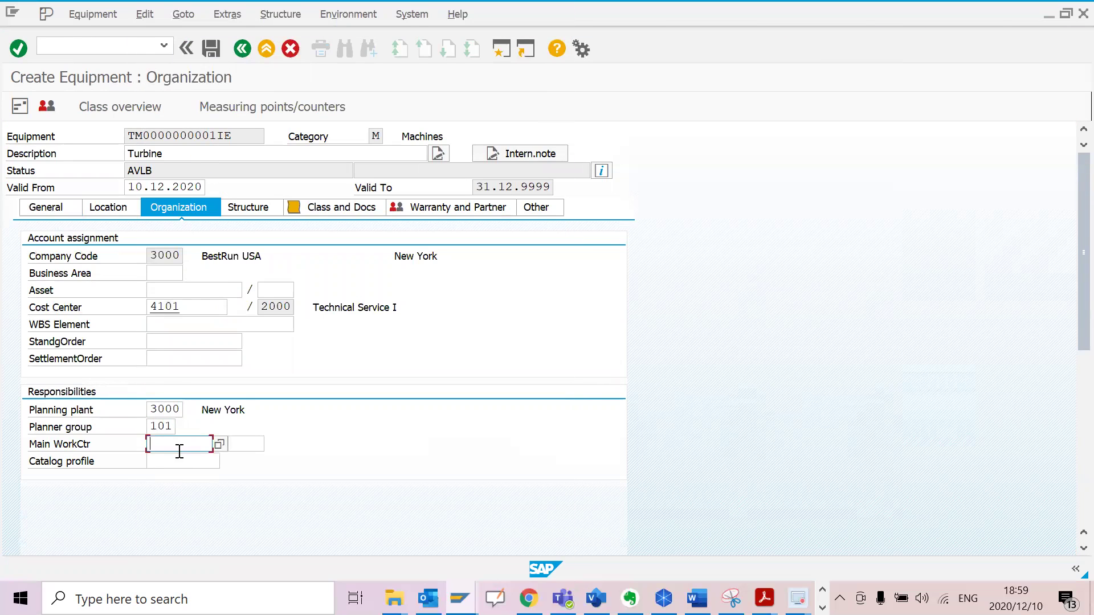
click(219, 445)
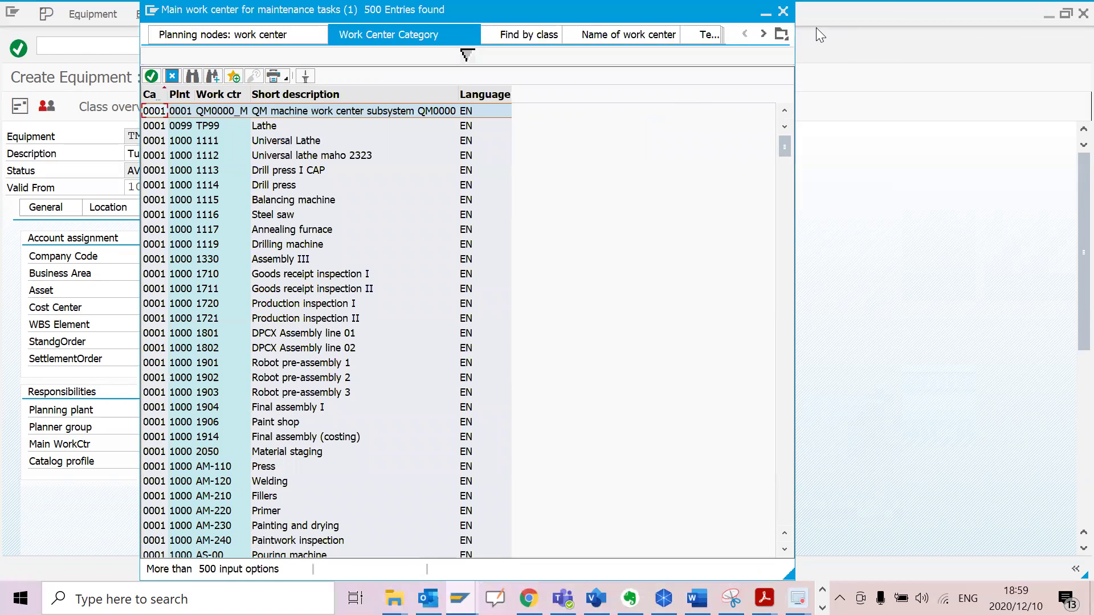
key(Escape)
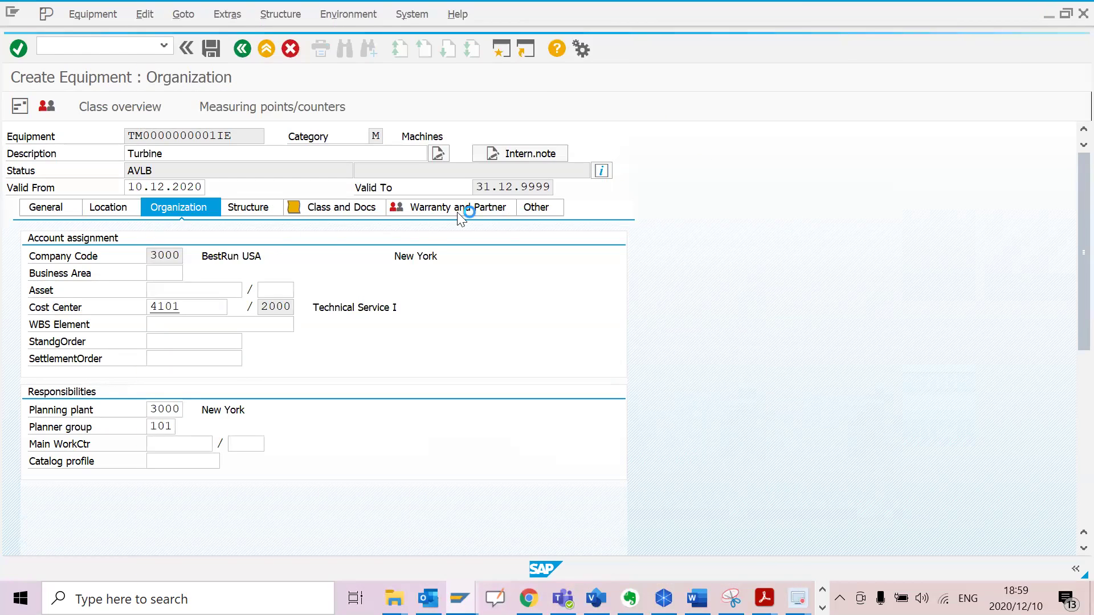
- Set the turbine's main work center to MECHMNT (Mechanical maintenance) from the category 0005 work centers of plant 3000
click(219, 444)
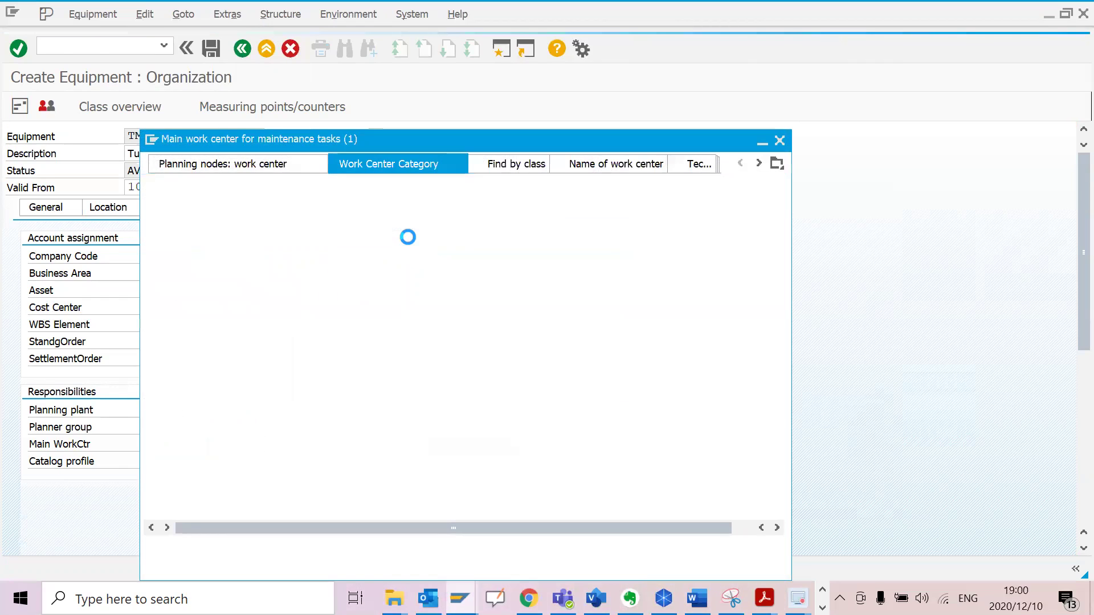
click(381, 251)
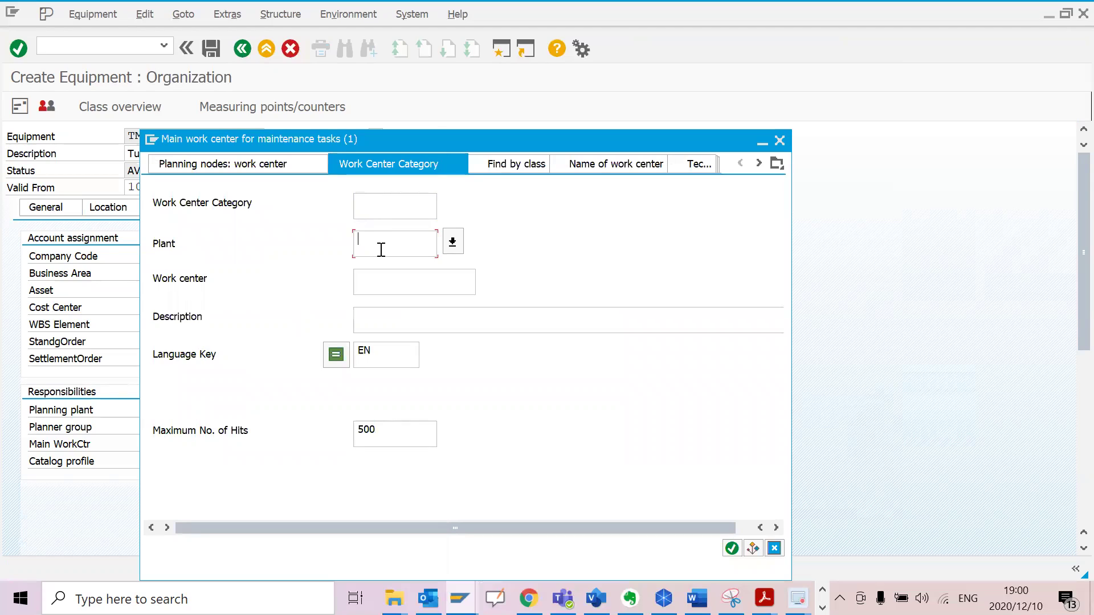
text(3000)
click(433, 207)
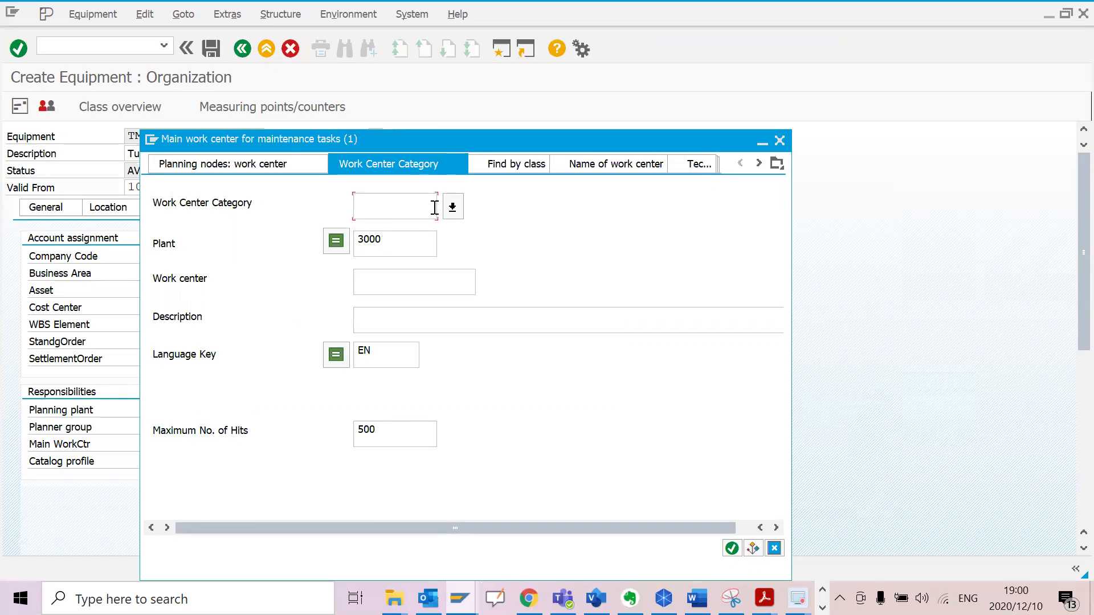
click(453, 207)
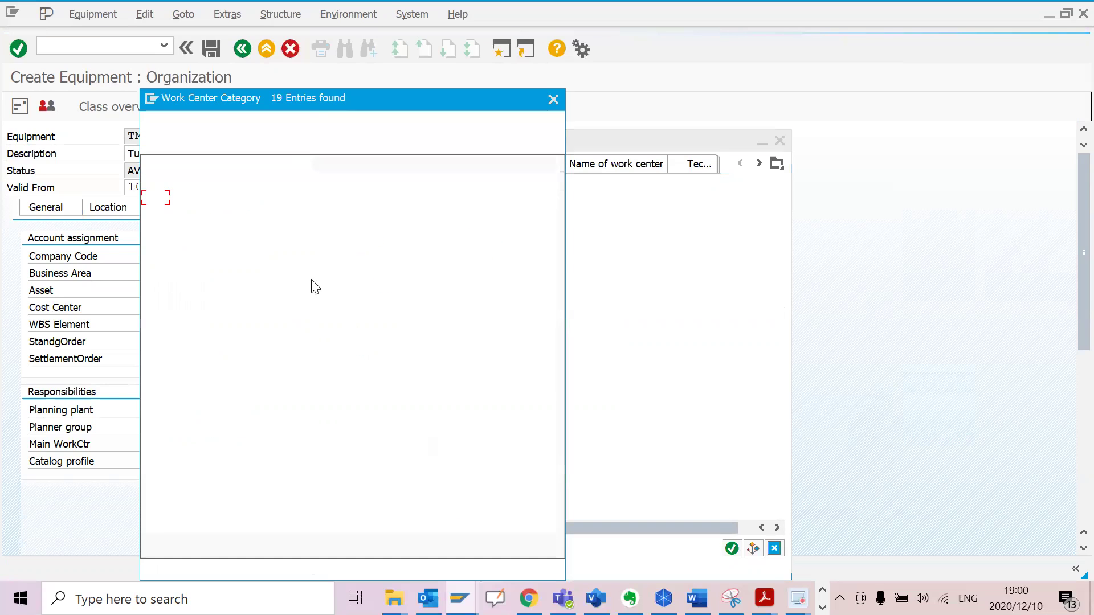
double_click(196, 259)
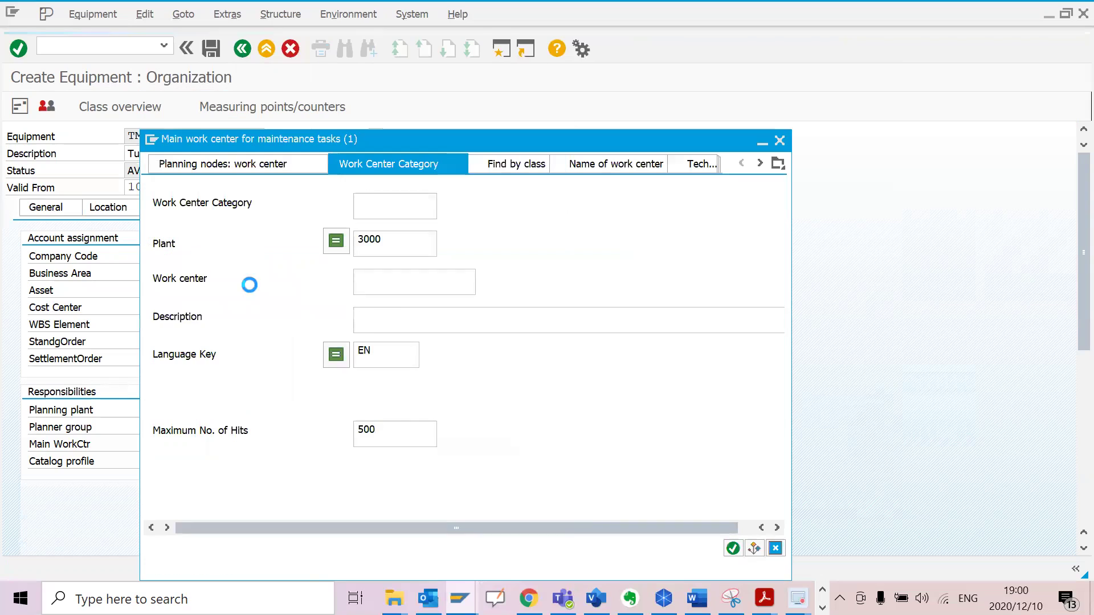
click(733, 548)
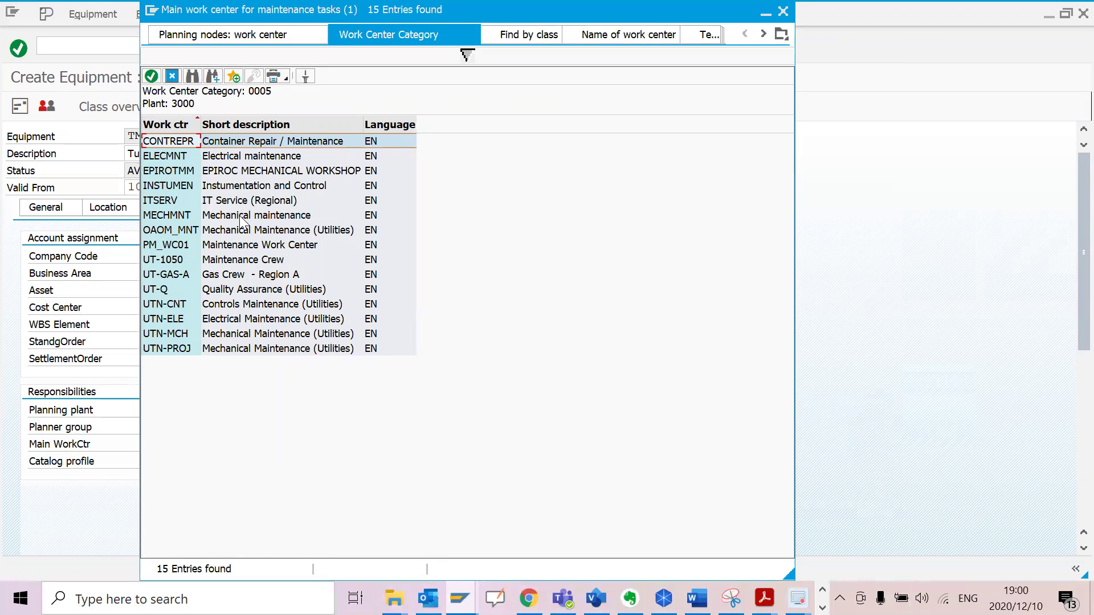
double_click(240, 218)
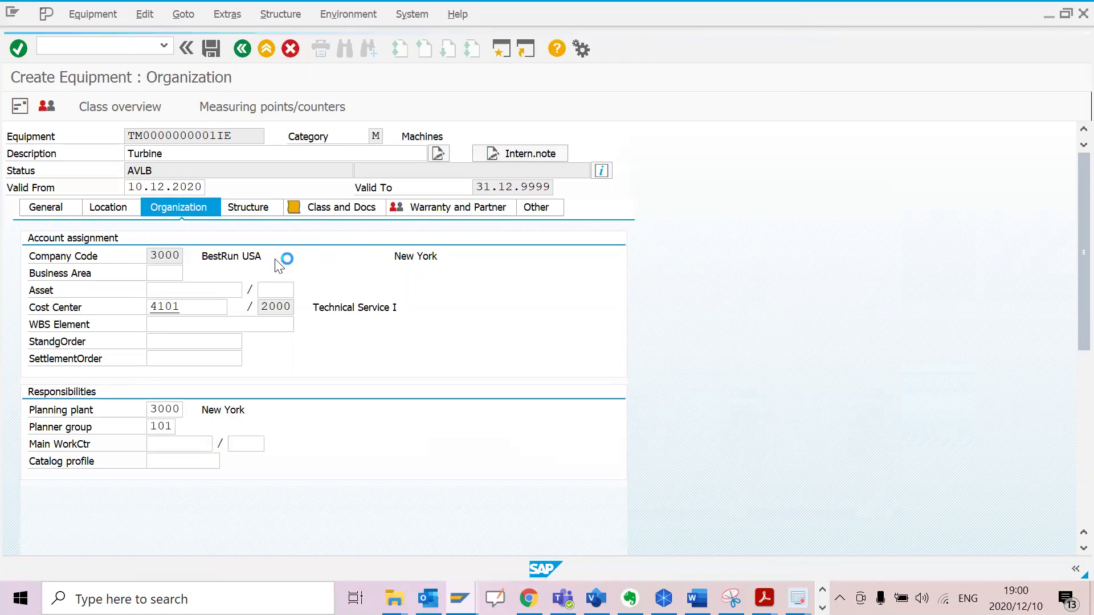
key(Return)
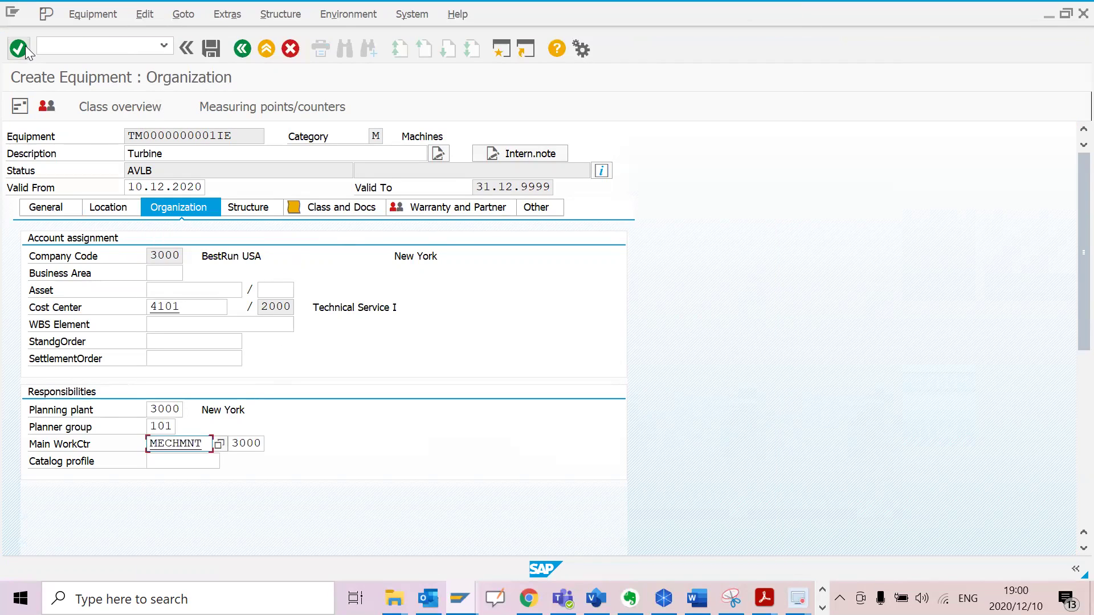
- Open the installation location change in the turbine's structure data
click(266, 214)
click(610, 258)
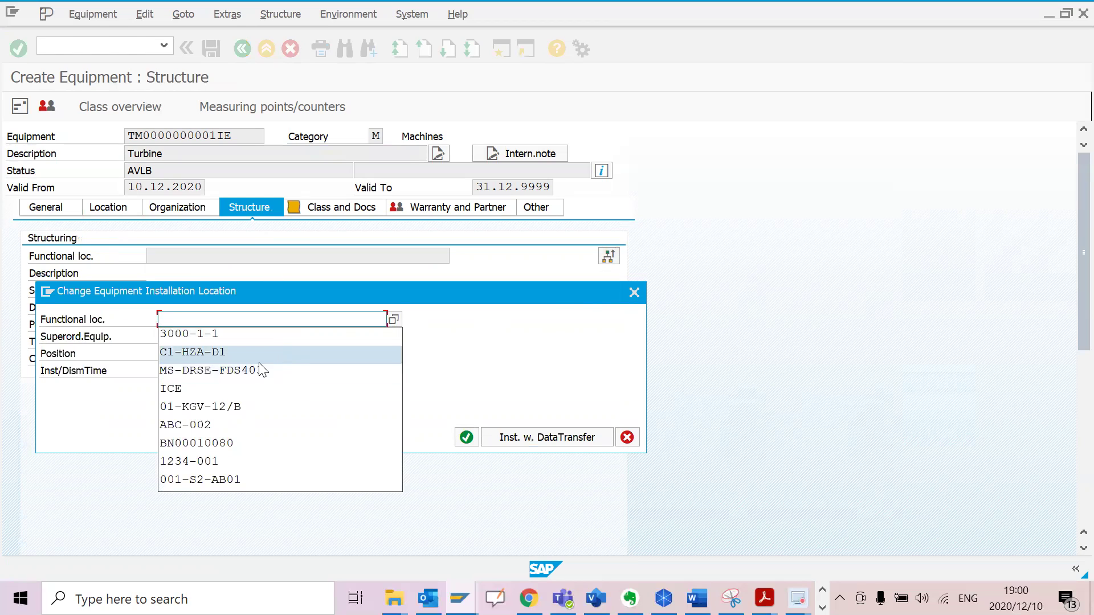
- Try to install the turbine at functional location ABC-002 and clear the entry
click(232, 427)
click(466, 437)
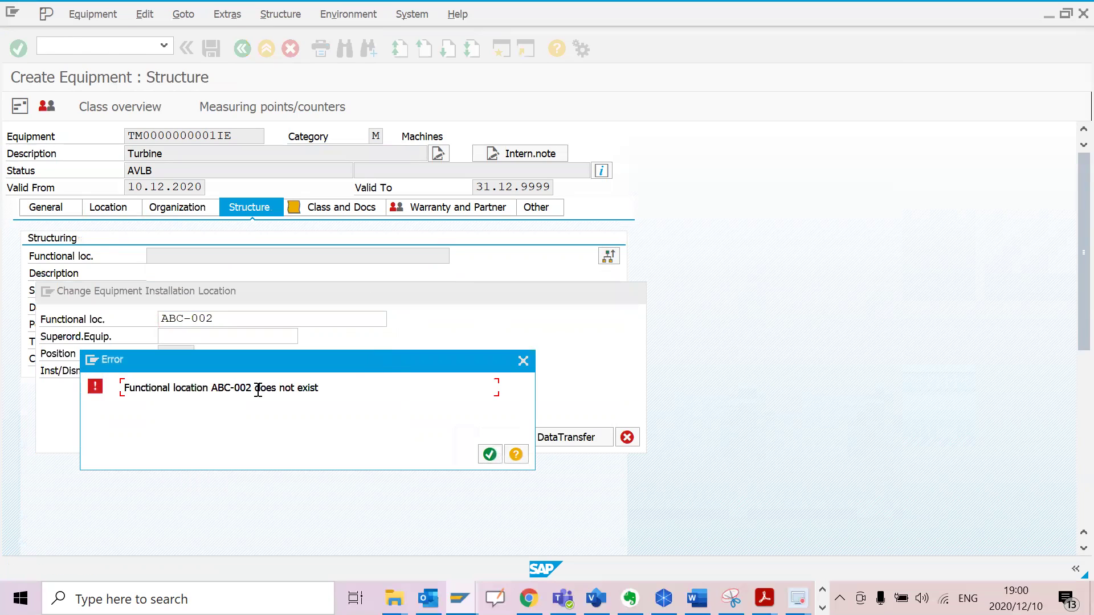
click(523, 361)
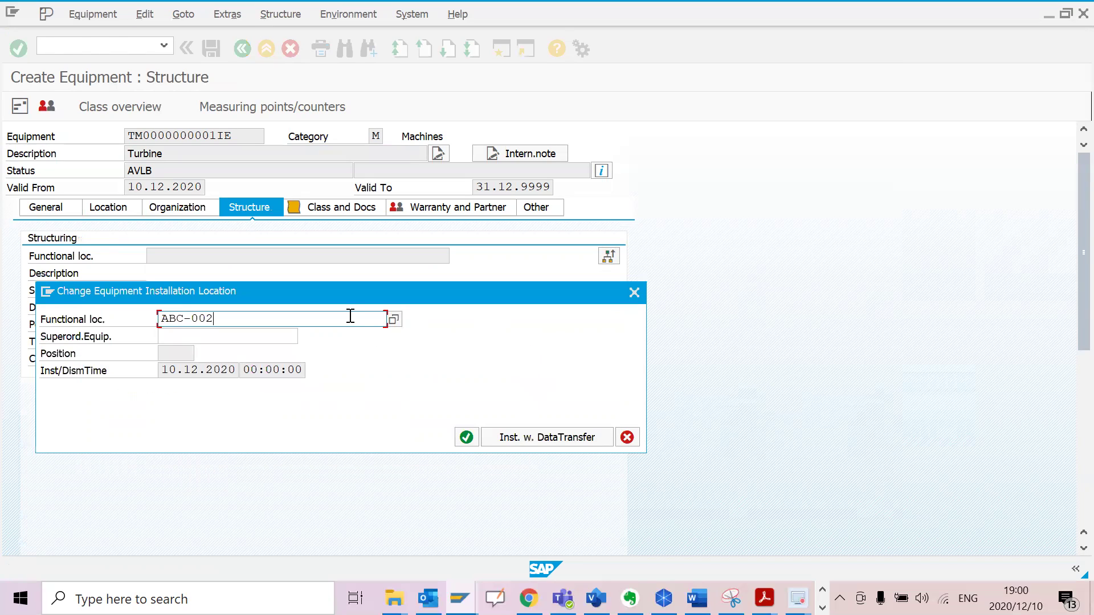
key(BackSpace)
key(BackSpace)
key(BackSpace)
key(BackSpace)
key(BackSpace)
key(BackSpace)
key(BackSpace)
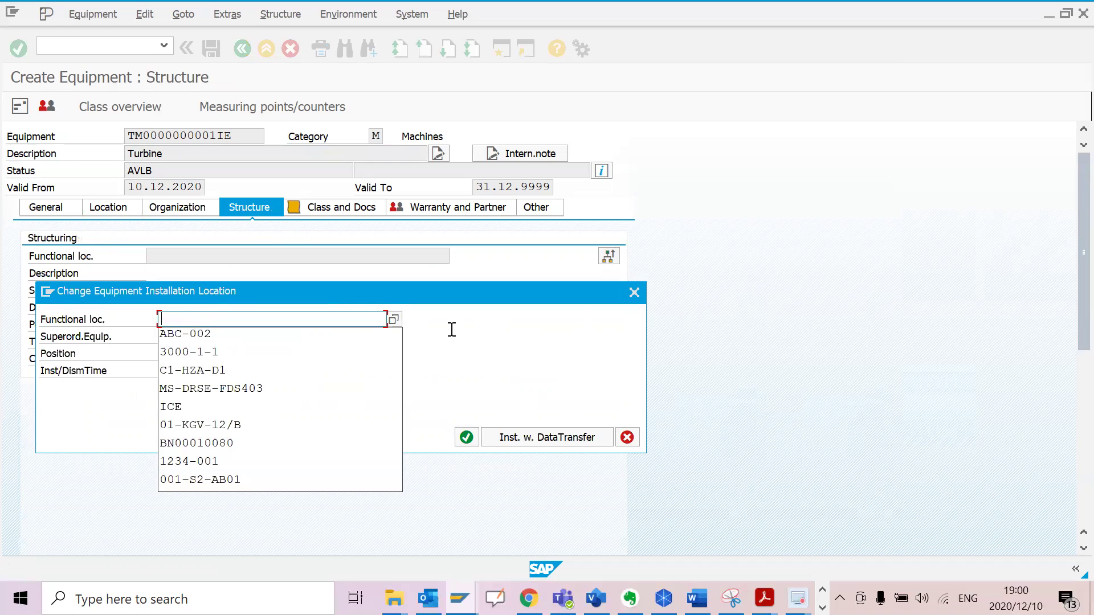
- List the functional locations of maintenance plant 3000 for the turbine's installation location
click(394, 321)
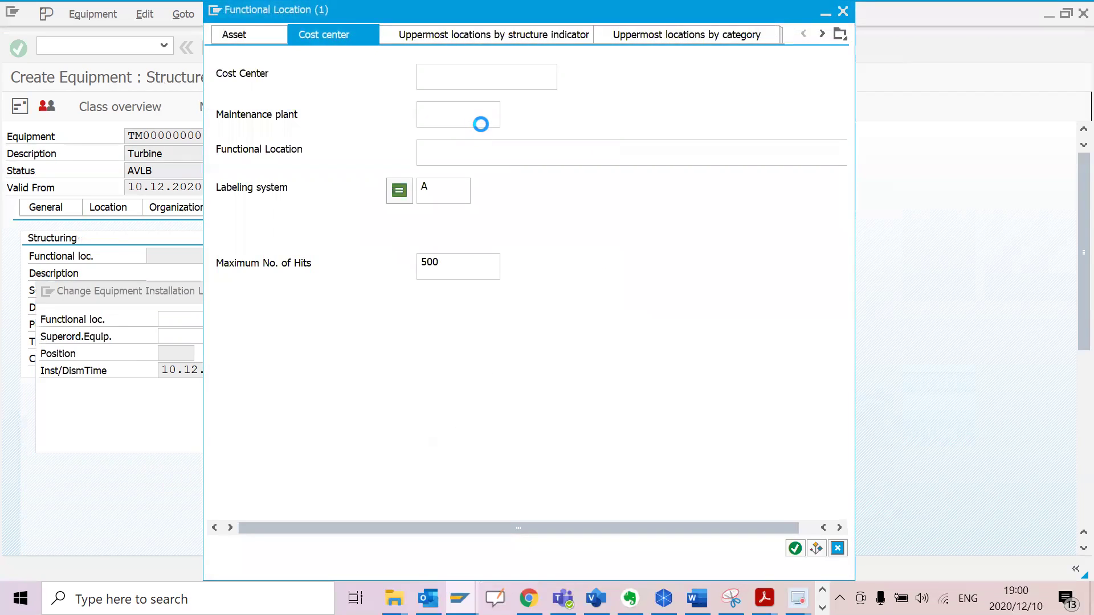
click(473, 124)
text(3000)
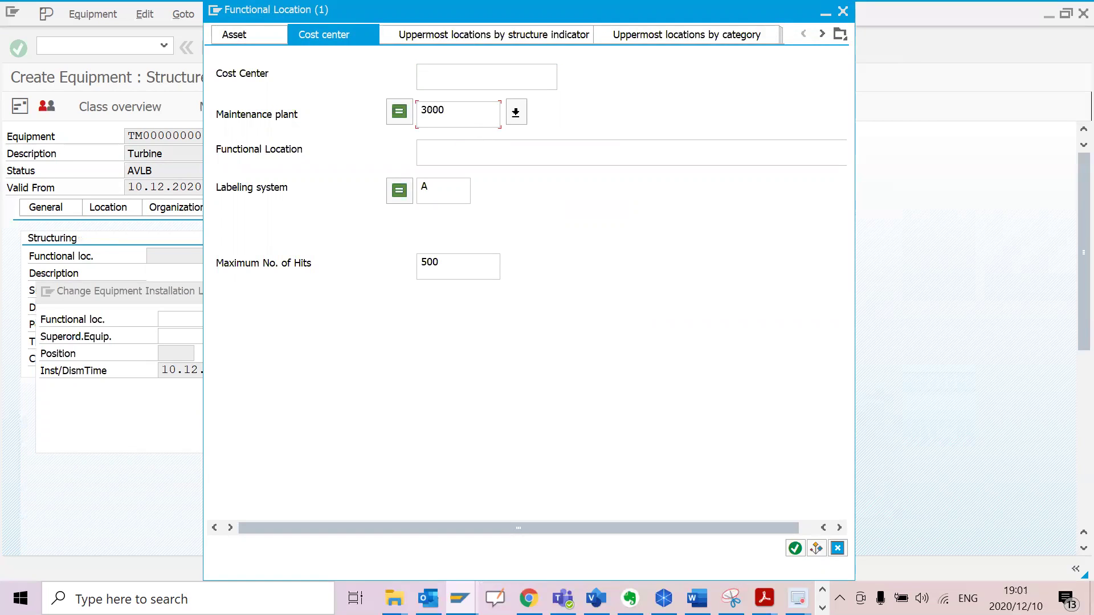
click(795, 548)
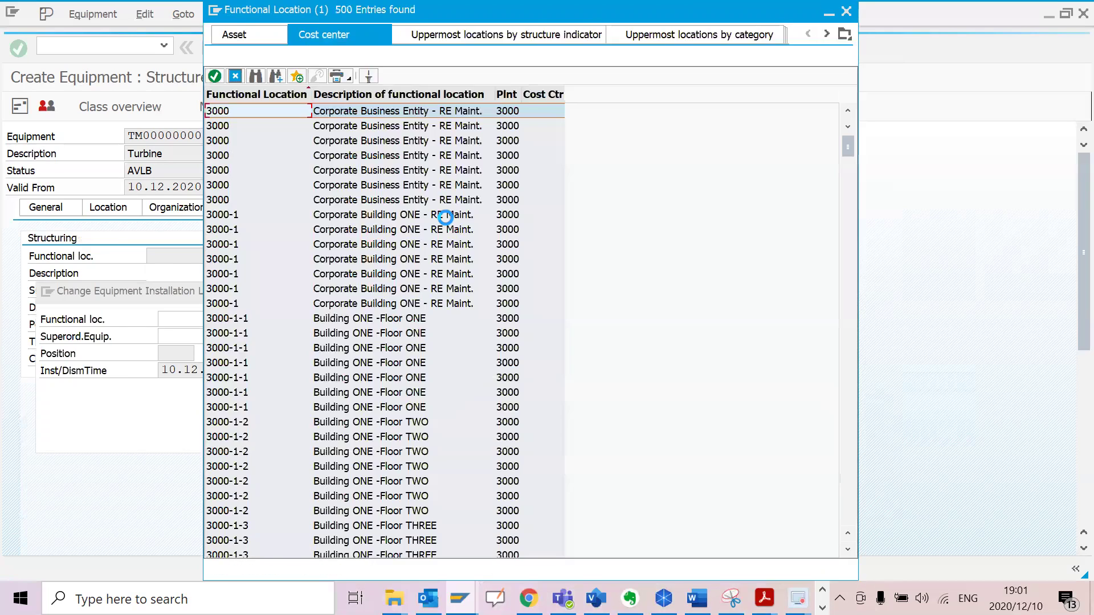
- Install the turbine at functional location PP-U01 (Power Plant Unit 1) and save the equipment master
scroll(445, 232, down, 20)
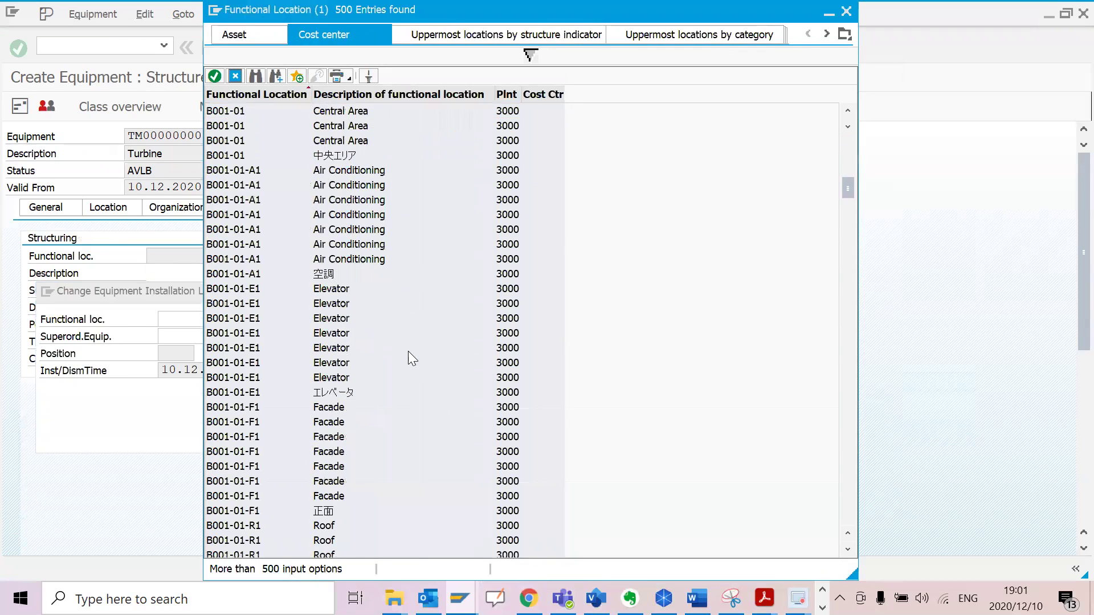
scroll(409, 354, down, 3)
scroll(409, 354, up, 7)
scroll(409, 355, down, 6)
scroll(411, 349, down, 20)
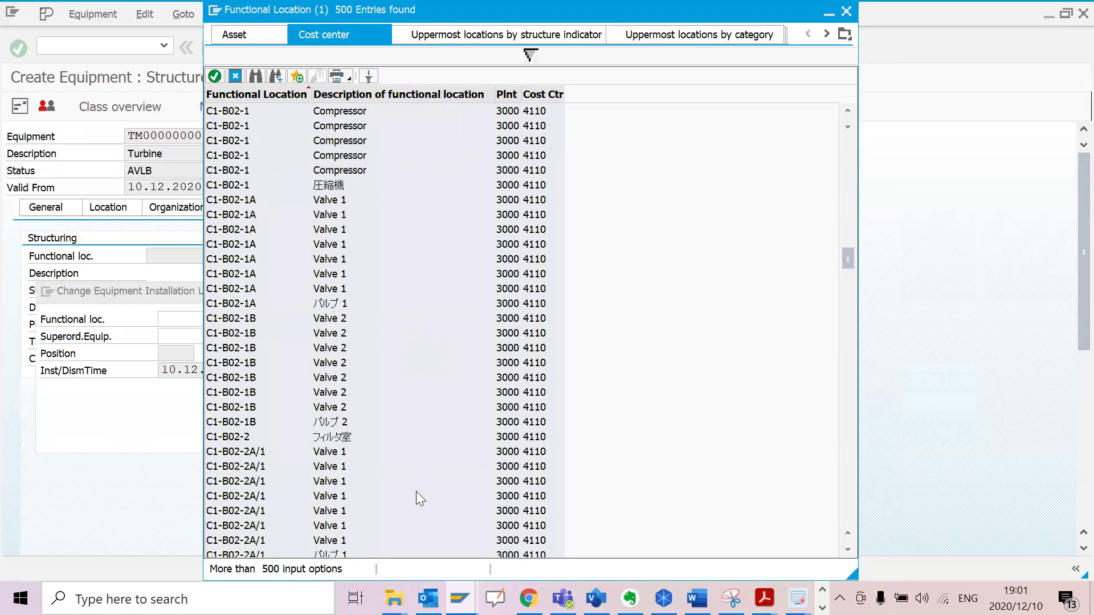
scroll(419, 485, down, 10)
scroll(425, 479, down, 7)
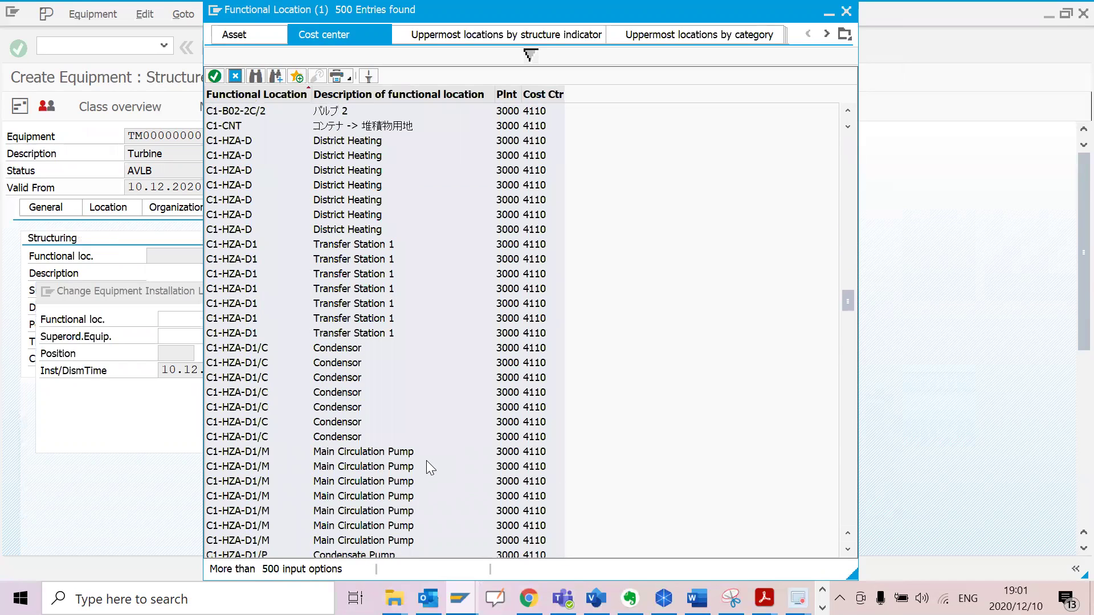
scroll(428, 463, down, 5)
scroll(431, 461, down, 4)
scroll(431, 463, down, 20)
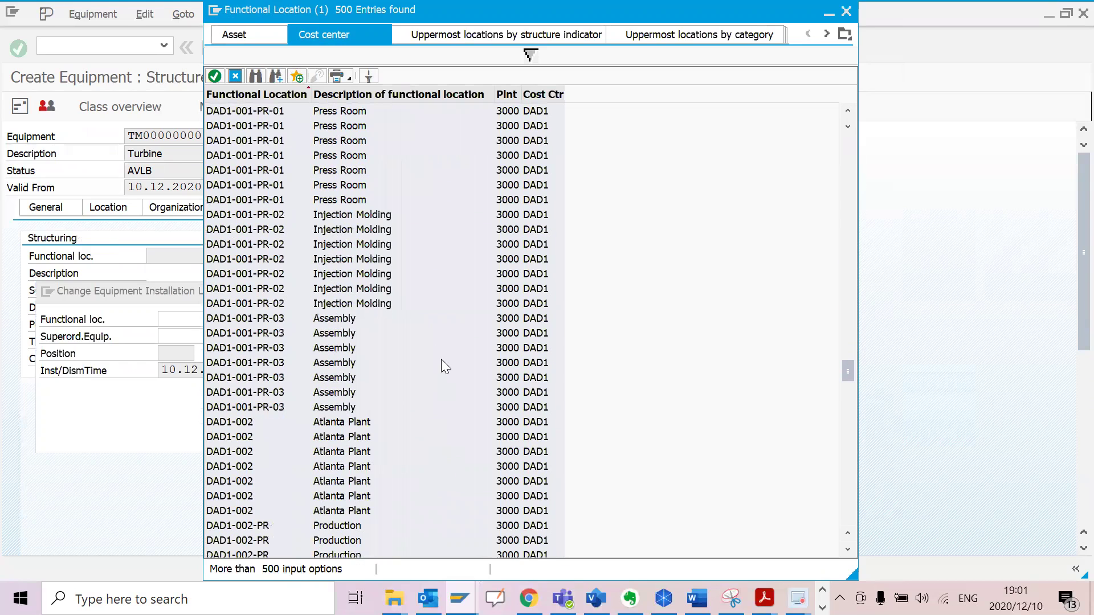
scroll(435, 365, down, 20)
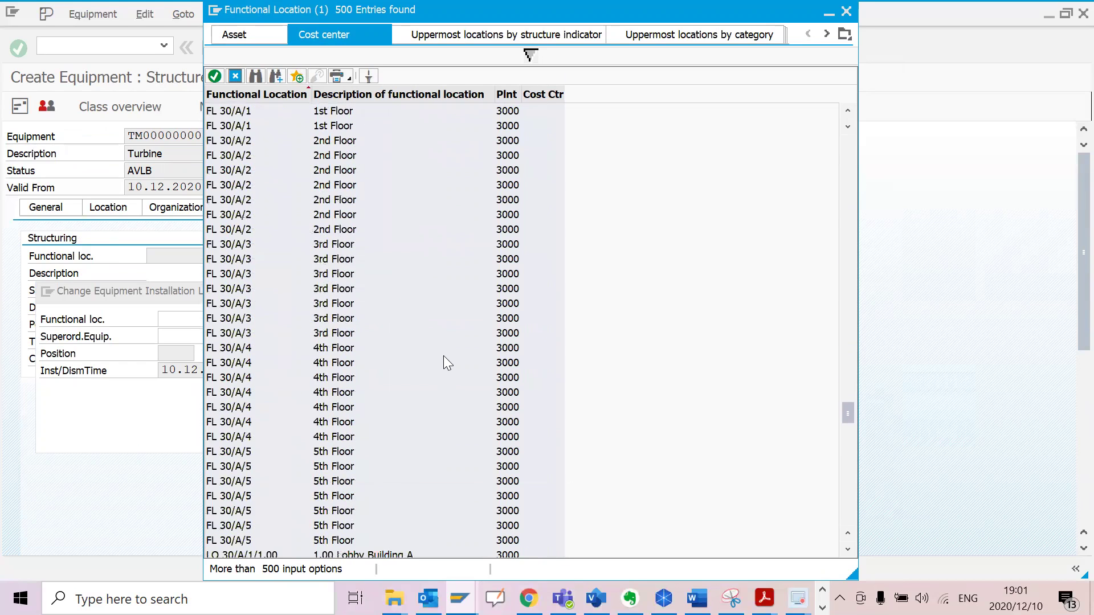
scroll(444, 357, down, 20)
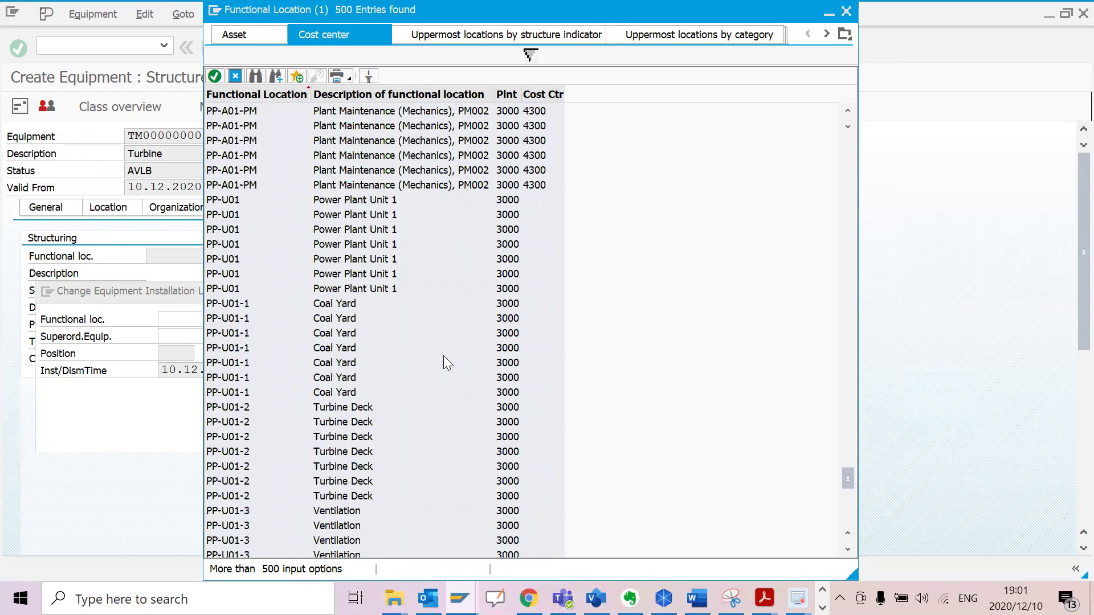
double_click(372, 196)
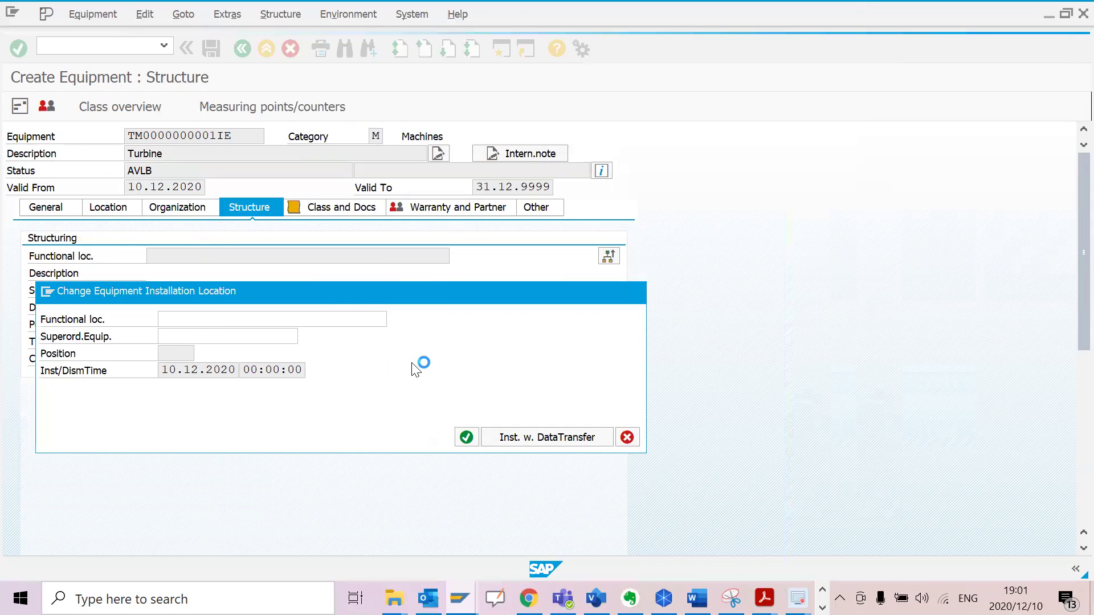
click(466, 437)
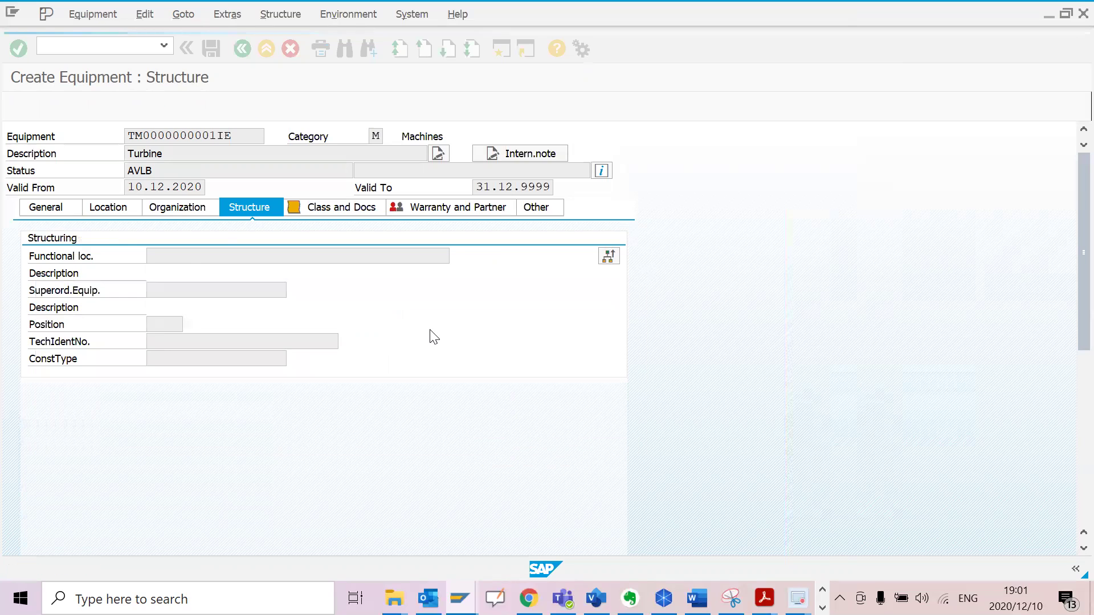
click(211, 50)
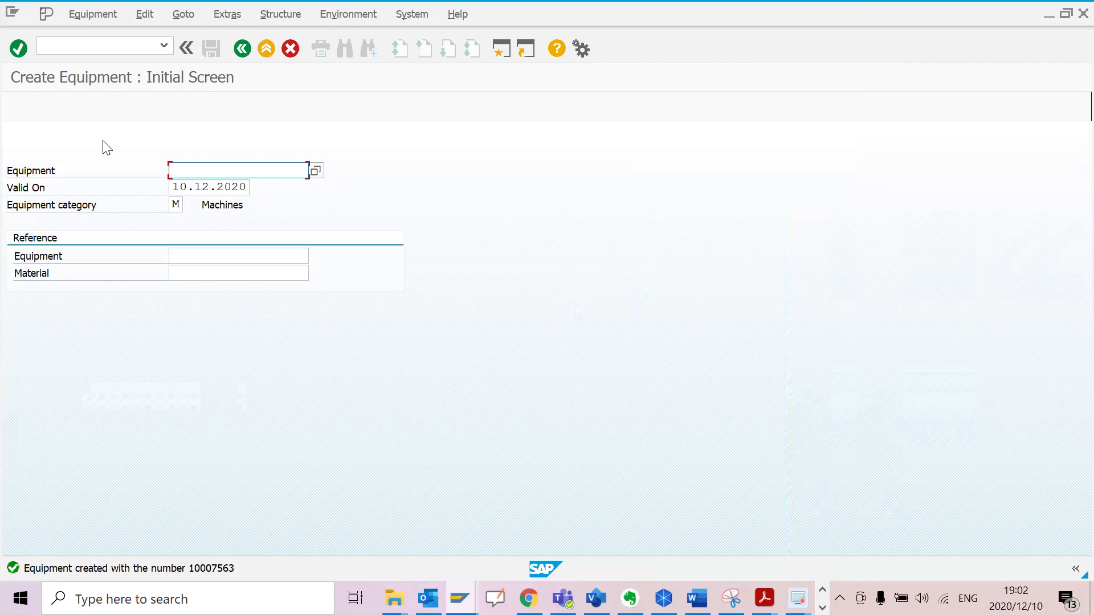
- Start creating a measuring point for the new turbine with transaction /nik01
click(106, 49)
text(/nik01)
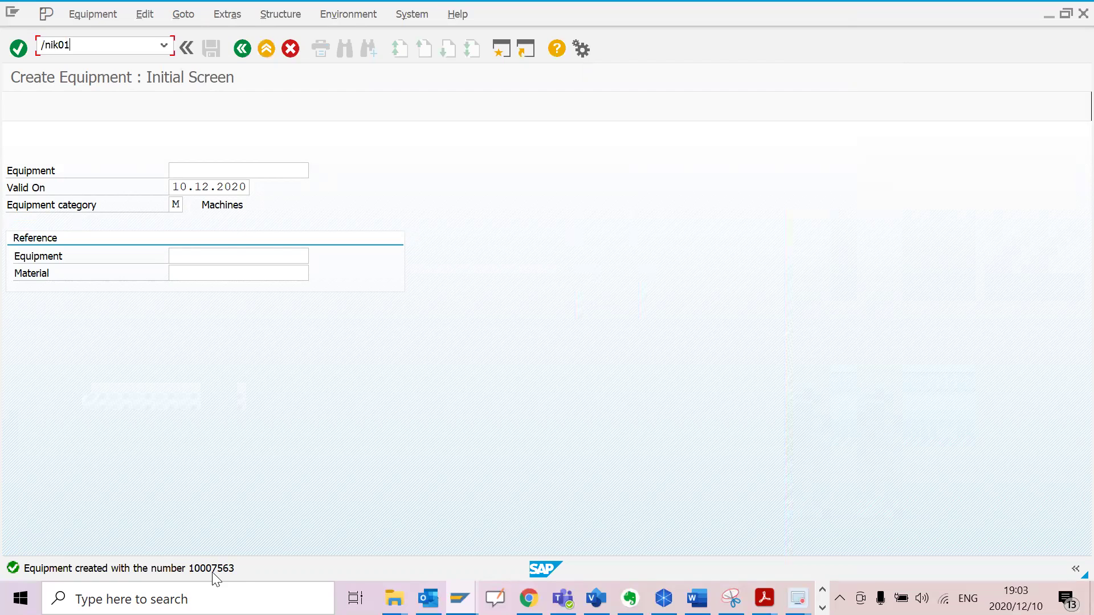
key(Return)
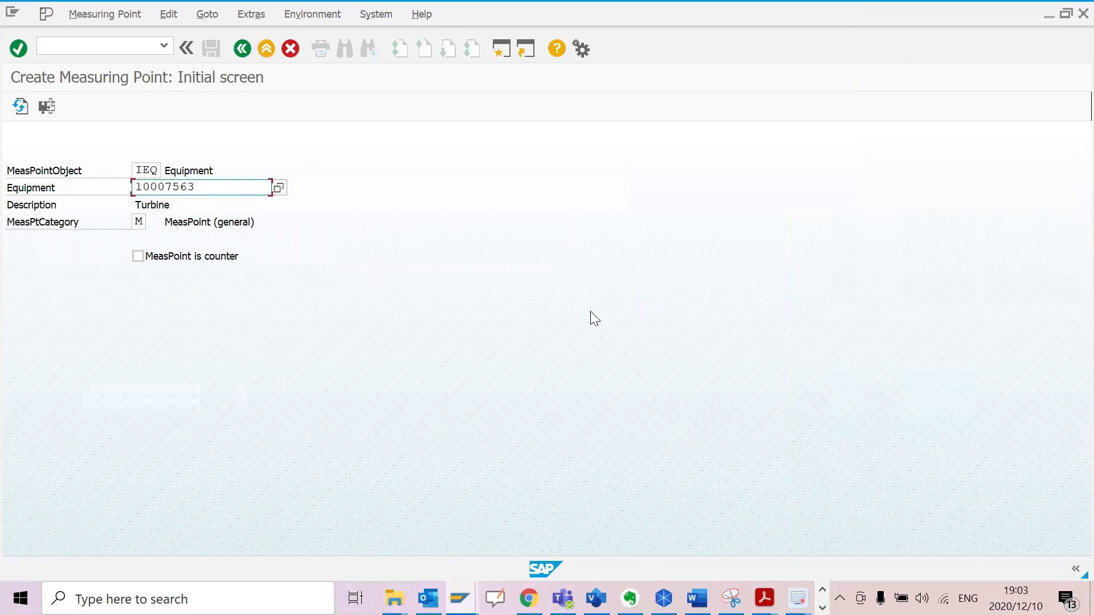
click(138, 258)
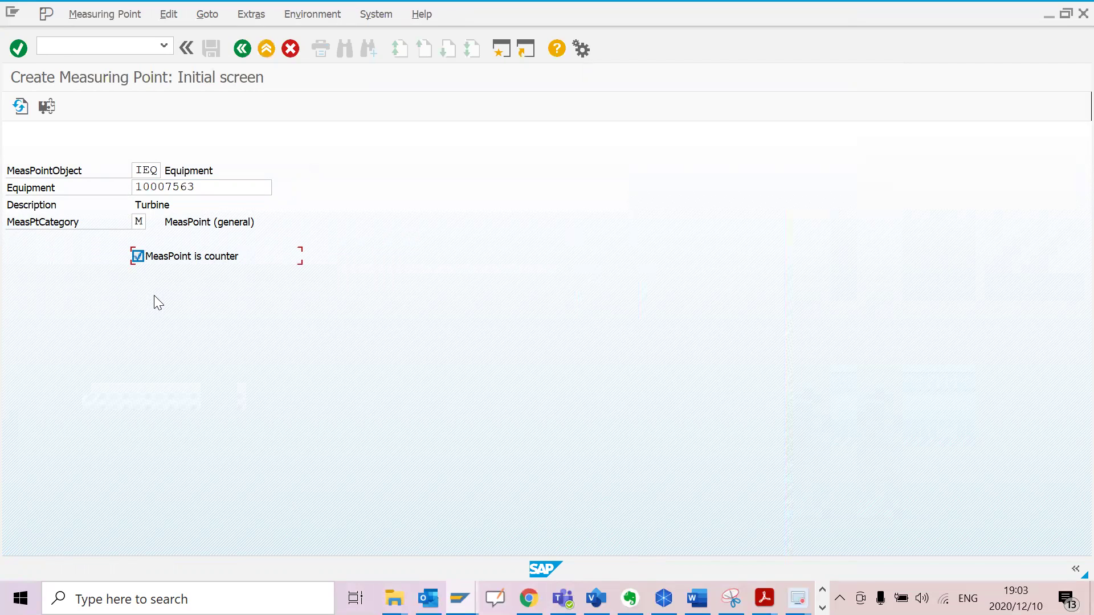
click(138, 257)
key(Return)
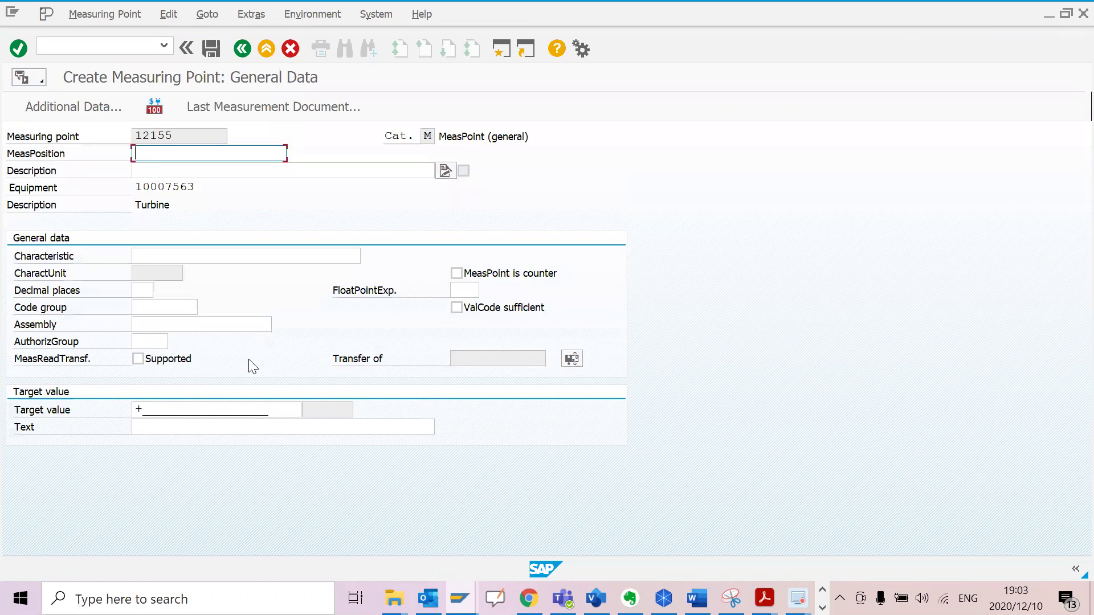
click(166, 410)
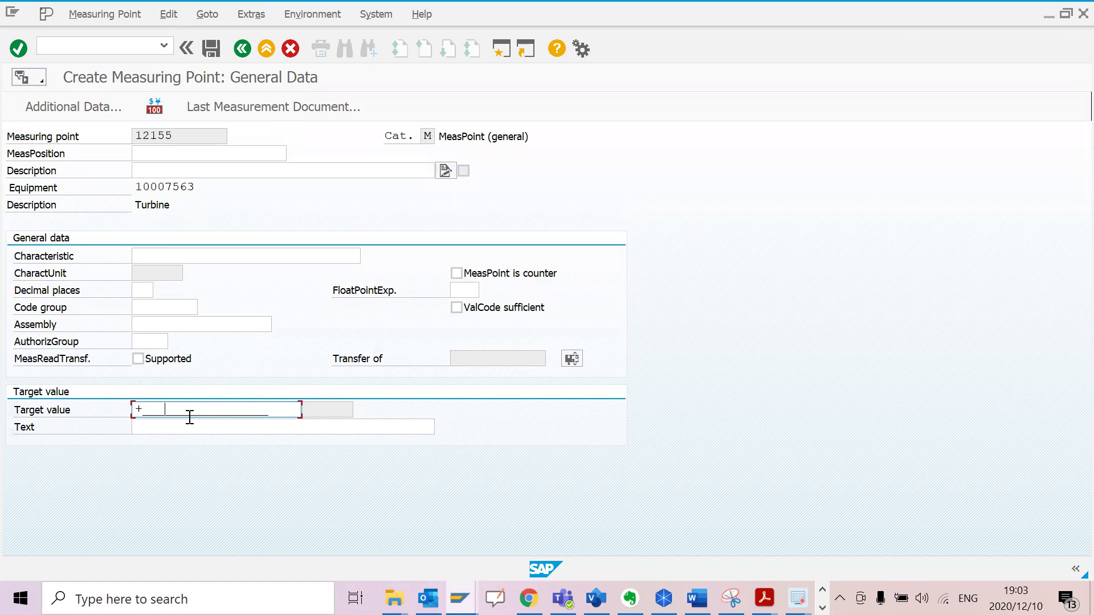
click(457, 274)
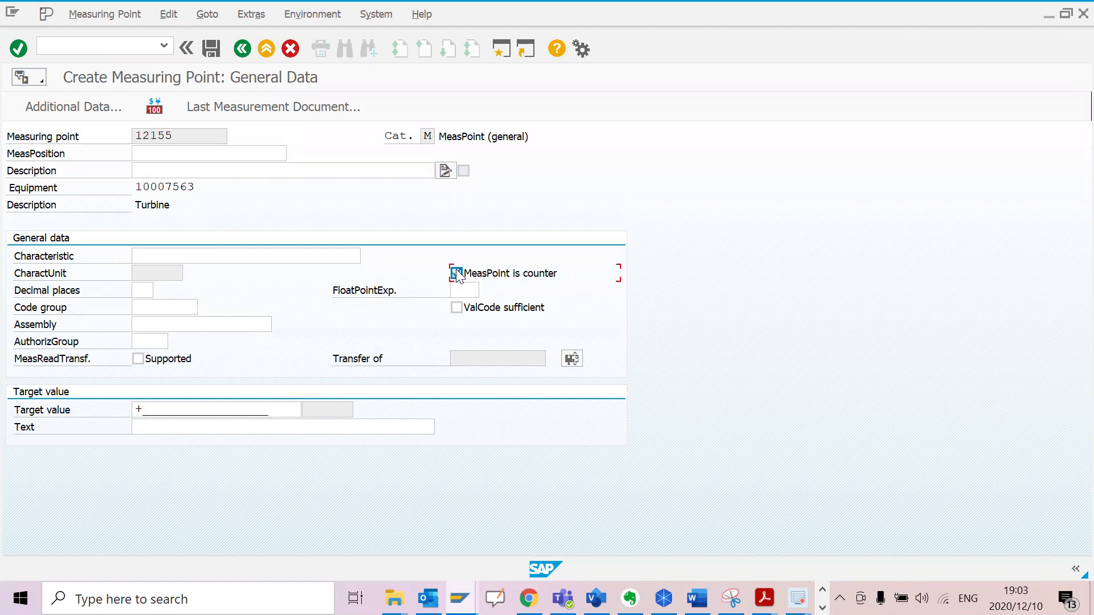
click(24, 52)
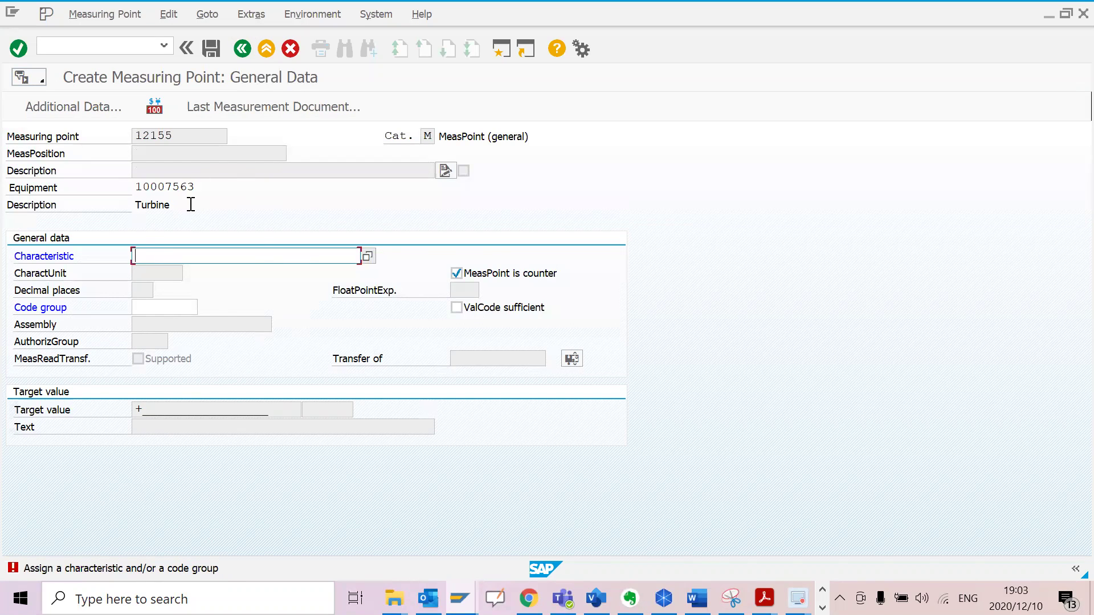
click(243, 49)
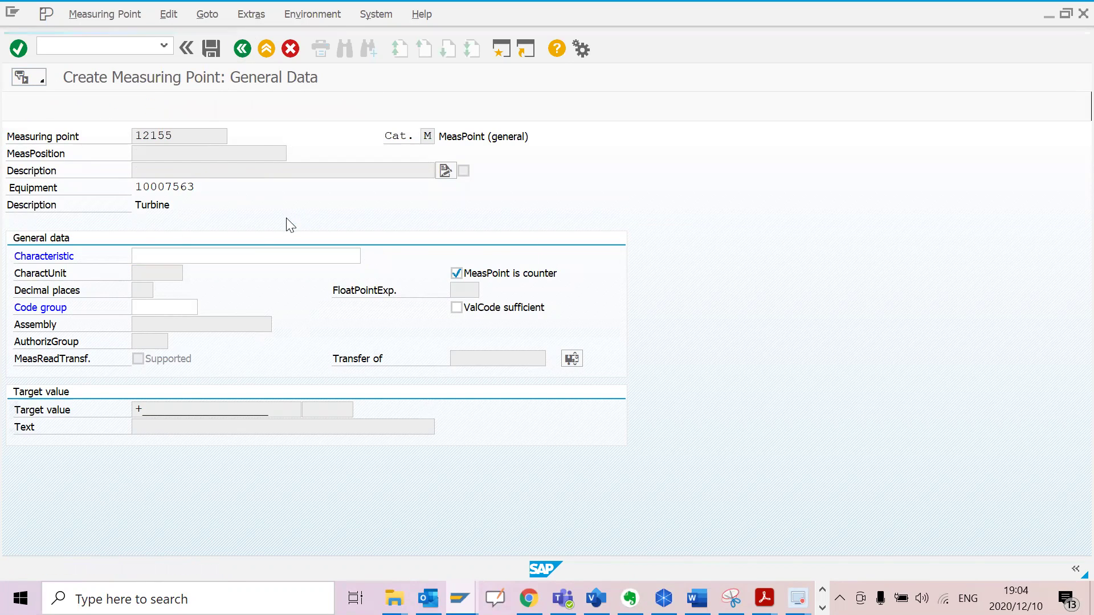
click(366, 308)
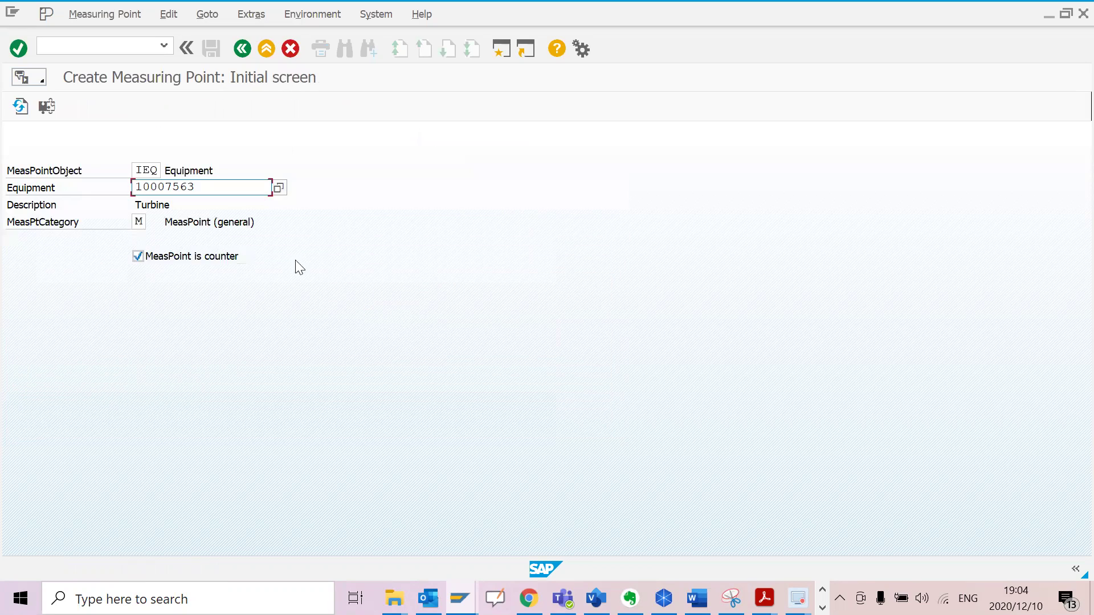
- Mark the turbine's measuring point as a counter and proceed to its general data
click(139, 257)
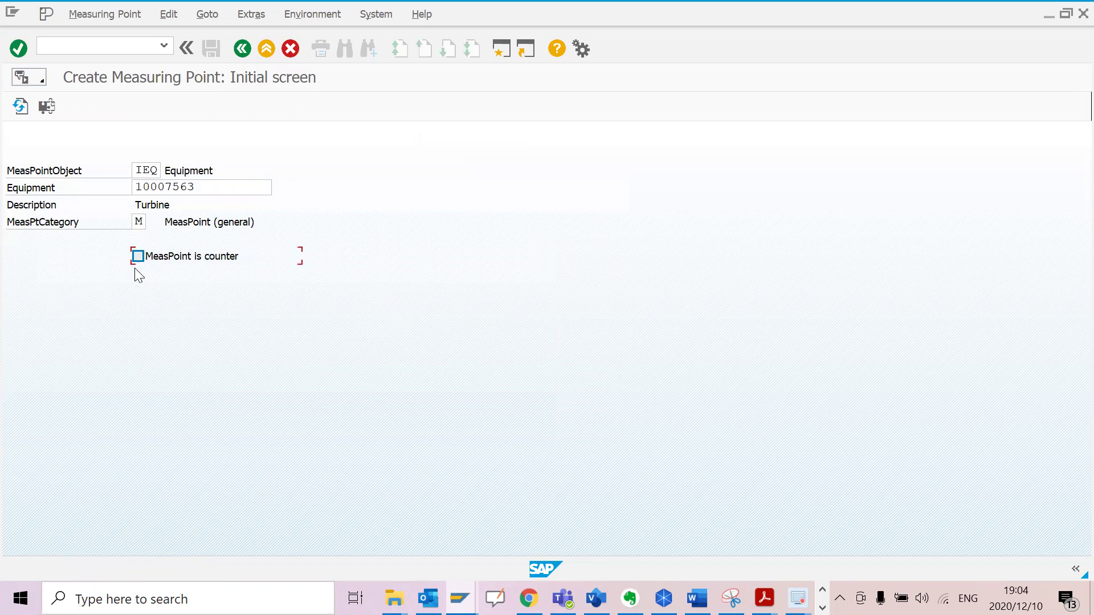
click(142, 259)
key(Return)
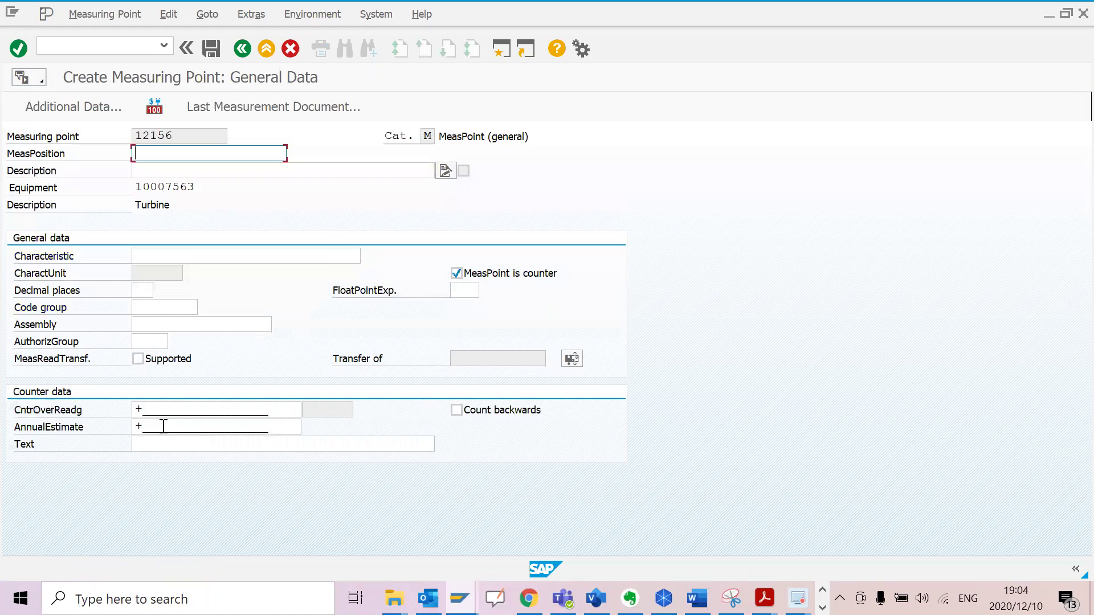
- Set the measuring point's measurement position to Chronometer
click(157, 427)
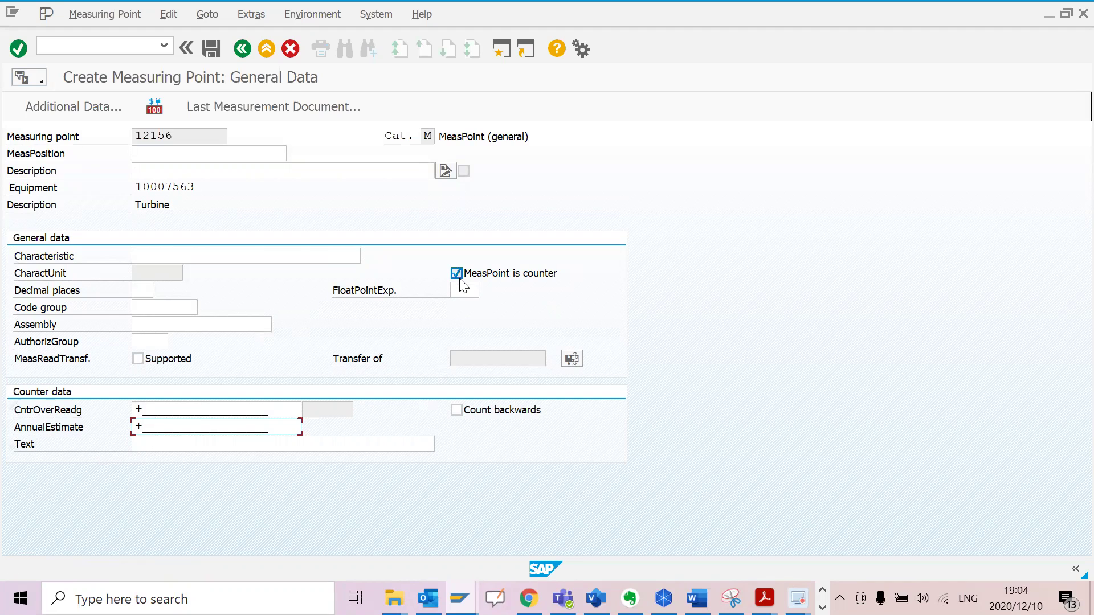
click(206, 152)
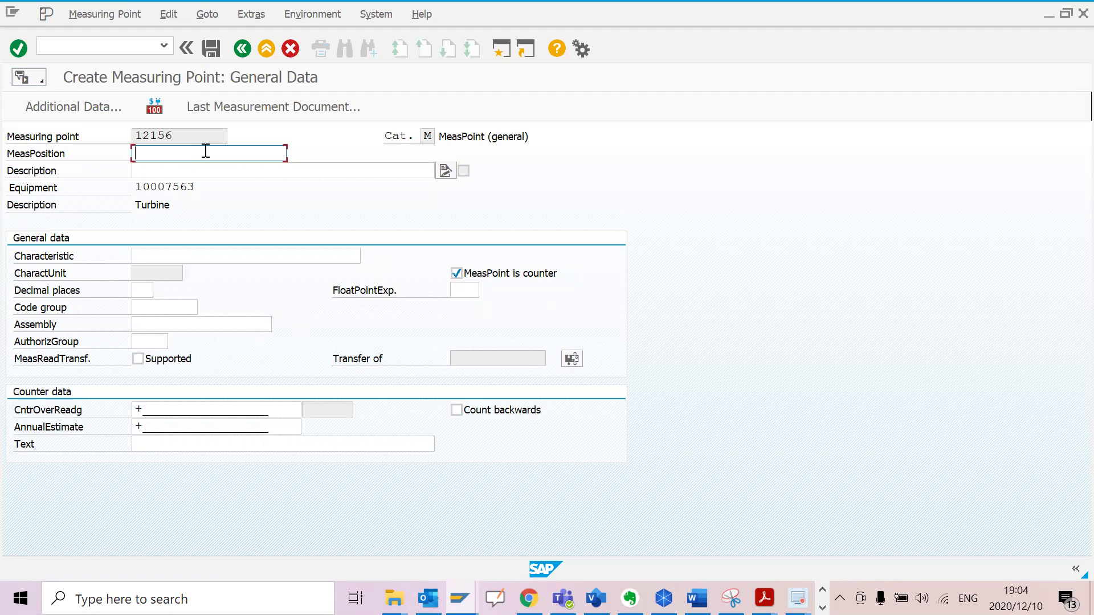
text(c)
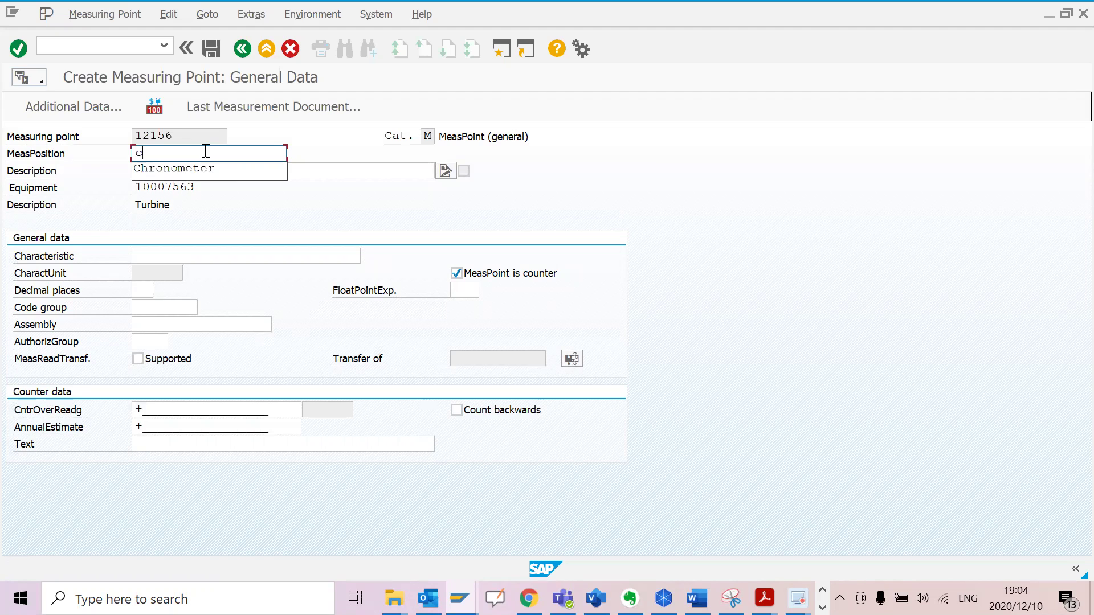
click(202, 169)
- Describe the measuring point as "running hours for turbine"
click(194, 170)
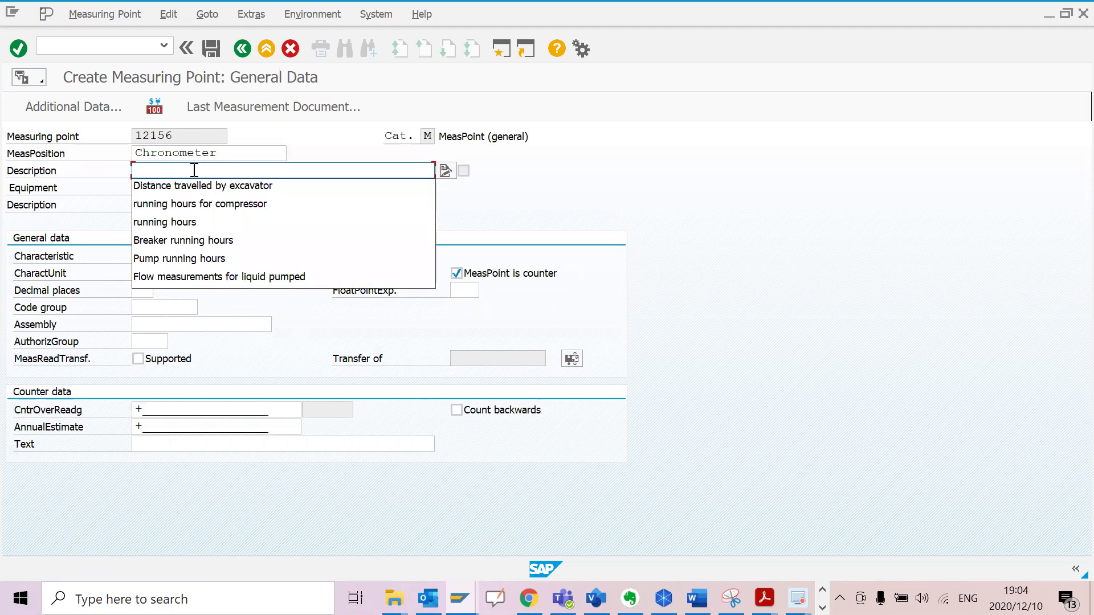
click(189, 203)
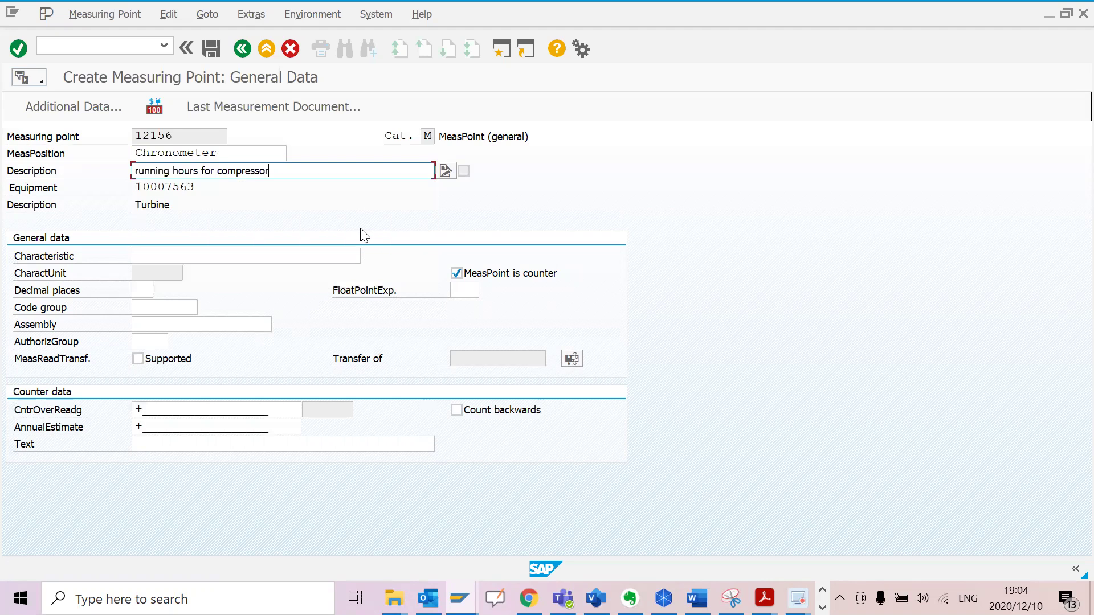
key(BackSpace)
key(BackSpace)
key(BackSpace)
key(BackSpace)
key(BackSpace)
key(BackSpace)
key(BackSpace)
key(BackSpace)
key(BackSpace)
key(BackSpace)
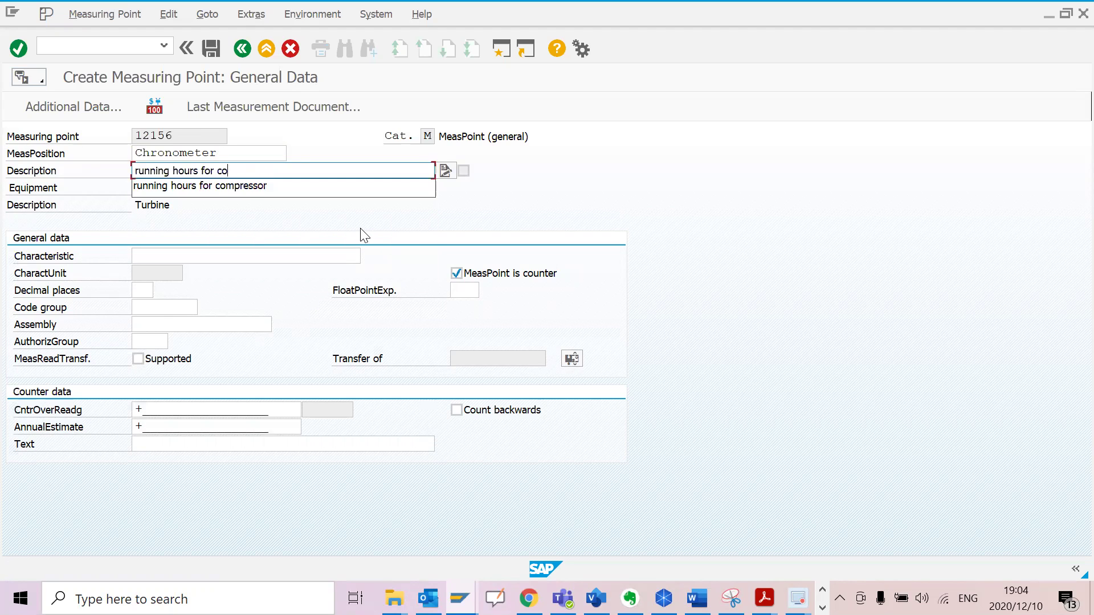
text(turbi)
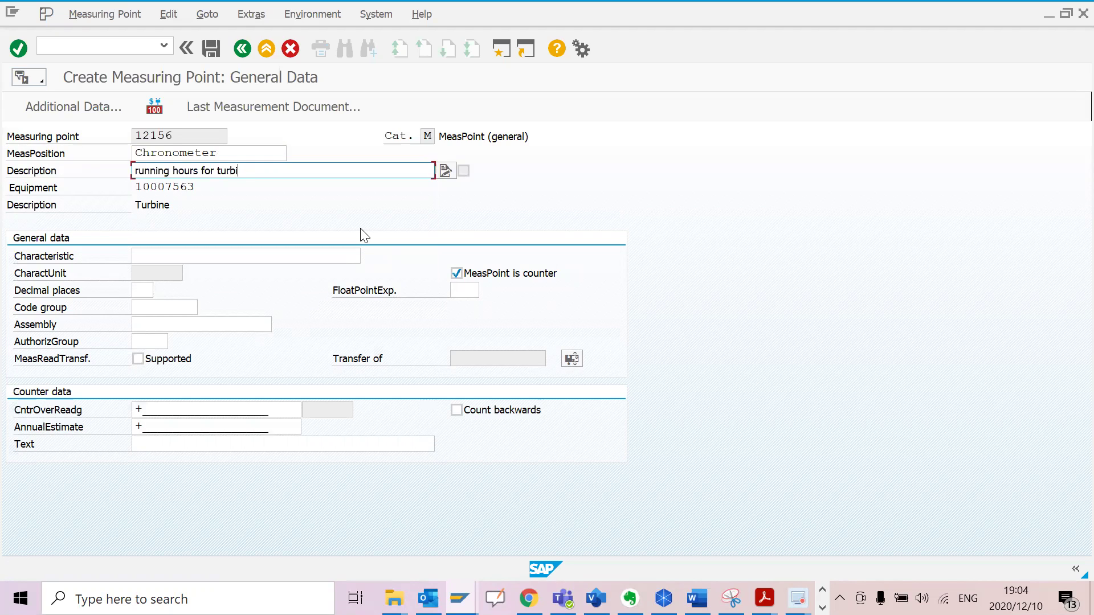
text(ne)
click(151, 187)
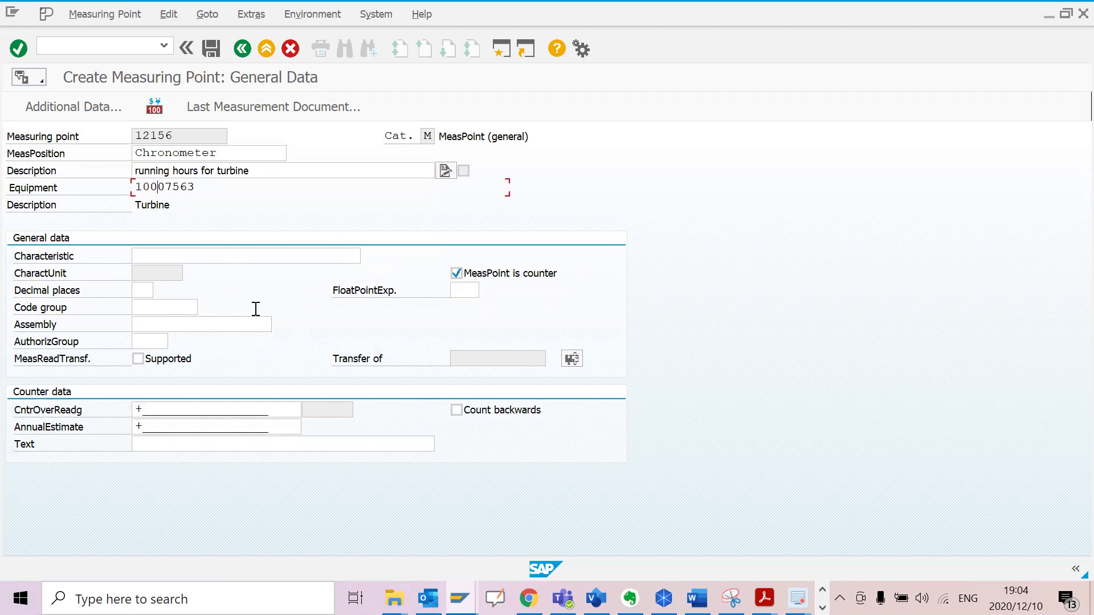
- Assign the characteristic RUNNINGHOURS to the measuring point and validate the entry to load its unit
click(215, 257)
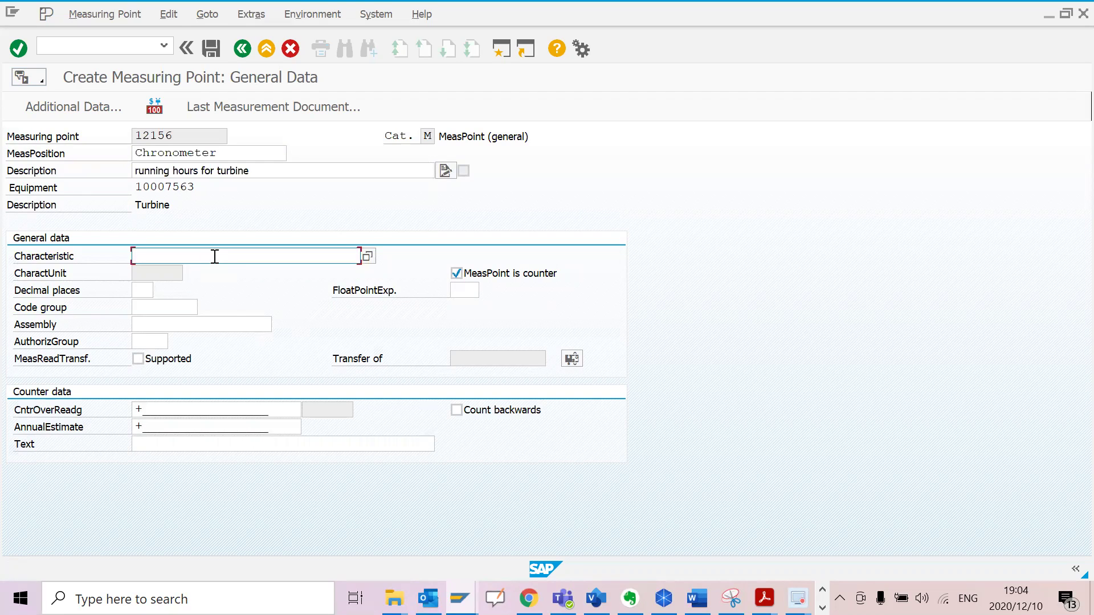
click(215, 257)
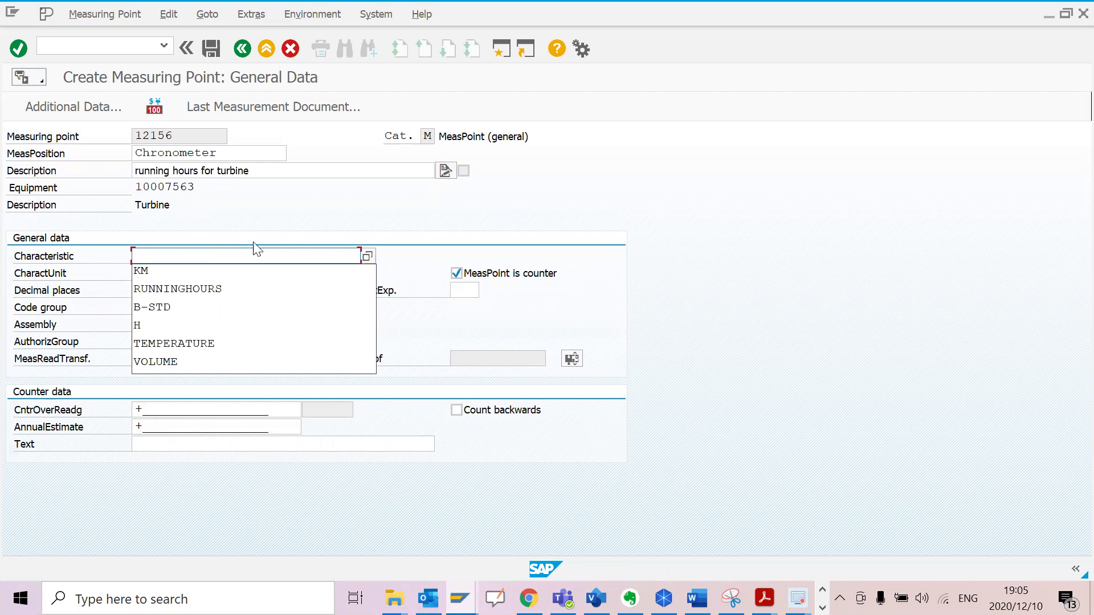
click(212, 290)
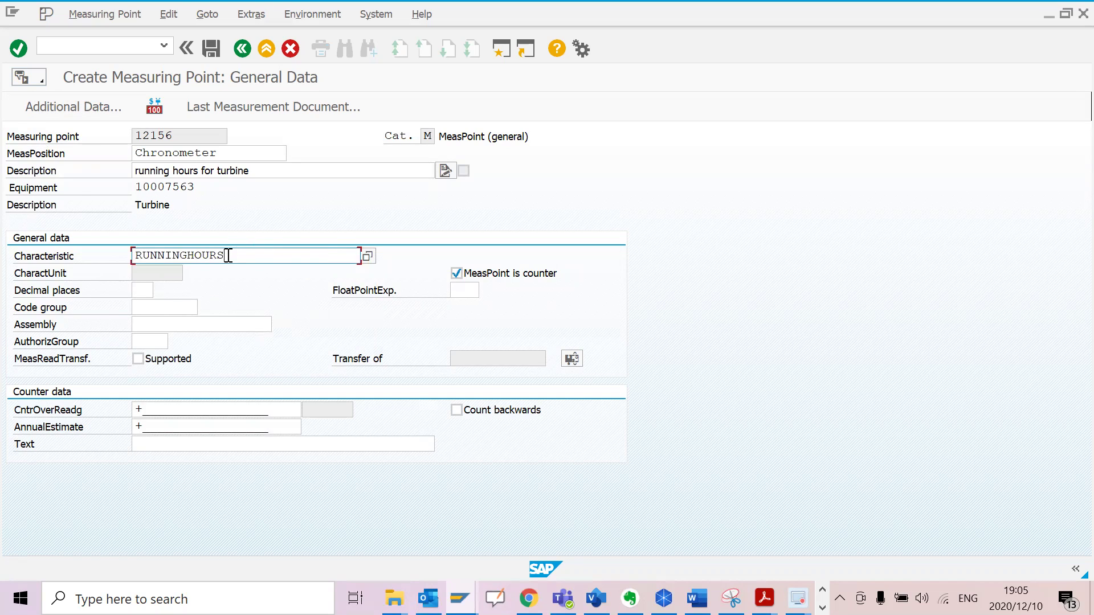
drag(239, 254, 112, 271)
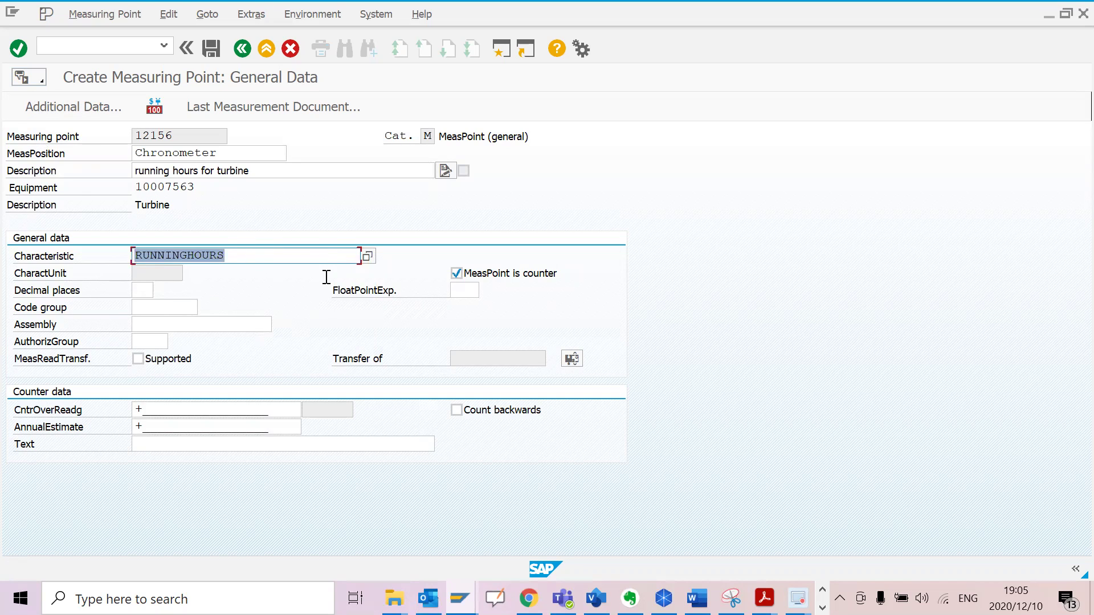
click(256, 260)
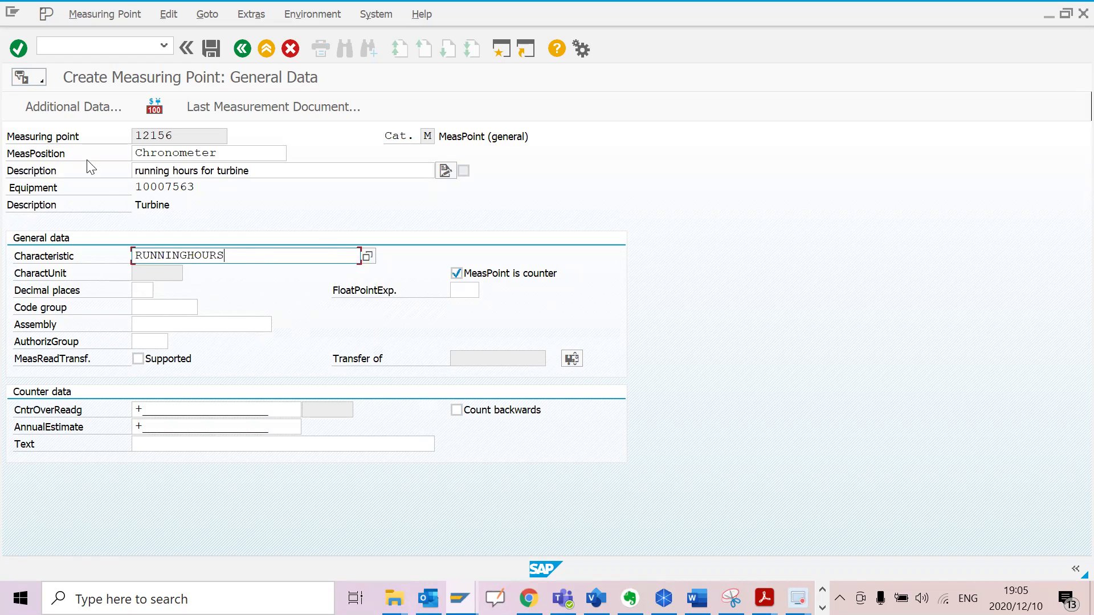
click(18, 48)
click(18, 49)
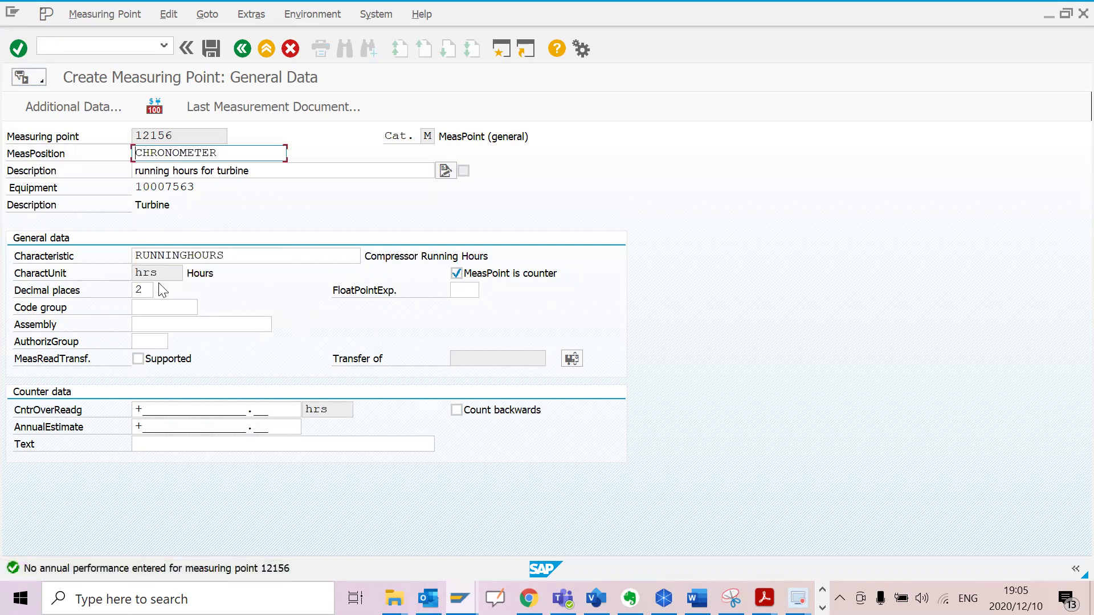
double_click(147, 273)
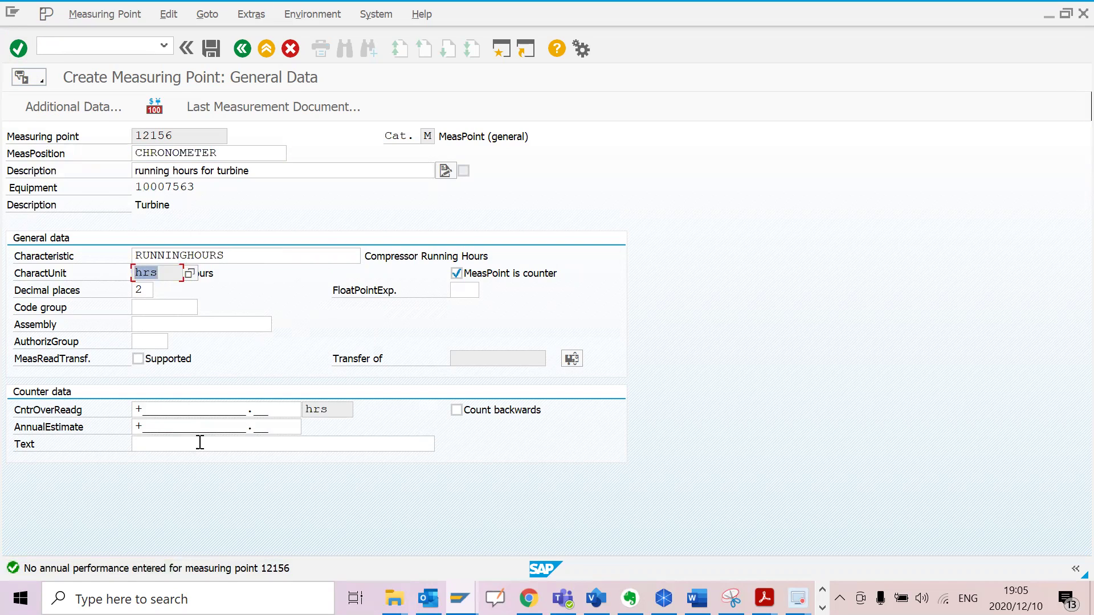
- Set the counter's annual estimate to 8760 hours and save the measuring point
click(167, 422)
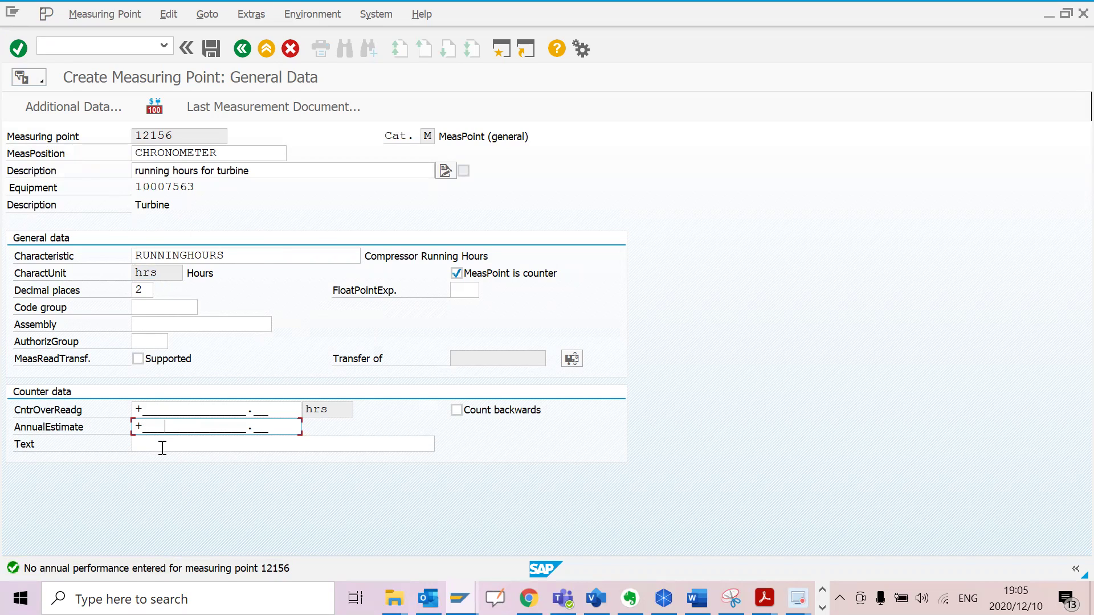
text(8760)
click(19, 50)
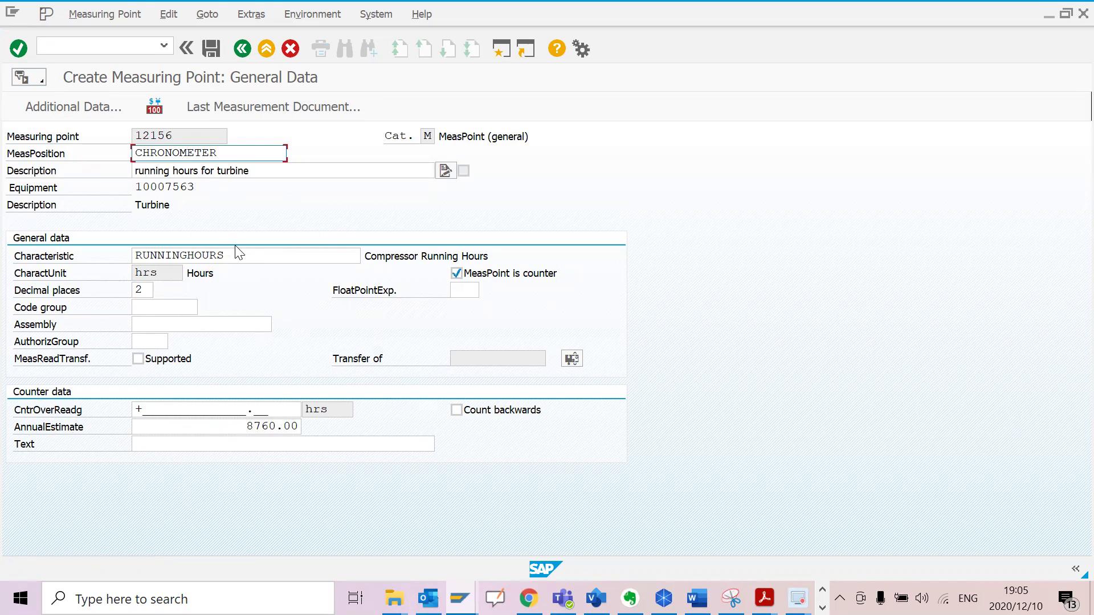
click(211, 49)
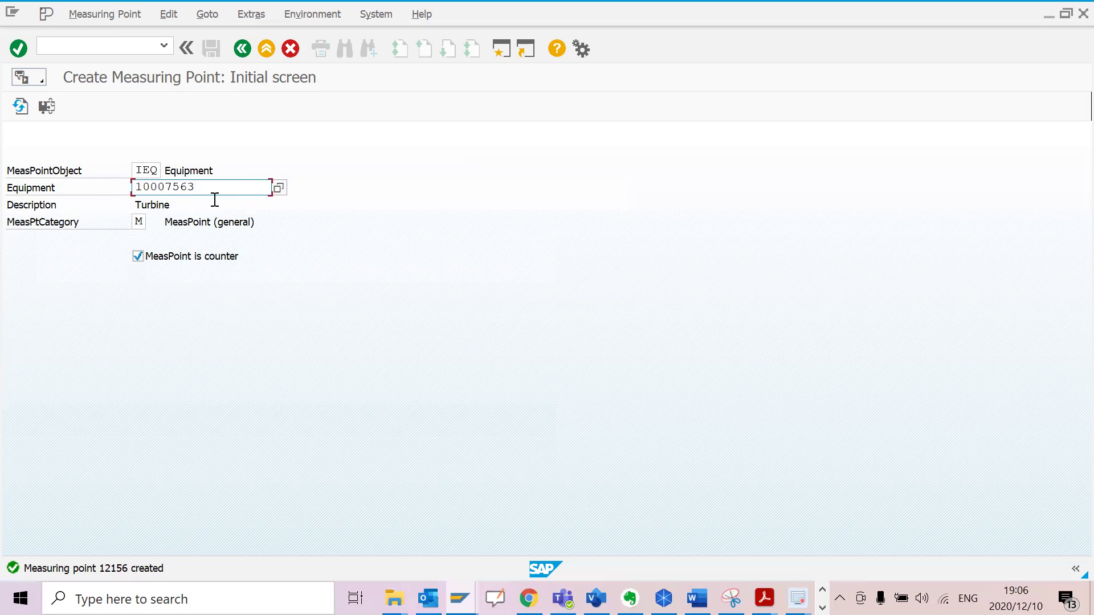
- Start a measurement document for the turbine's measuring point with transaction /nik11 and proceed to its general data
click(91, 44)
text(/nik11)
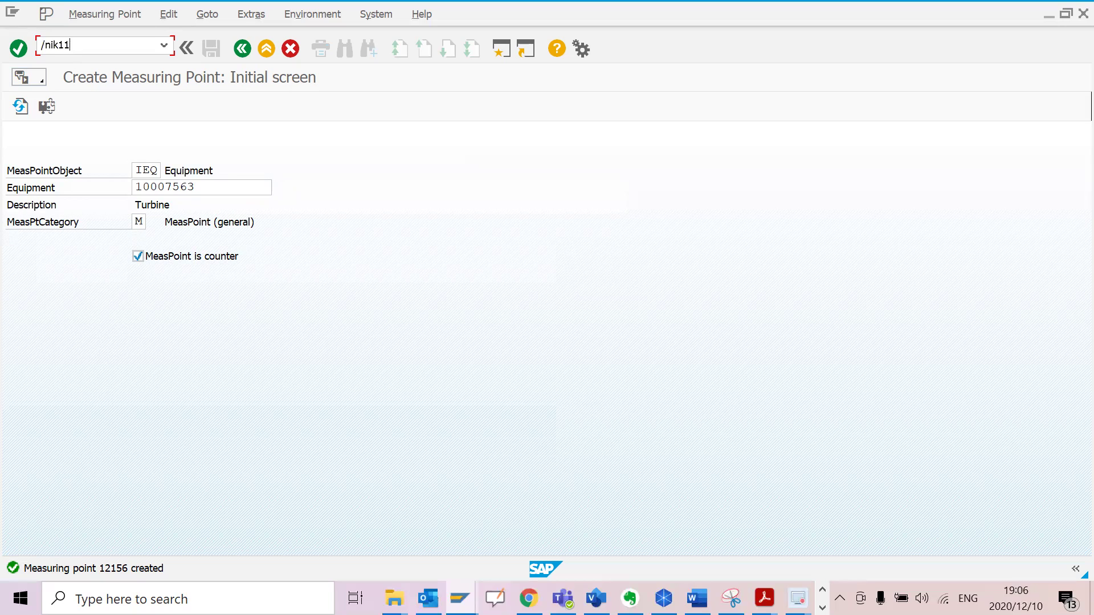
key(Return)
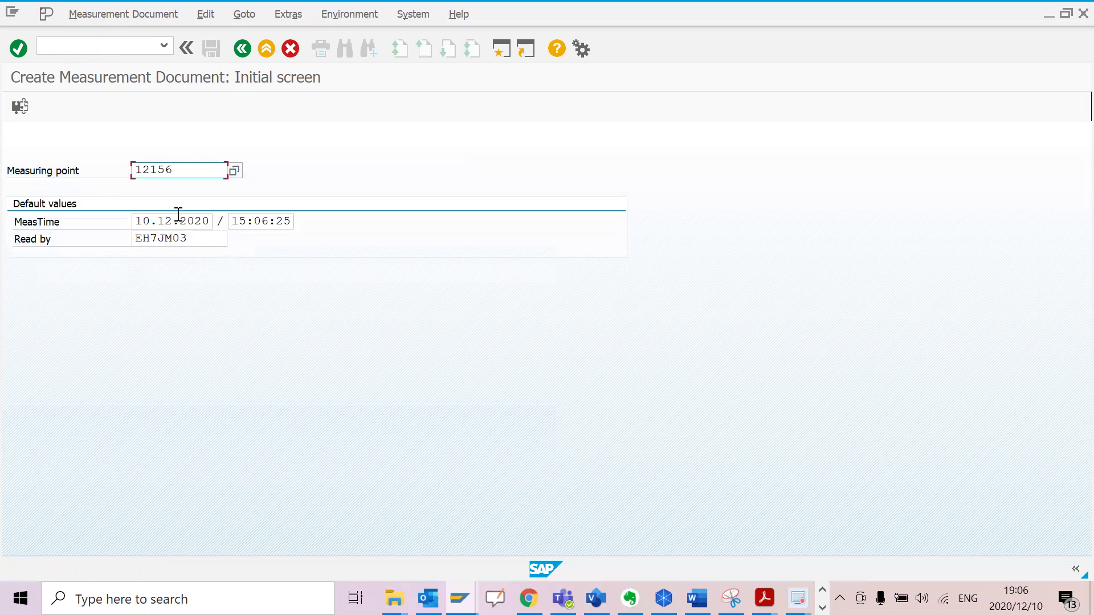
drag(173, 169, 114, 165)
key(Return)
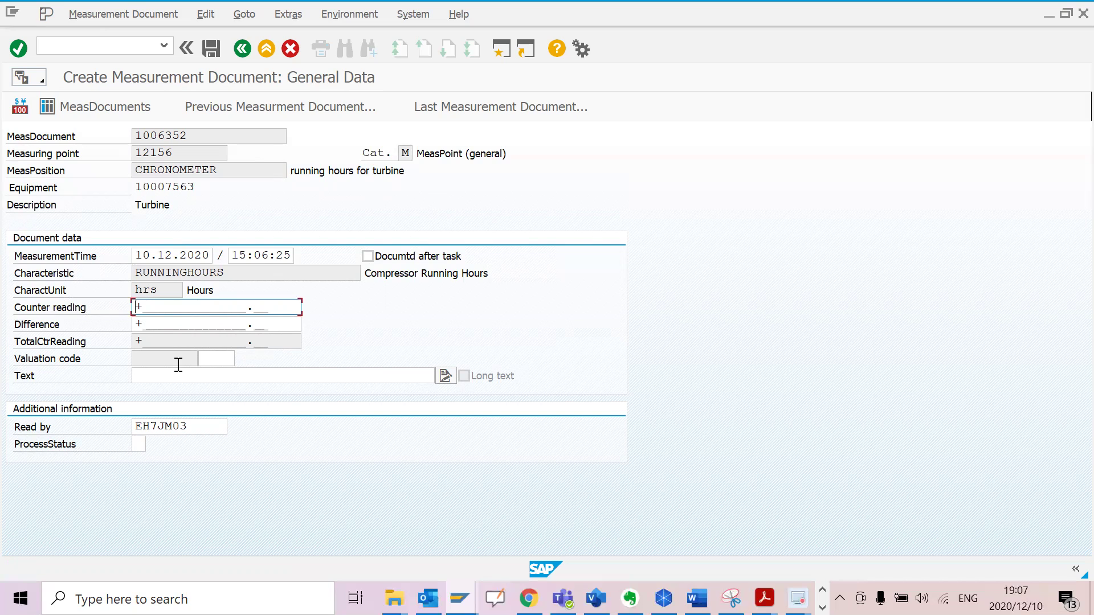
- Enter a counter reading of 320 hours and save the measurement document
text(320)
click(23, 51)
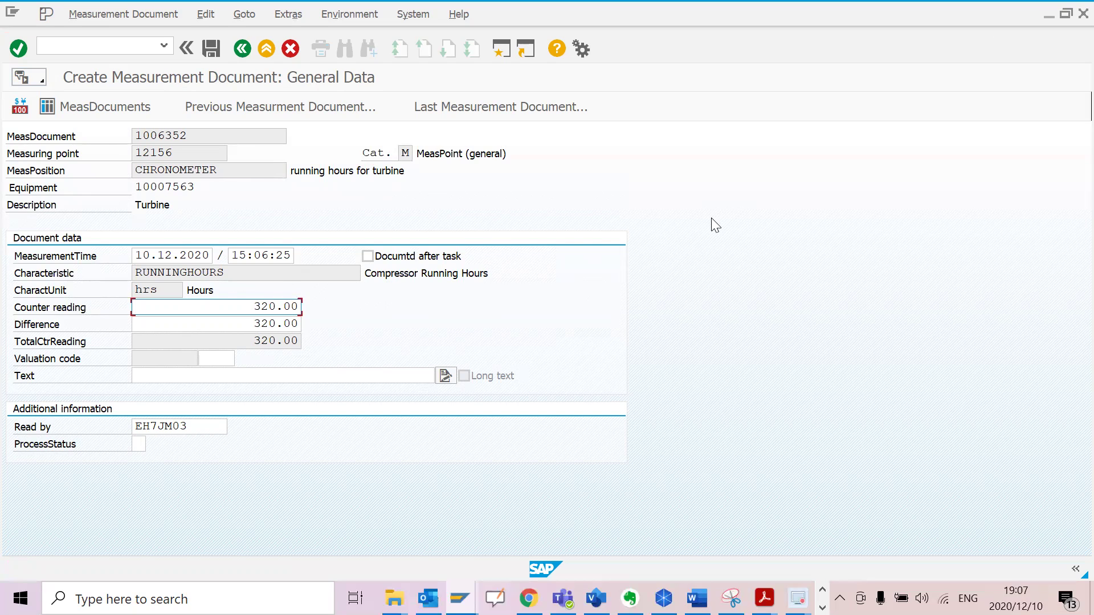
click(210, 50)
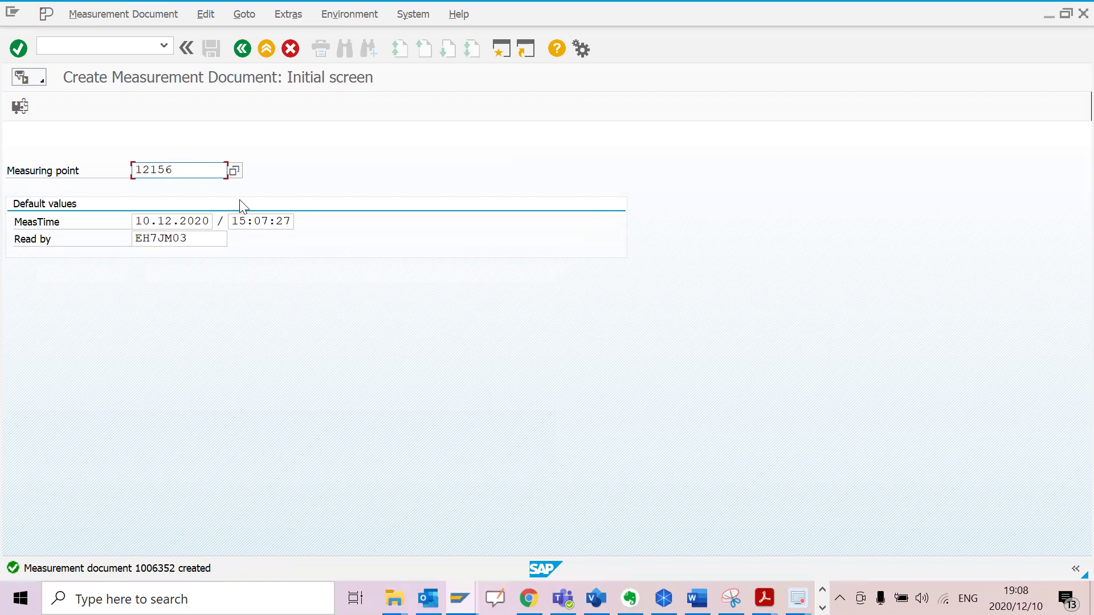
- Open the turbine's saved measurement document for changing with transaction /nik12
click(97, 49)
text(/)
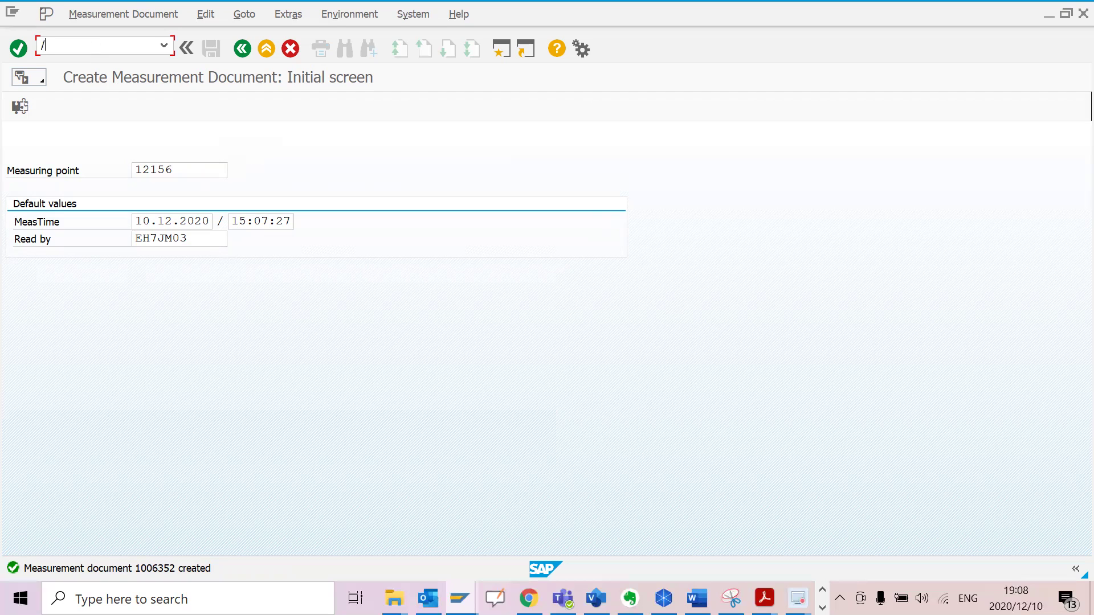
text(nik12)
key(Return)
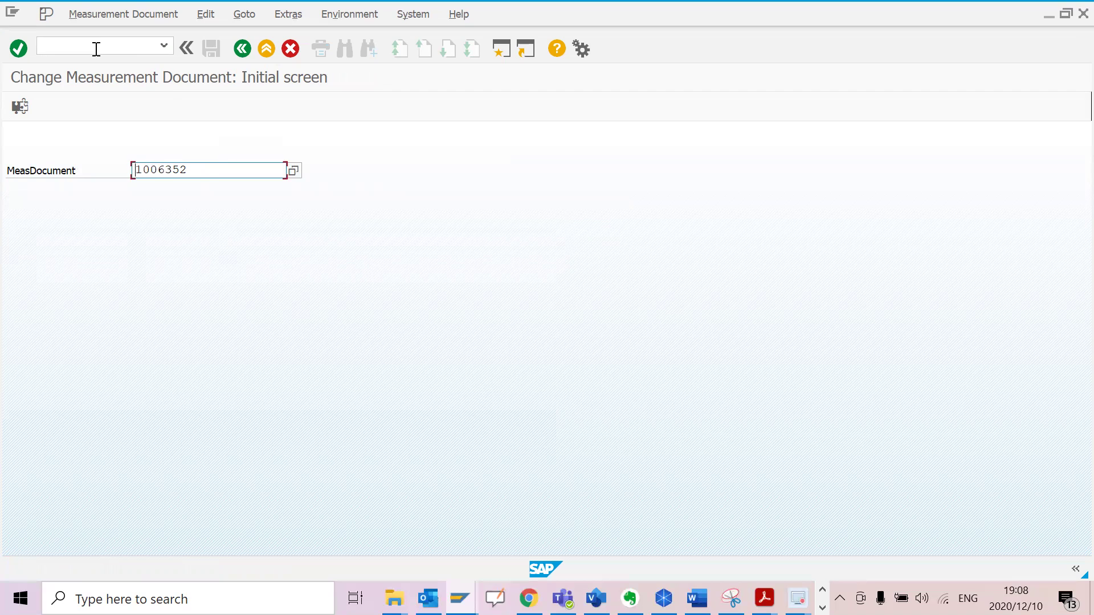
key(Return)
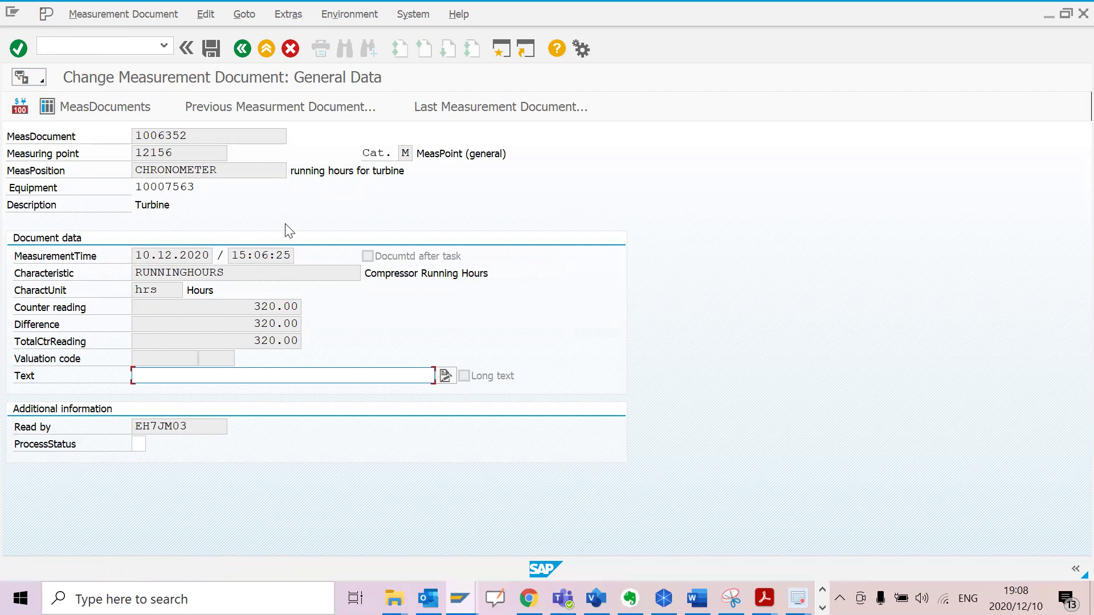
- Examine the measurement document's characteristic, unit and characteristic description against the measuring point description
click(244, 279)
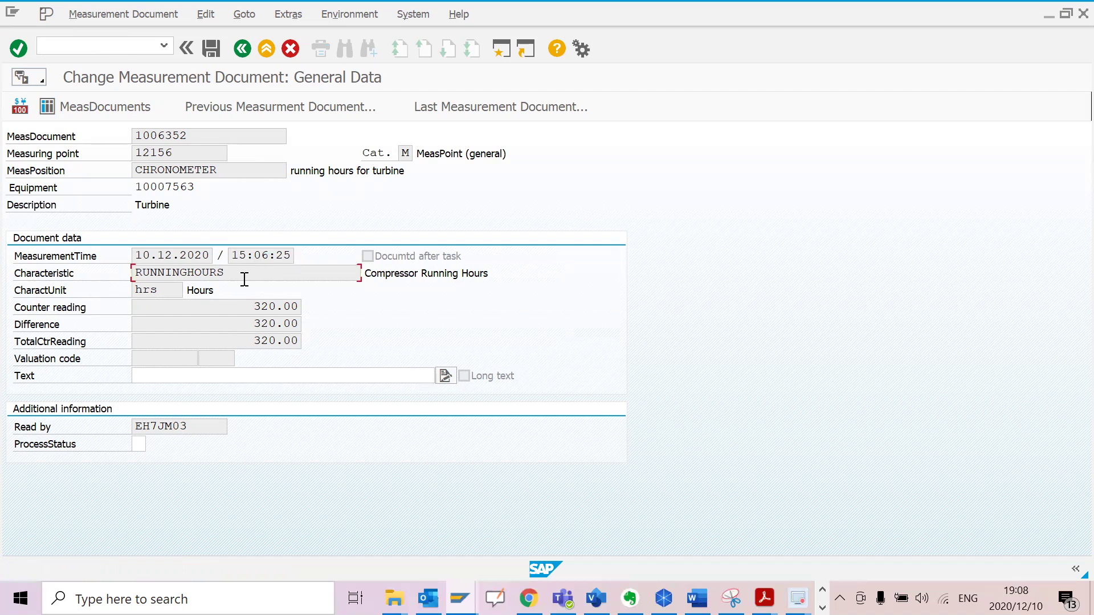
drag(244, 280, 110, 262)
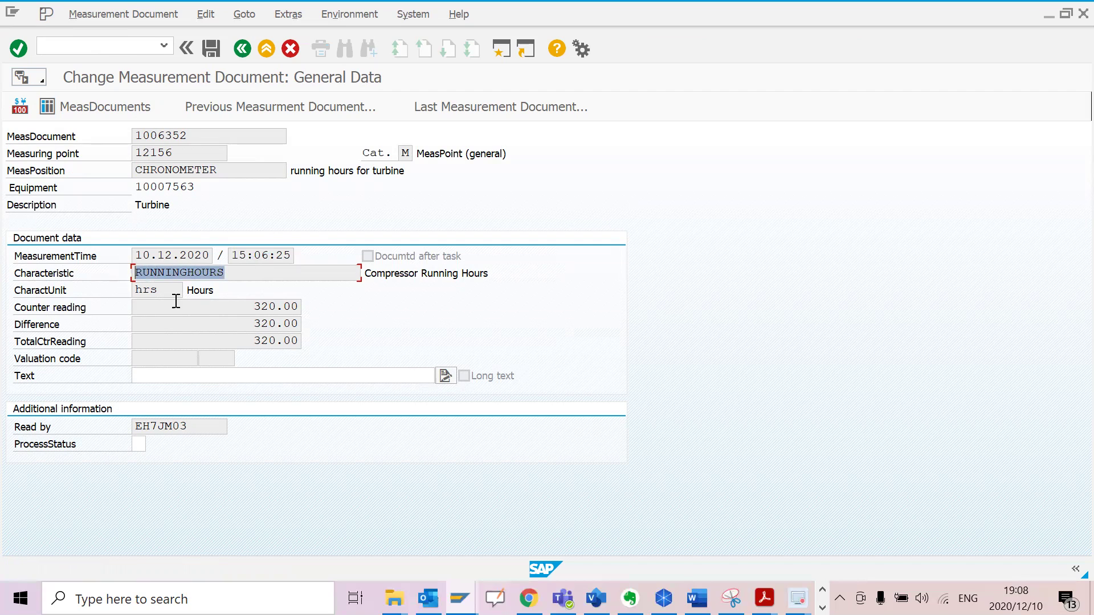
drag(176, 292, 133, 294)
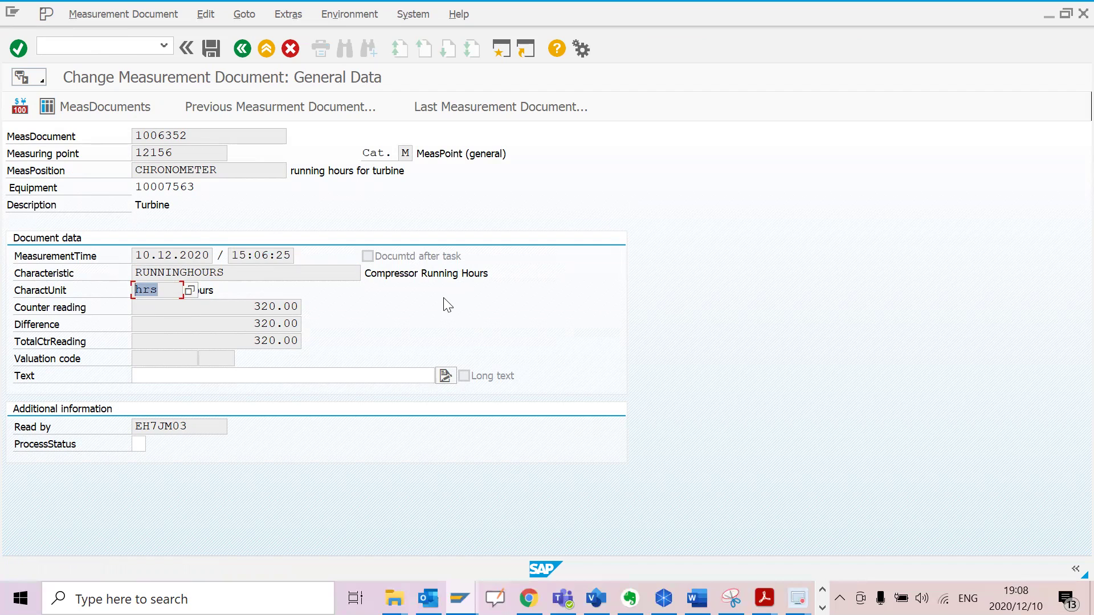
drag(498, 276, 361, 268)
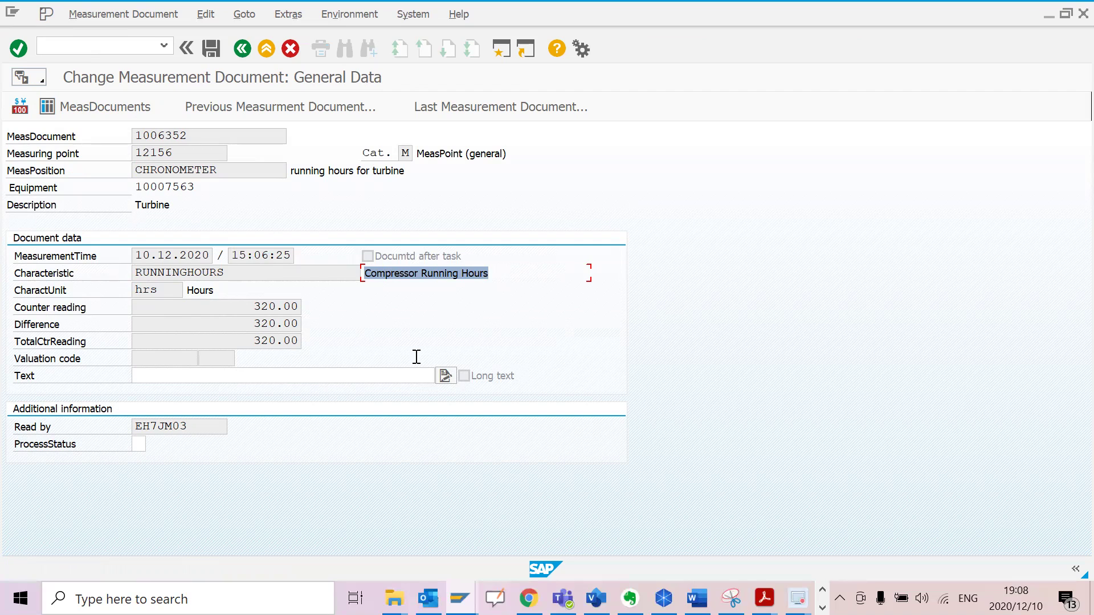
drag(406, 172, 290, 171)
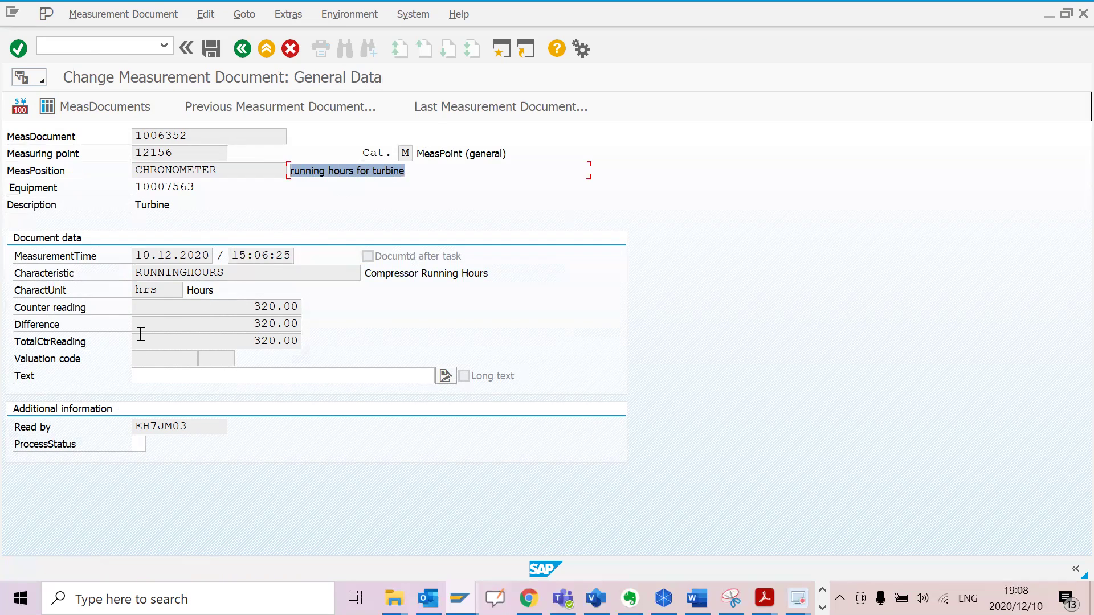
drag(159, 289, 138, 288)
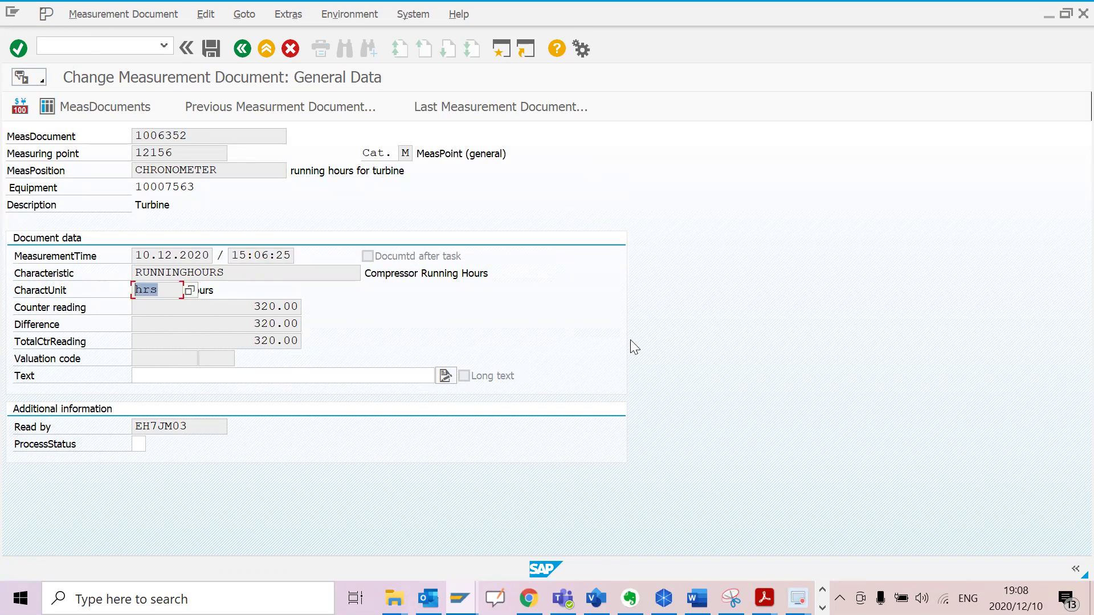
drag(494, 273, 354, 272)
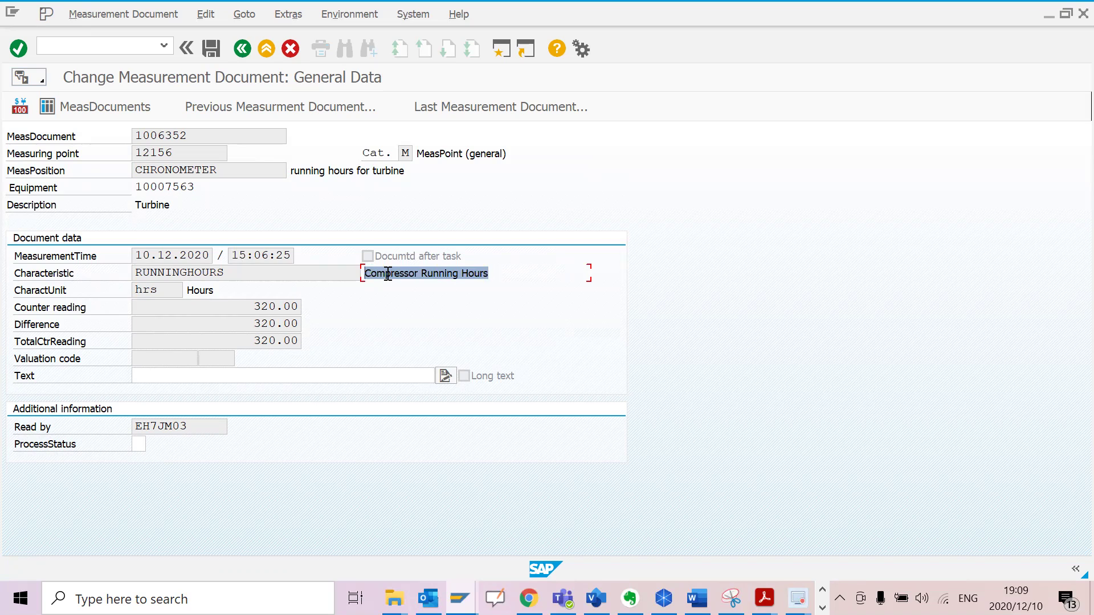
click(387, 275)
drag(511, 275, 356, 289)
drag(169, 291, 133, 288)
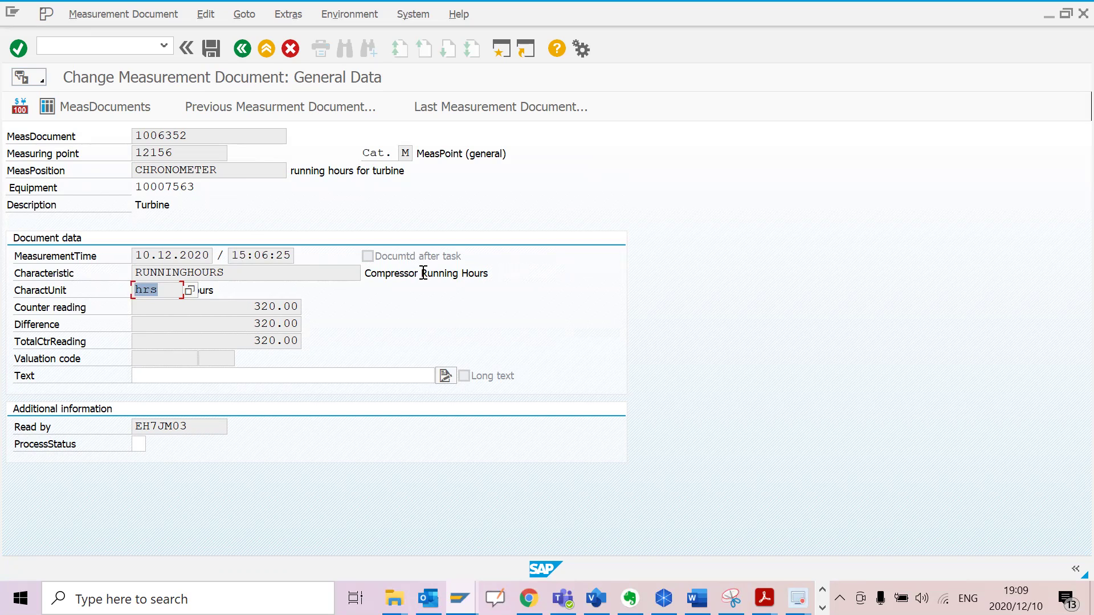
drag(424, 274, 503, 286)
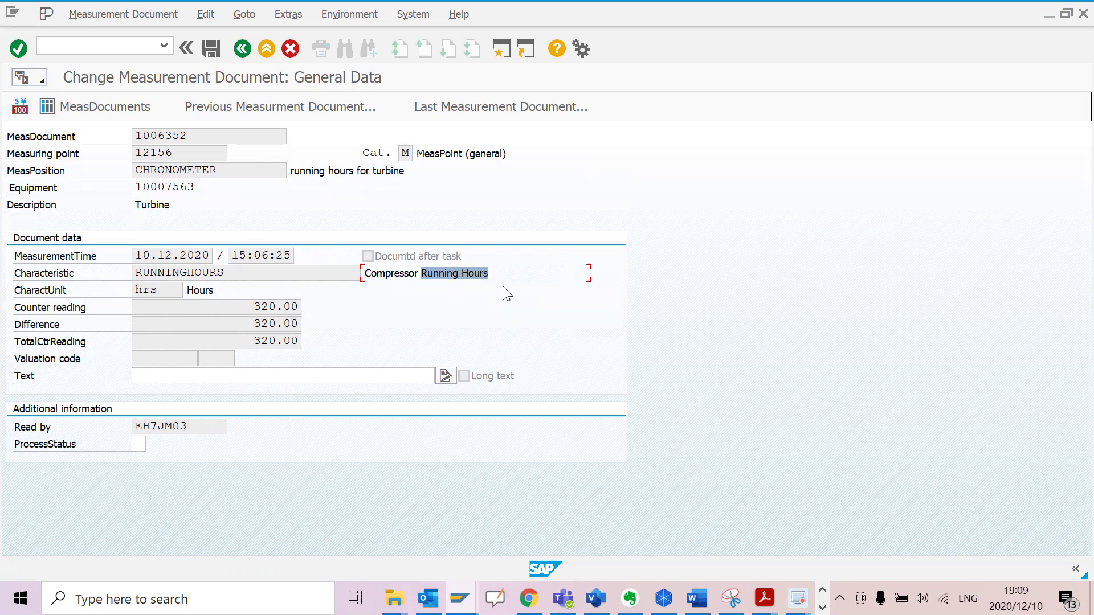
- Try to open the characteristics transaction with /ct04
click(114, 48)
text(/)
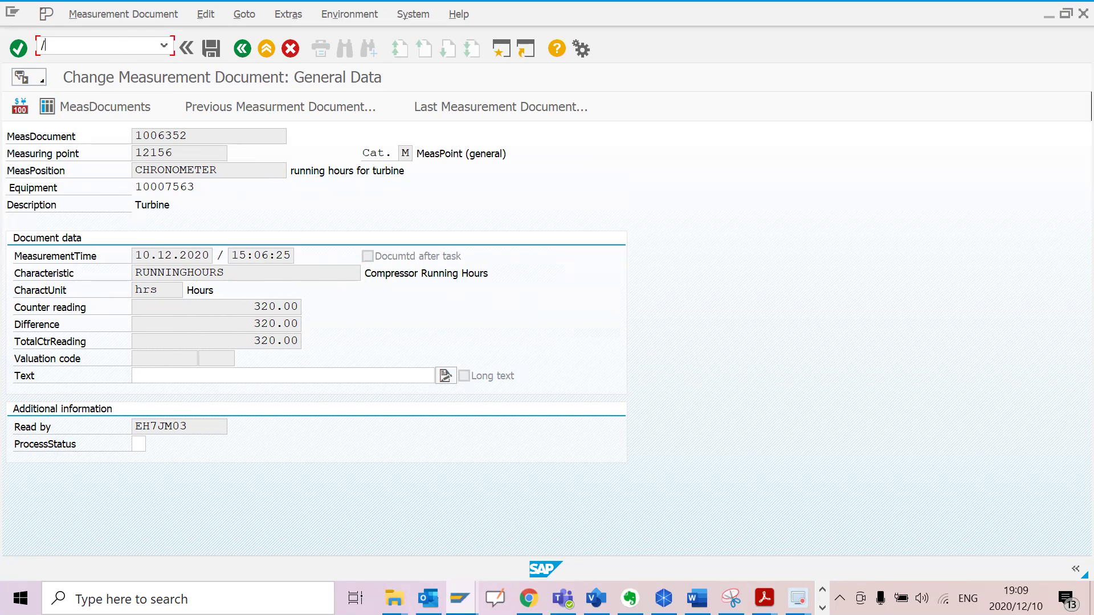
text(ct04)
key(Return)
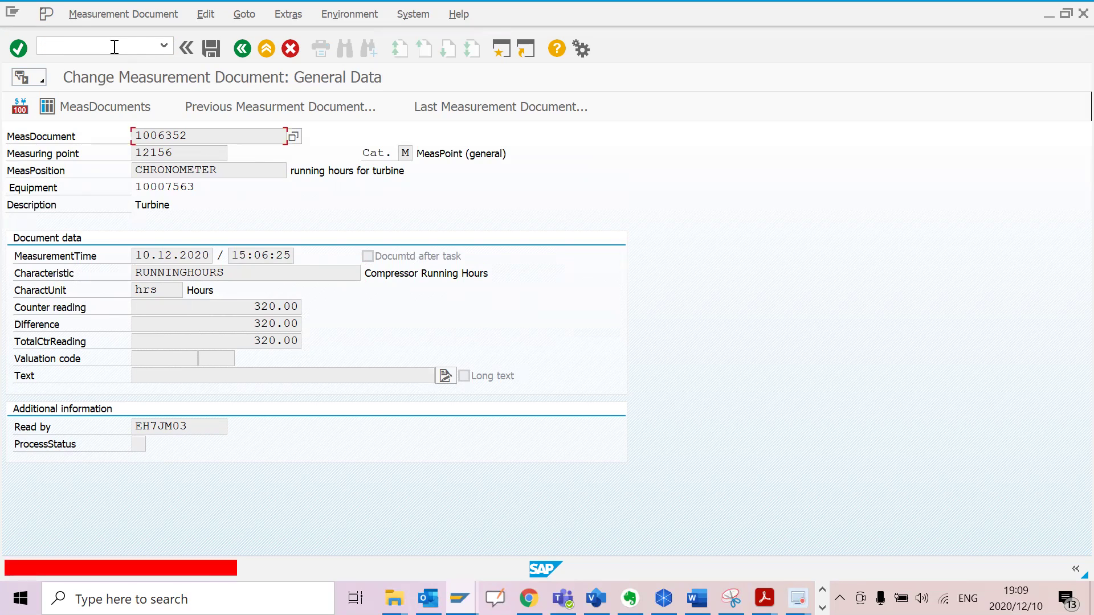
- Return to SAP Easy Access with /n and open the CT04 Characteristics transaction from the favorites
click(114, 46)
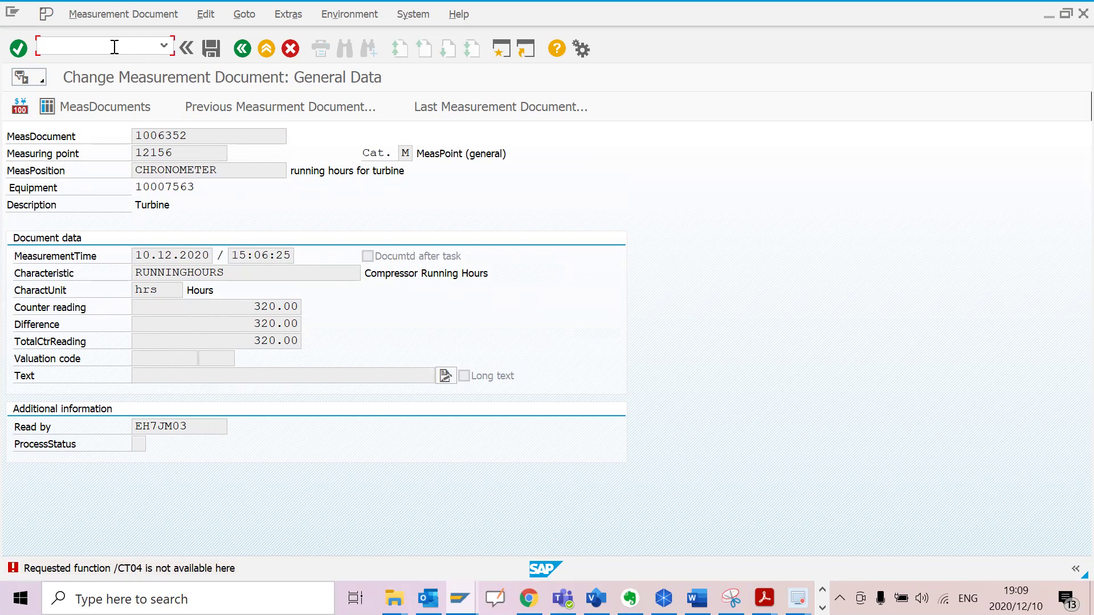
text(/n)
key(Return)
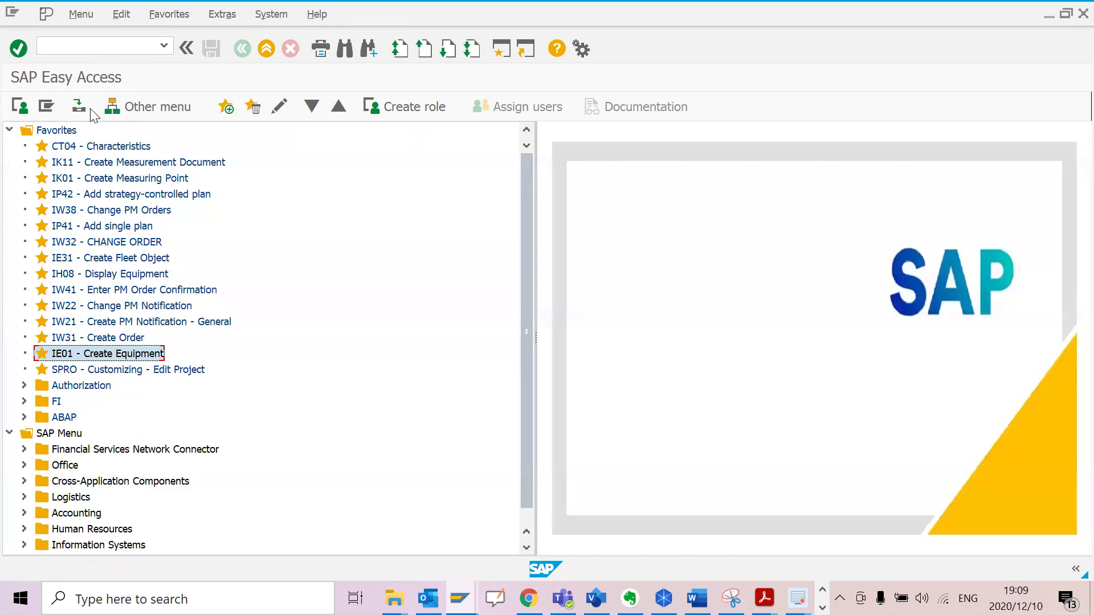
click(97, 147)
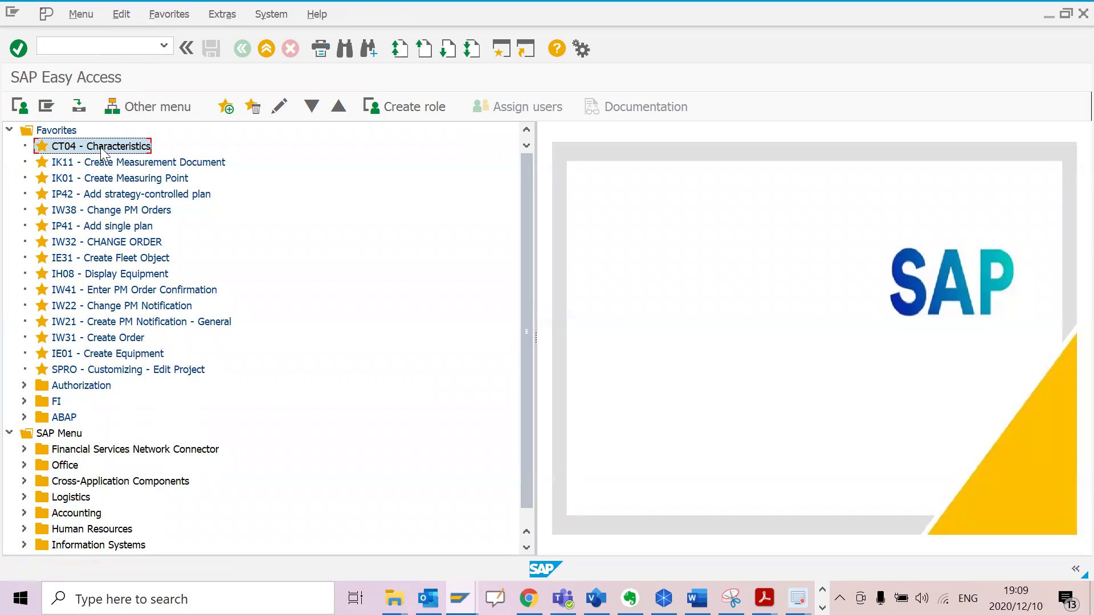
double_click(104, 150)
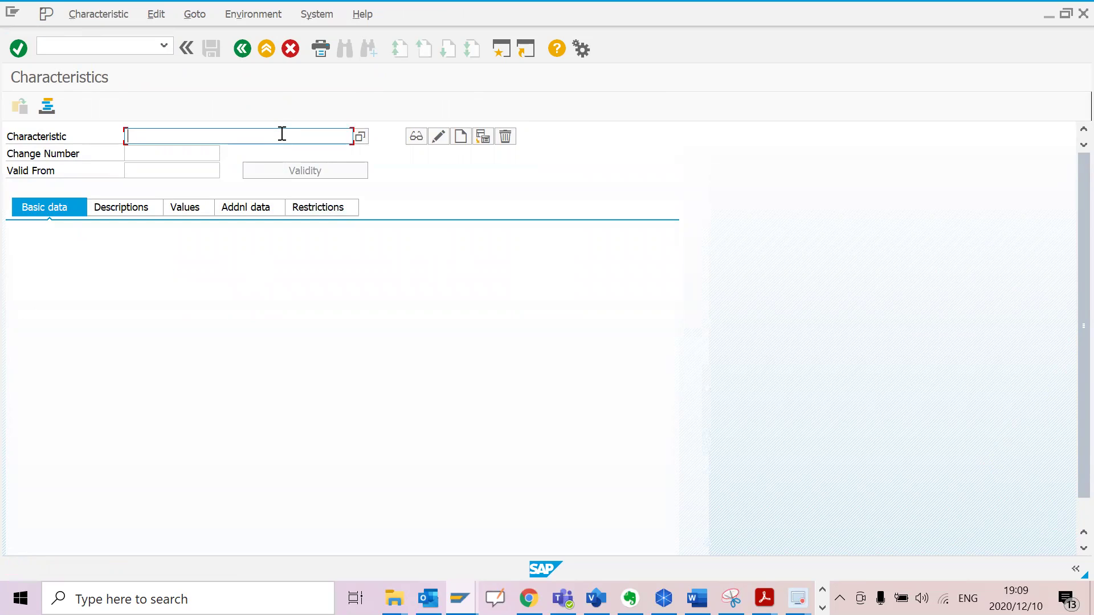
- Try to create new characteristics named litres and kilometres
text(litres)
click(461, 139)
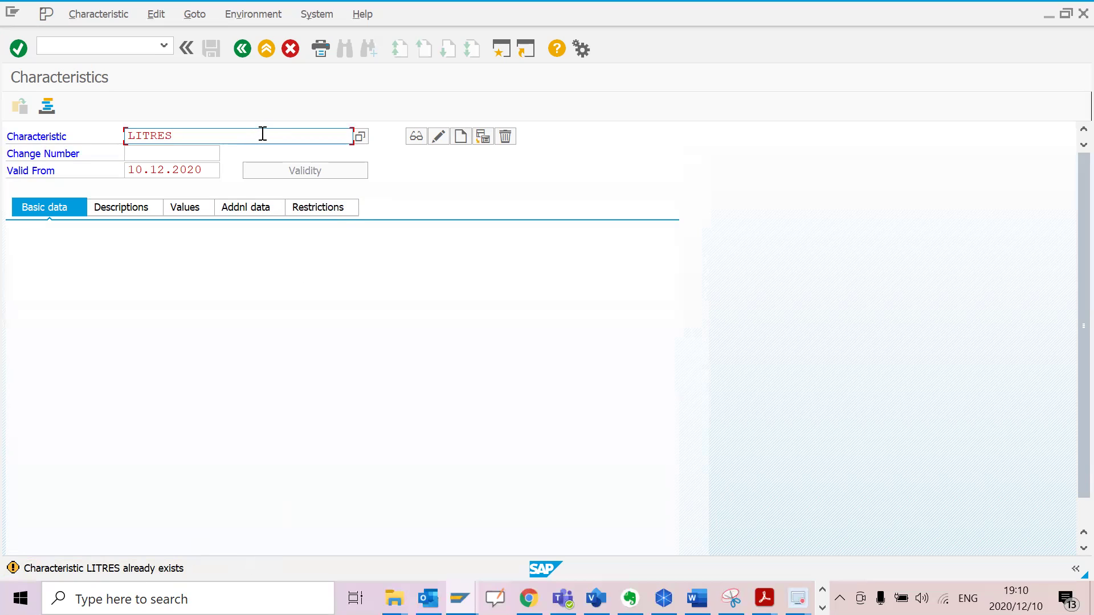
key(BackSpace)
key(BackSpace)
key(BackSpace)
key(BackSpace)
key(BackSpace)
key(BackSpace)
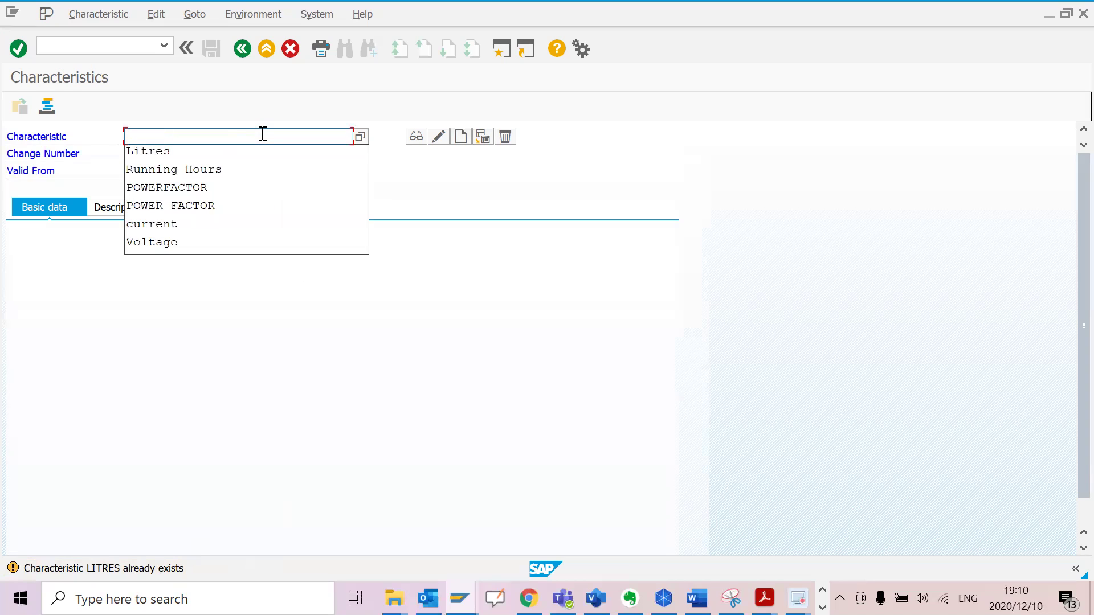
text(kilo)
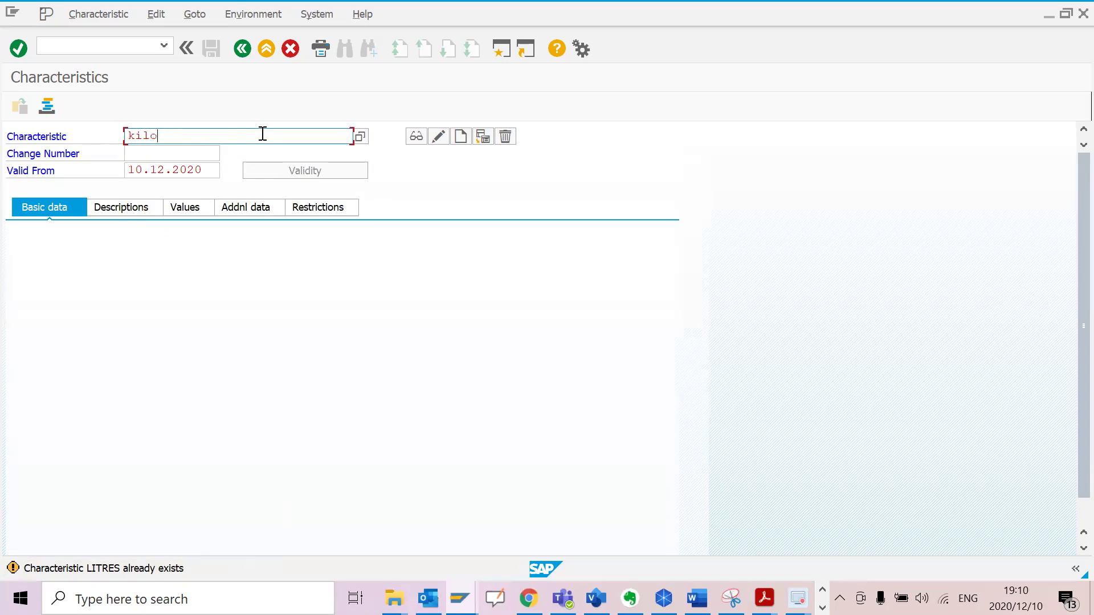
text(metres)
click(461, 138)
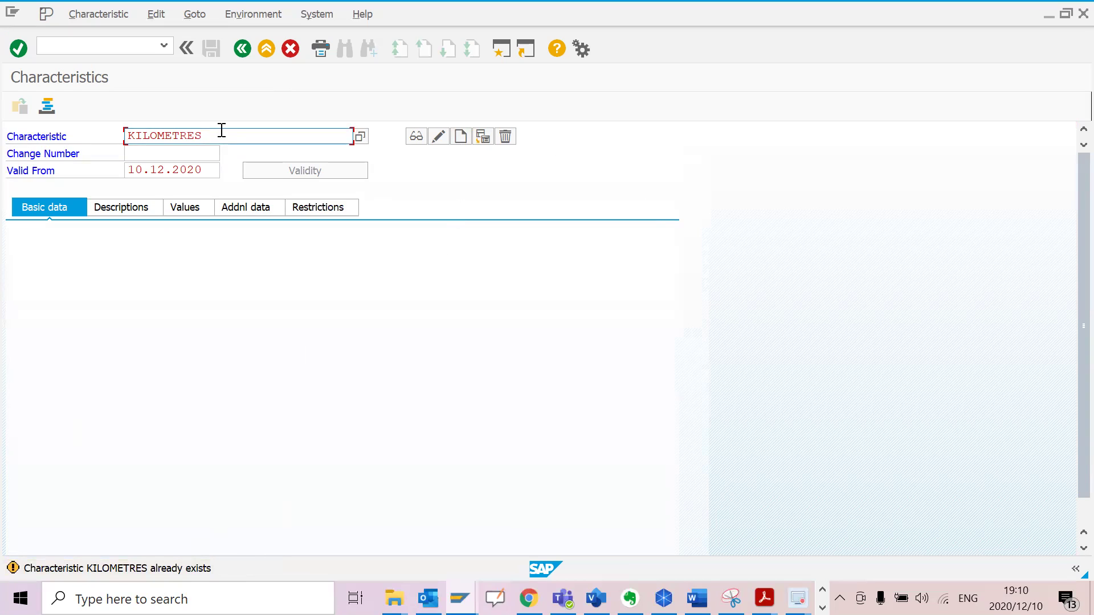
- Replace the characteristic name with "energy in kwh" and start creating that characteristic
key(BackSpace)
key(BackSpace)
key(BackSpace)
key(BackSpace)
key(BackSpace)
key(BackSpace)
key(BackSpace)
key(BackSpace)
key(BackSpace)
key(BackSpace)
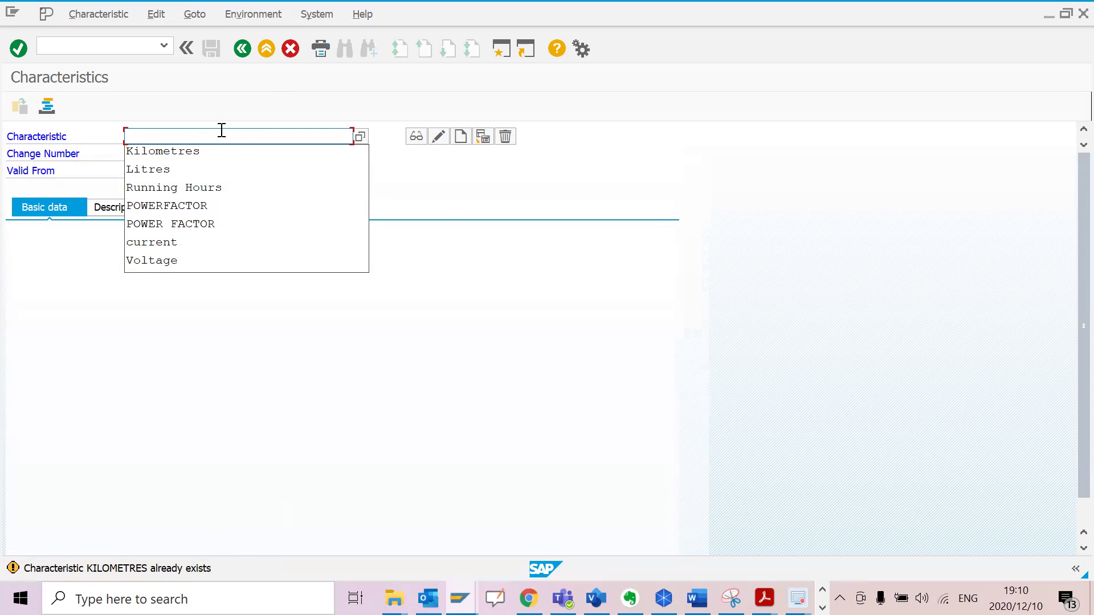
text(energy in kwh)
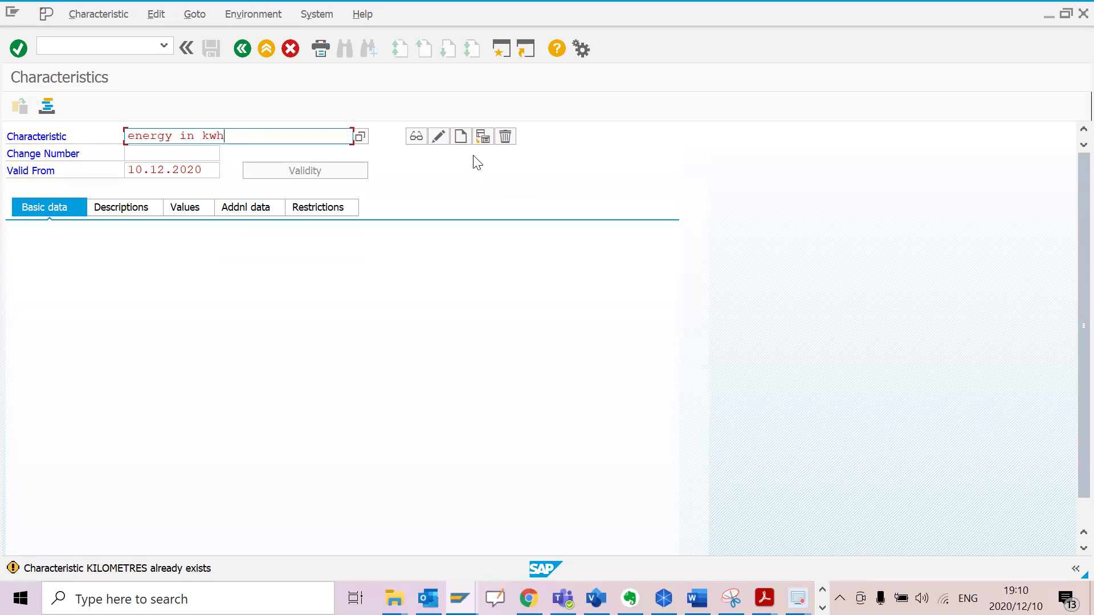
click(461, 137)
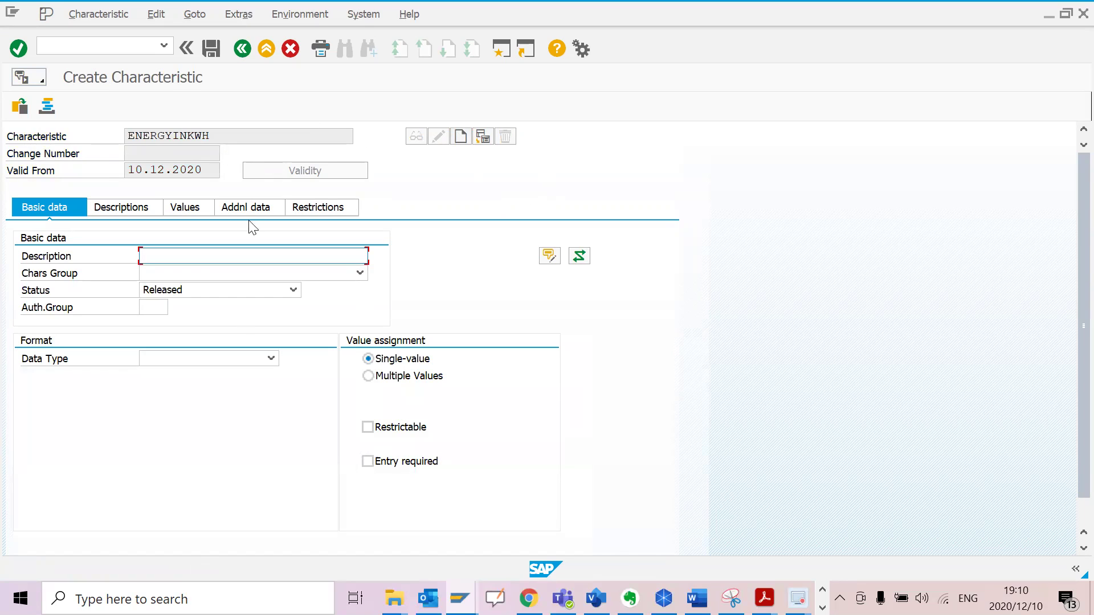
- Describe the characteristic as "Energy Consumed in kWh" and set its data type to Numeric Format
text(e)
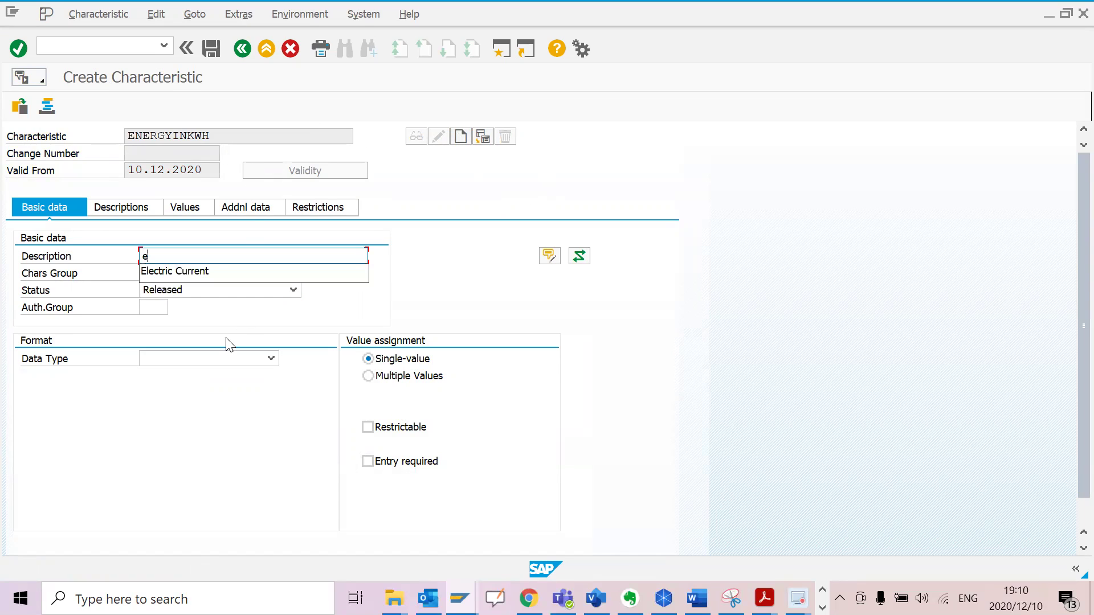
key(BackSpace)
text(E)
key(BackSpace)
text(Energy )
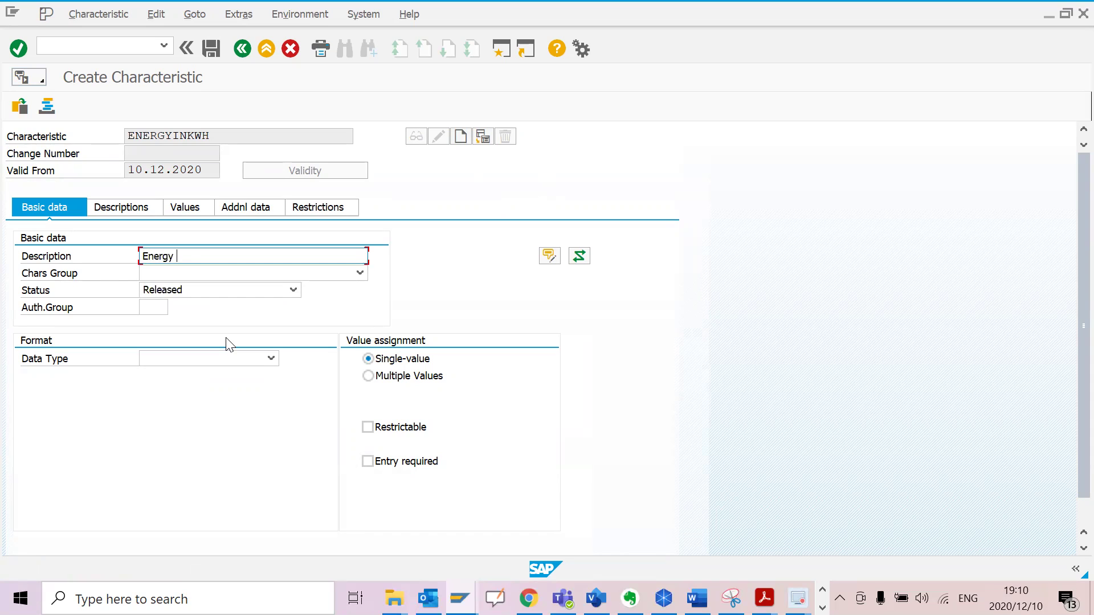
text(Consumed in kWh)
click(271, 359)
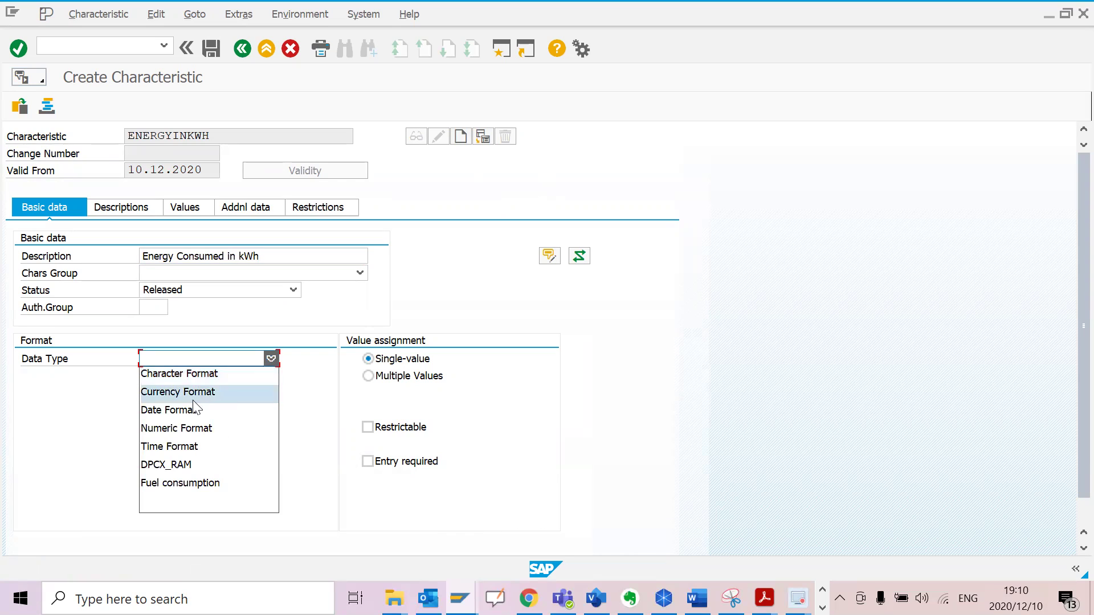
click(184, 430)
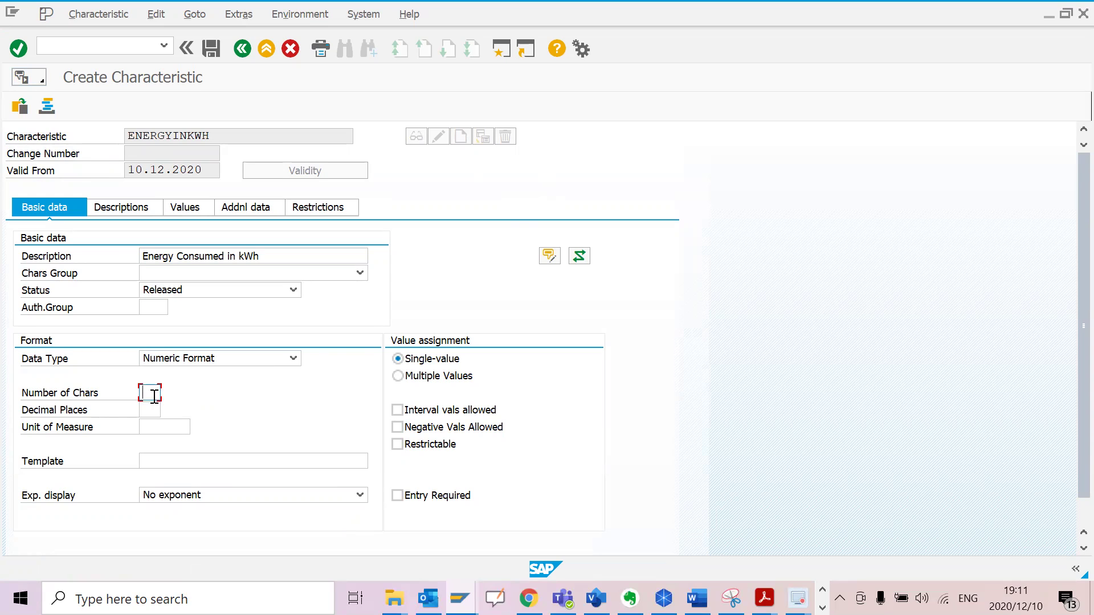
- Set the characteristic's number of characters to 15 and its decimal places to 2
text(10)
key(BackSpace)
text(5)
click(158, 410)
text(2)
- Try to set the characteristic's unit of measure to kWh
click(180, 428)
text(k)
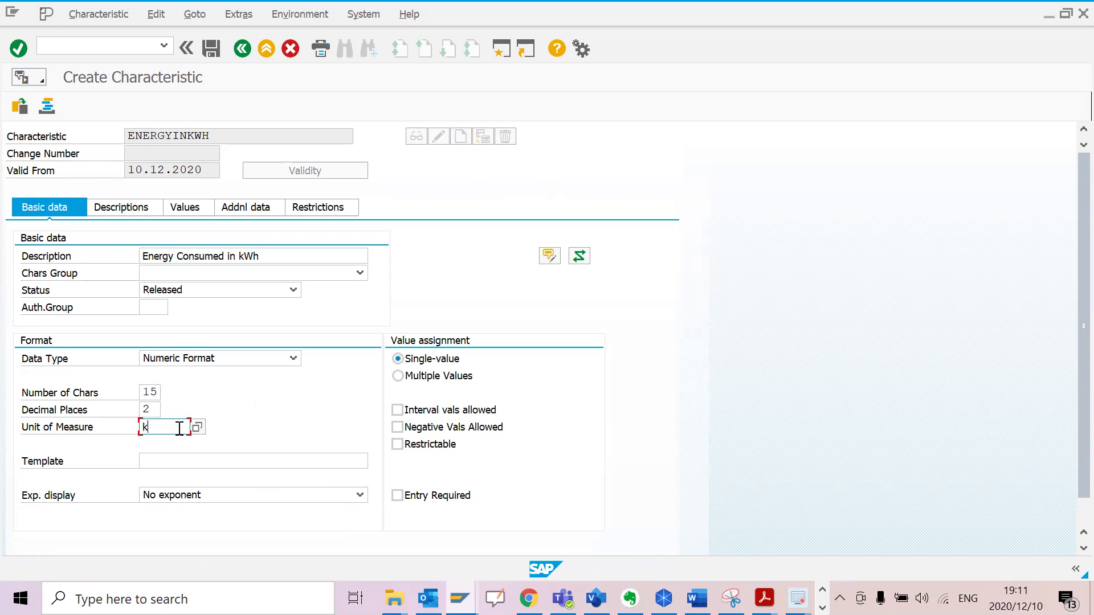
text(Wh)
click(19, 48)
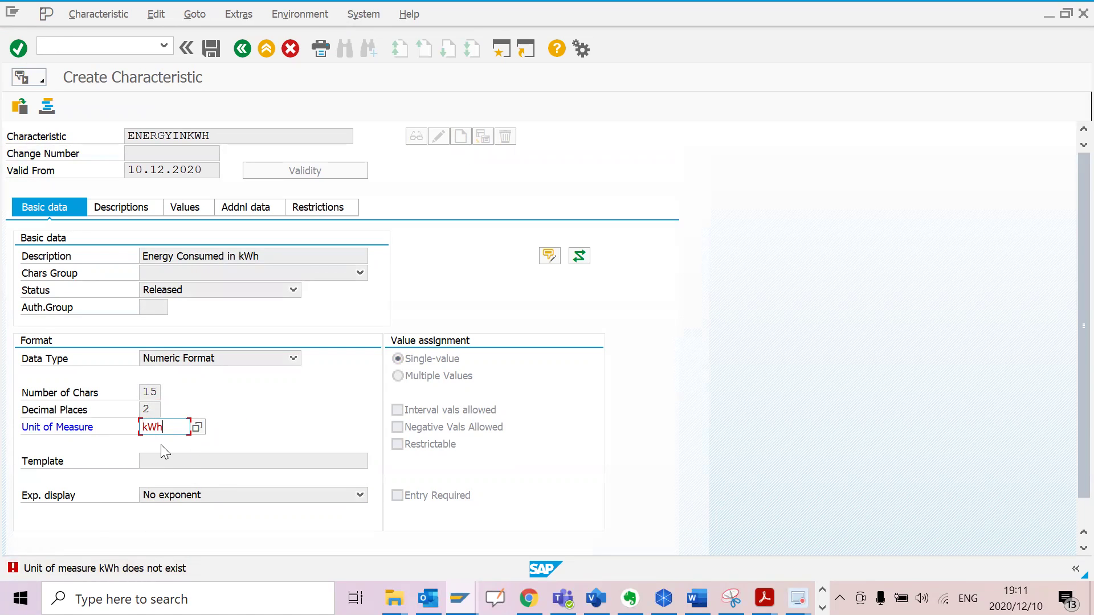
- Pick kwh (Kilowatt hours) from the available units as the unit of measure and save the characteristic
click(197, 428)
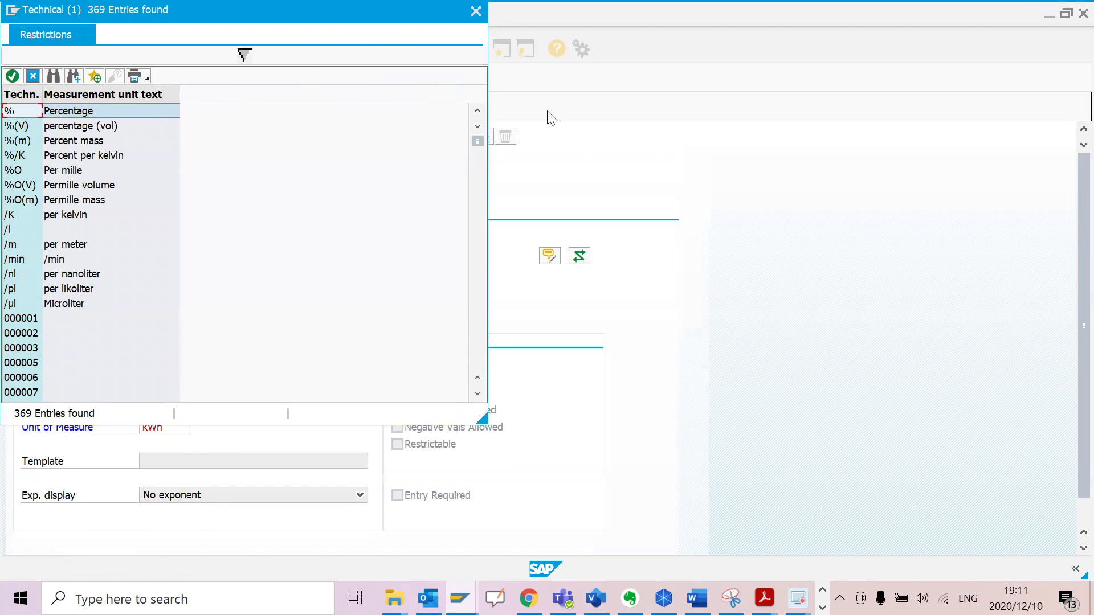
scroll(238, 257, down, 15)
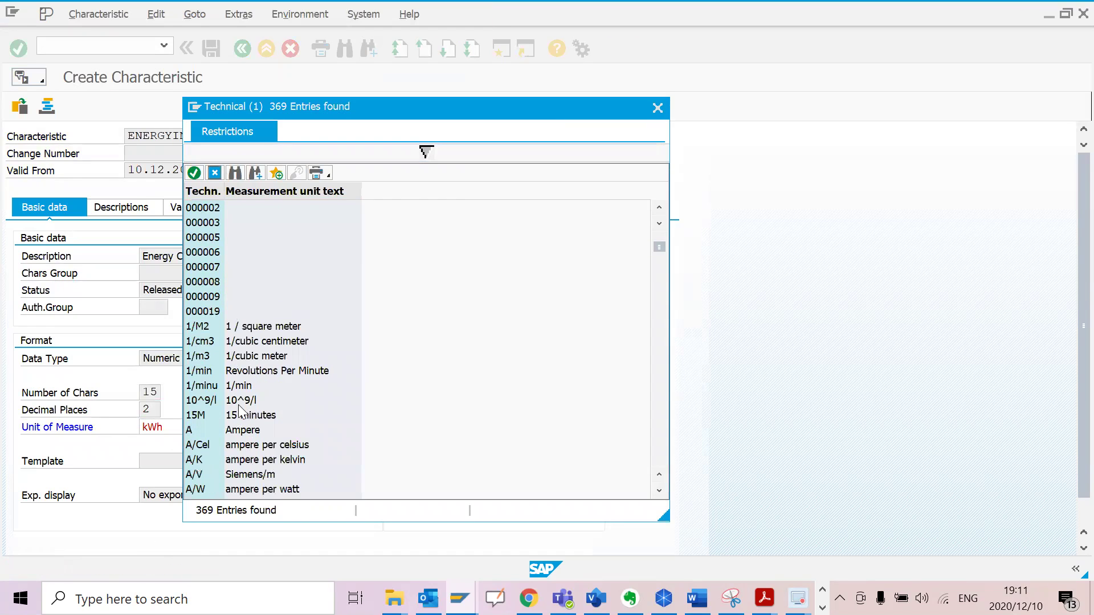
scroll(249, 392, down, 20)
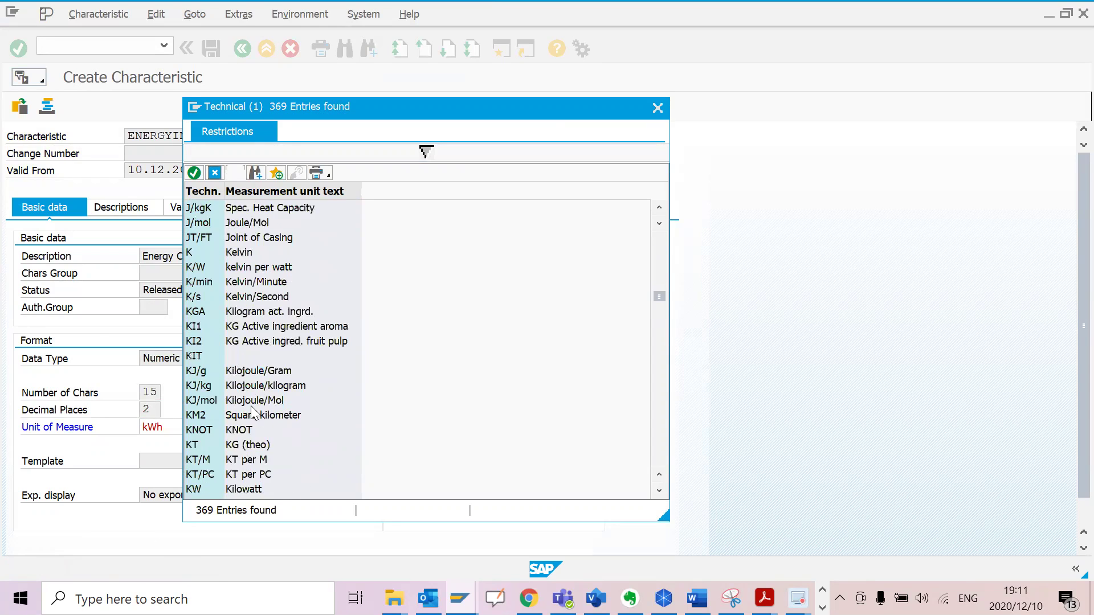
scroll(266, 409, down, 20)
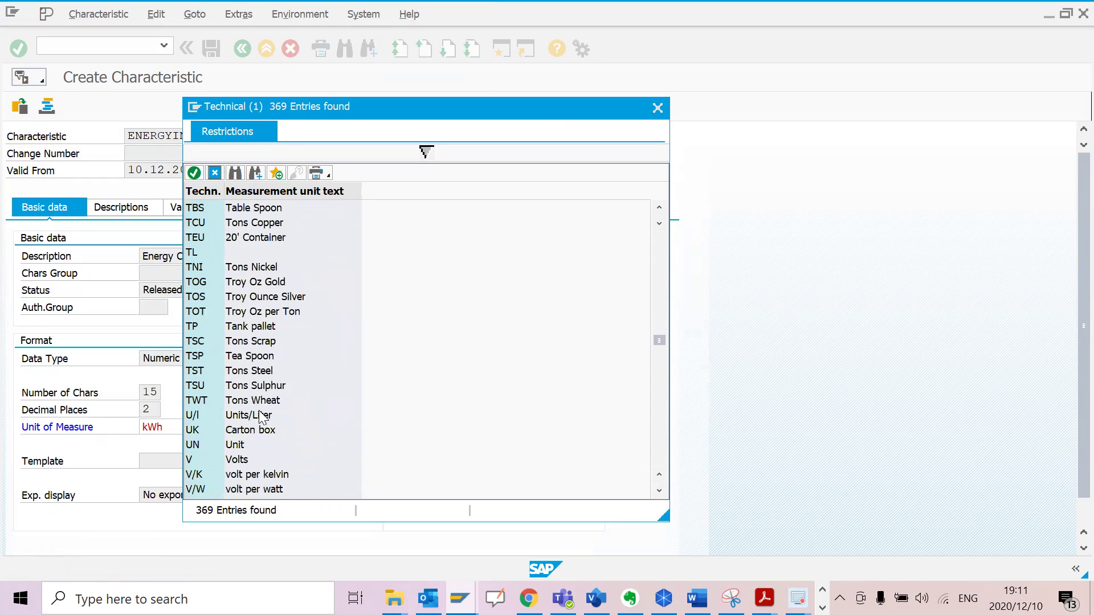
scroll(261, 415, down, 20)
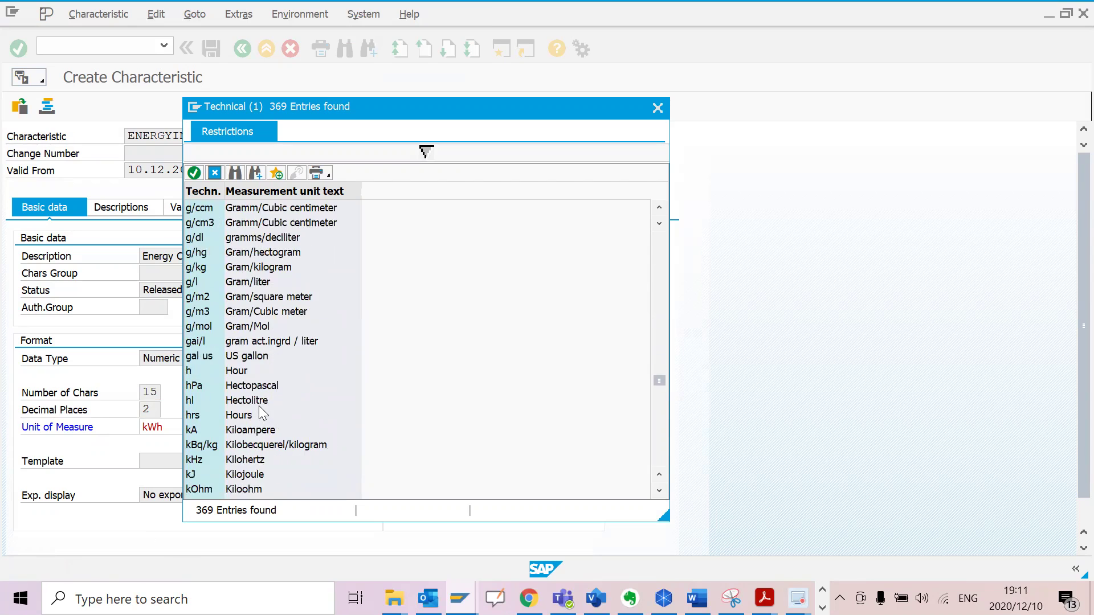
scroll(260, 384, up, 3)
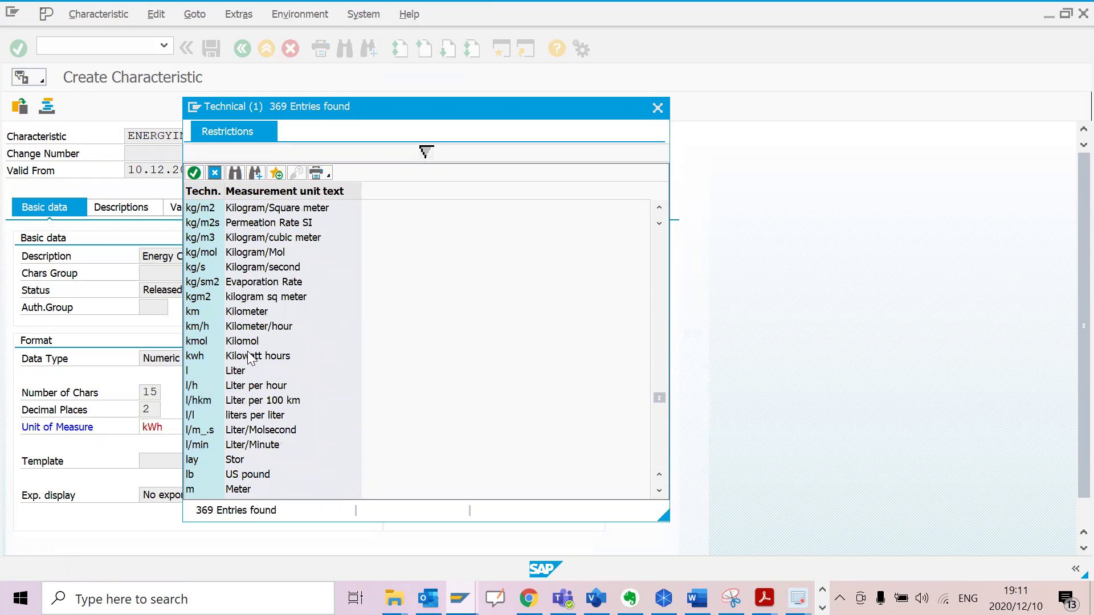
click(249, 358)
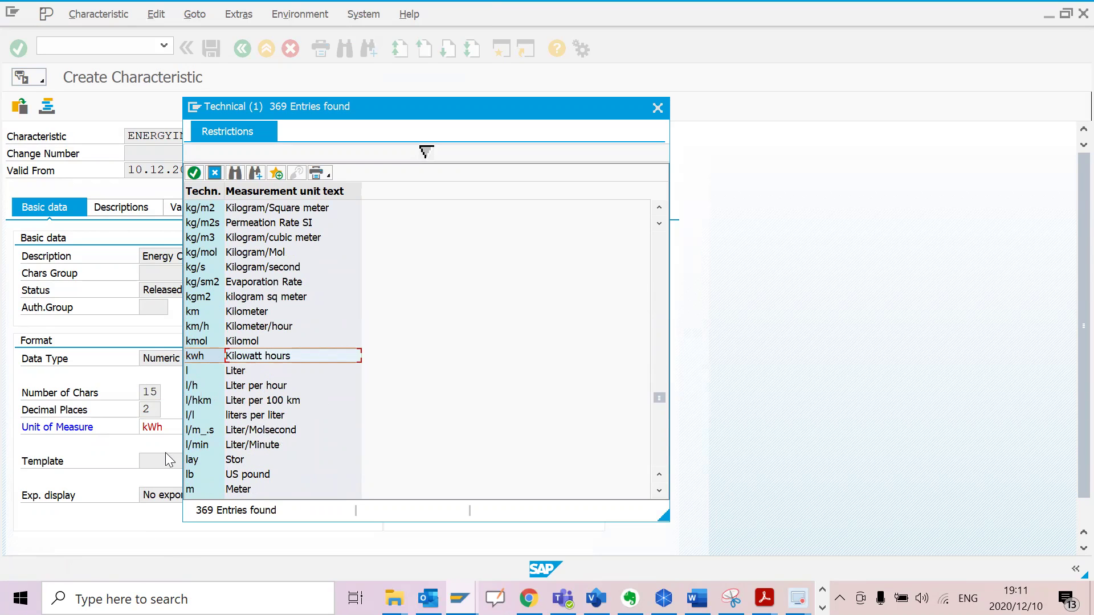
double_click(303, 355)
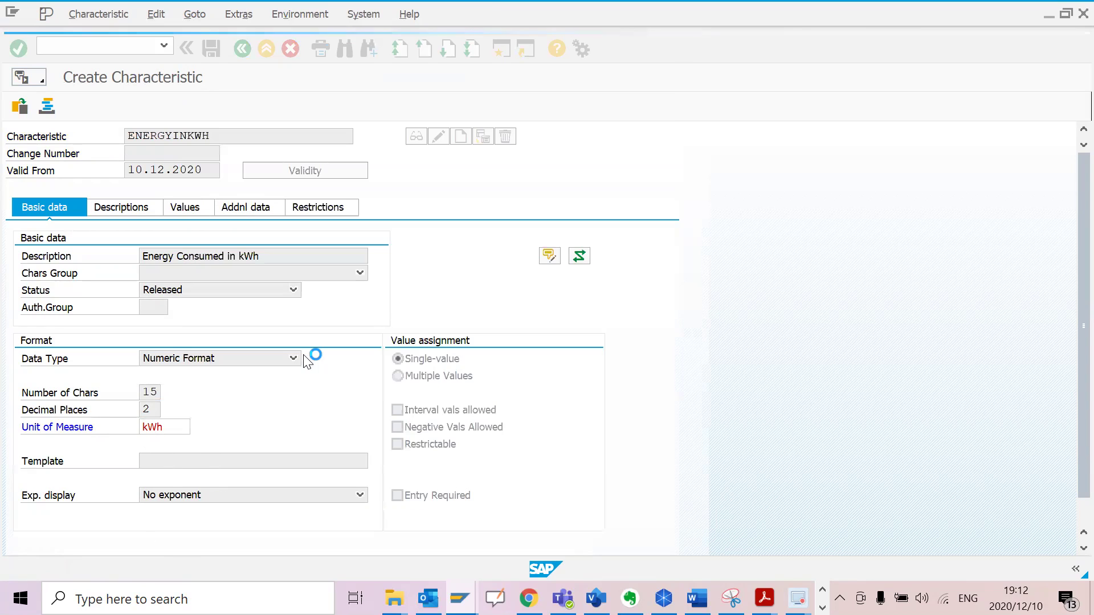
click(26, 57)
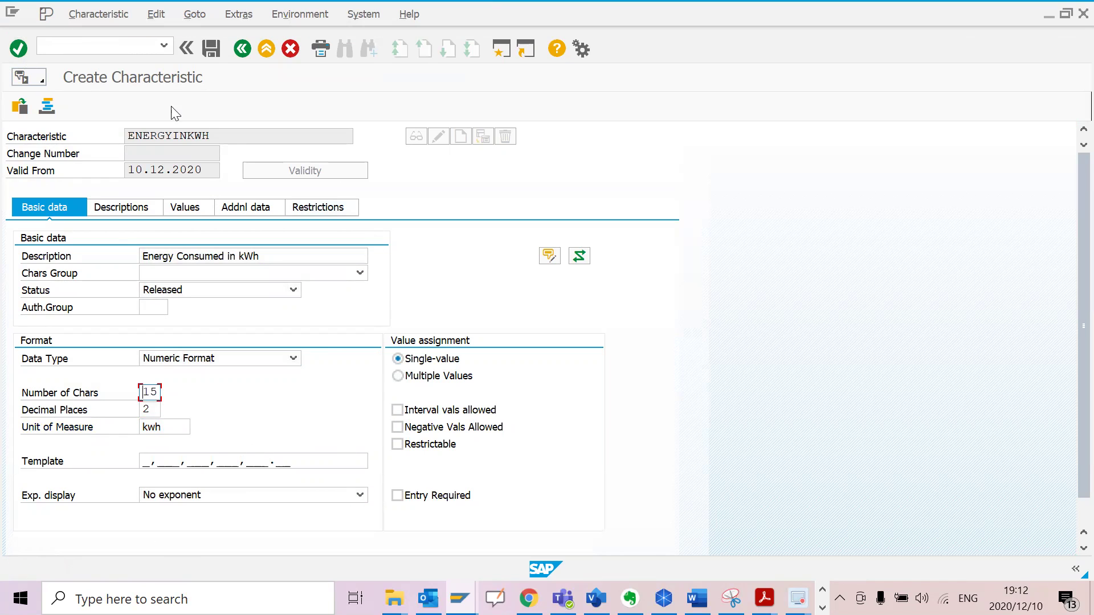
click(216, 50)
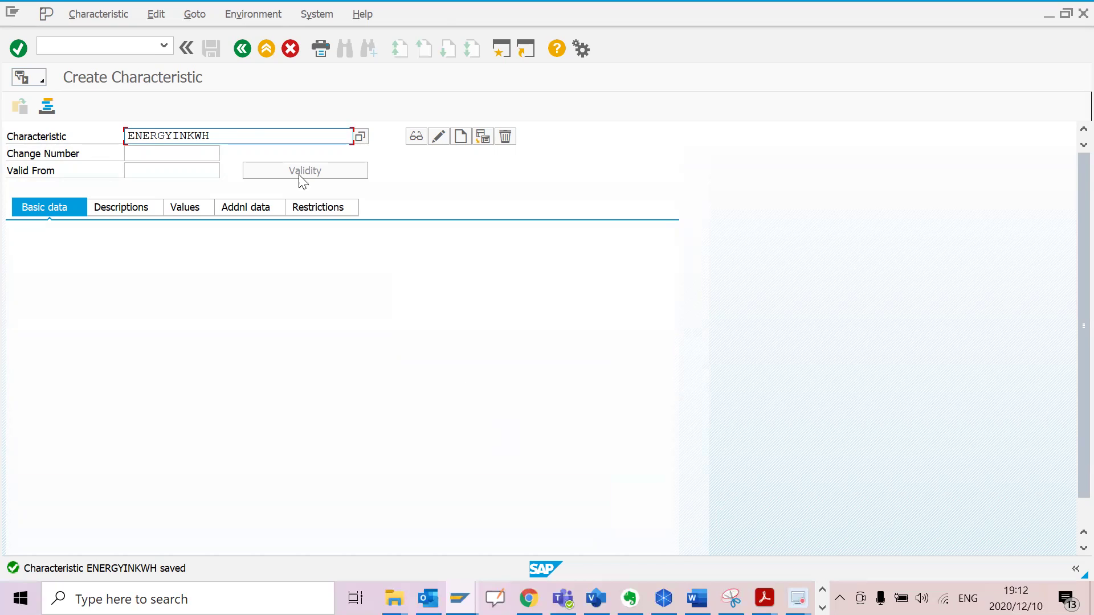
drag(225, 136, 114, 129)
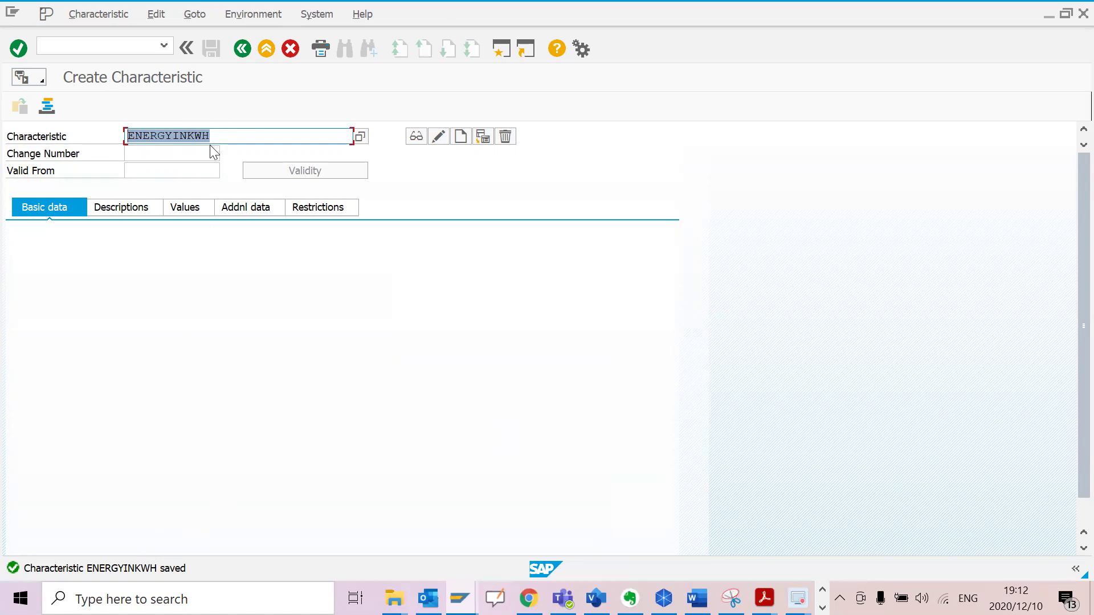
click(222, 134)
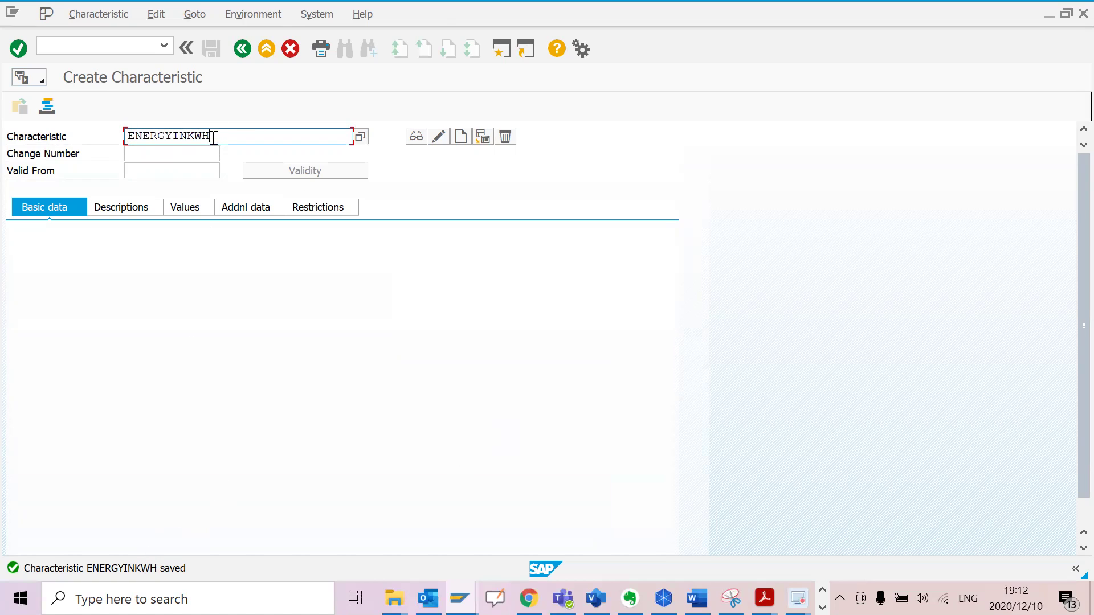
drag(219, 134, 188, 135)
drag(220, 137, 129, 125)
- Start a new equipment master of category M (Machines) with transaction /nie01 and proceed to its general data
click(108, 54)
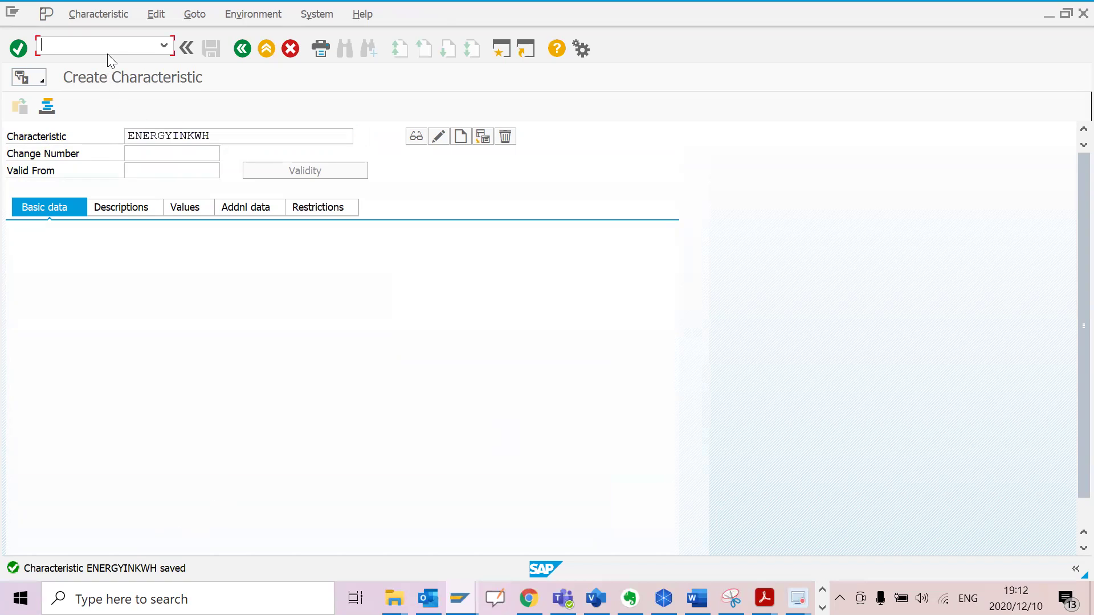
text(/nie01)
key(Return)
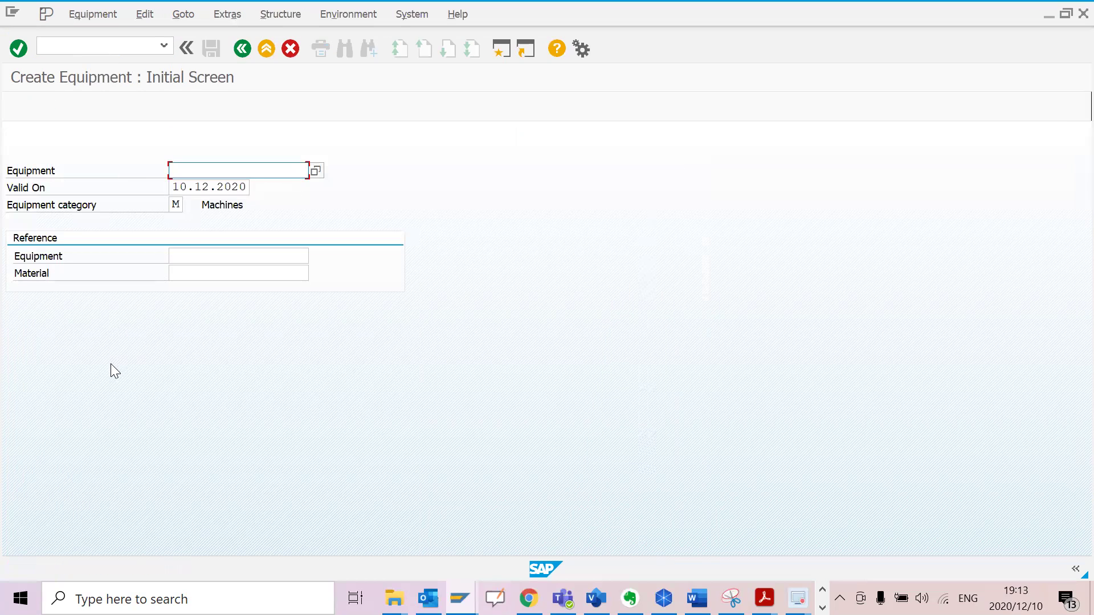
key(Return)
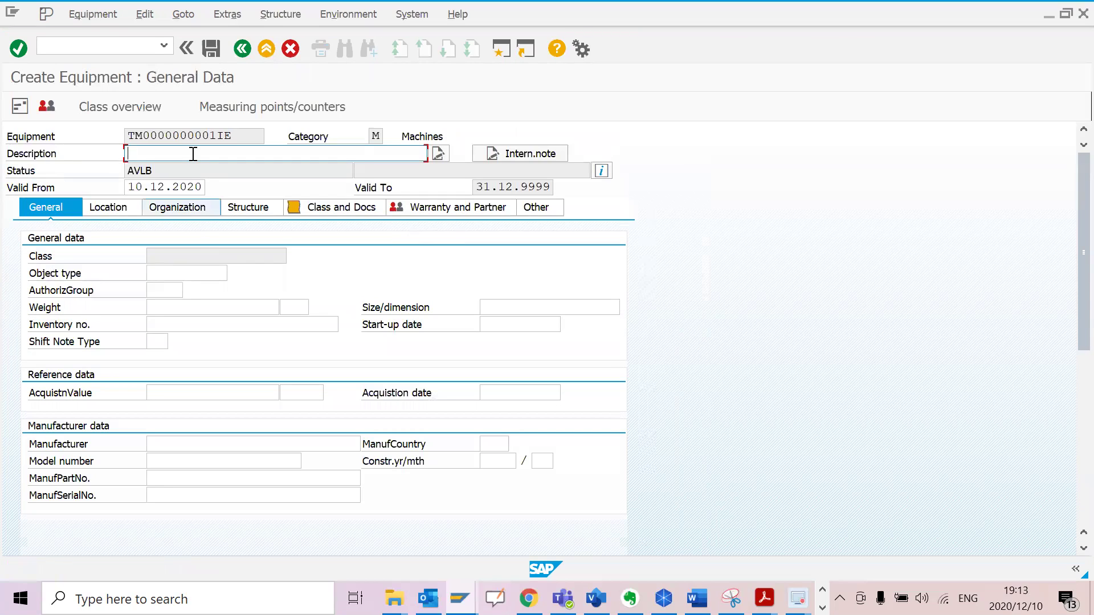
- Describe the equipment as 3 Phase Induction Motor and set its object type to 1004 (Motor)
text(3)
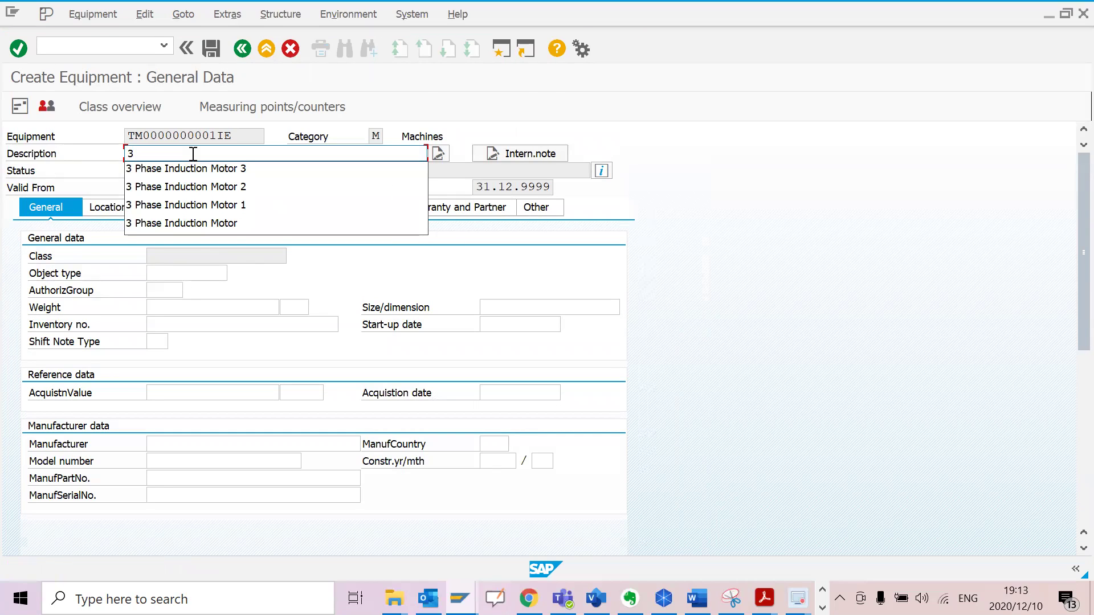
click(206, 224)
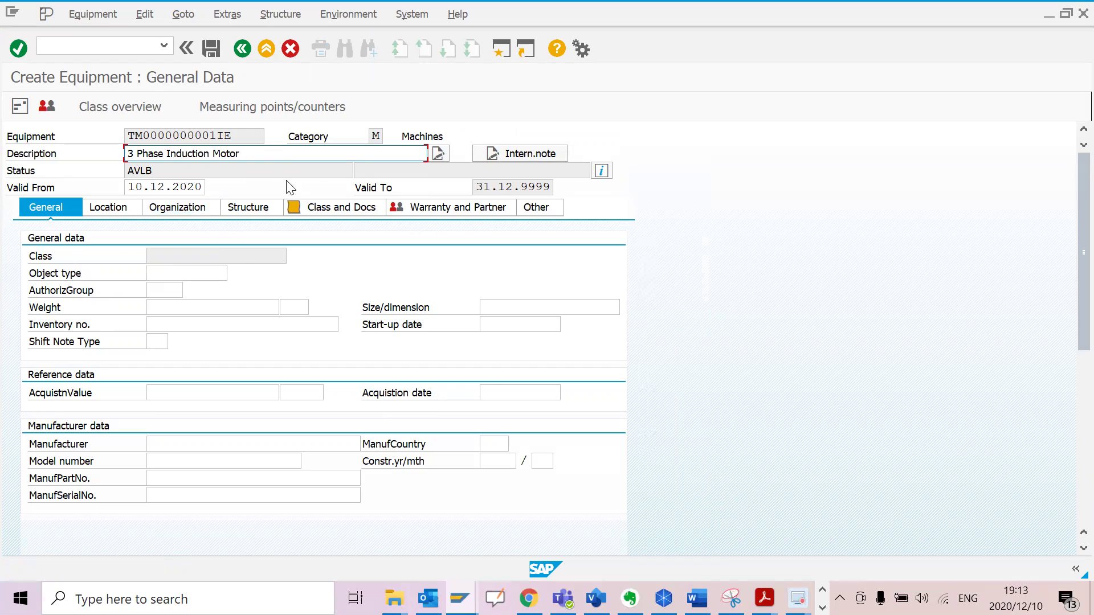
click(185, 277)
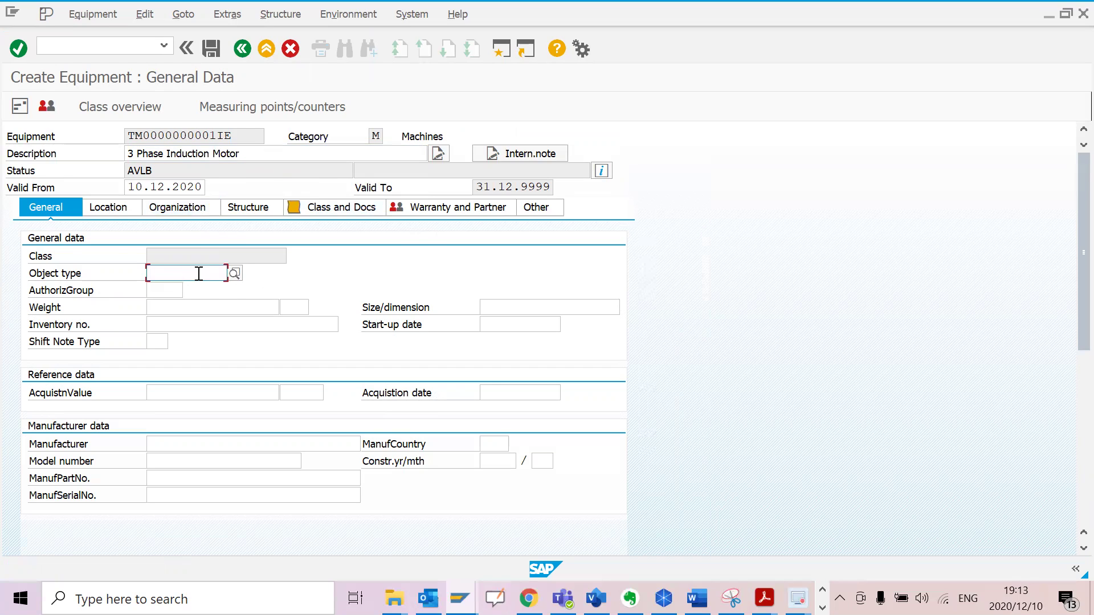
click(236, 274)
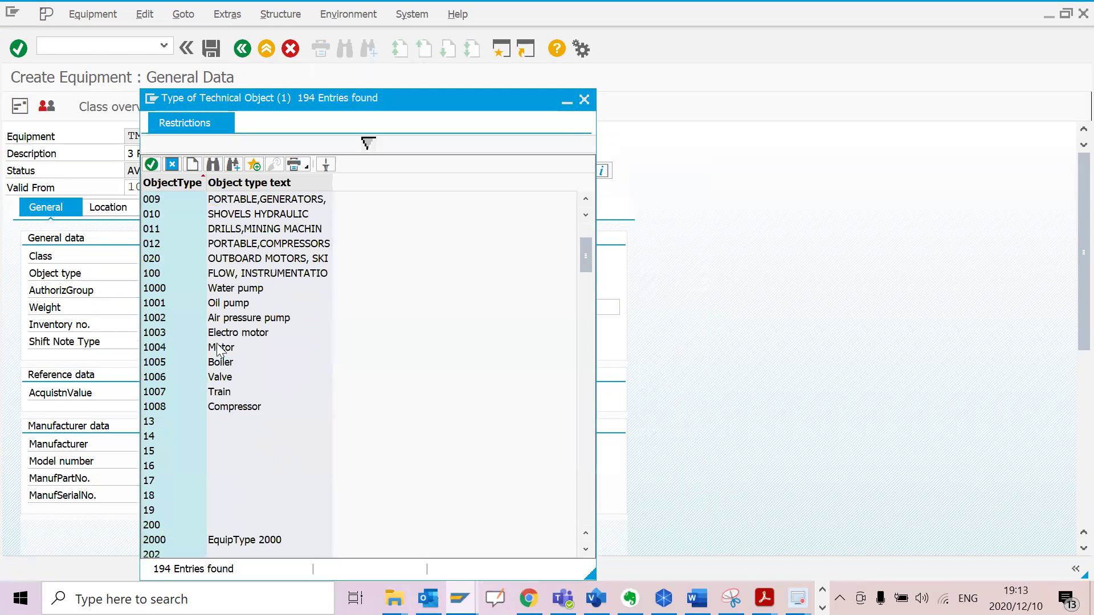
double_click(222, 350)
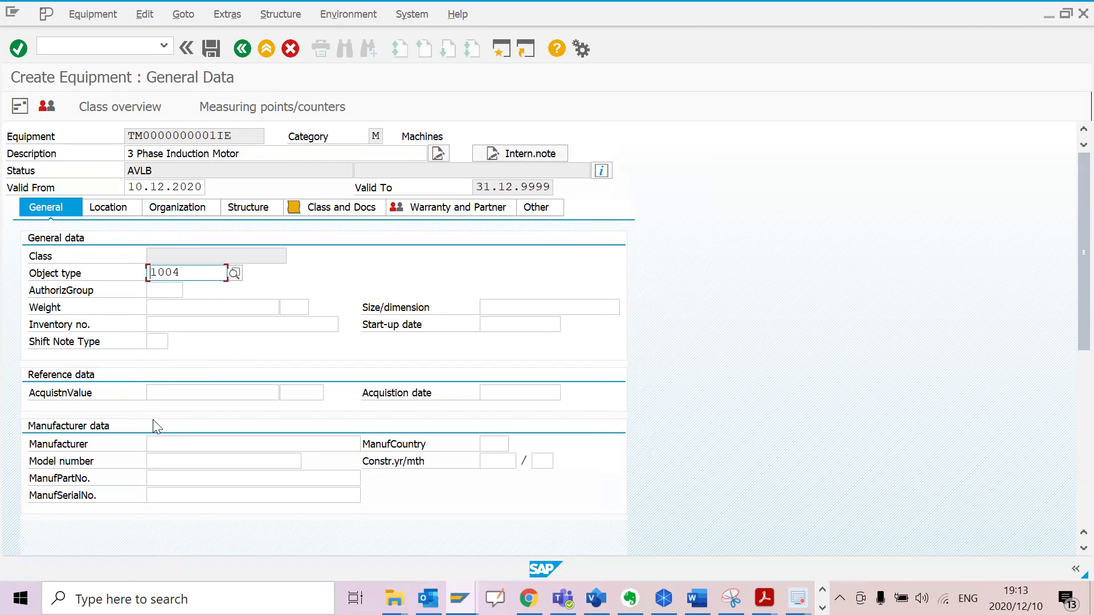
- Set the equipment's manufacturer to ABB and its country of manufacture to ZA
click(170, 445)
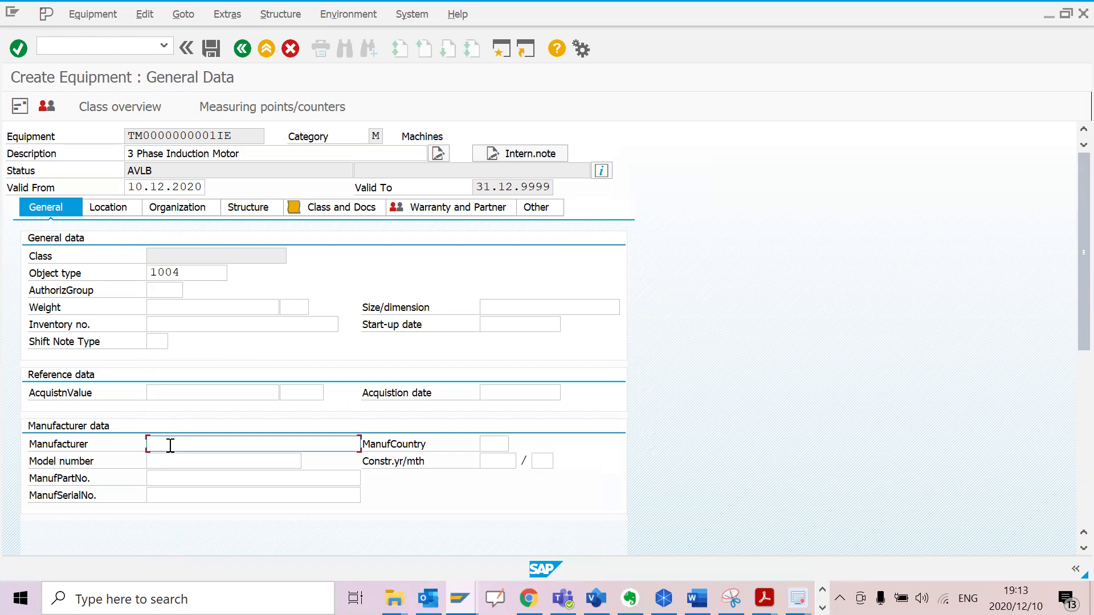
click(170, 445)
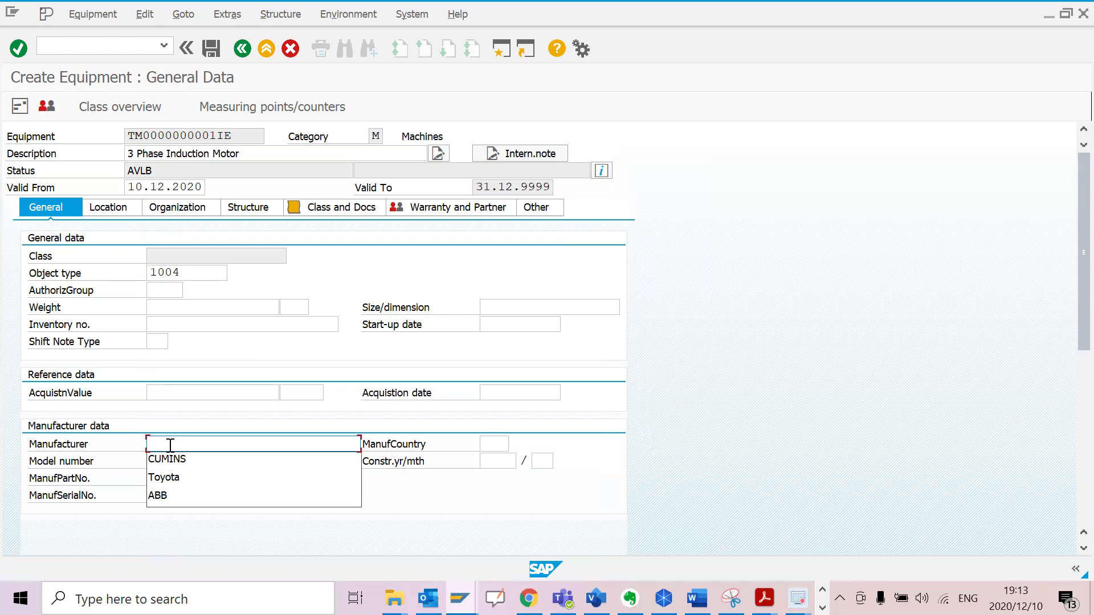
click(158, 497)
click(485, 447)
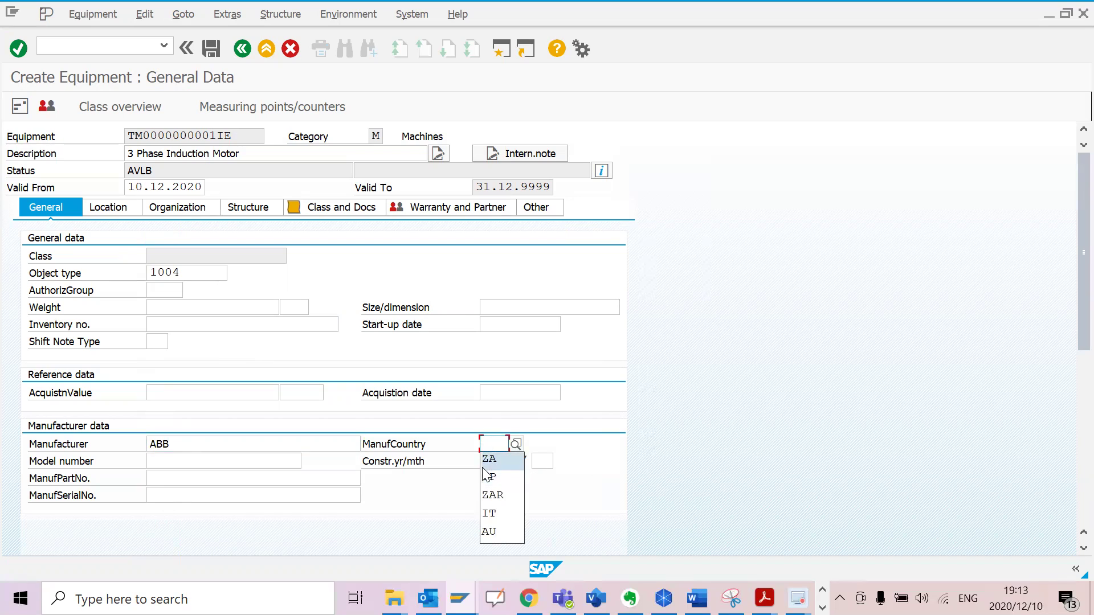
click(493, 462)
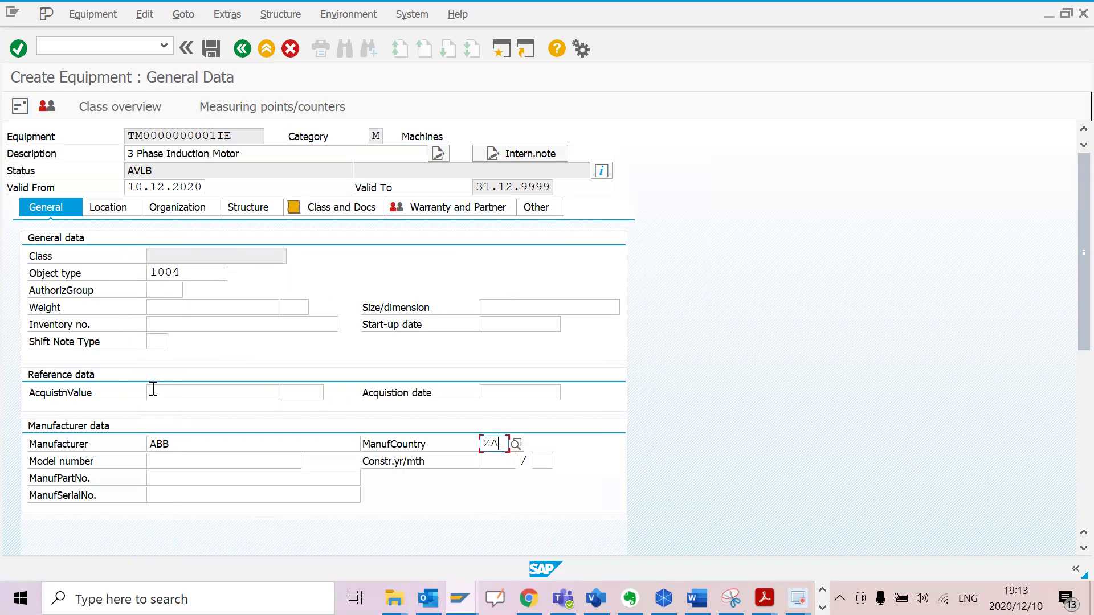
- Assign the equipment to maintenance plant 3000 and cost center 4101
click(129, 207)
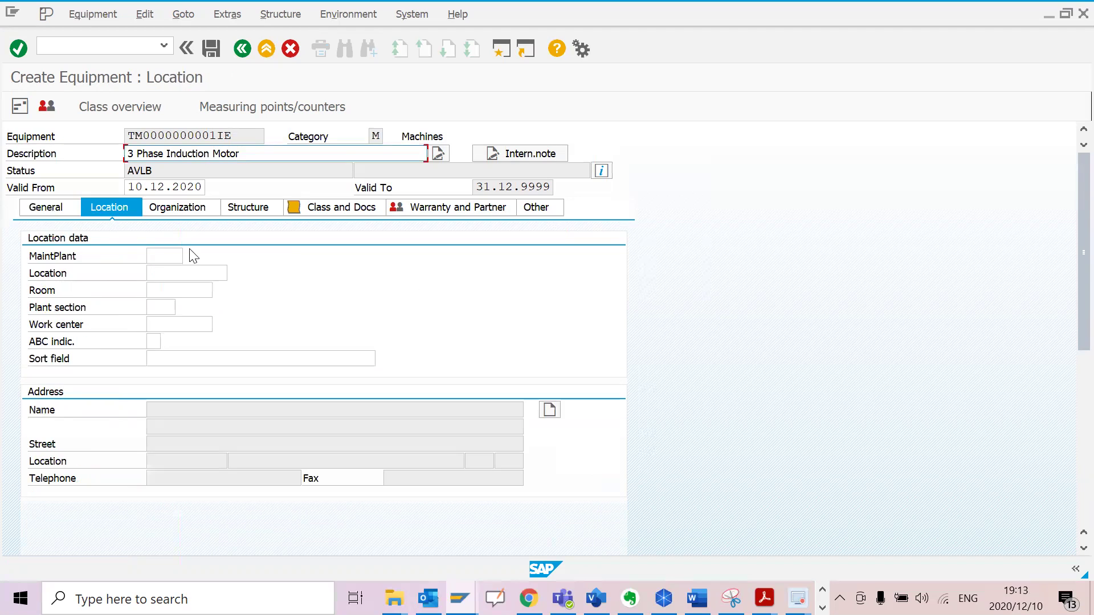
click(155, 257)
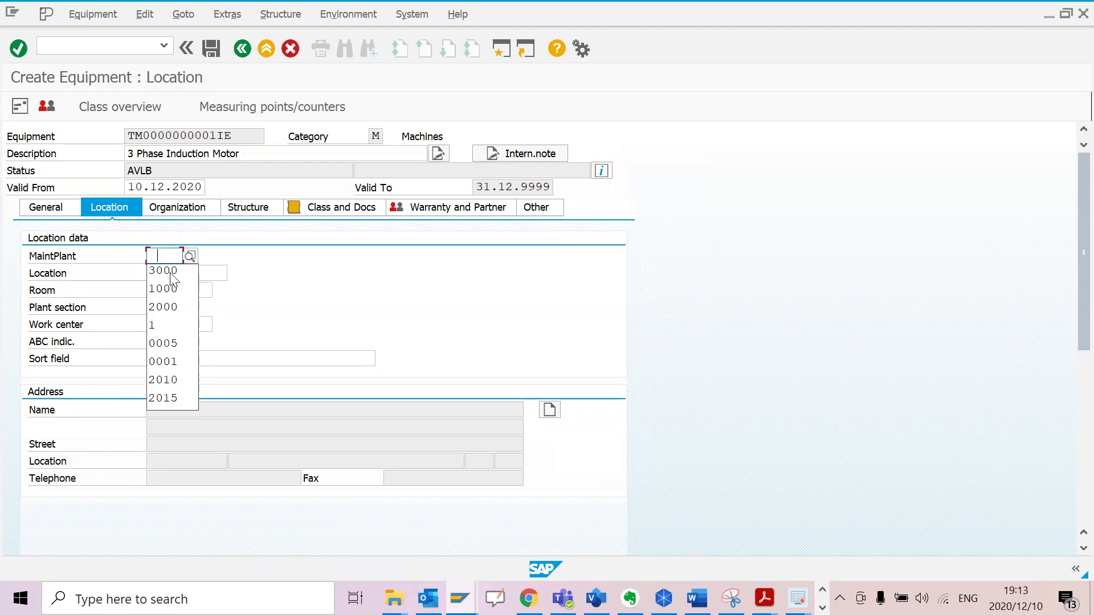
click(168, 272)
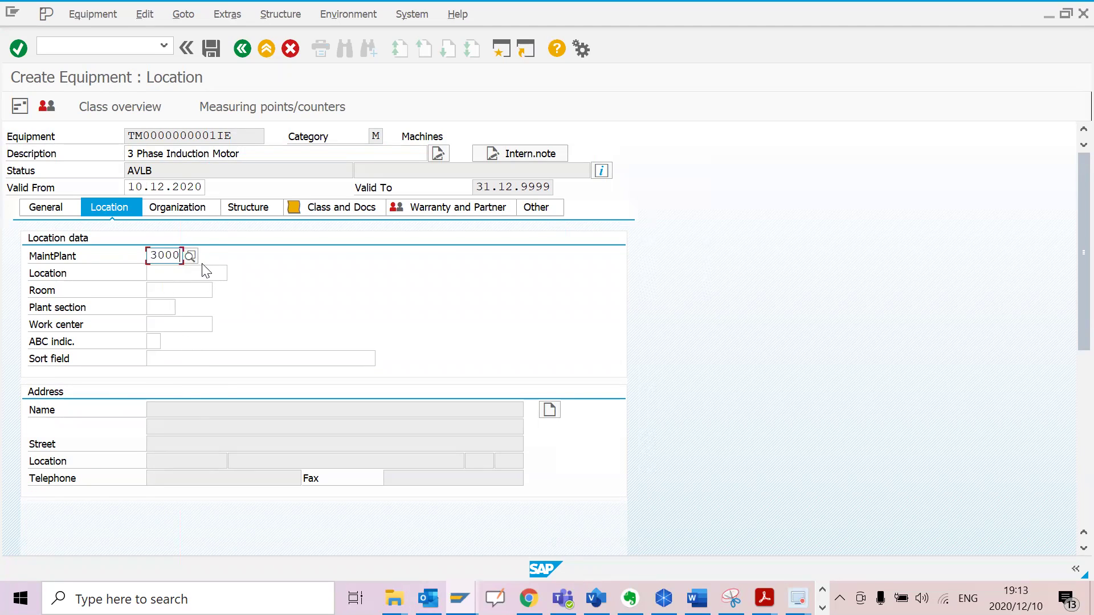
click(202, 207)
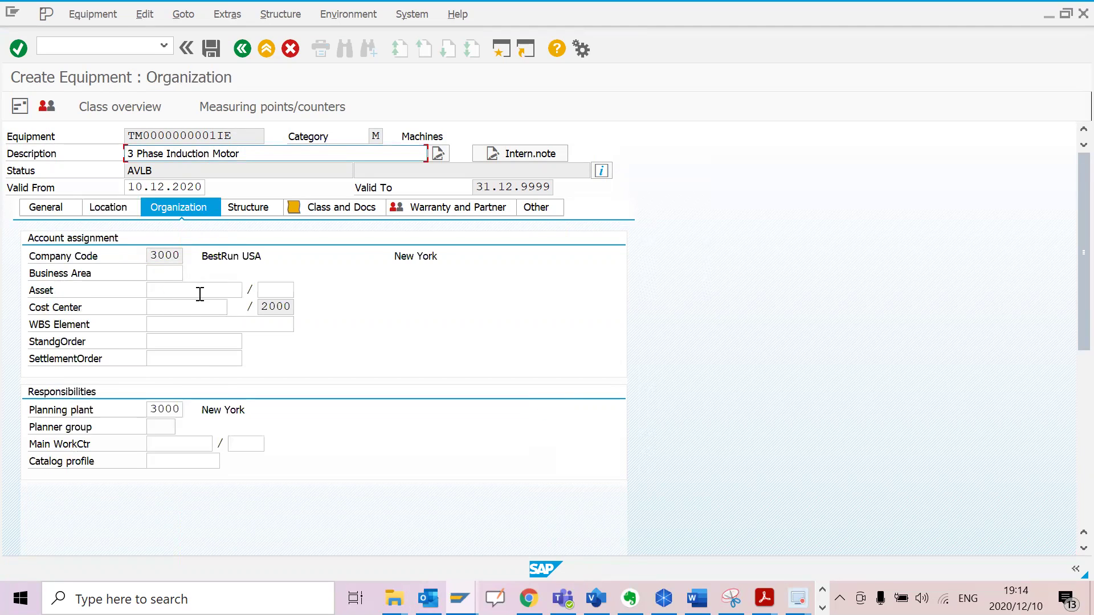
click(191, 315)
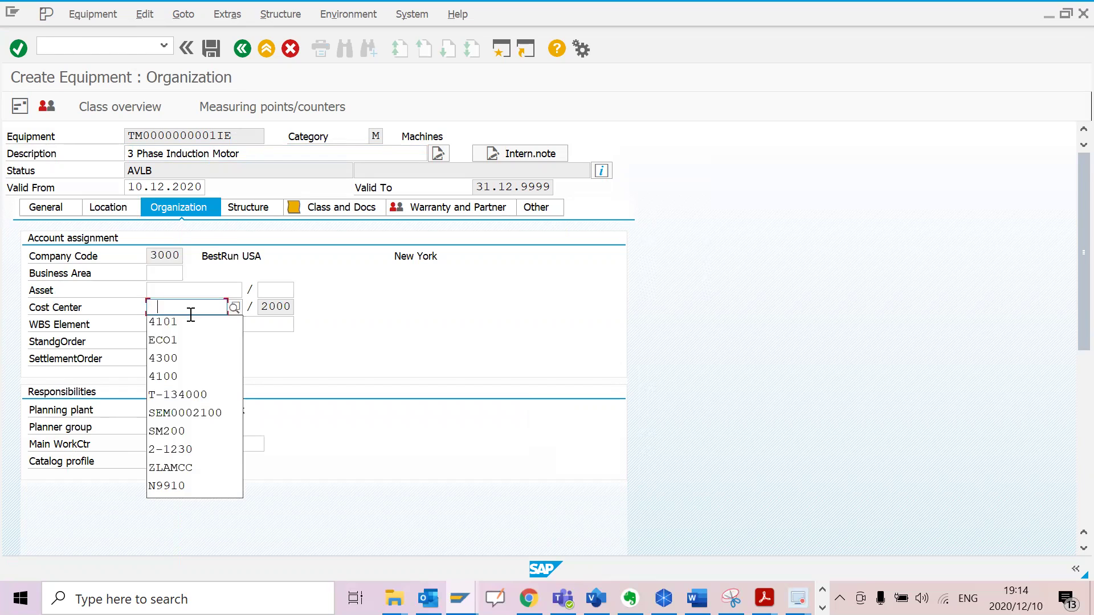
click(195, 323)
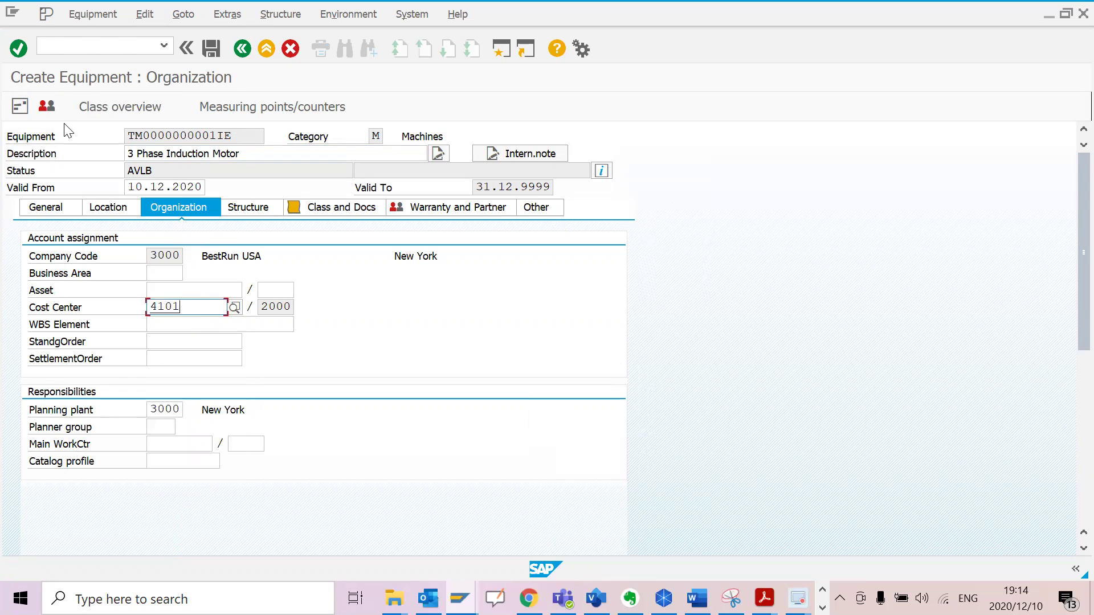
- Set the equipment's planner group to 101 and enter ELECMNT as its main work center
click(269, 210)
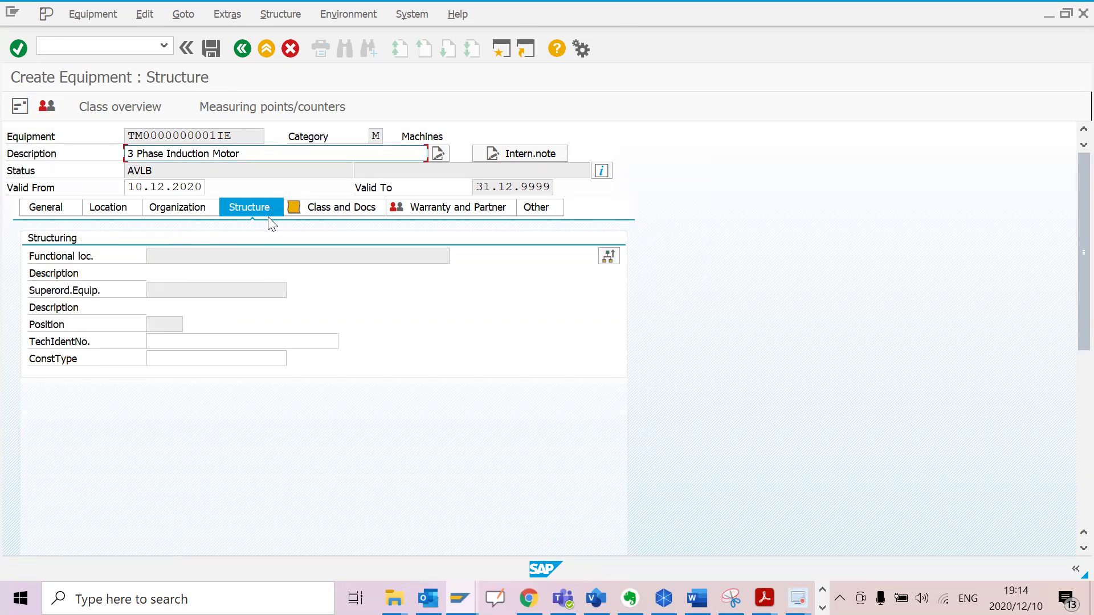
click(176, 209)
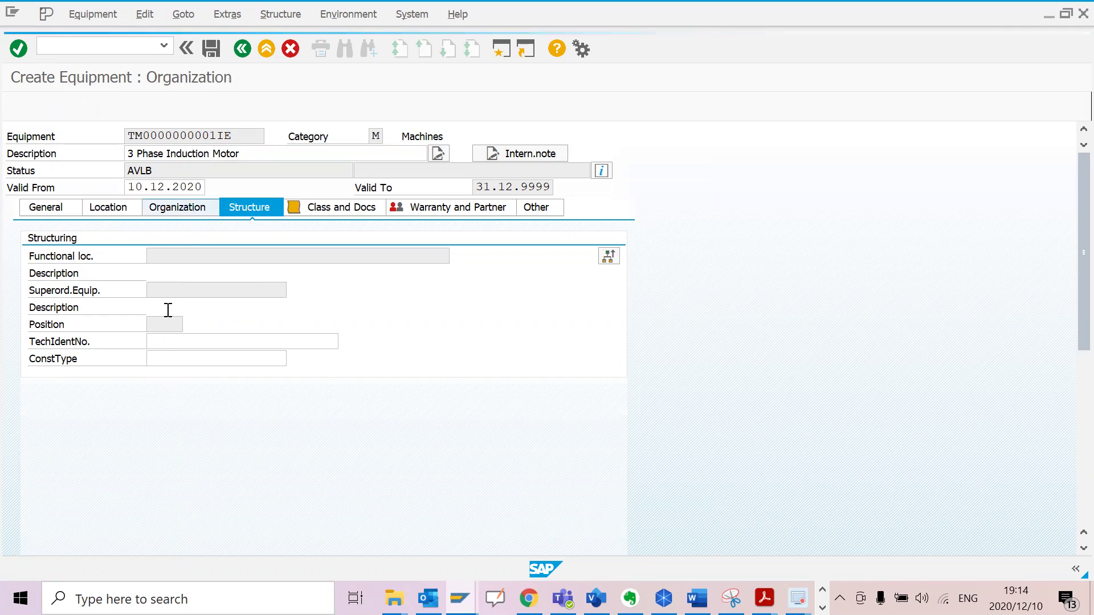
click(173, 431)
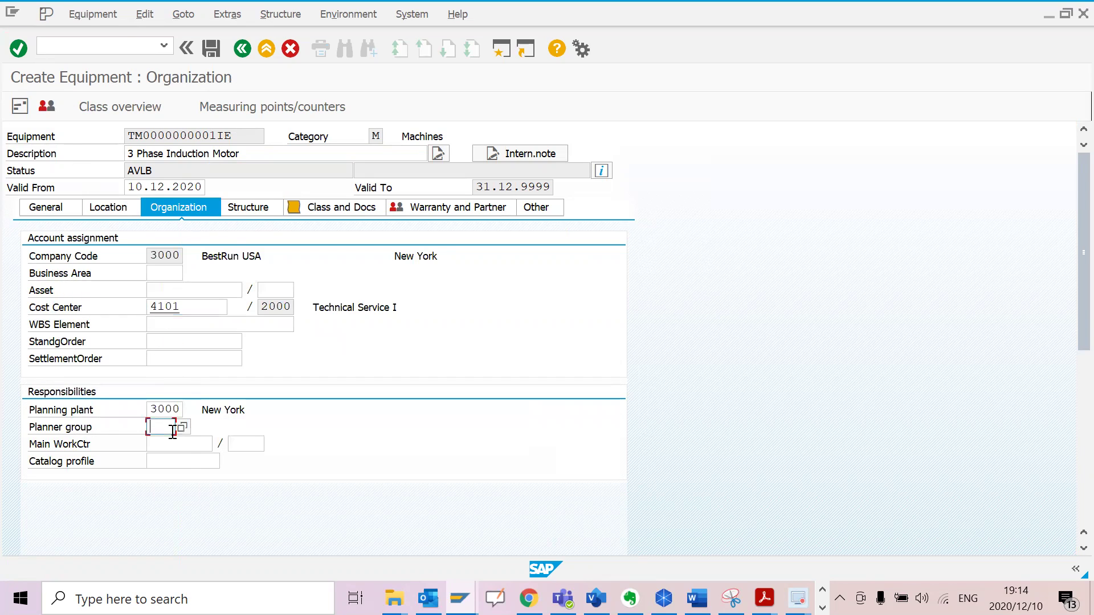
click(173, 431)
click(167, 443)
click(165, 445)
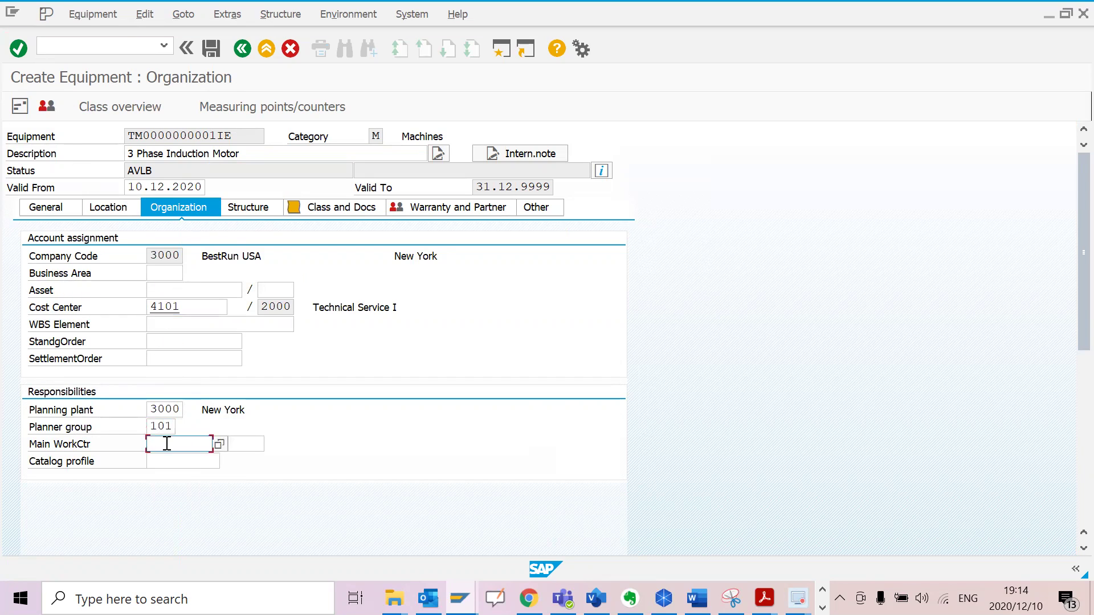
click(166, 445)
click(182, 475)
click(19, 49)
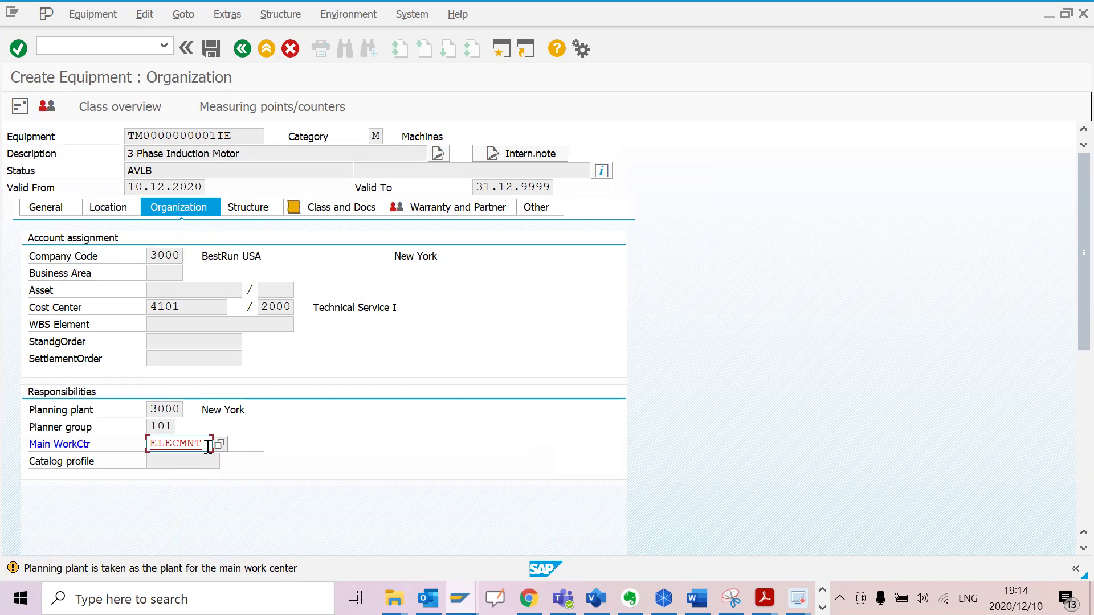
- Clear the main work center and reselect ELECMNT (Electrical maintenance) from a search for work center category 0005 in plant 3000
key(BackSpace)
key(BackSpace)
key(BackSpace)
key(BackSpace)
key(BackSpace)
key(BackSpace)
key(BackSpace)
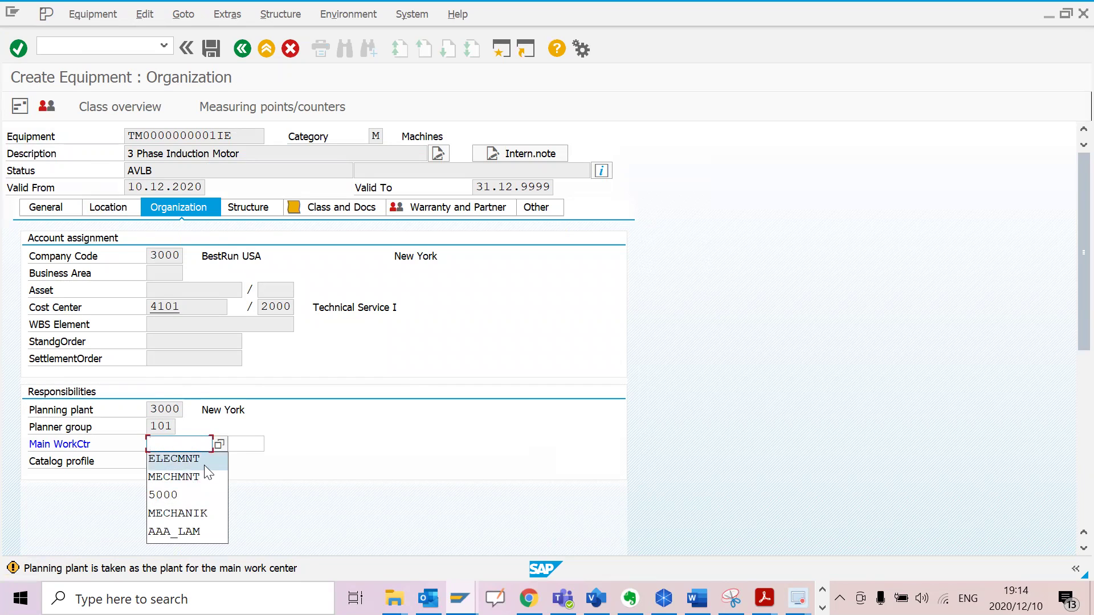
click(219, 443)
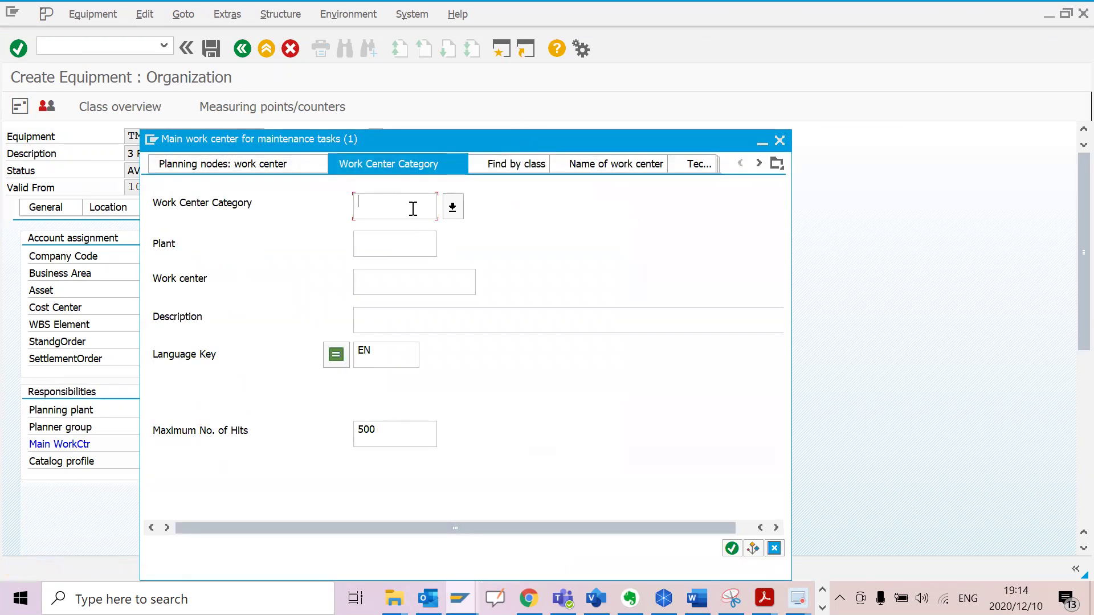
text(0005)
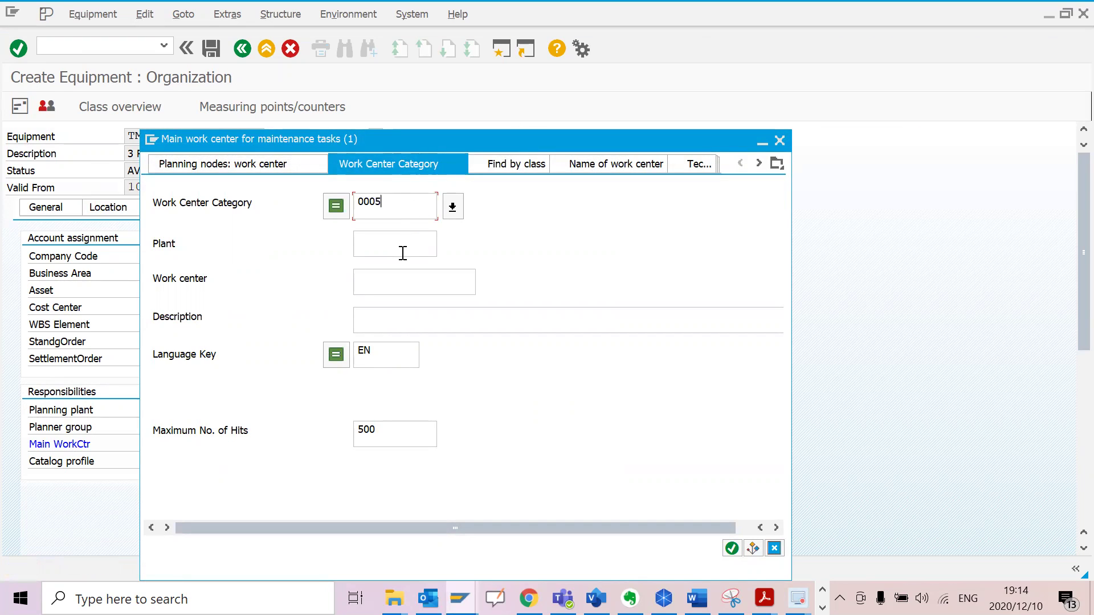
click(403, 253)
text(30)
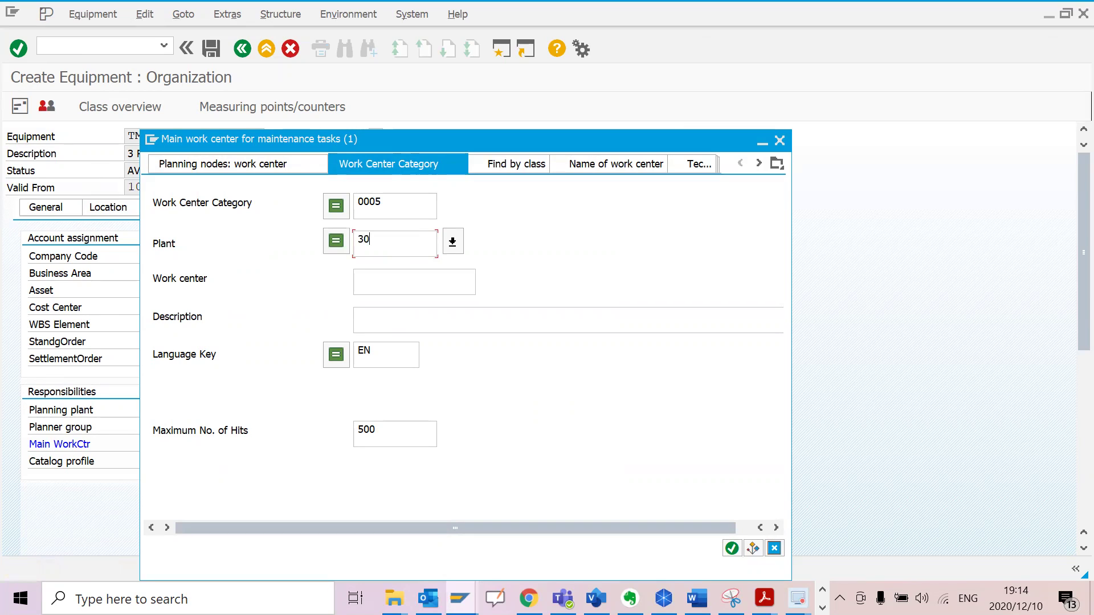
text(00)
click(731, 549)
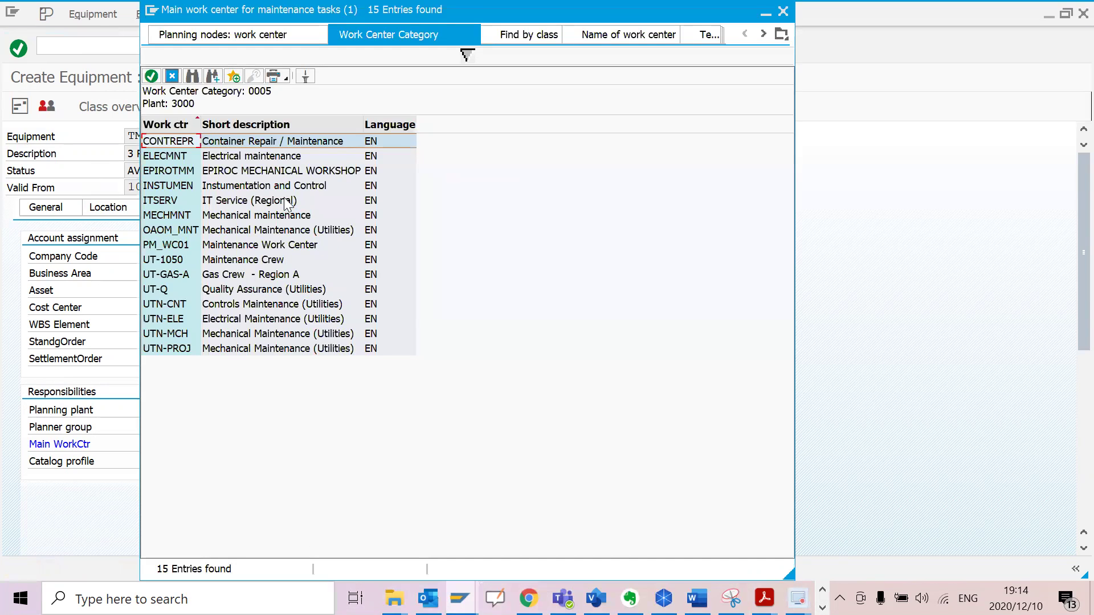
double_click(265, 156)
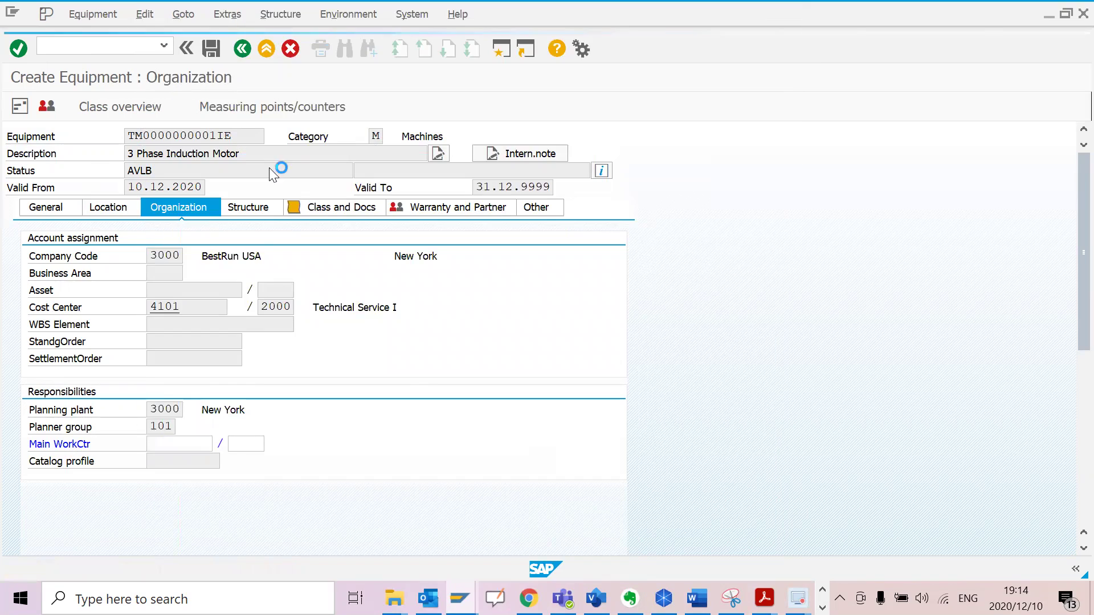
click(19, 48)
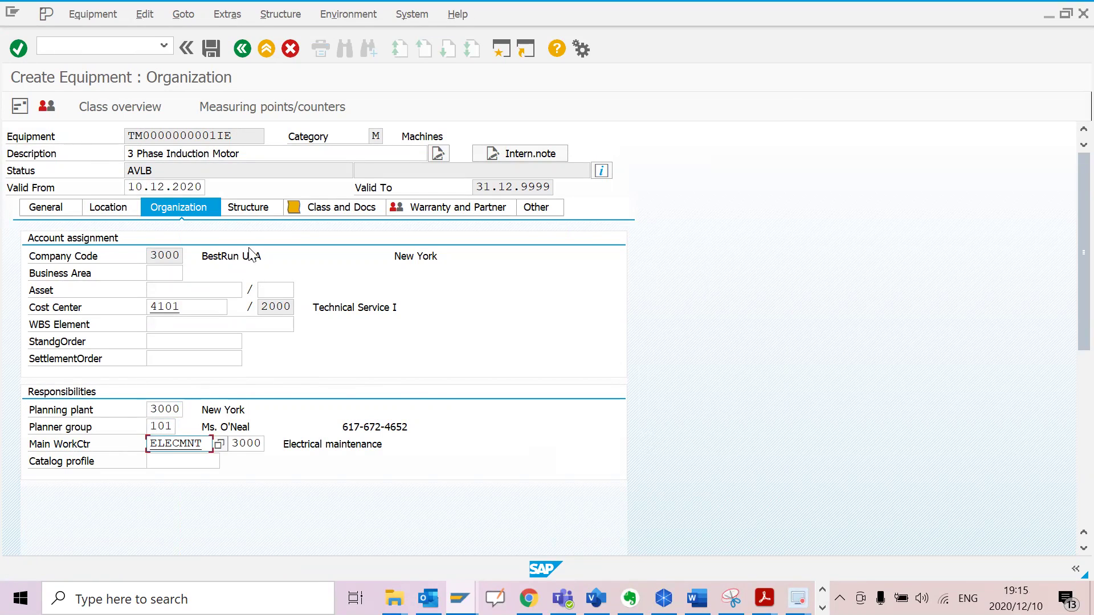
- Install the motor at functional location PP-U01 and save the new equipment master
click(259, 210)
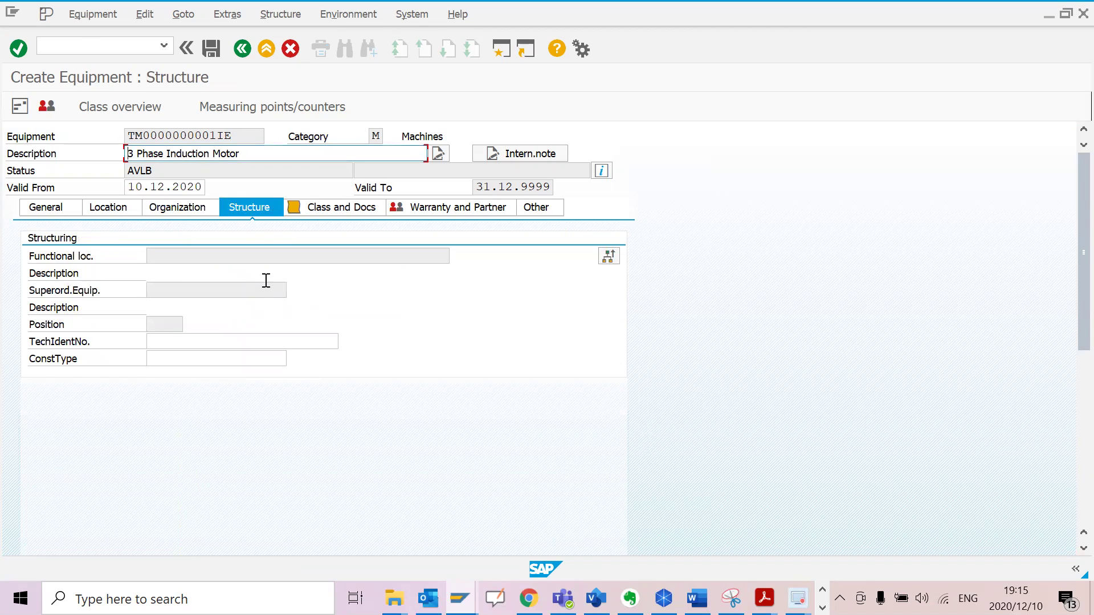
click(609, 257)
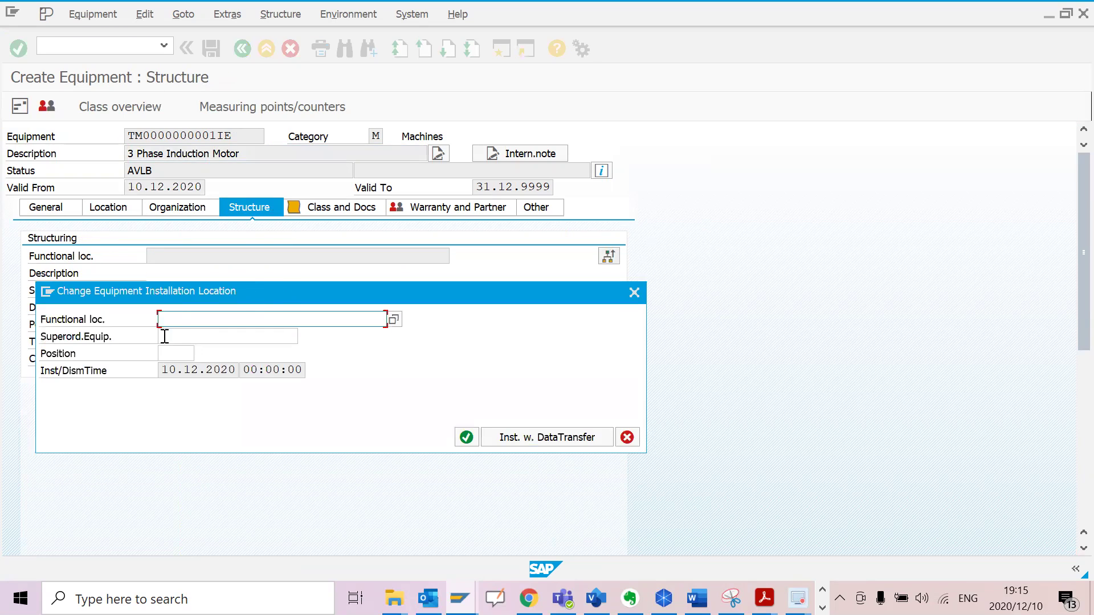
click(174, 322)
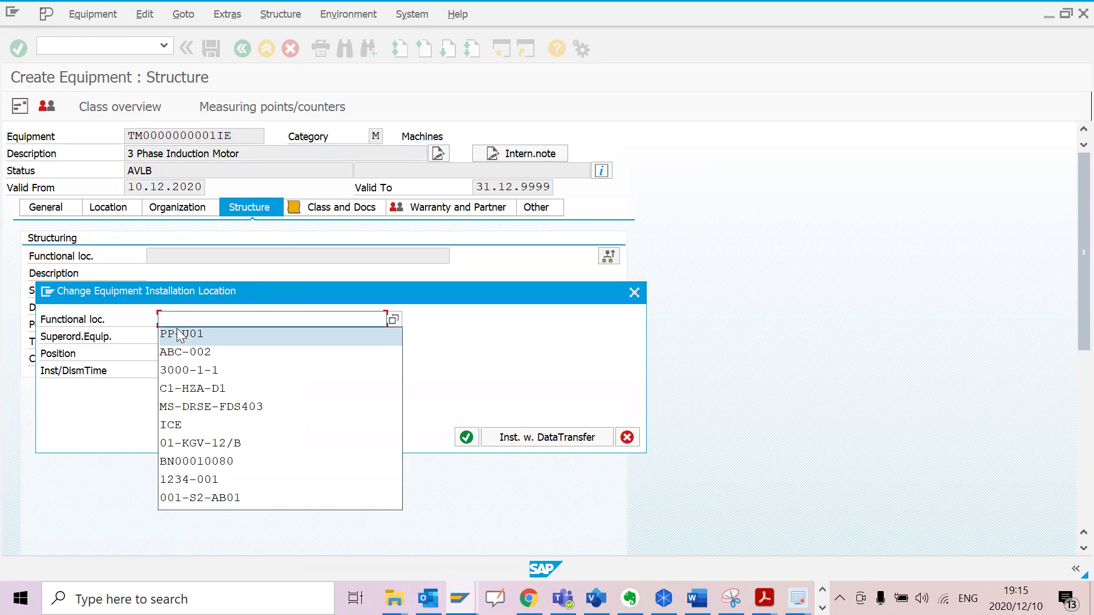
click(178, 334)
click(466, 437)
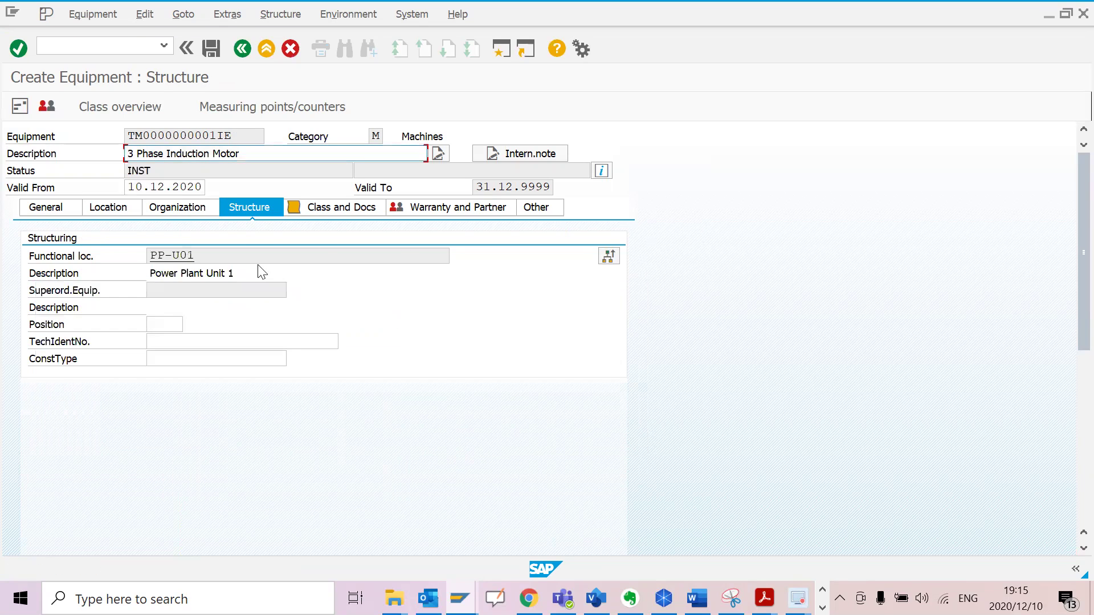
click(211, 49)
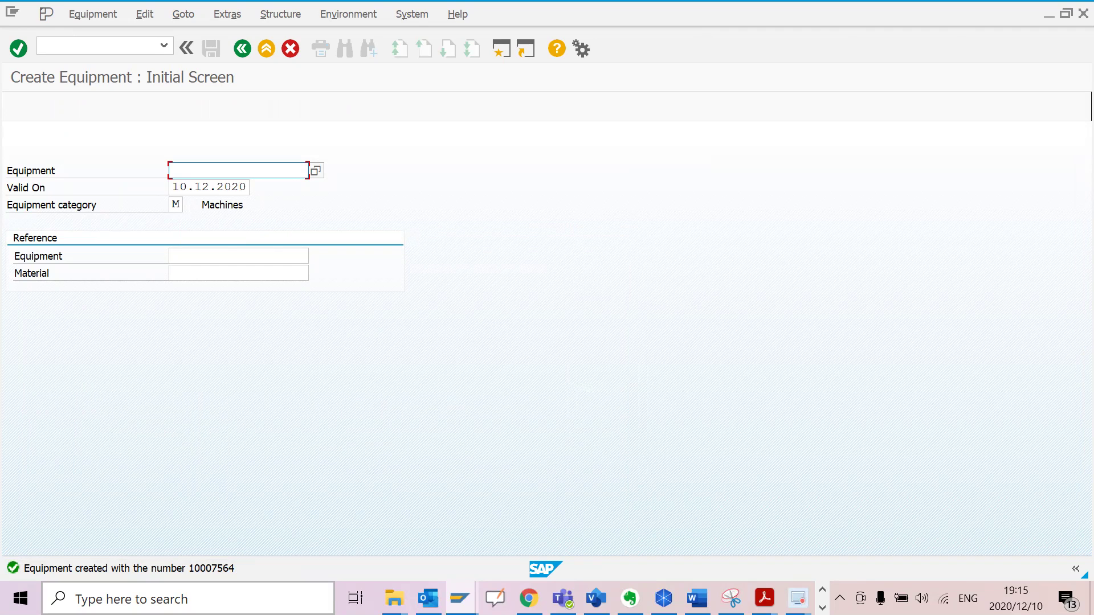
- Start creating a measuring point (IK01) for the new 3 Phase Induction Motor equipment, category M, flagged as a counter
click(125, 49)
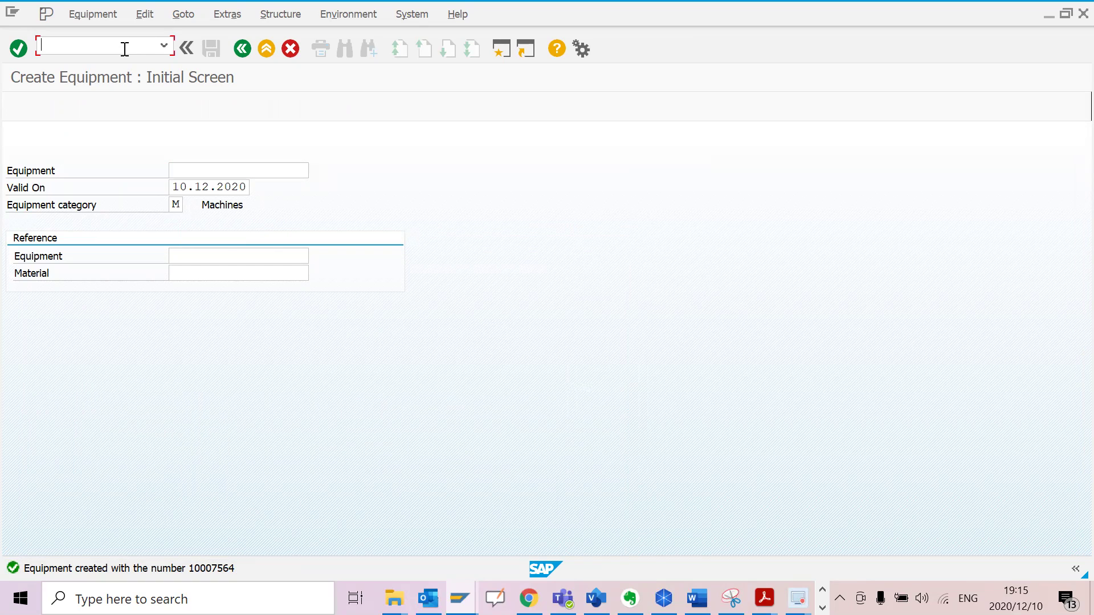
text(/nik01)
key(Return)
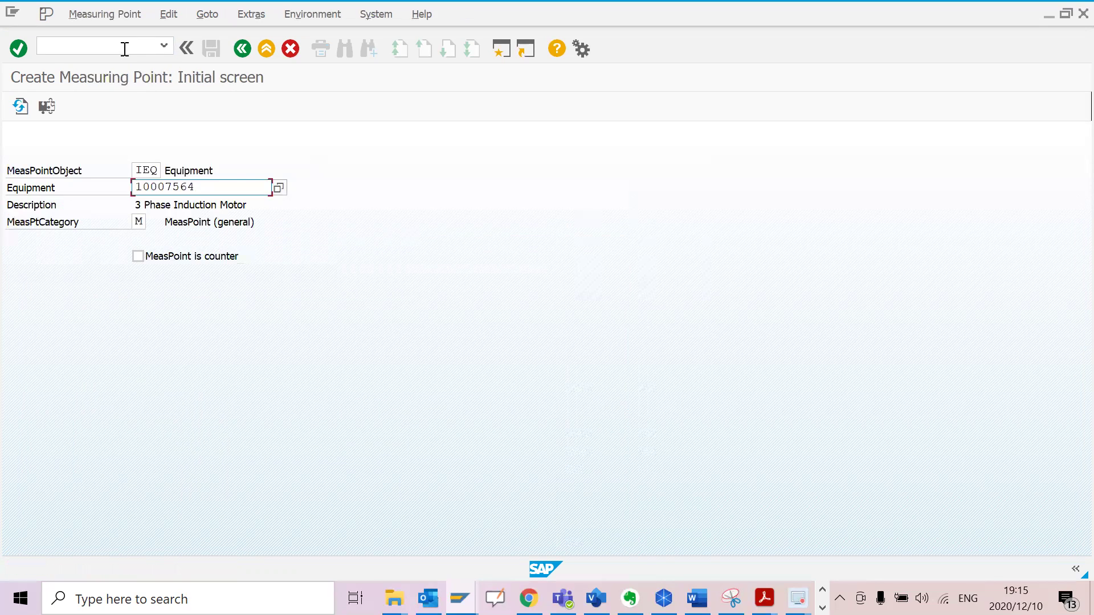
drag(232, 187, 119, 180)
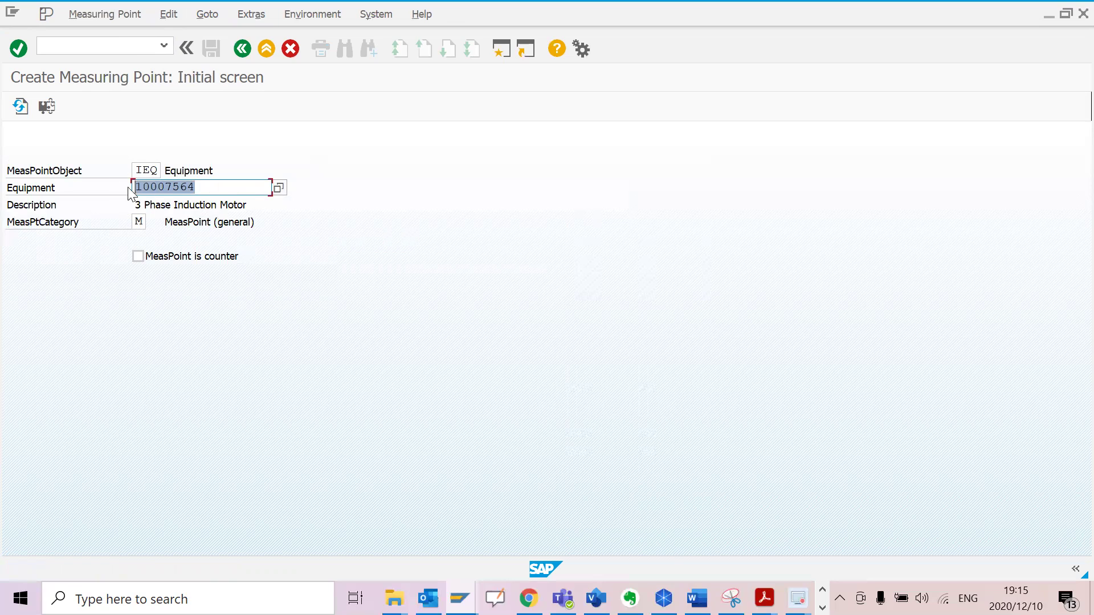
click(139, 256)
key(Return)
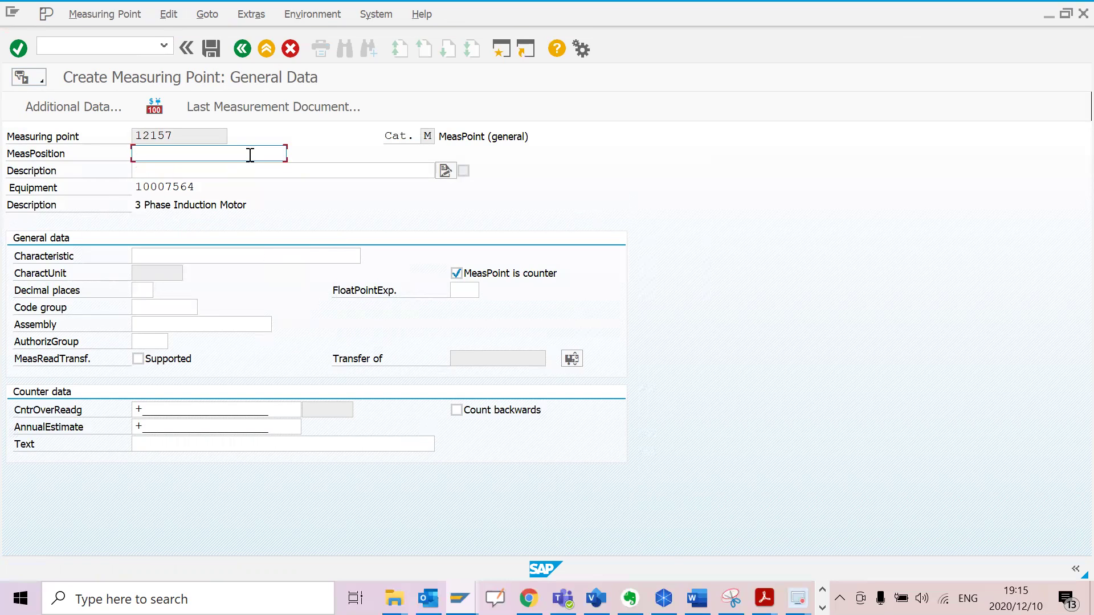
- Enter measurement position "Energy Meter" and description "Energy Consumed by electric motor" for the measuring point
text(Energy Meter)
click(281, 170)
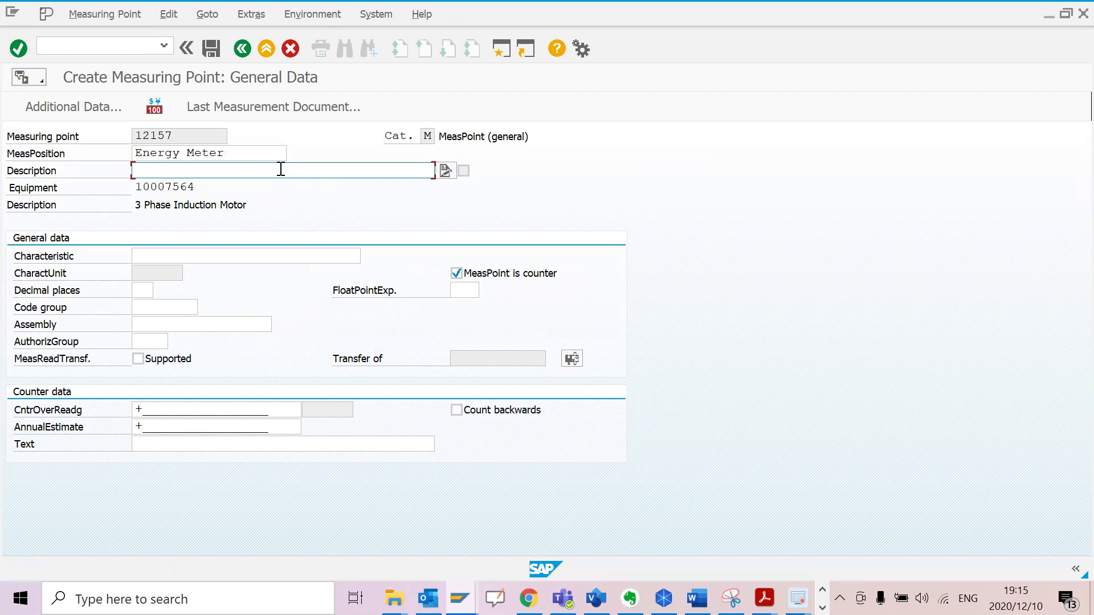
text(e)
key(BackSpace)
text(Energy Consumed by electric motor)
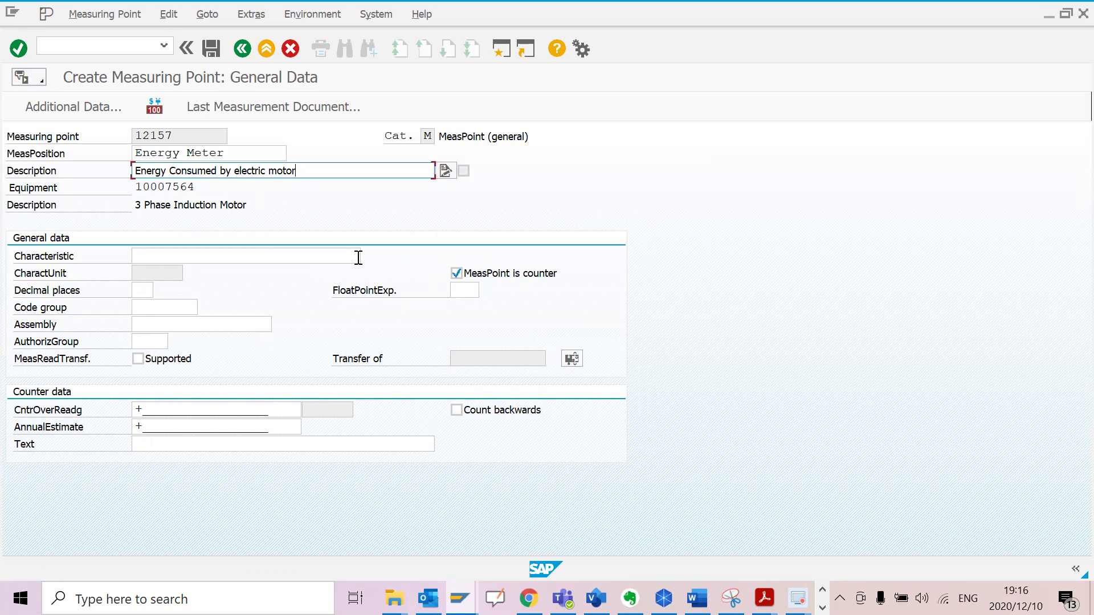
- List the available characteristics by name without search criteria and look through them for the measuring point's energy characteristic
click(231, 254)
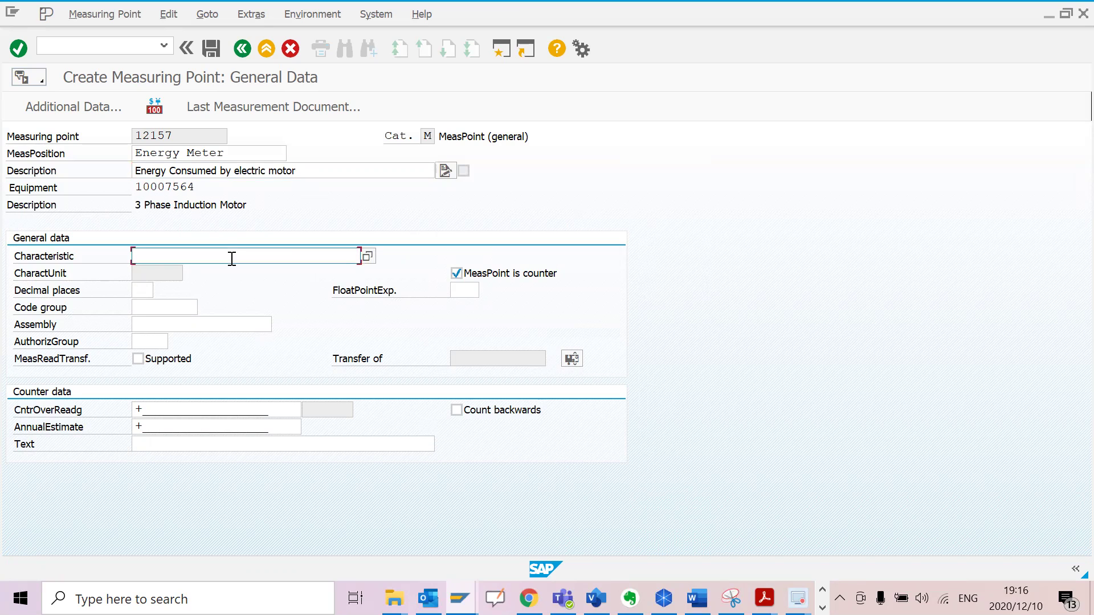
click(368, 257)
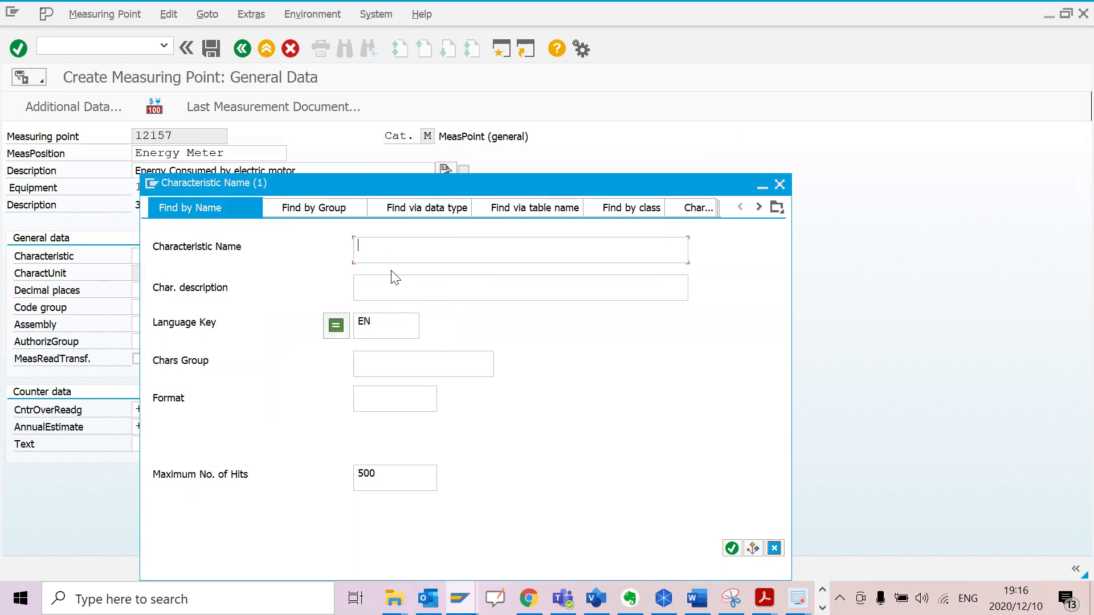
click(729, 548)
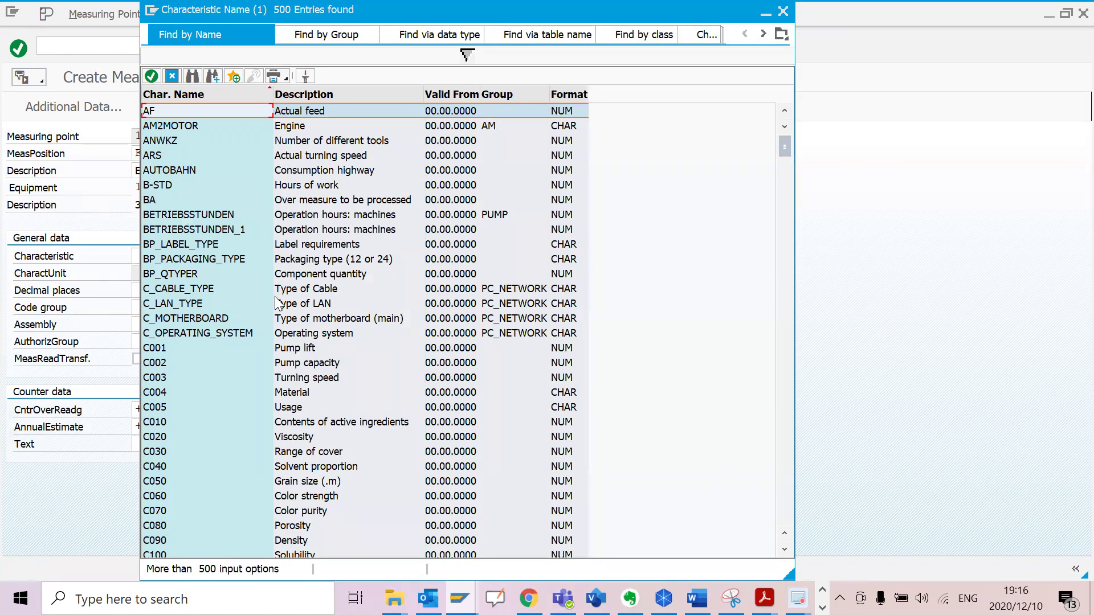
scroll(311, 338, down, 20)
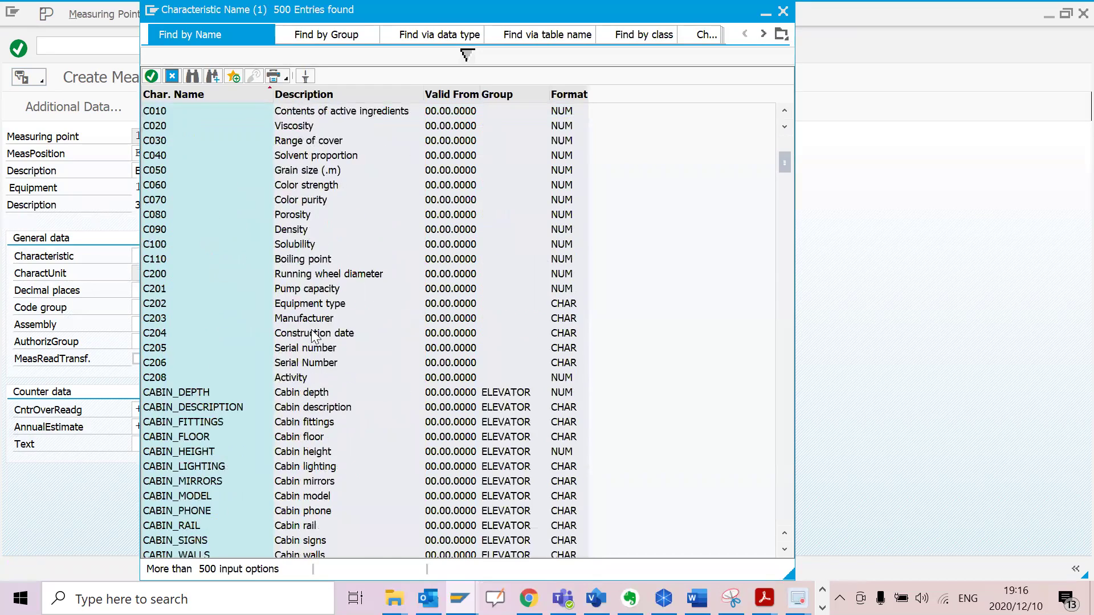
scroll(338, 348, down, 20)
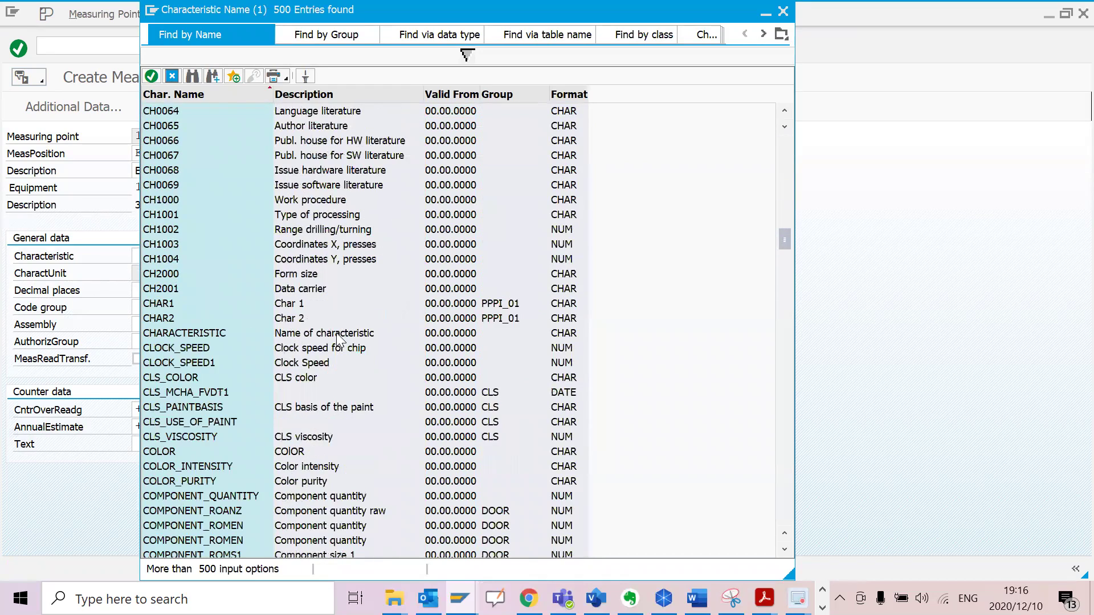
scroll(362, 352, down, 7)
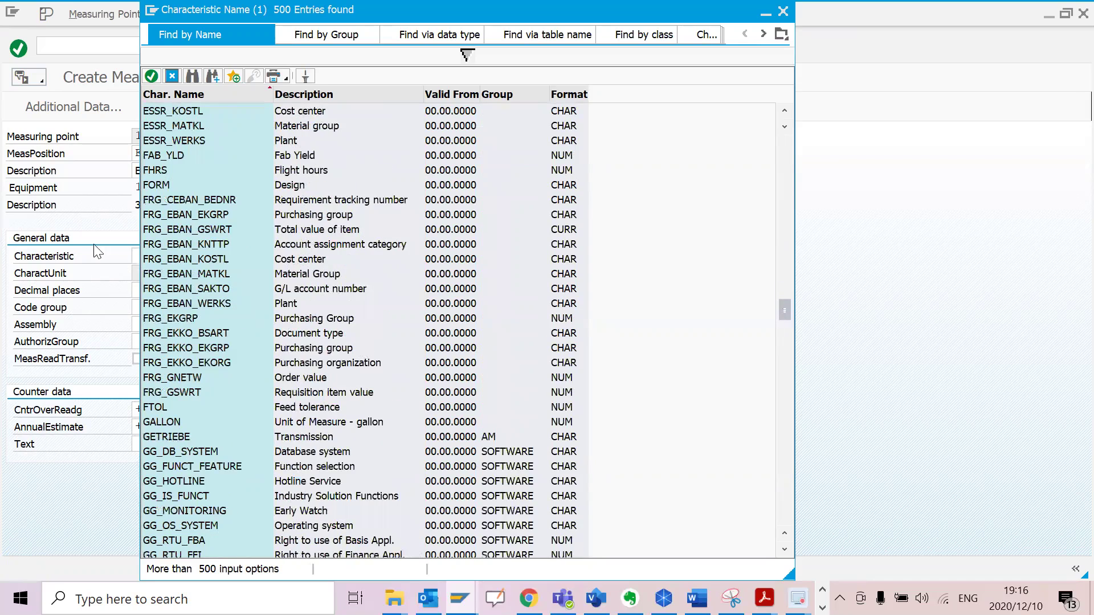
scroll(211, 342, down, 2)
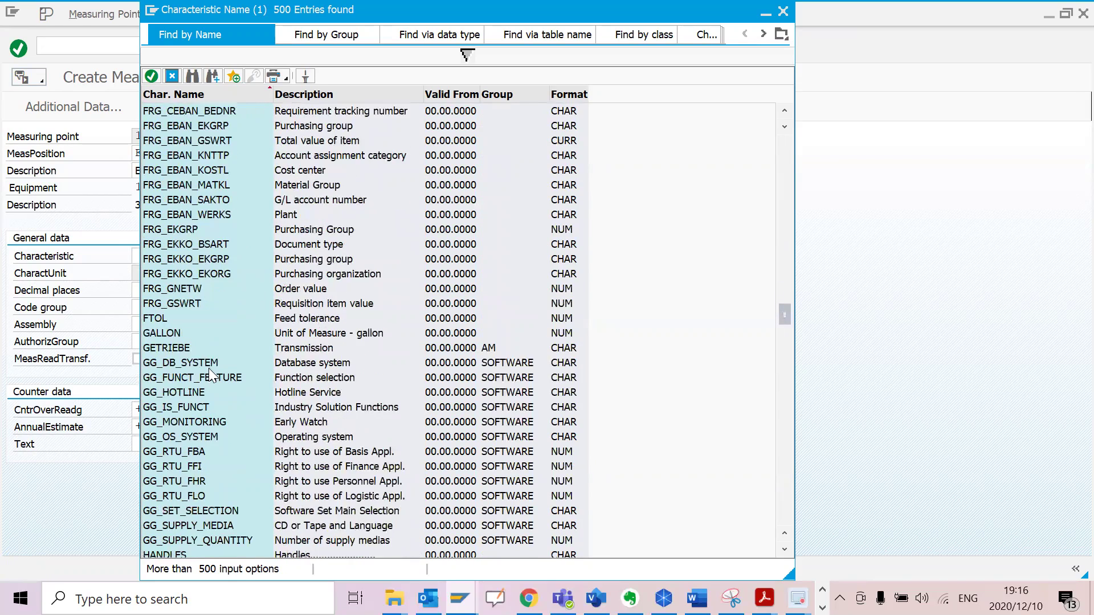
scroll(209, 353, up, 5)
scroll(211, 331, up, 1)
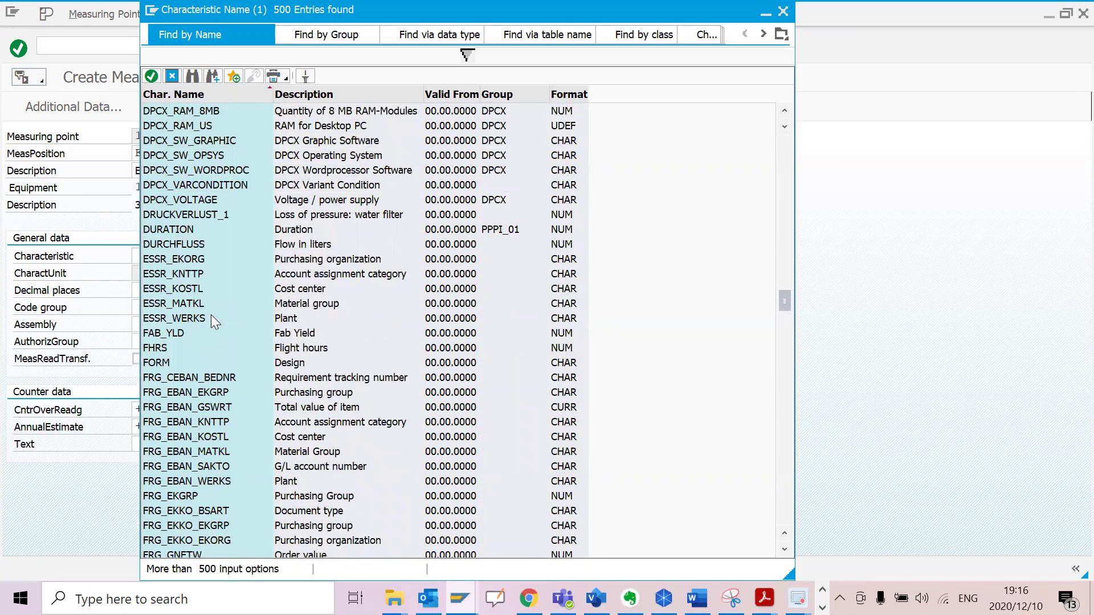
scroll(212, 293, up, 5)
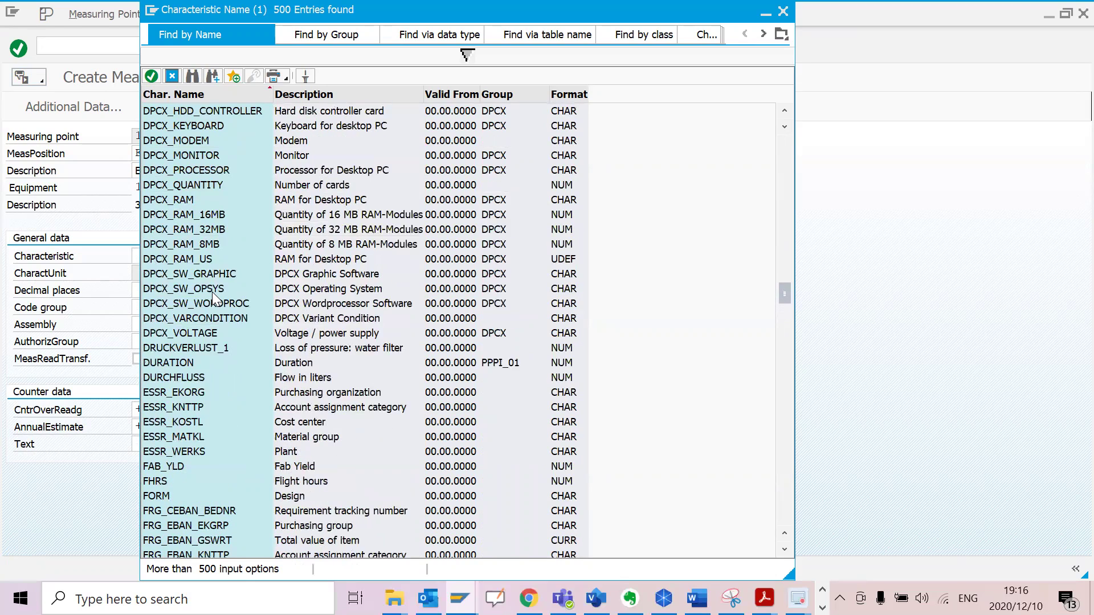
scroll(212, 291, down, 3)
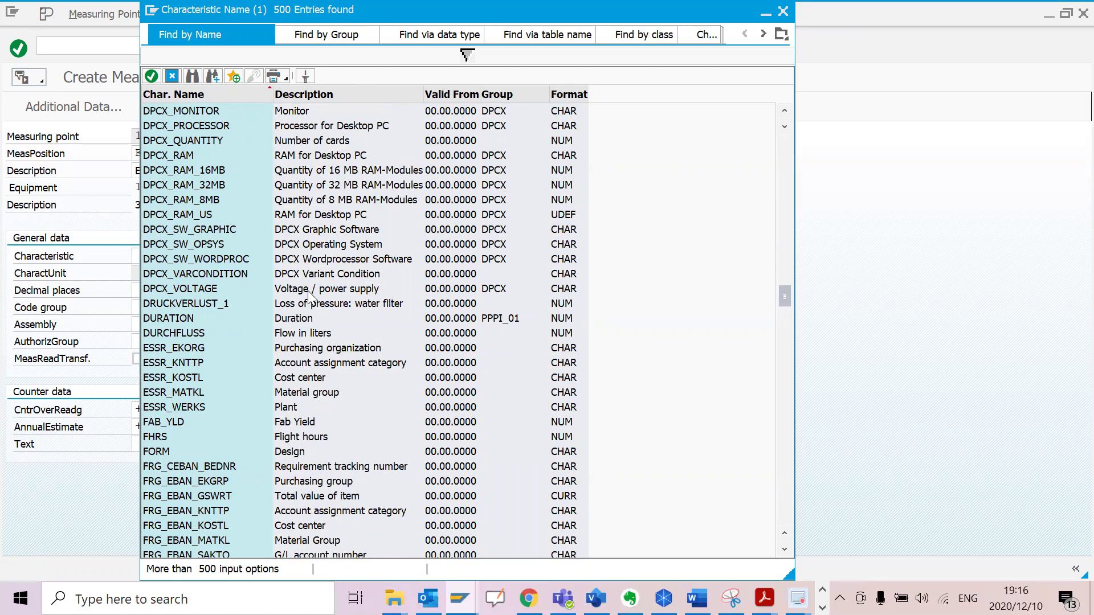
scroll(258, 405, down, 6)
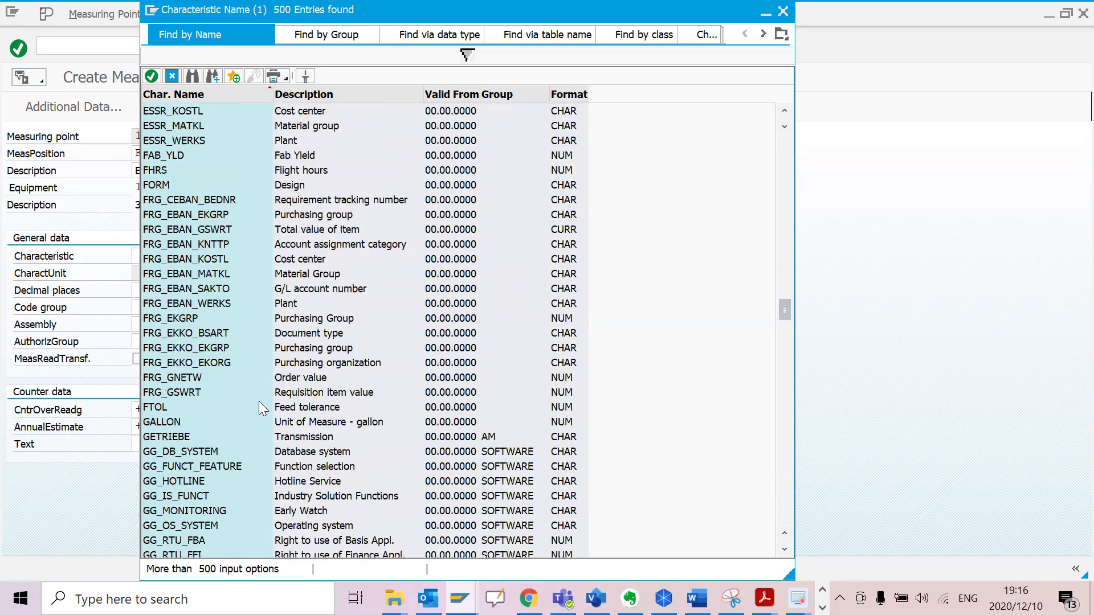
scroll(259, 401, down, 20)
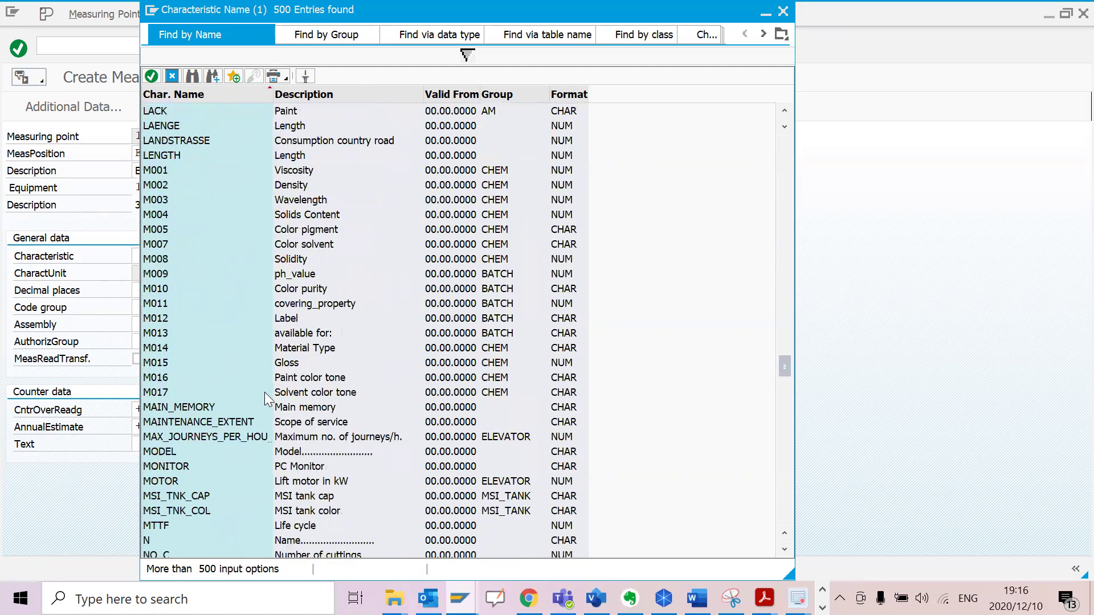
scroll(264, 392, down, 11)
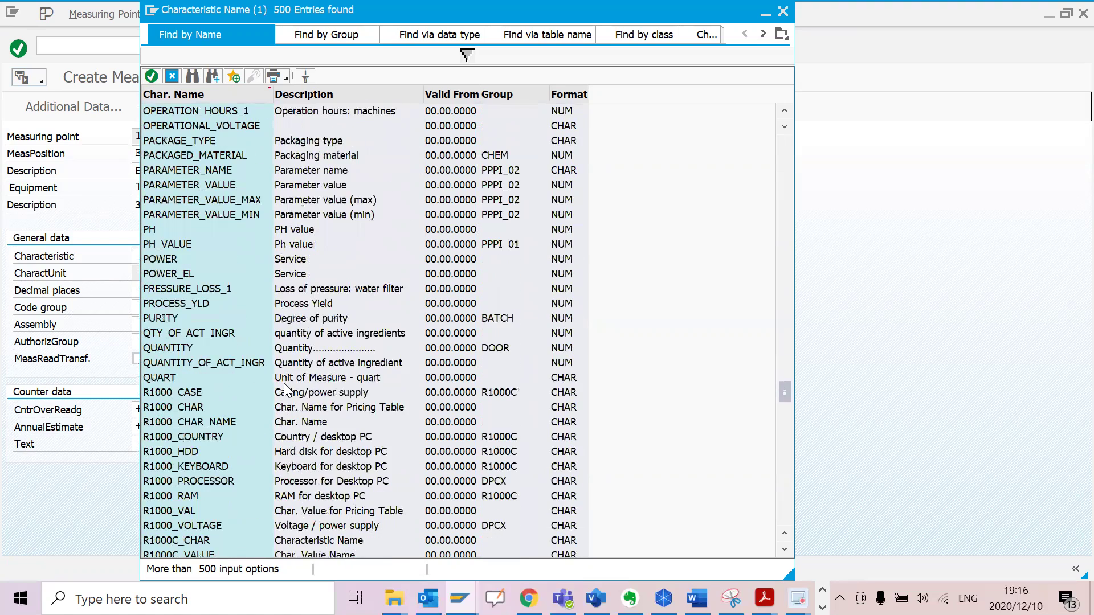
scroll(285, 388, down, 20)
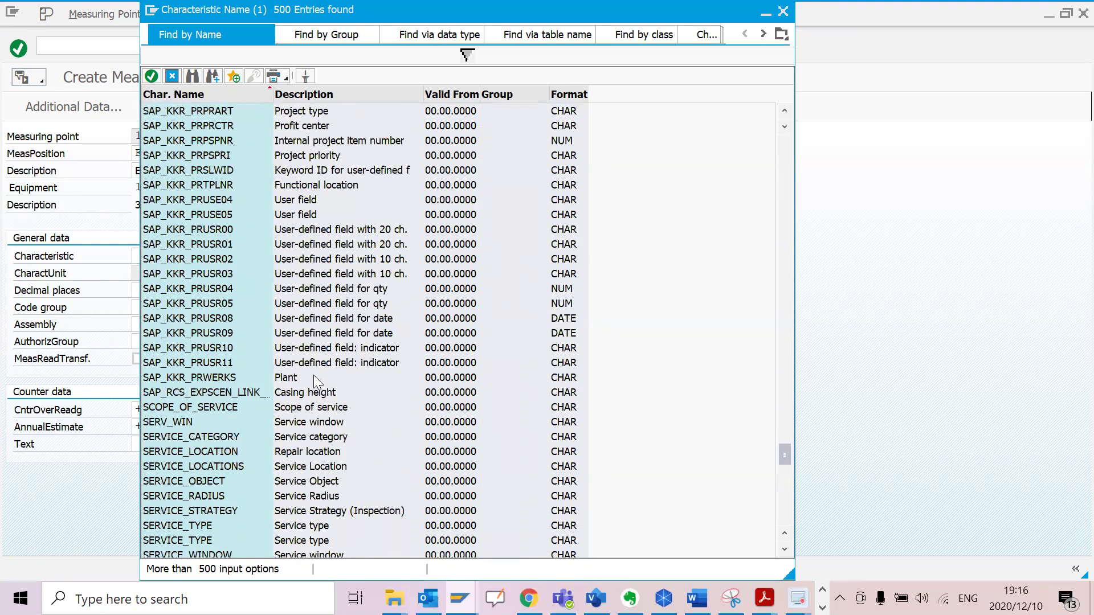
scroll(314, 376, down, 20)
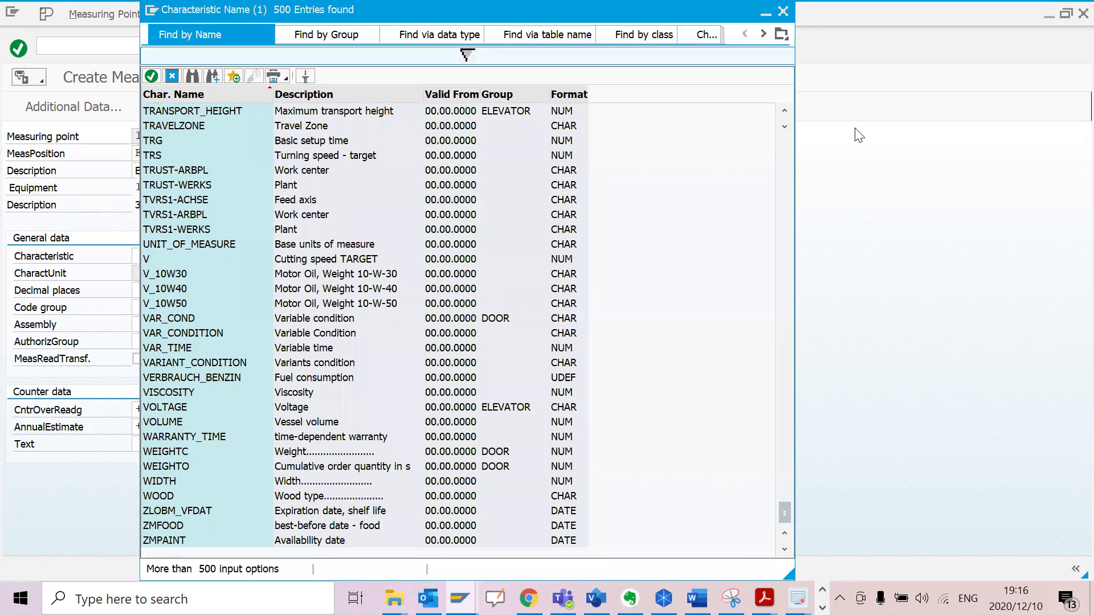
key(Escape)
- Assign the characteristic ENERGYINKWH to the energy meter measuring point
click(196, 256)
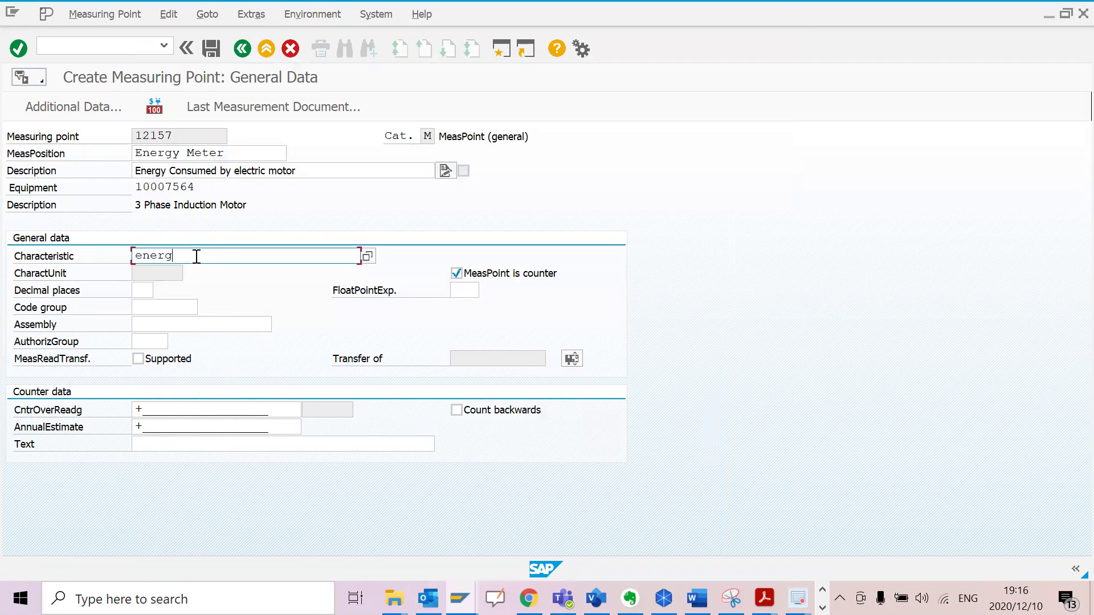
text(wh)
key(Return)
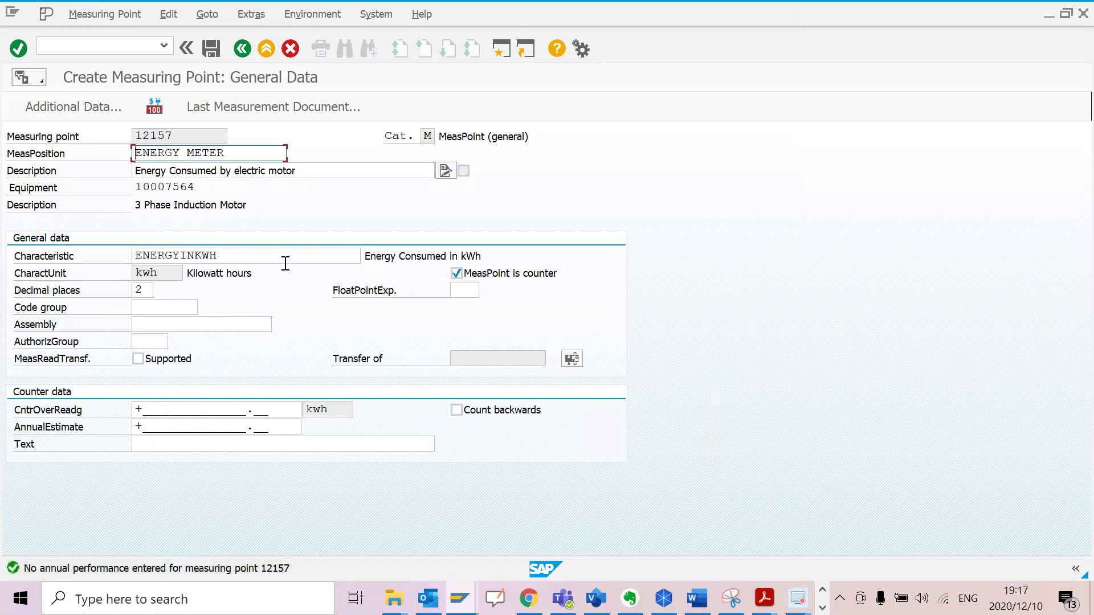
drag(172, 274, 129, 269)
click(158, 274)
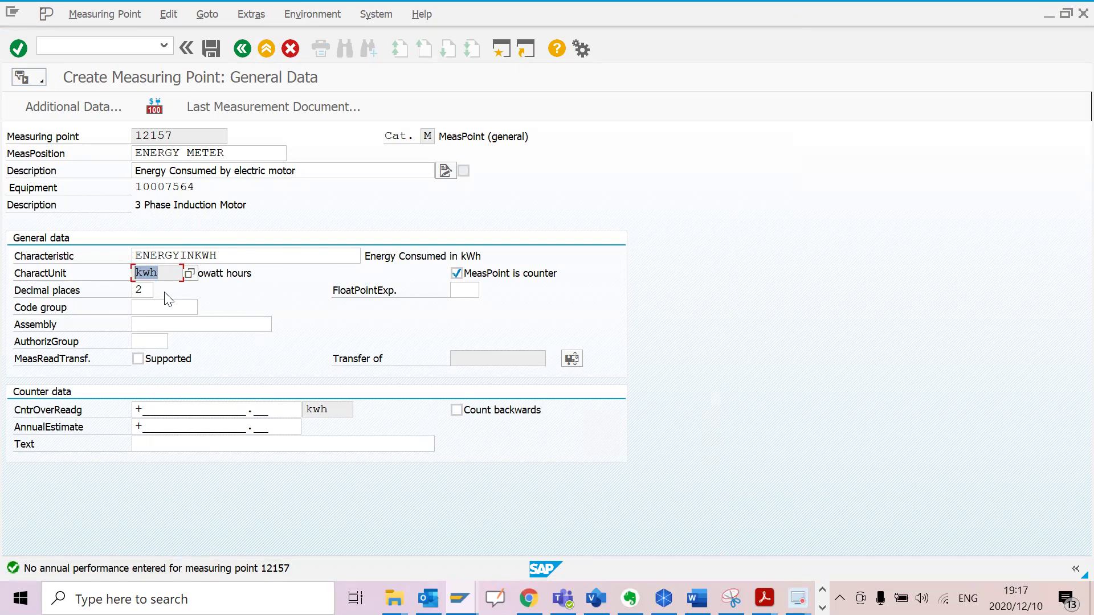
drag(245, 254, 137, 268)
click(158, 272)
- Set the counter's annual estimate to 26280 kWh and save the new measuring point
click(153, 427)
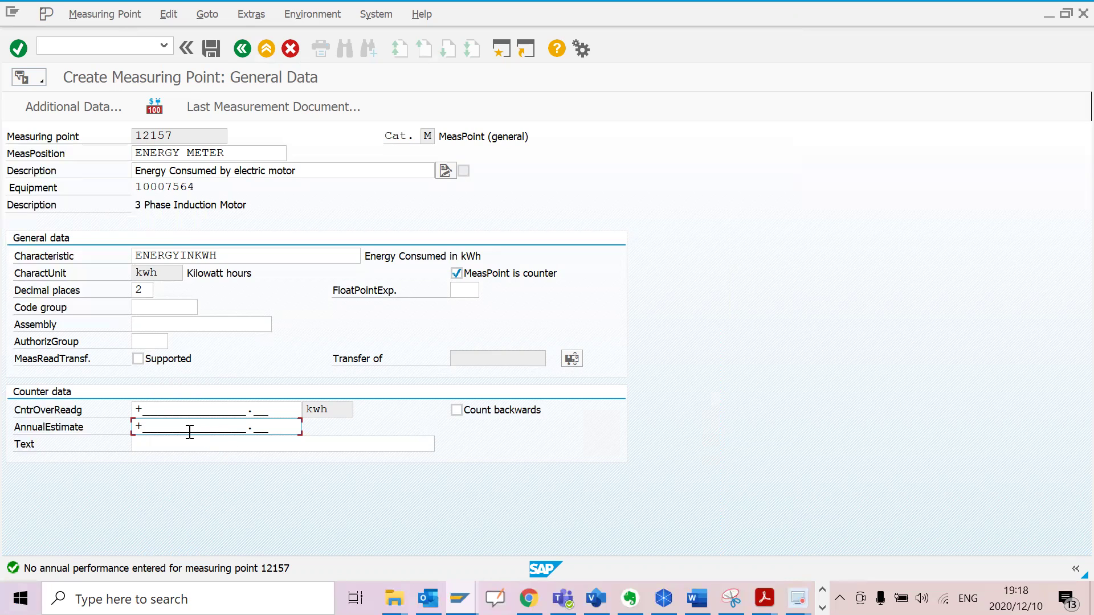
text(26280)
click(29, 50)
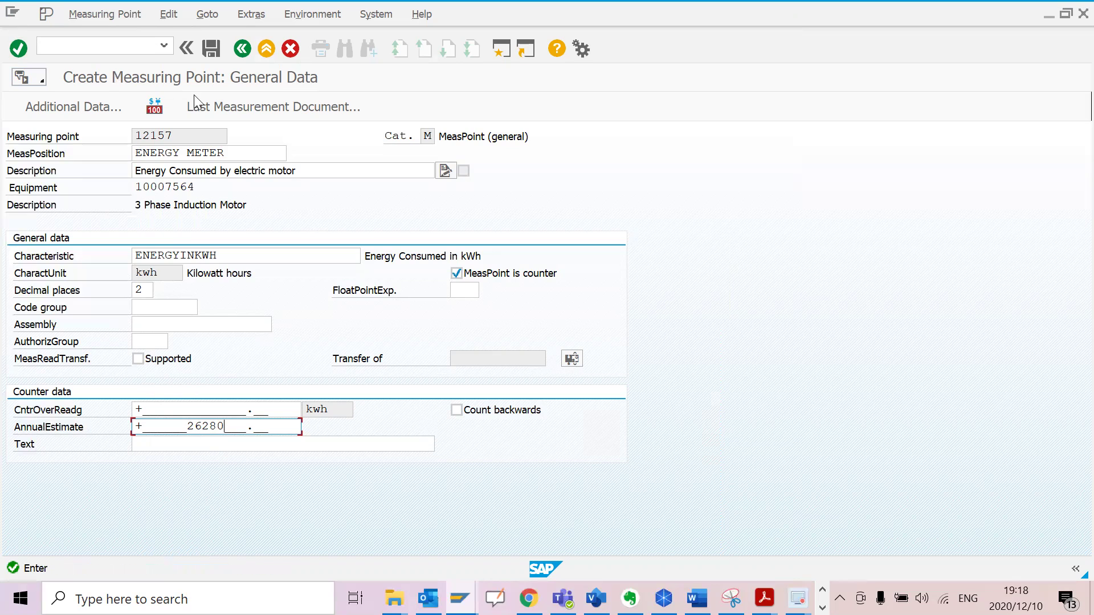
click(211, 49)
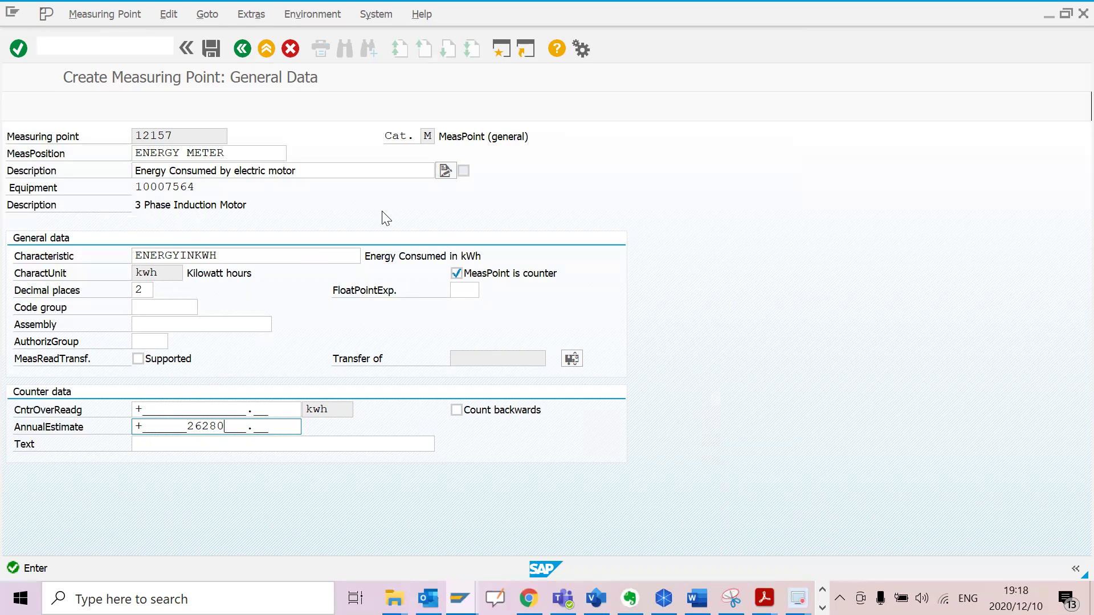
click(211, 50)
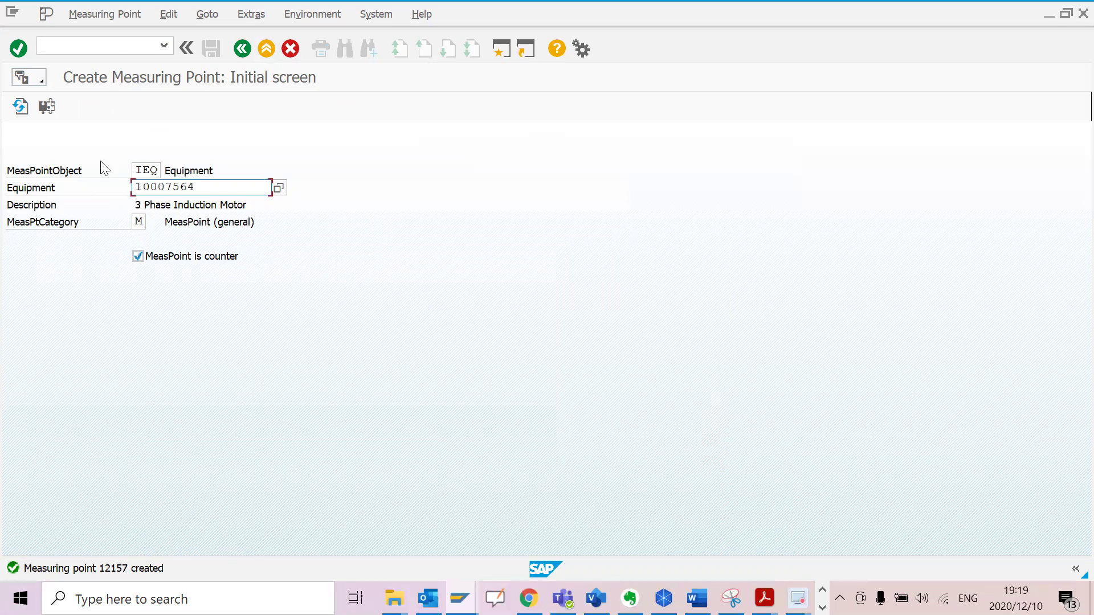
- Start transaction IK11 to create a measurement document
click(118, 48)
text(/m)
key(BackSpace)
text(nik11)
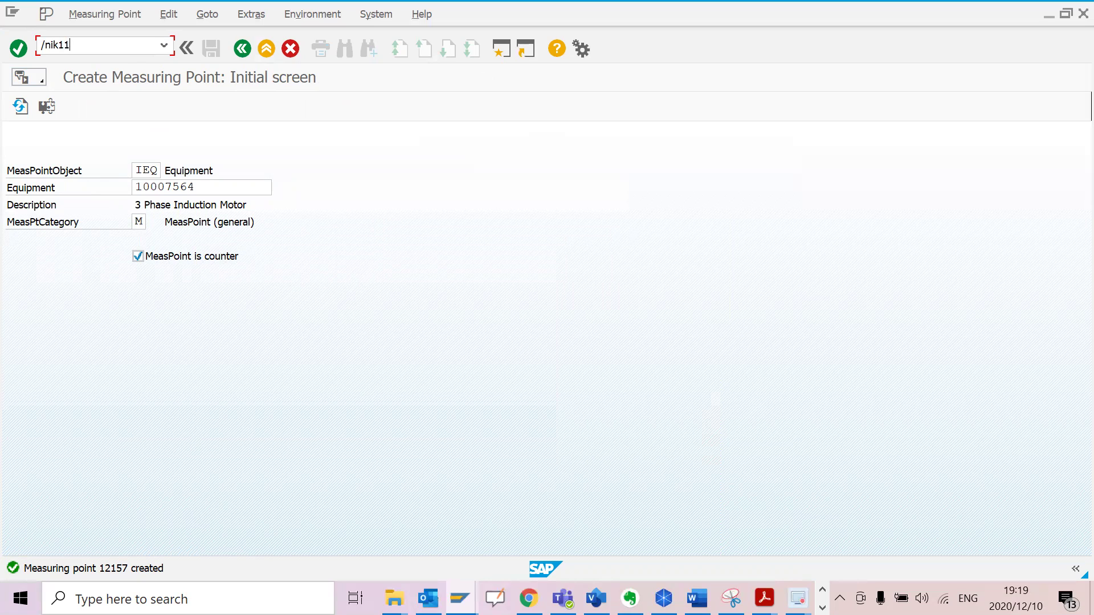
key(Return)
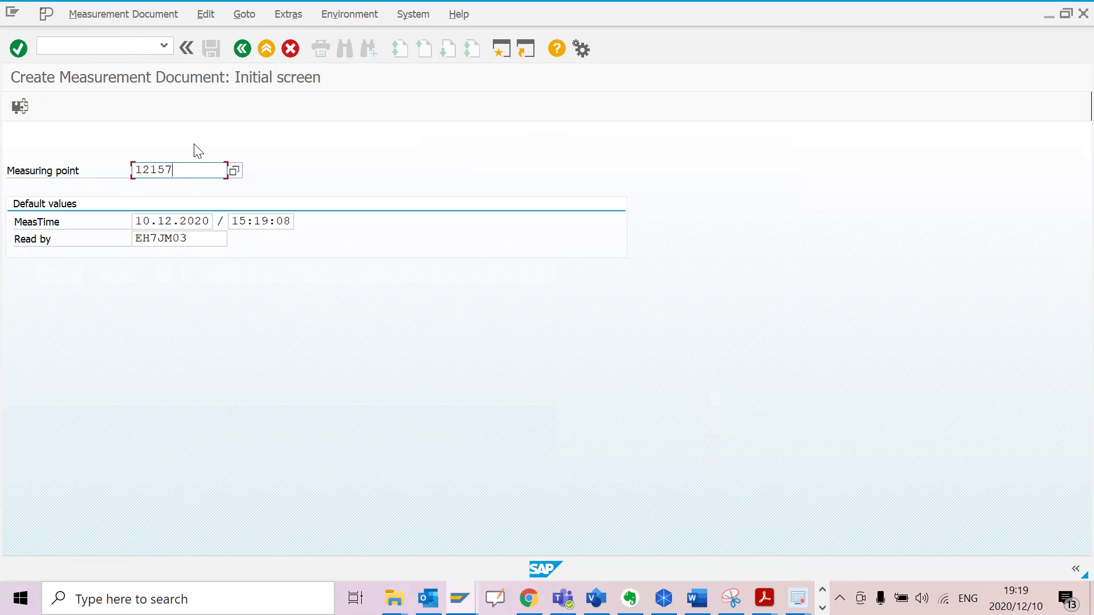
- Record a counter reading of 460 kWh for measuring point 12157 and save the measurement document
key(Return)
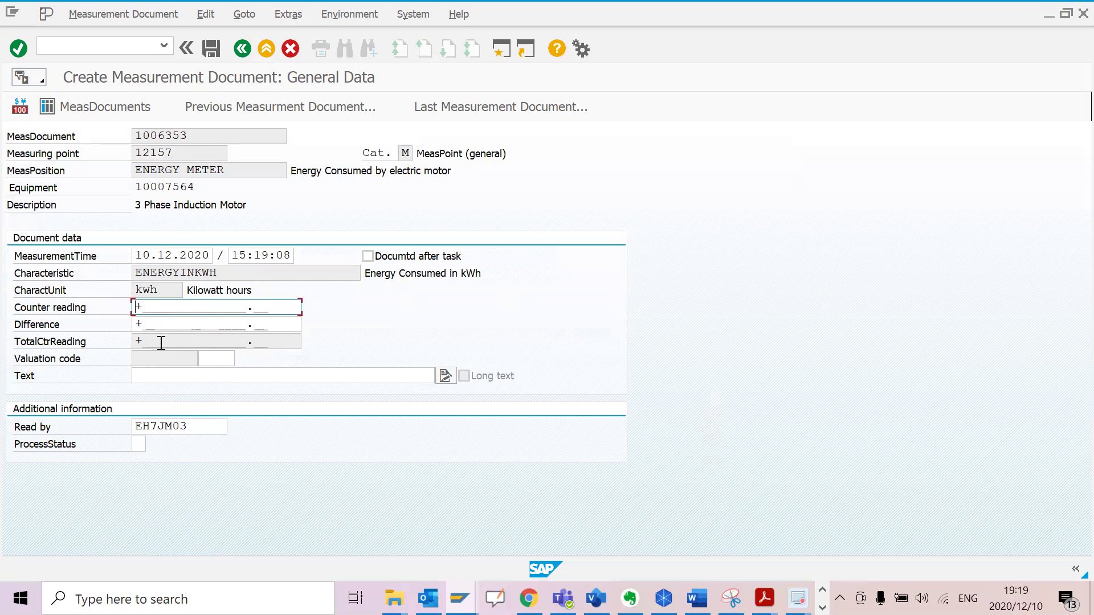
text(460)
key(Return)
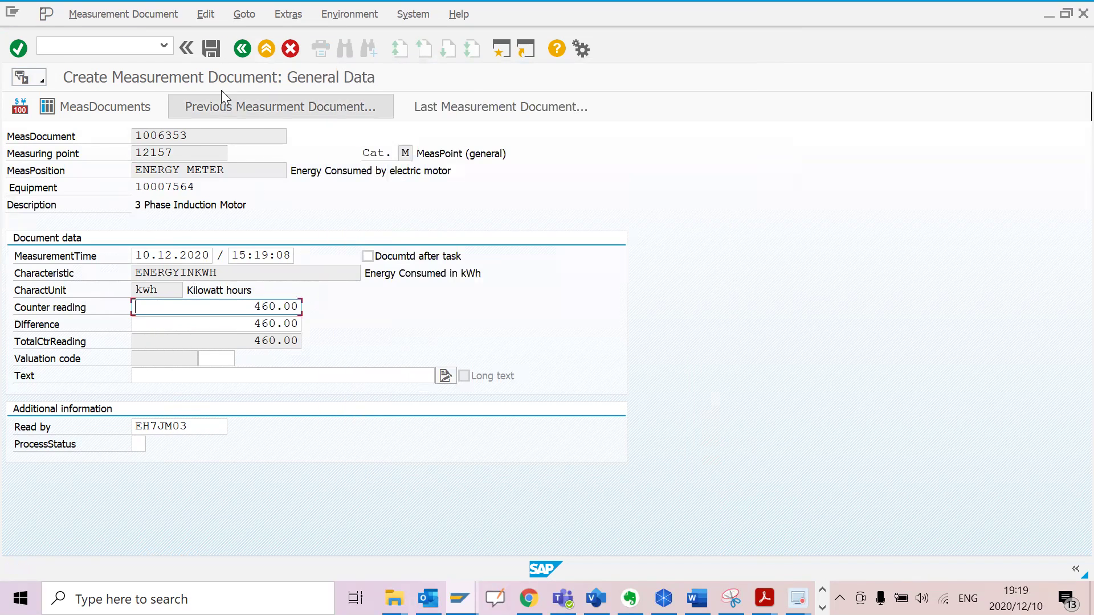
click(212, 49)
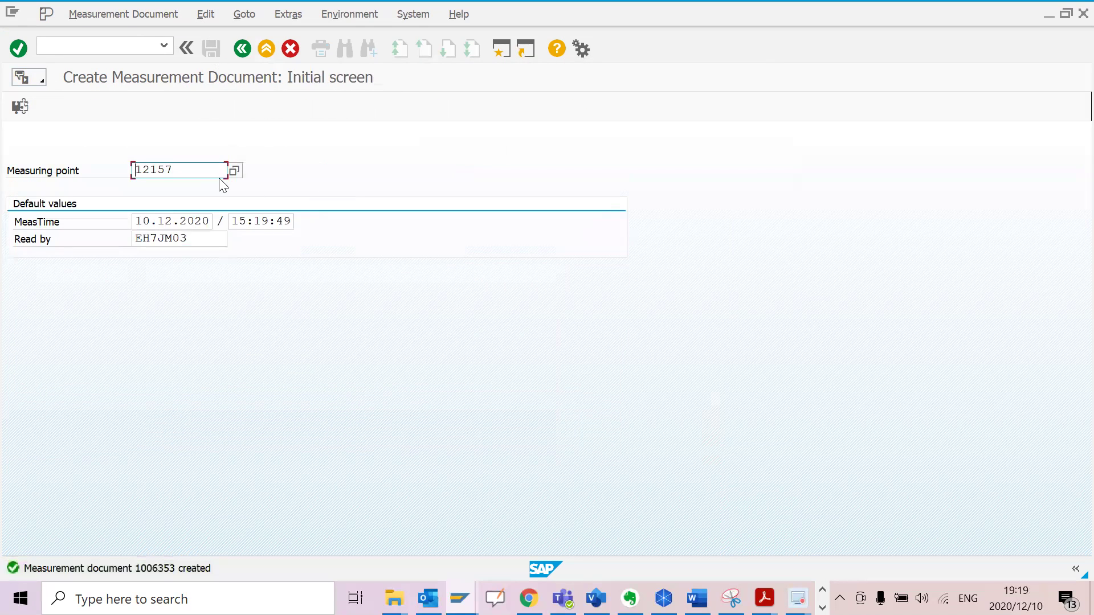
- Create and save a second measurement document for measuring point 12157 with a counter reading of 600 kWh
key(Return)
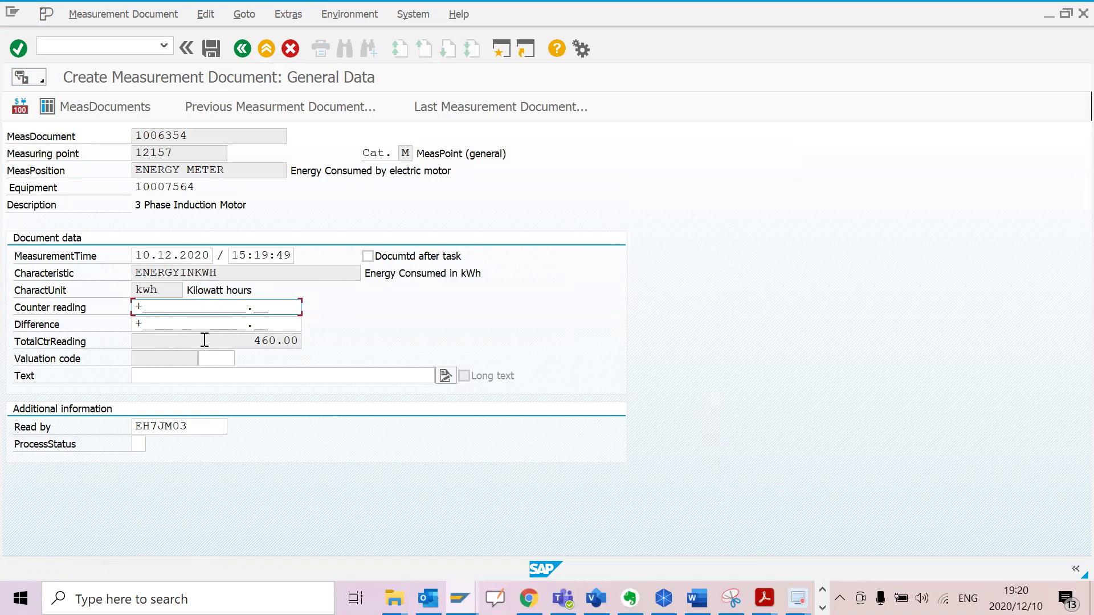
text(600)
click(18, 49)
click(18, 48)
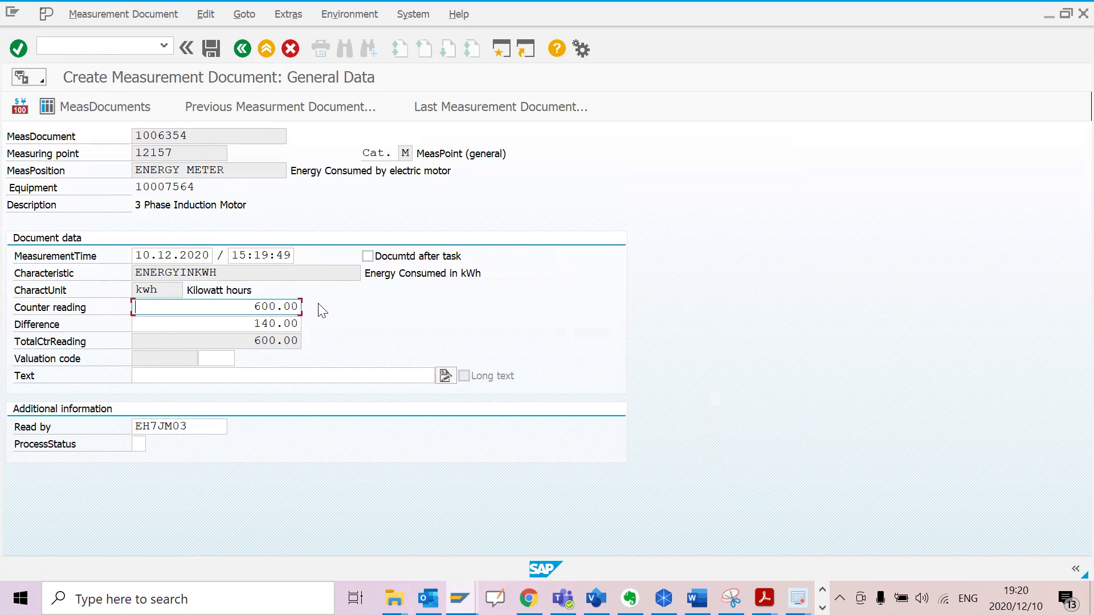
key(shift+End)
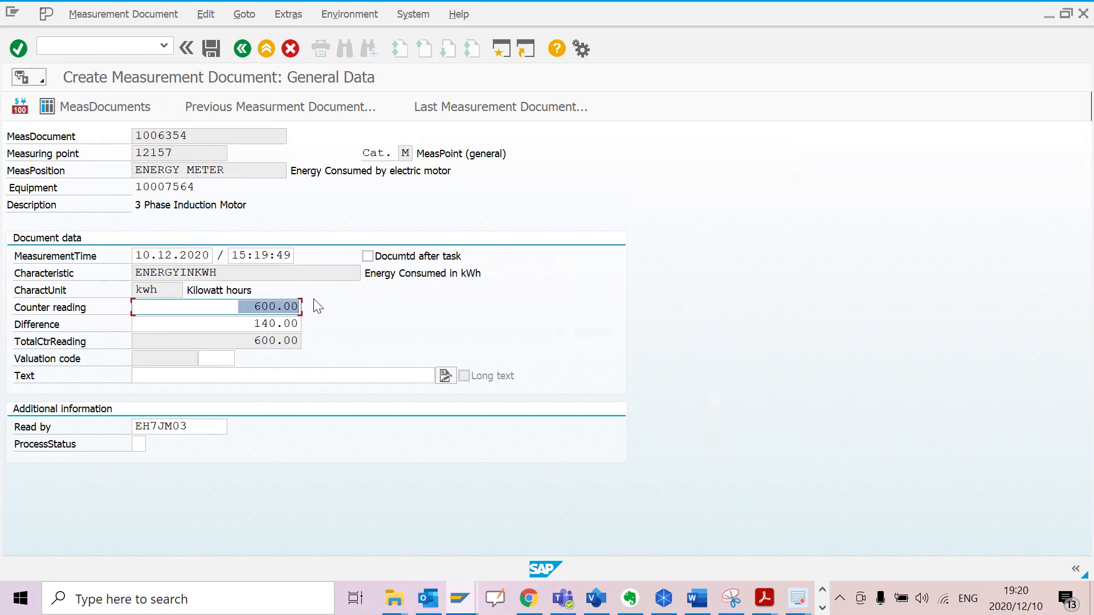
click(209, 49)
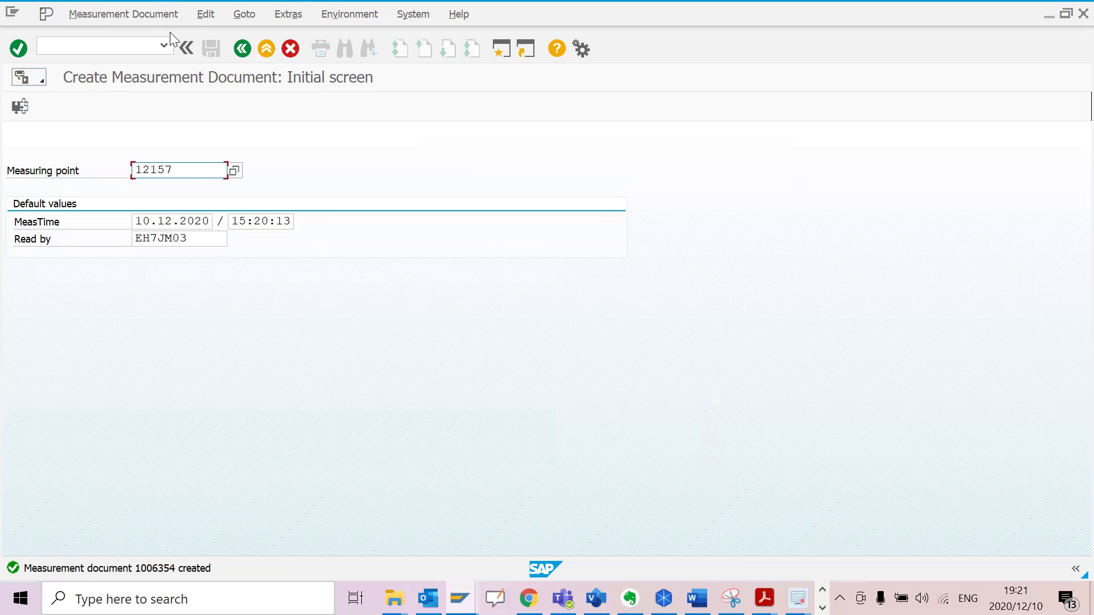
- End the measurement document transaction and return to the SAP Easy Access screen
key(alt+Tab)
click(110, 48)
text(/n)
key(Return)
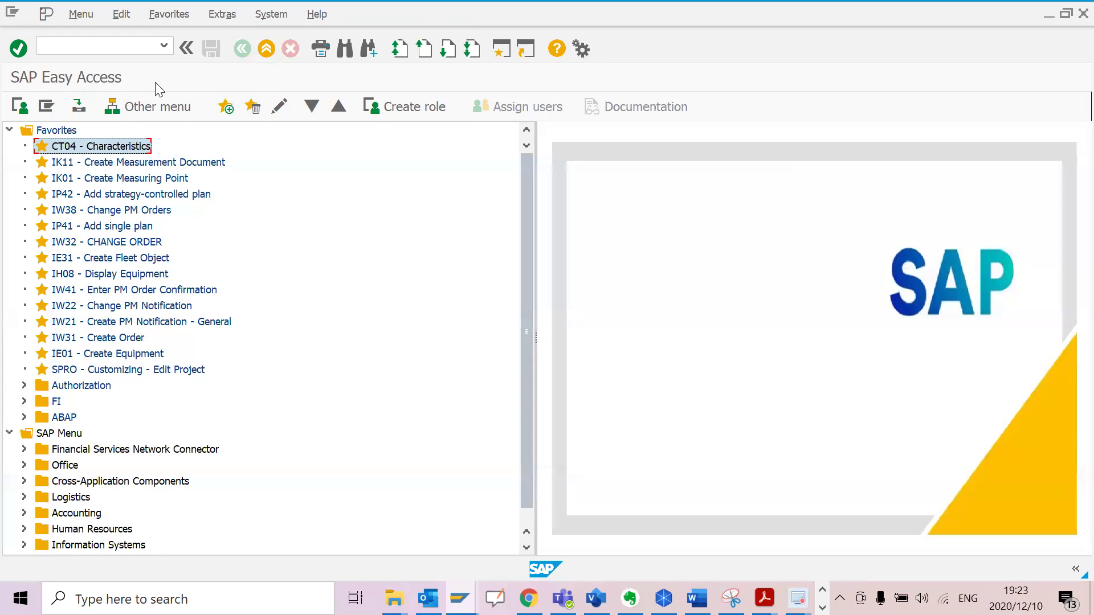
- Open the 3 Phase Induction Motor equipment, 10007564, in transaction IE02
click(136, 45)
text(ie02)
key(Return)
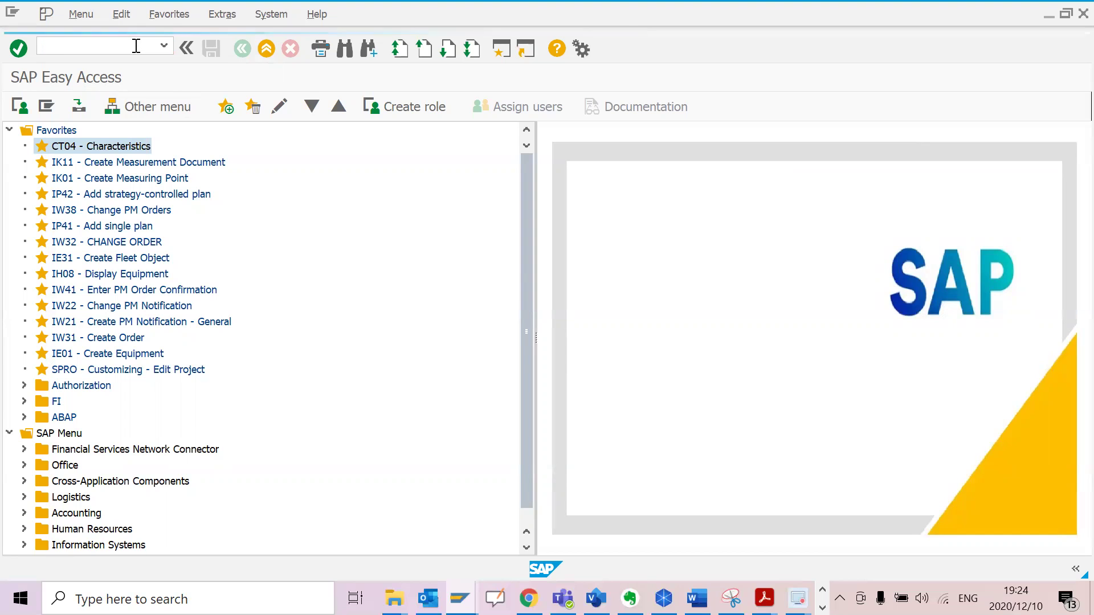
key(Return)
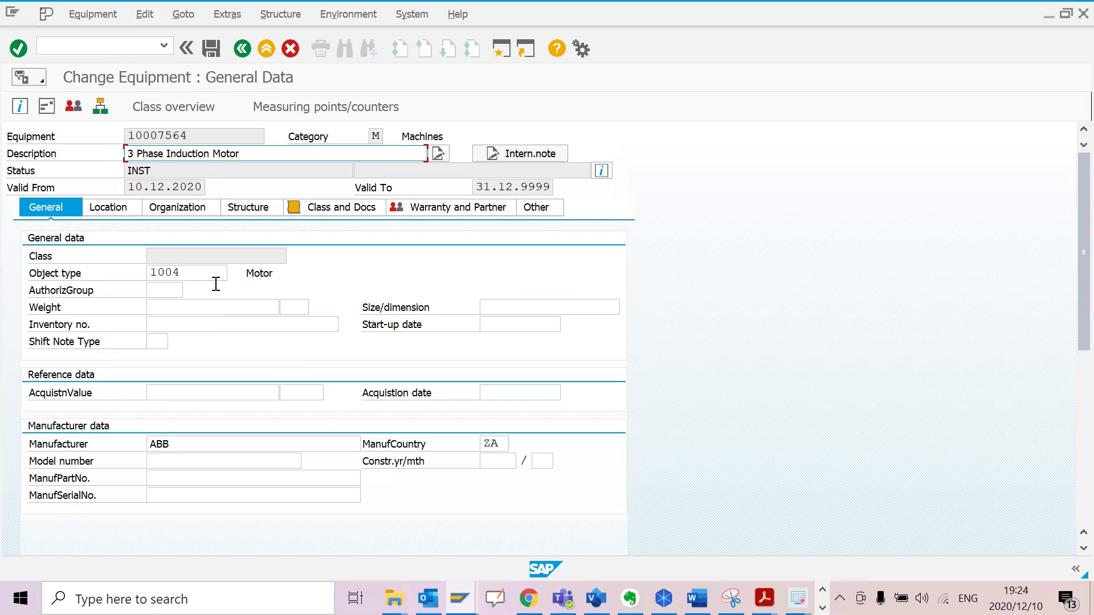
- Switch to transaction IP11 to open the maintenance strategies overview for changes
click(121, 53)
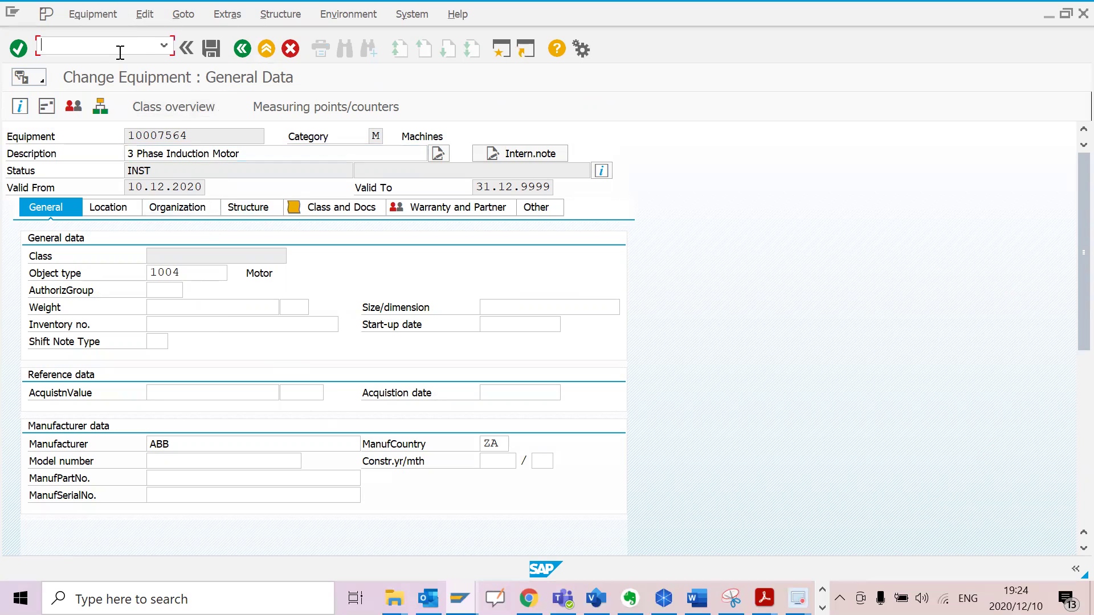
text(/nip11)
key(Return)
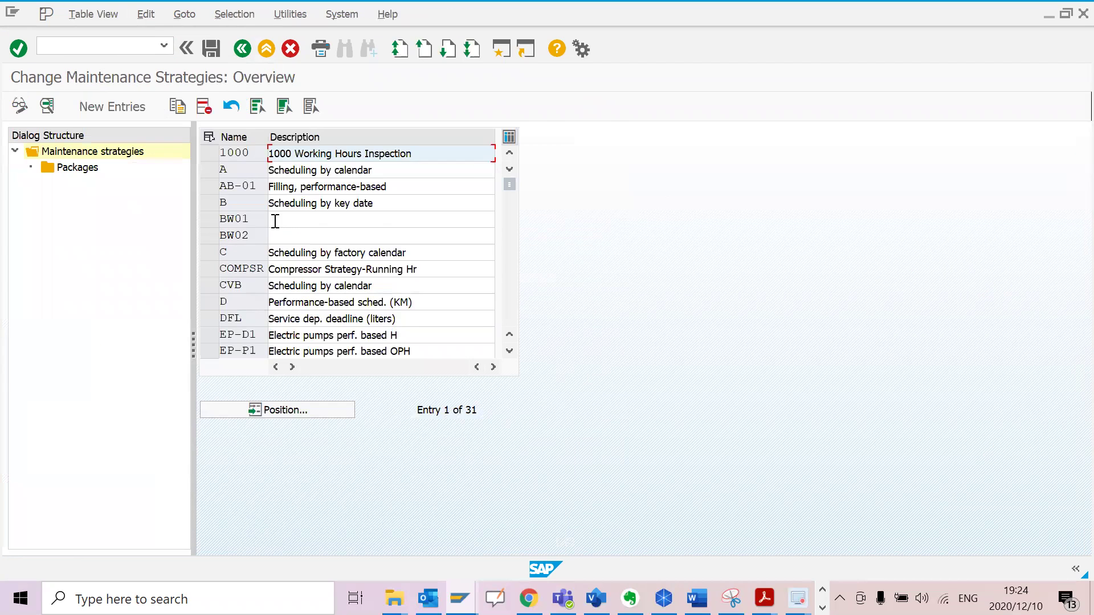
scroll(314, 301, down, 1)
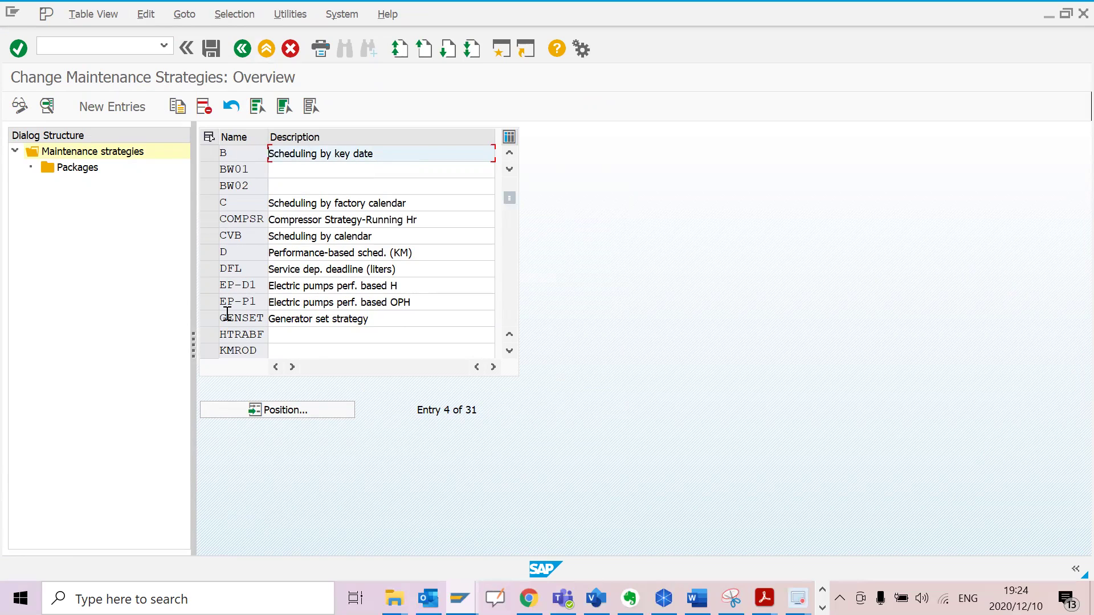
scroll(225, 317, down, 1)
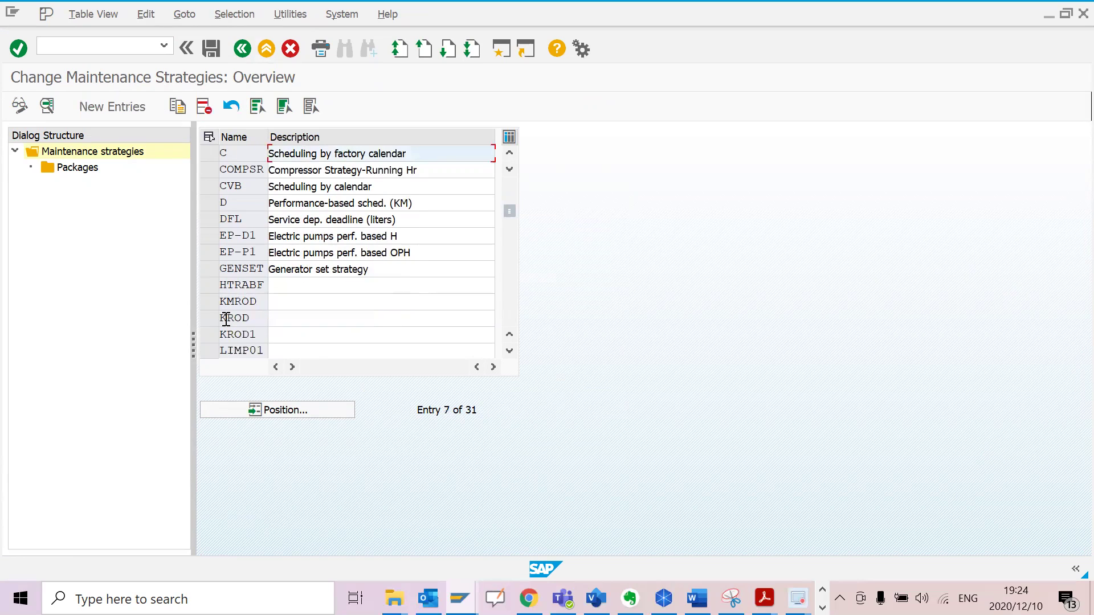
click(209, 268)
click(209, 169)
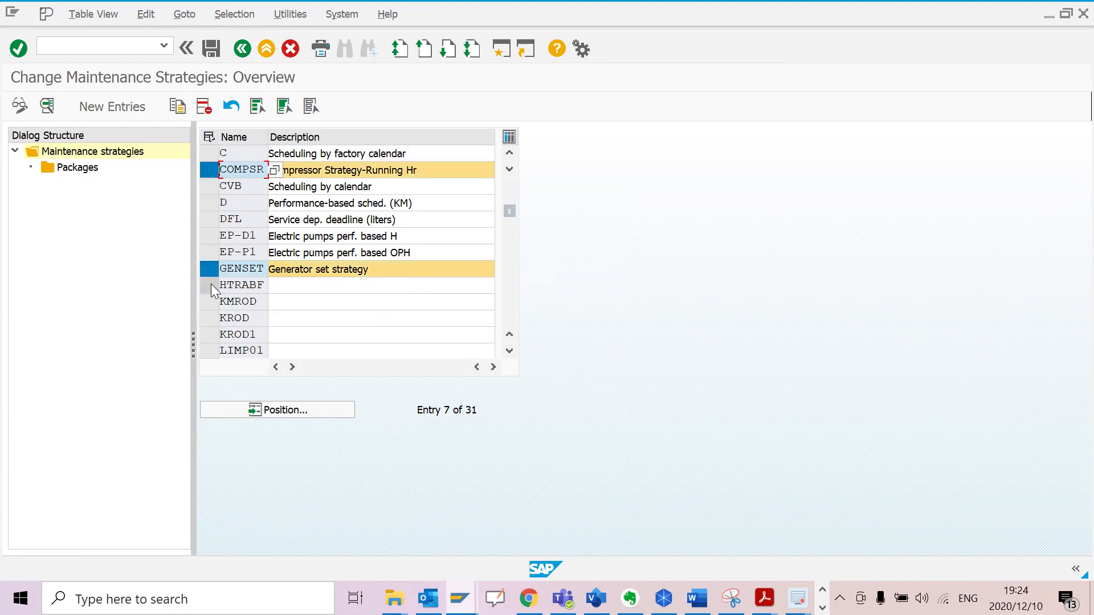
click(207, 268)
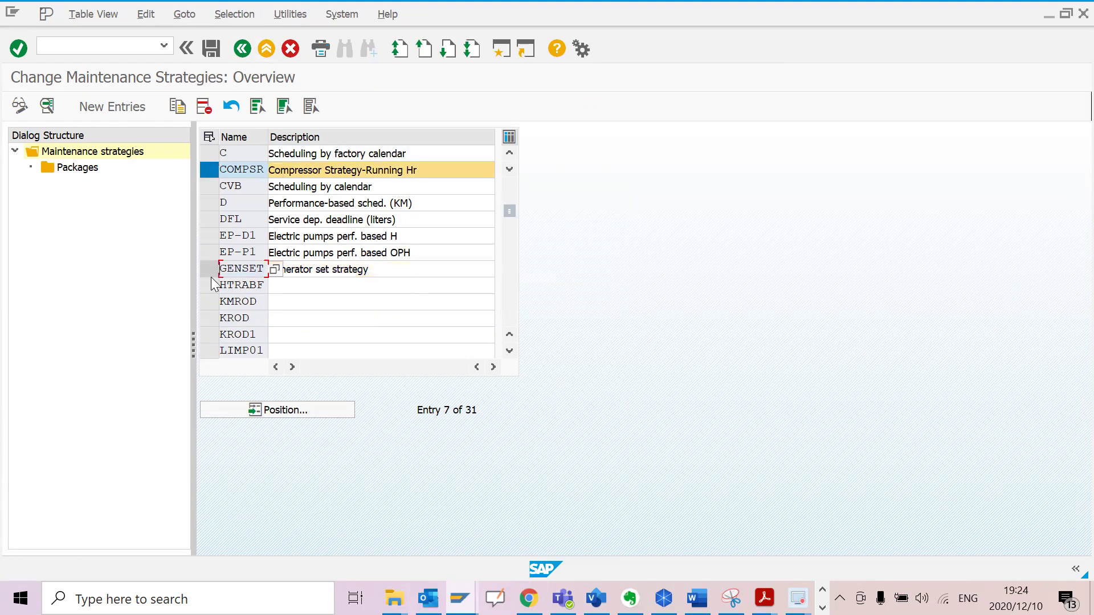
click(216, 169)
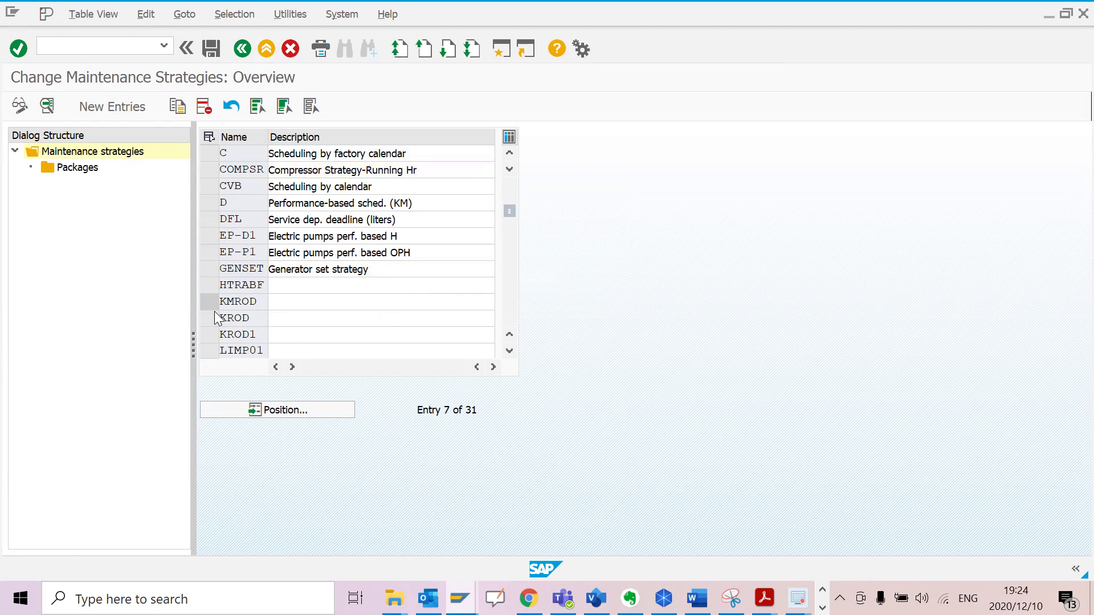
- Find the MOTORS maintenance strategy for electrical motors and open its maintenance packages
scroll(217, 310, down, 2)
scroll(214, 319, down, 2)
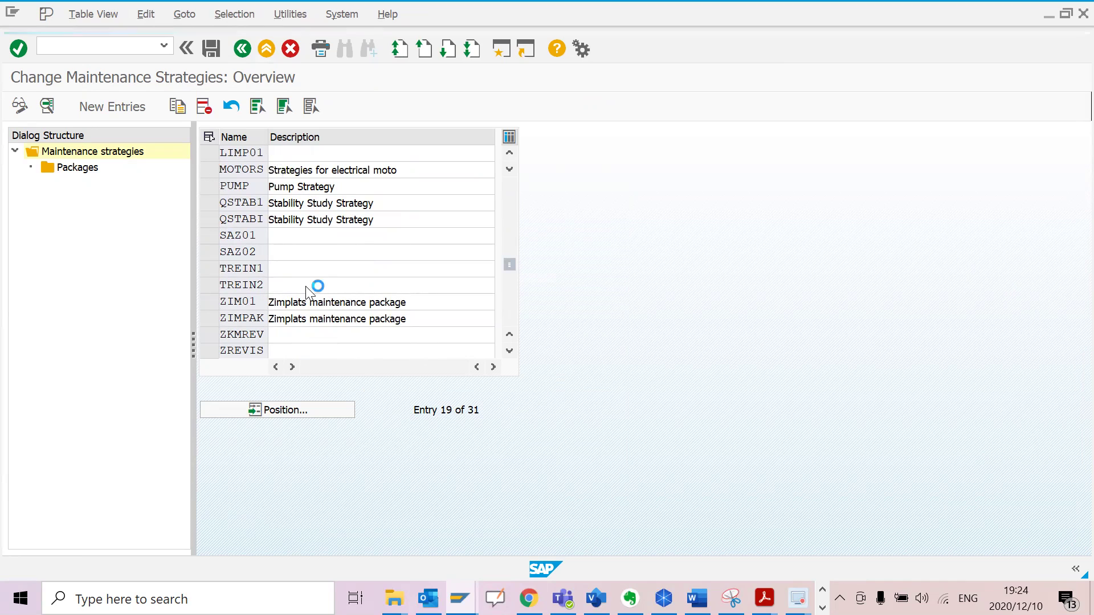
scroll(307, 286, down, 1)
scroll(307, 286, up, 1)
scroll(307, 286, up, 1)
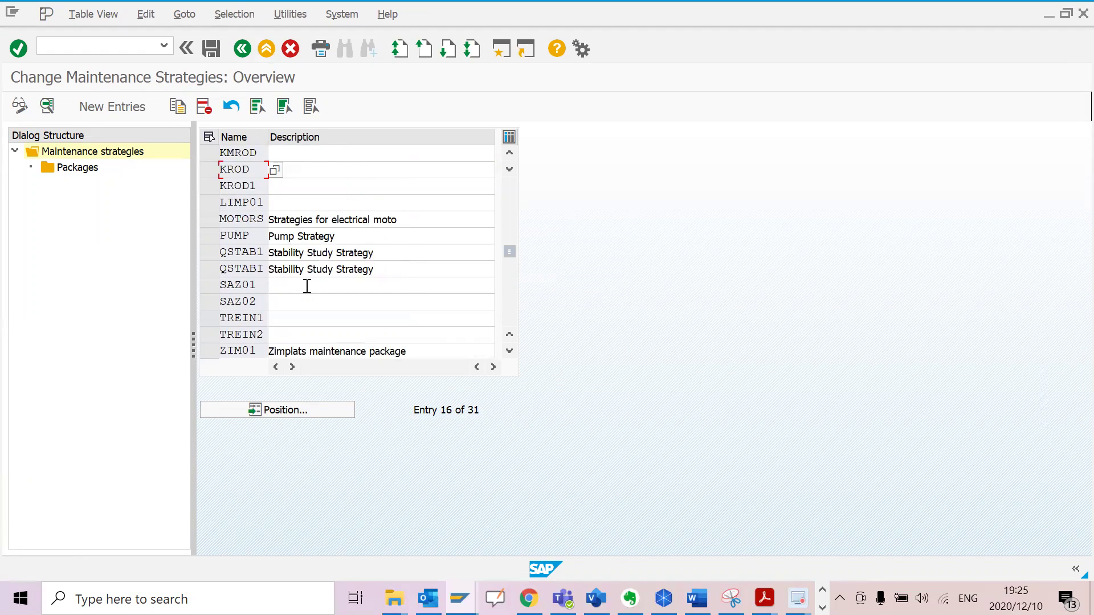
click(215, 220)
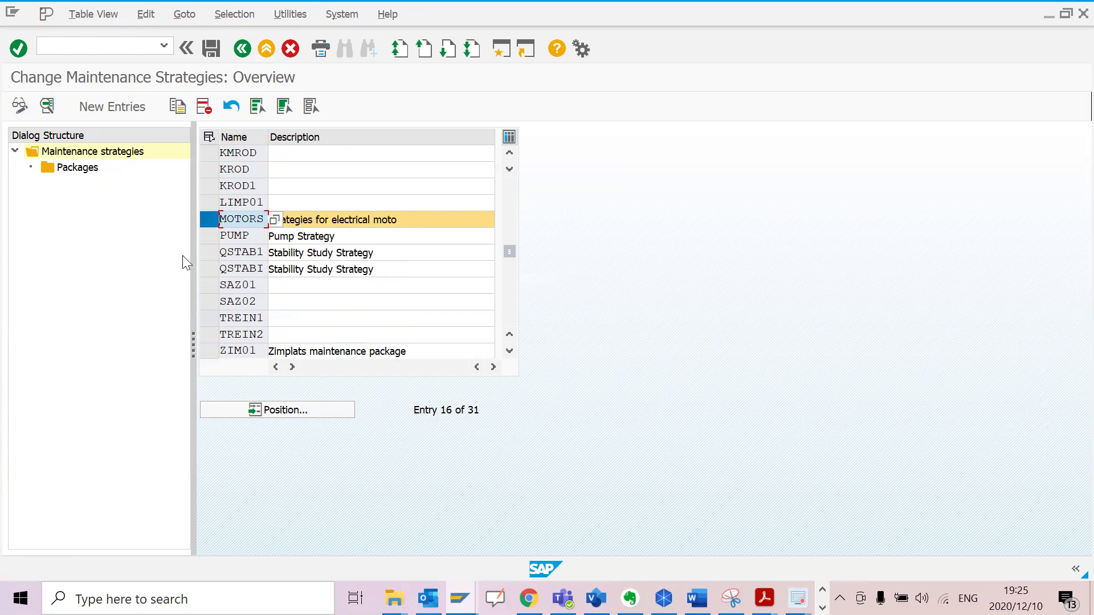
click(387, 220)
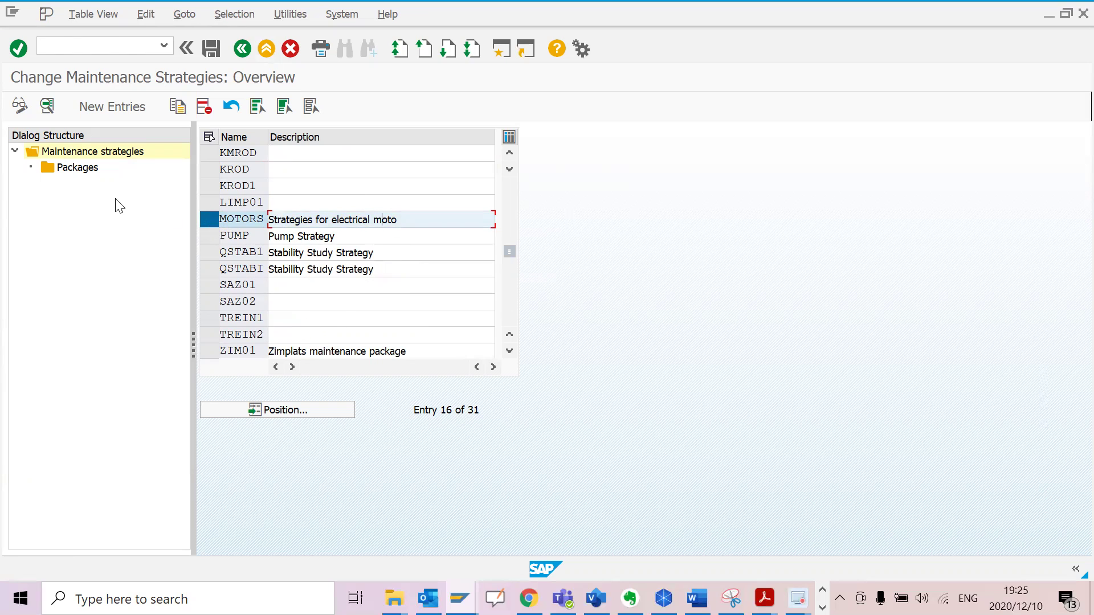
double_click(77, 168)
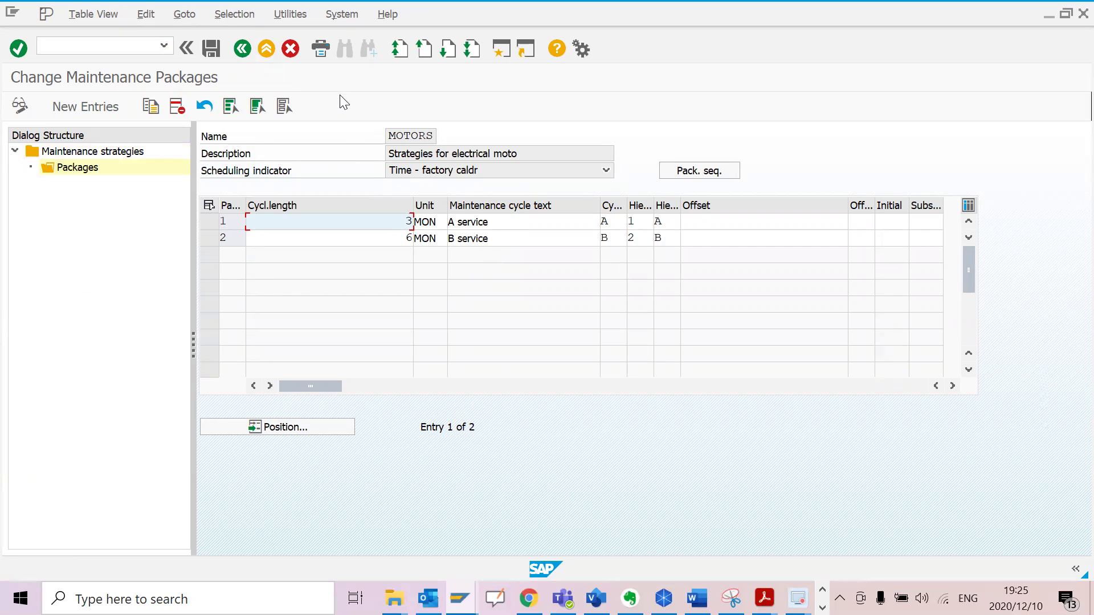
click(442, 226)
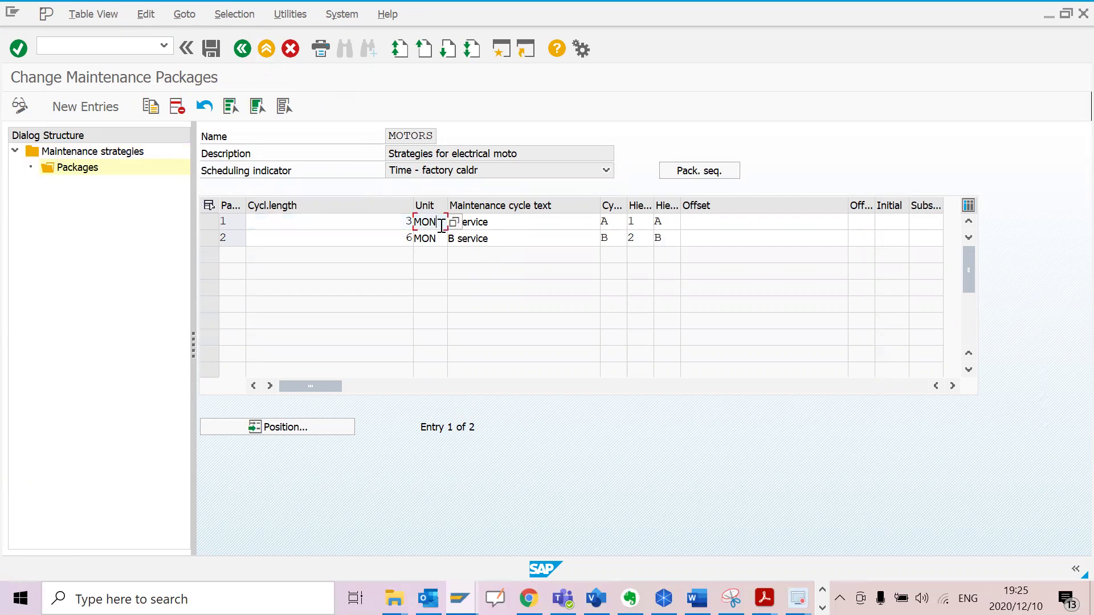
- Examine the cycle units of both MOTORS maintenance packages and return to the strategies overview
click(439, 238)
click(437, 222)
click(437, 238)
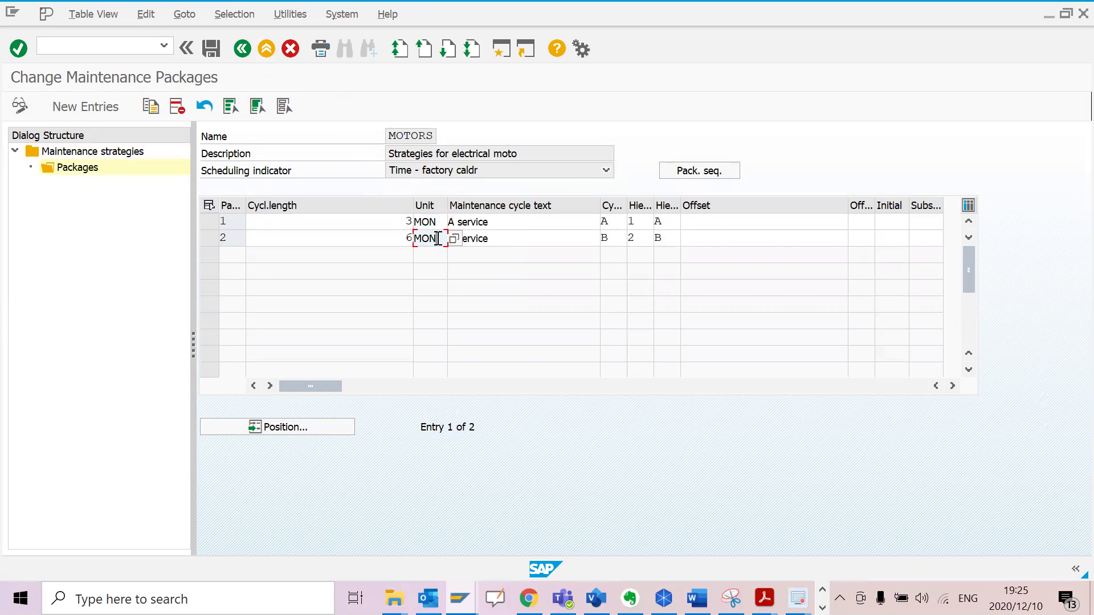
click(243, 49)
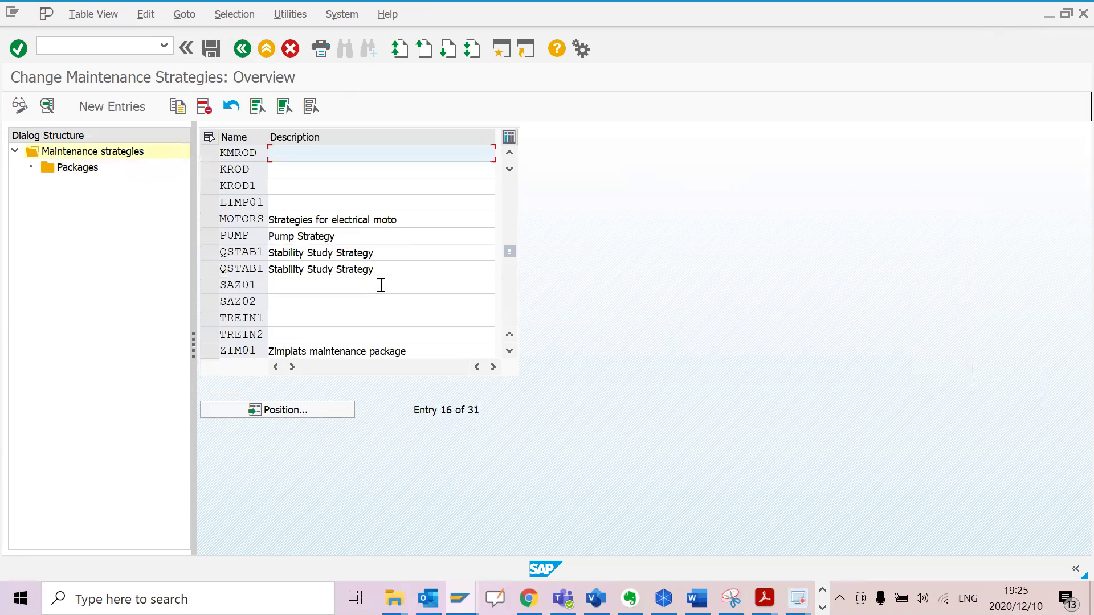
- Review the maintenance packages of the ZIM01 strategy and return to the strategies overview
scroll(349, 319, down, 1)
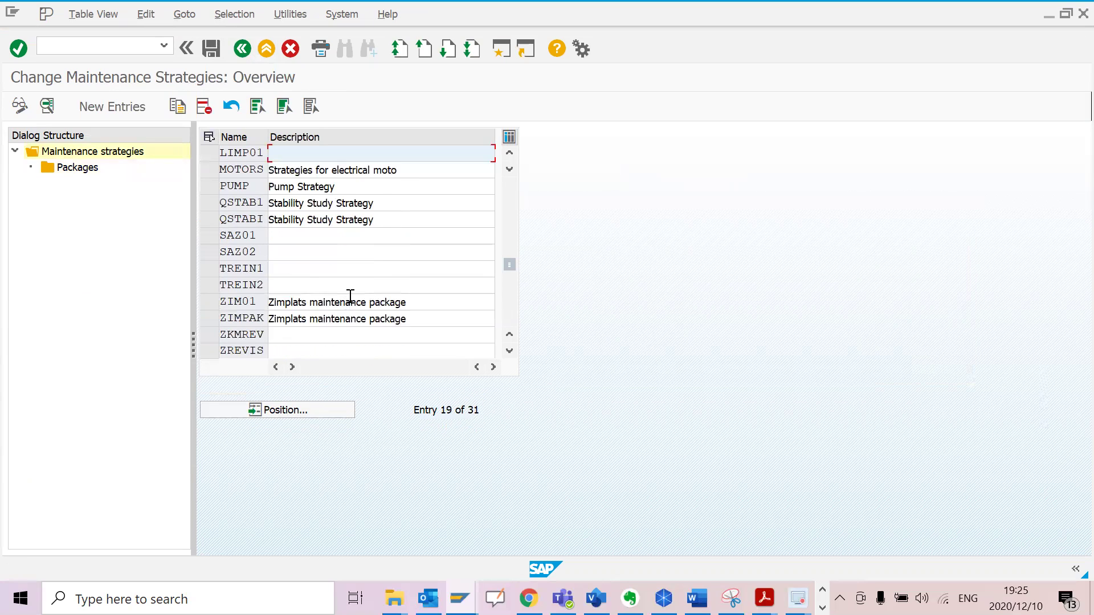
click(209, 305)
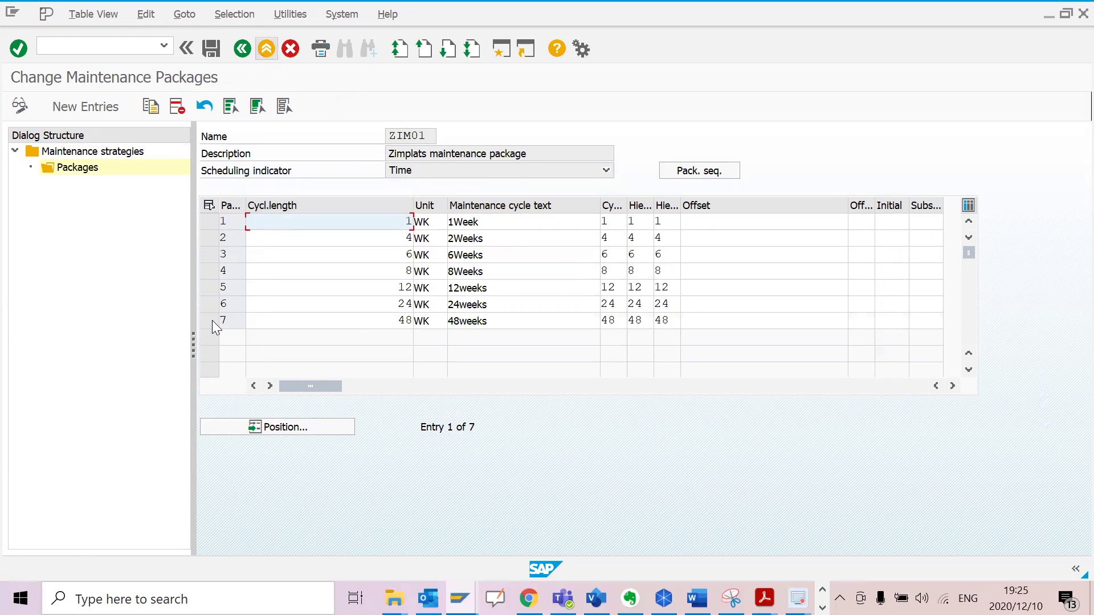
click(242, 48)
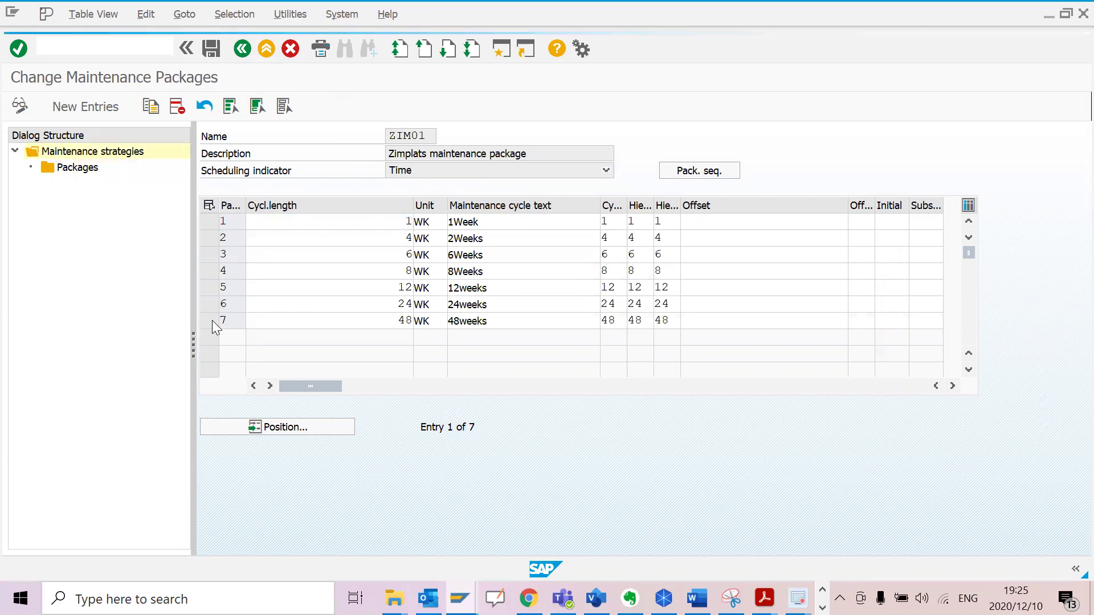
- Review the monthly maintenance packages of the ZIMPAK strategy and return to the strategies overview
click(212, 320)
double_click(80, 169)
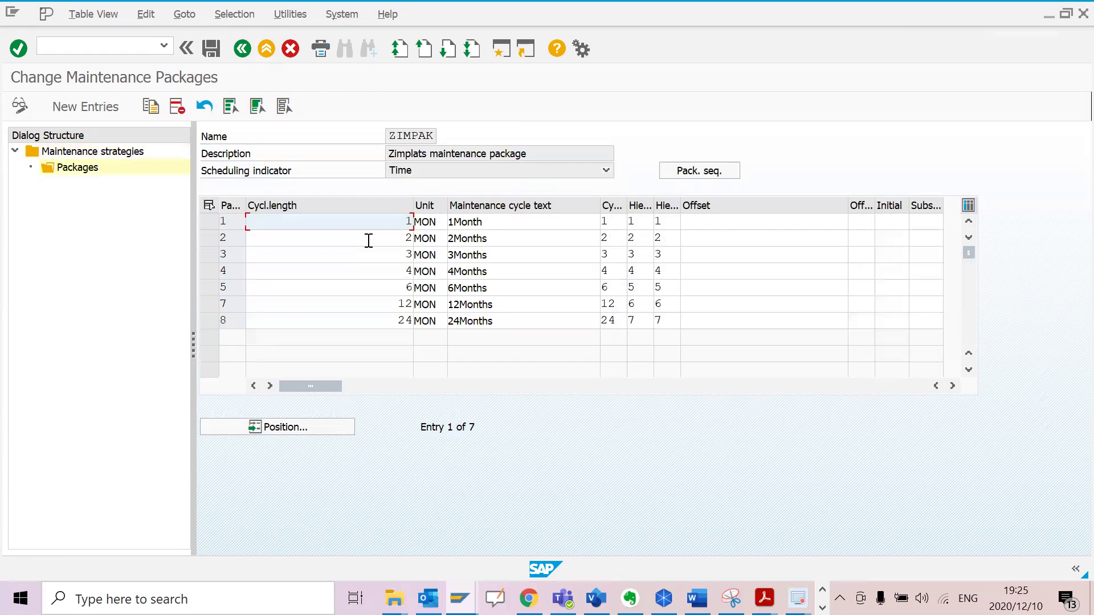
click(481, 228)
click(479, 240)
click(473, 272)
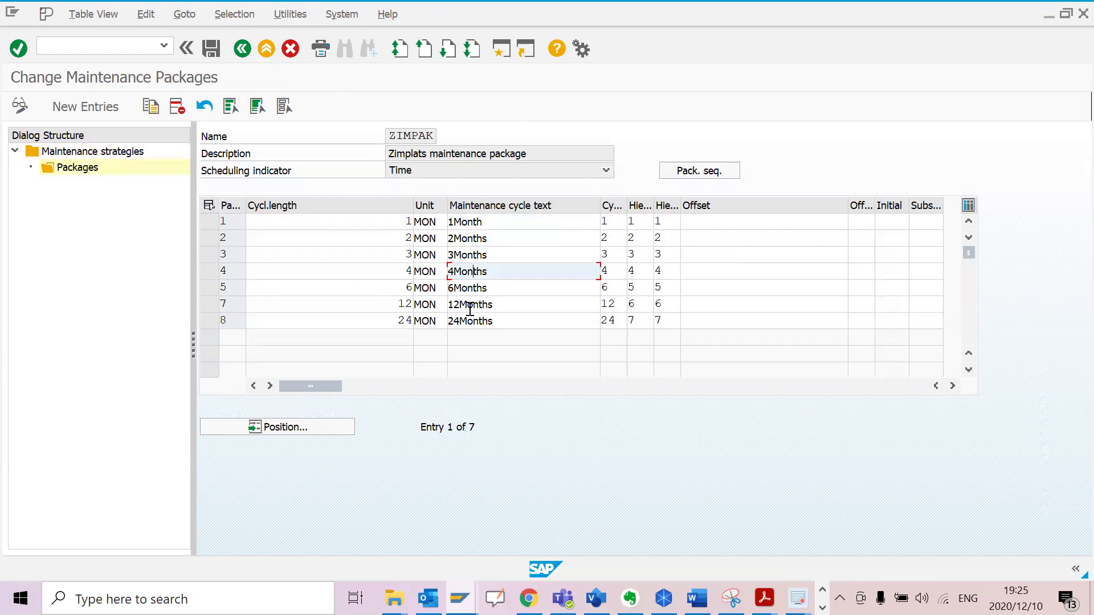
click(469, 305)
click(243, 48)
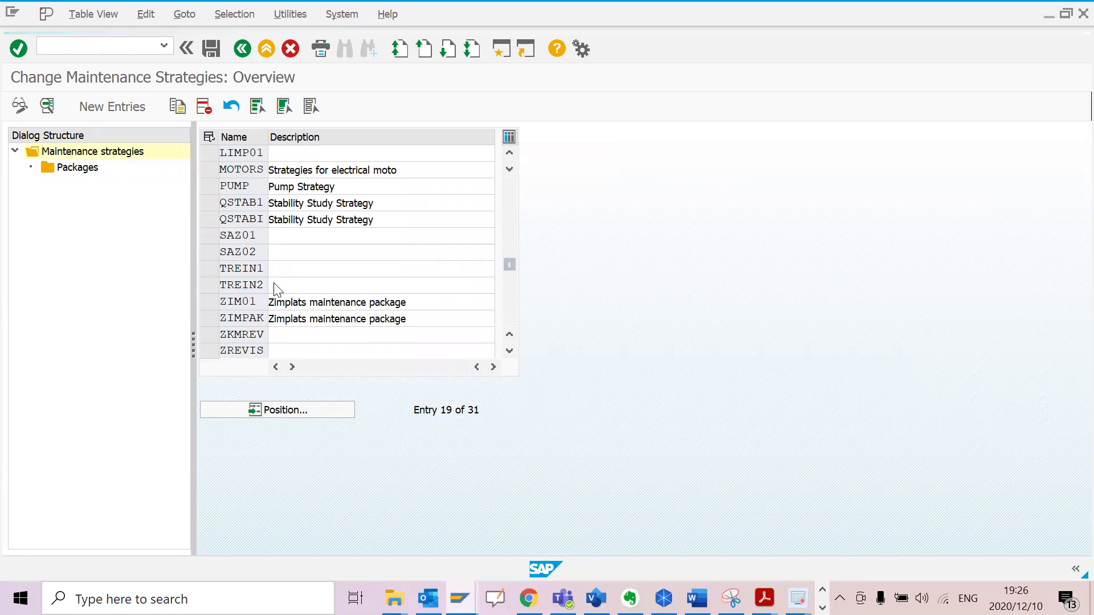
- Check the existing maintenance strategies in the overview and start a new strategy entry
scroll(273, 284, up, 1)
scroll(277, 291, up, 1)
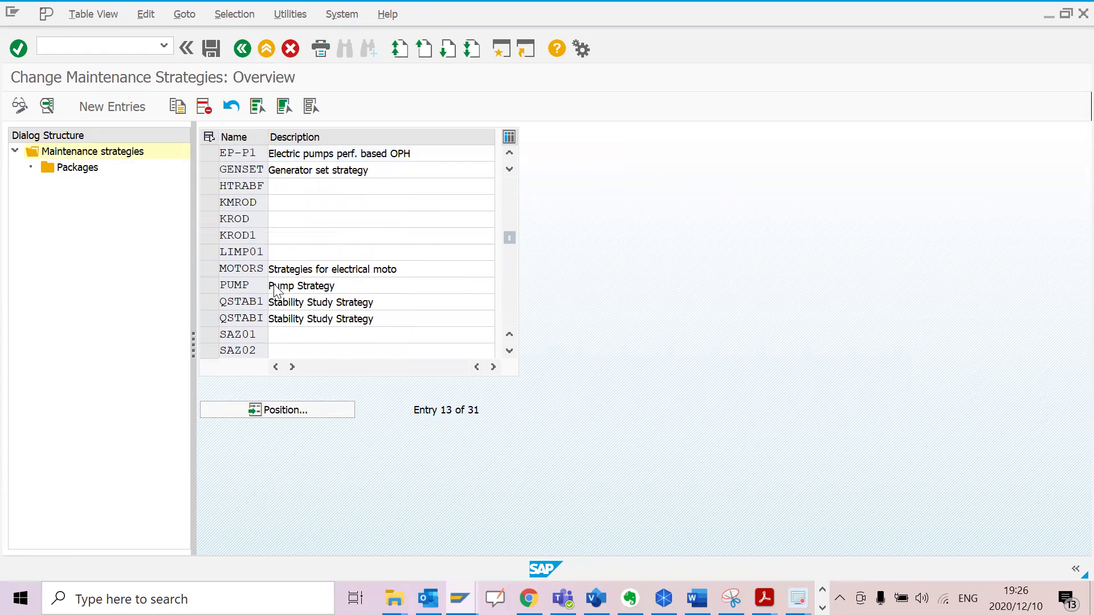
scroll(280, 288, up, 1)
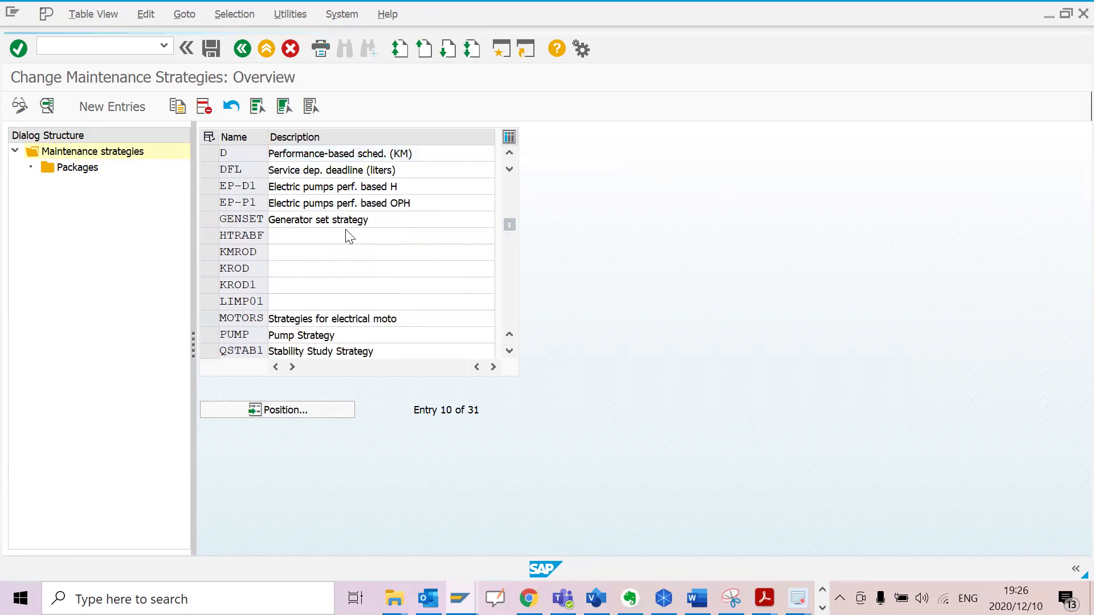
scroll(345, 245, up, 2)
scroll(351, 277, up, 1)
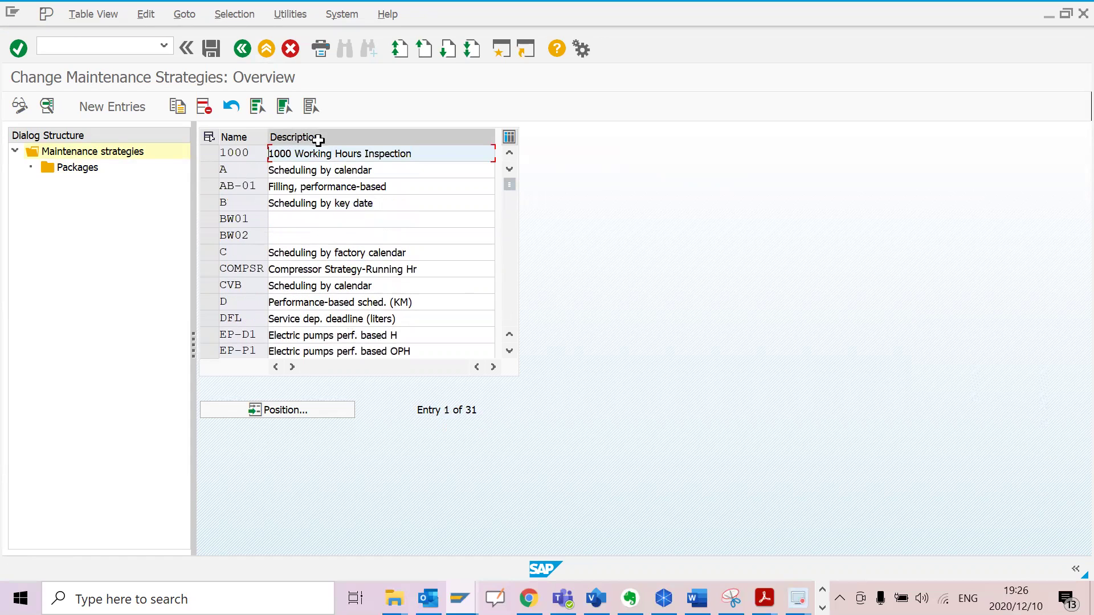
click(100, 106)
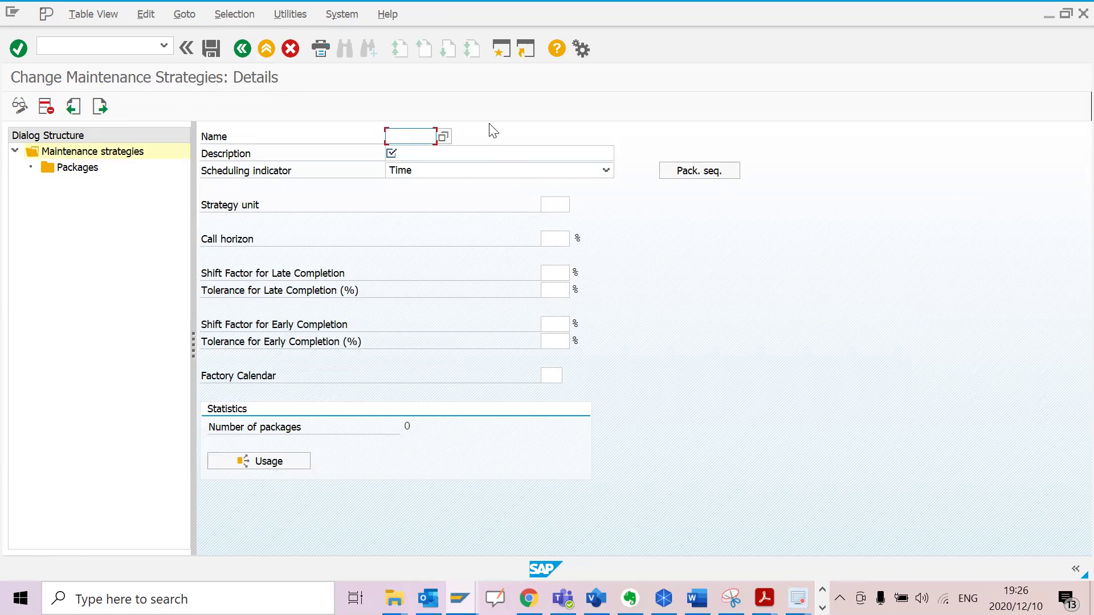
- Name the new maintenance strategy 3PHELM
text(m)
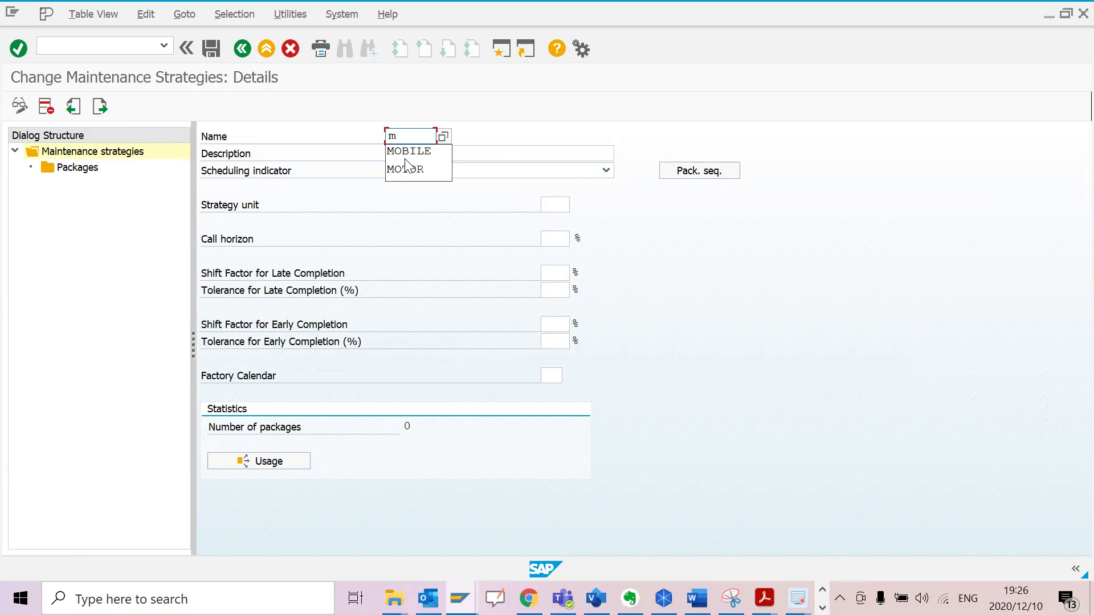
key(BackSpace)
text(3phase)
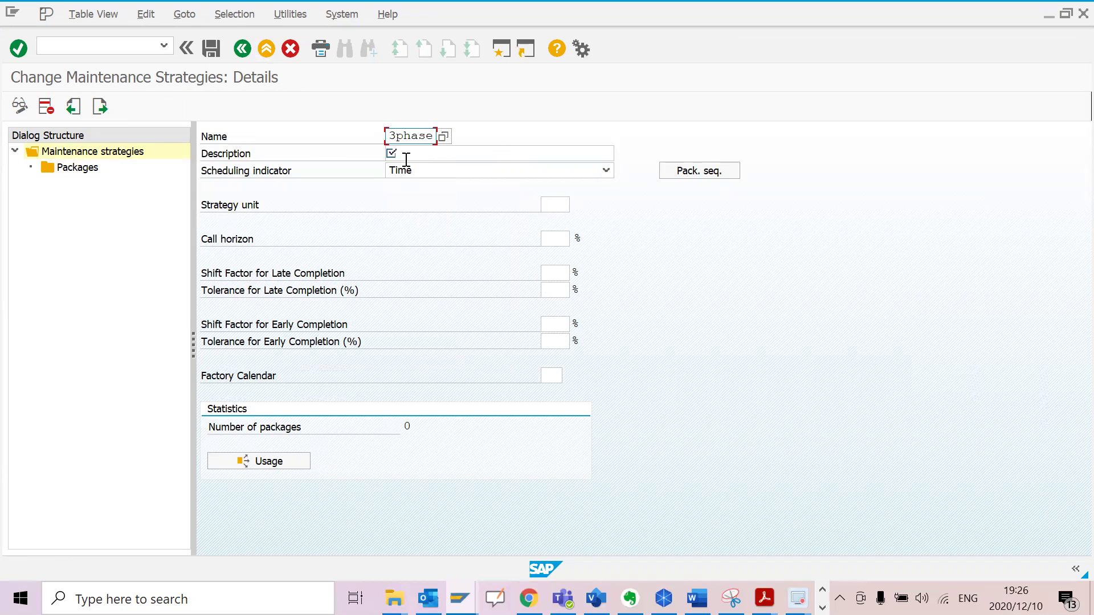
key(BackSpace)
key(BackSpace)
key(BackSpace)
text(mo)
key(BackSpace)
key(BackSpace)
text(ElM)
key(BackSpace)
key(BackSpace)
key(BackSpace)
key(BackSpace)
key(BackSpace)
text(p)
key(BackSpace)
text(PHELM)
- Enter the strategy description "3 Phase Motor Strategy-kWh" and set its scheduling indicator to Activity
click(397, 154)
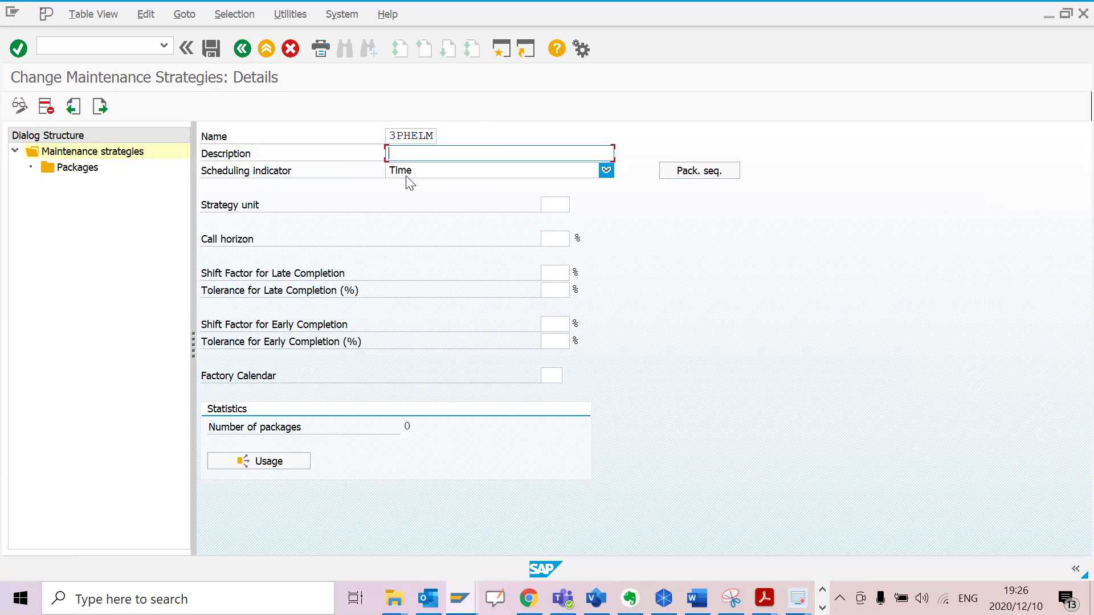
text(3)
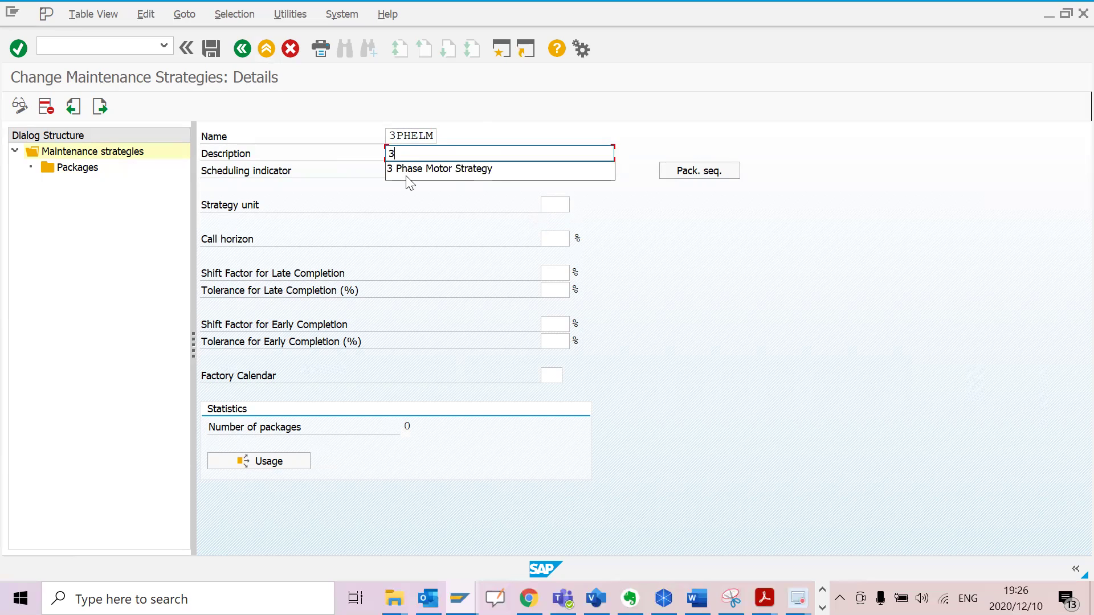
click(405, 170)
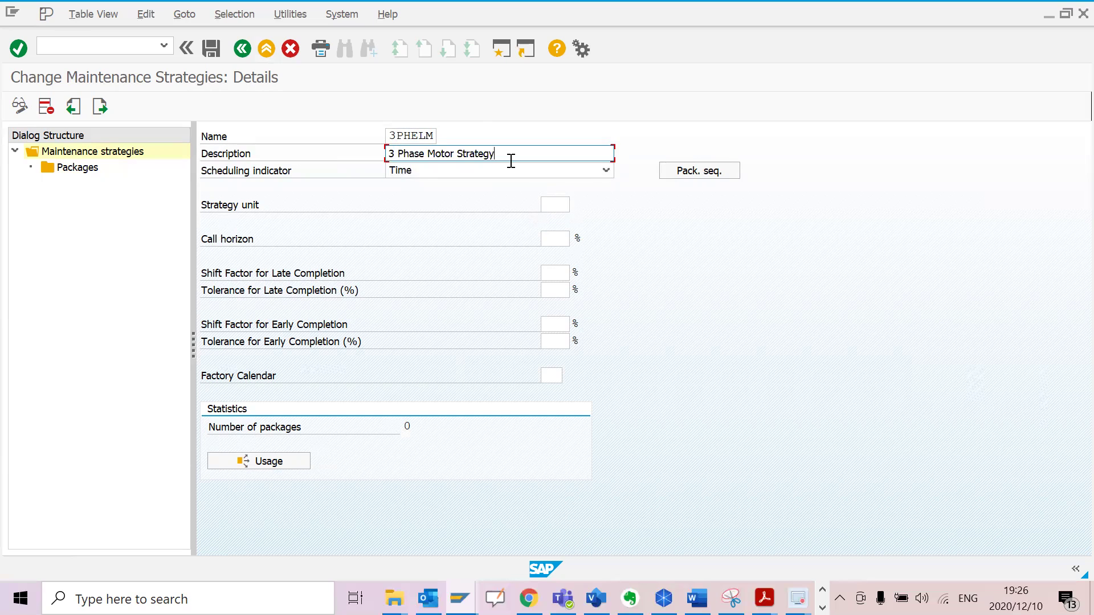
text(-P)
text(rfoma)
key(BackSpace)
key(BackSpace)
key(BackSpace)
key(BackSpace)
key(BackSpace)
key(BackSpace)
key(BackSpace)
text(KW)
key(BackSpace)
key(BackSpace)
text(KwH)
key(BackSpace)
key(BackSpace)
key(BackSpace)
text(k)
key(BackSpace)
text(kWh)
click(606, 171)
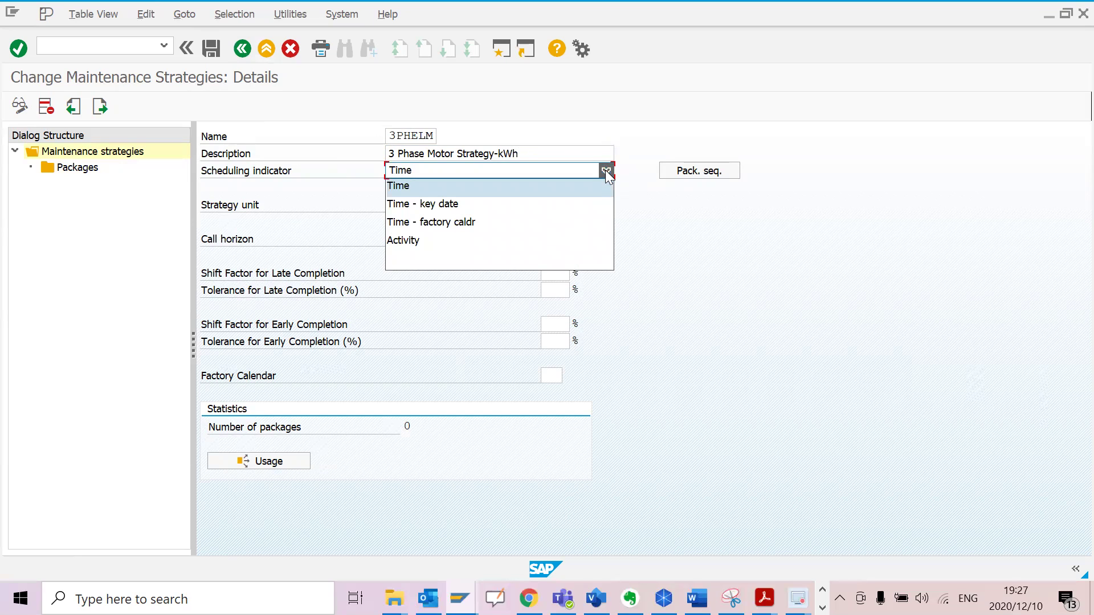
click(404, 241)
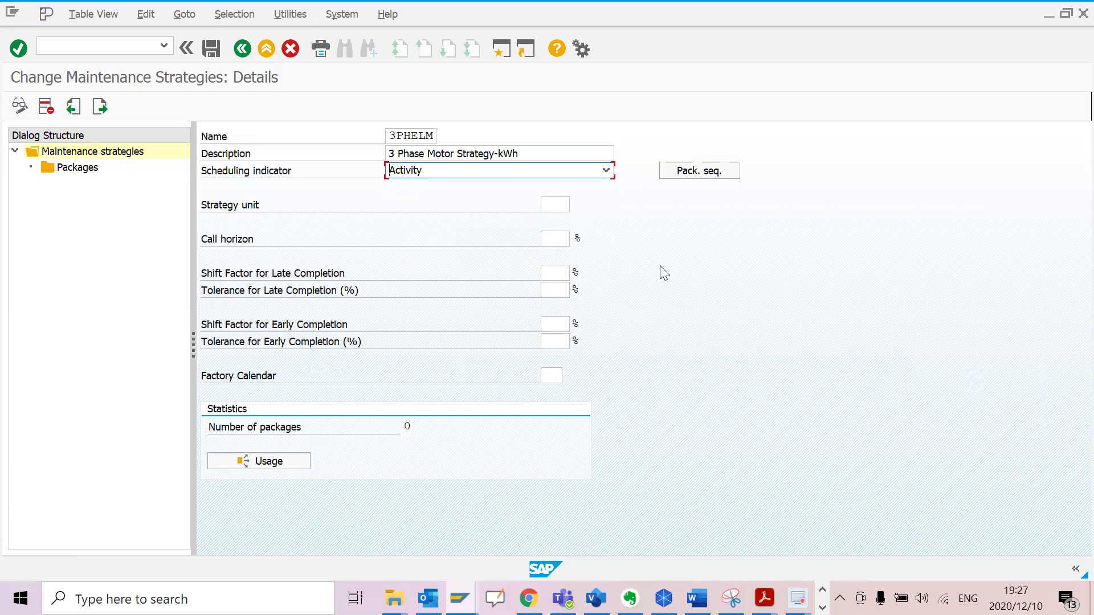
click(551, 204)
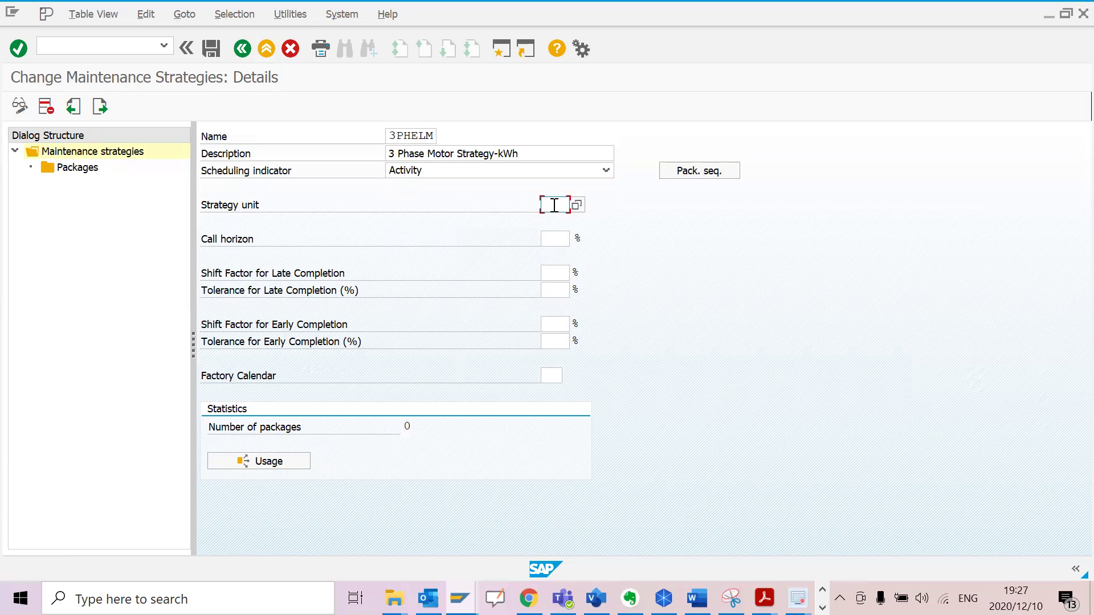
click(555, 206)
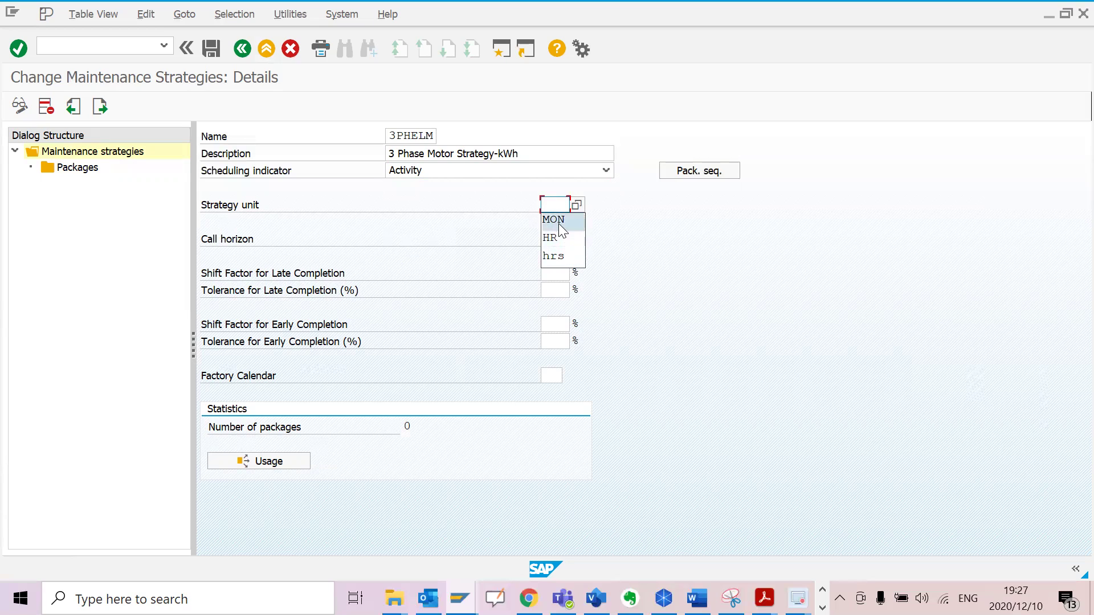
click(562, 239)
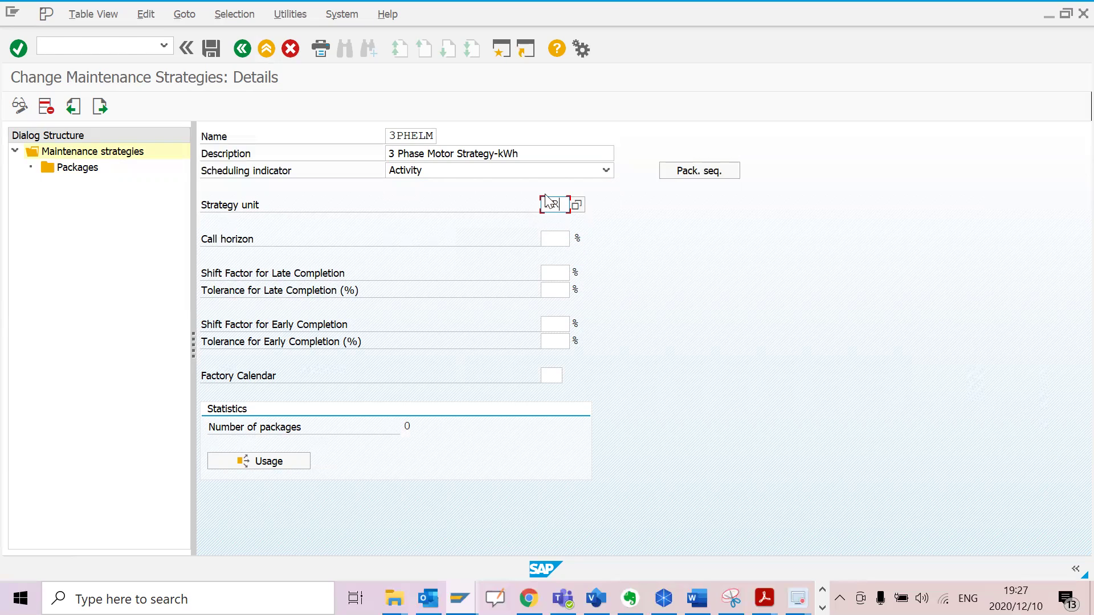
key(BackSpace)
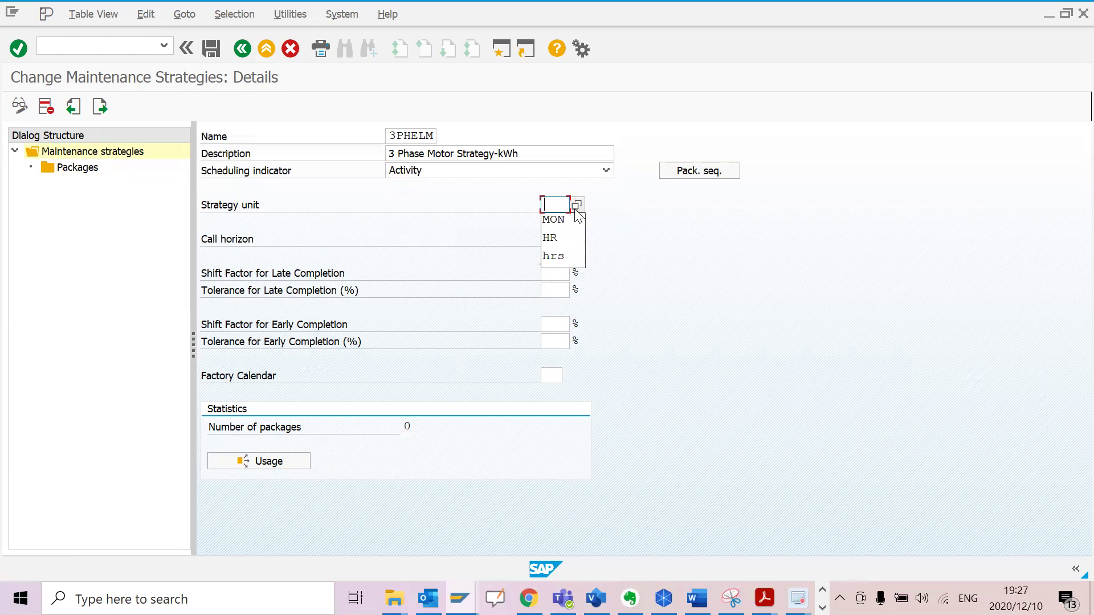
key(BackSpace)
- Select KWH, kilowatt hours, from the list of units as the strategy unit and set the call horizon to 90%
key(Return)
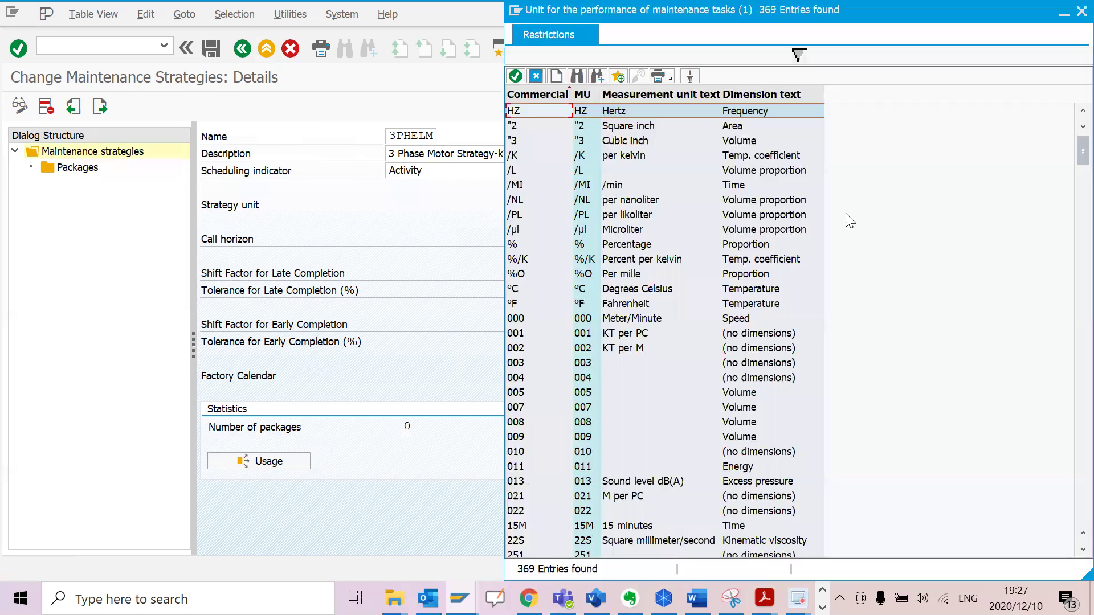
scroll(649, 287, down, 15)
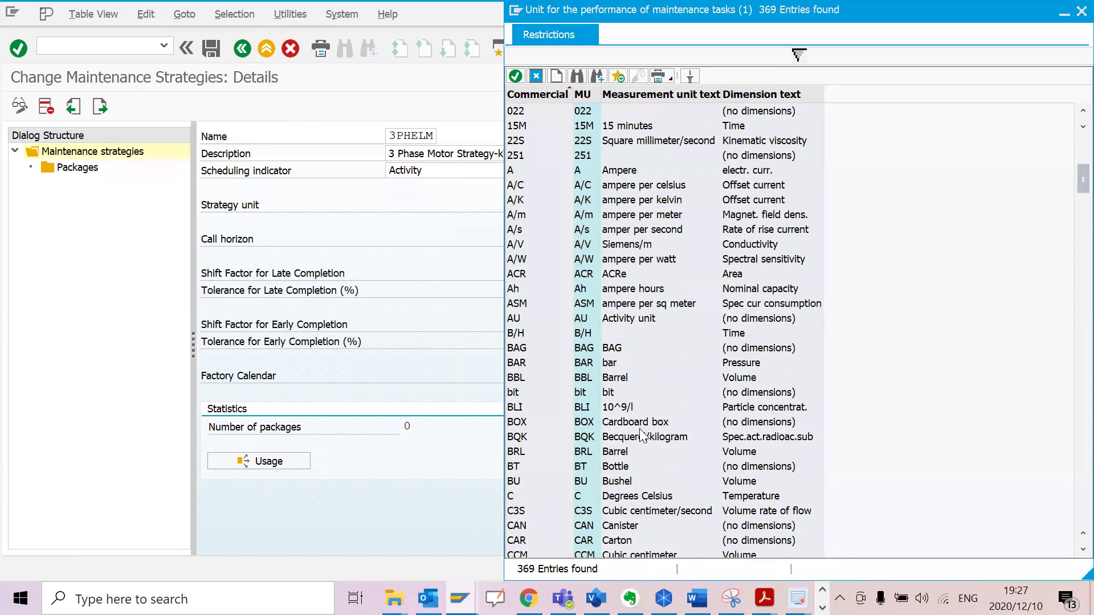
scroll(622, 462, down, 20)
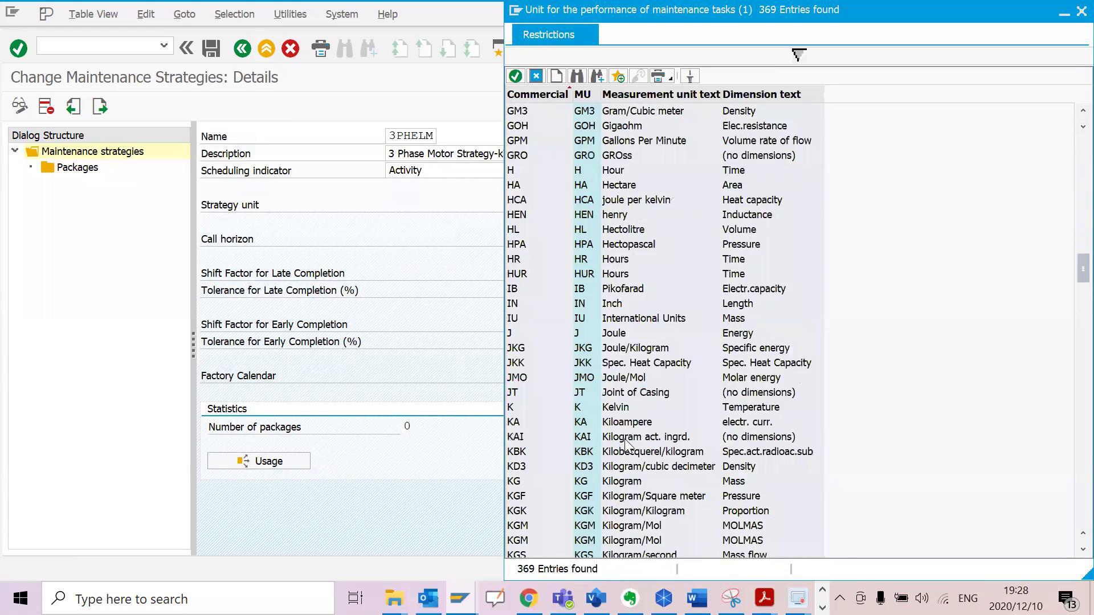
scroll(628, 433, down, 3)
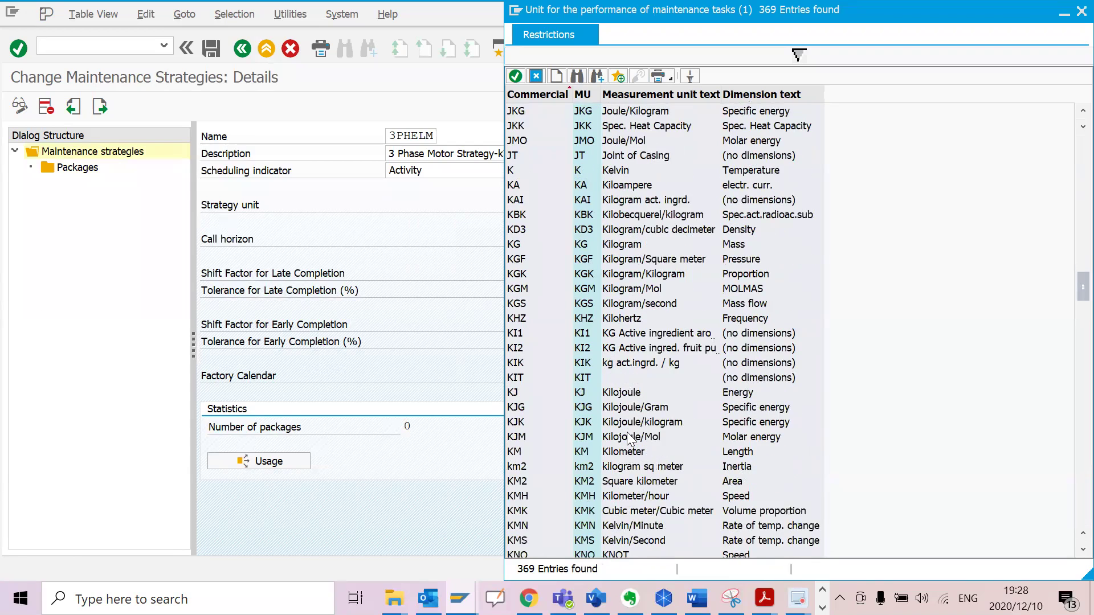
scroll(629, 438, down, 3)
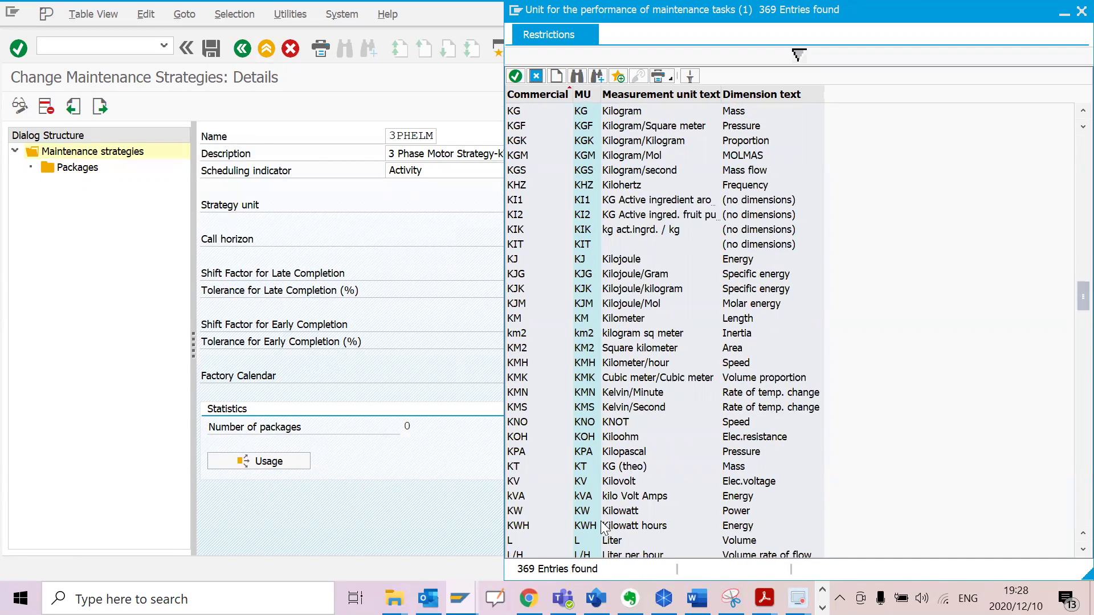
scroll(630, 524, down, 1)
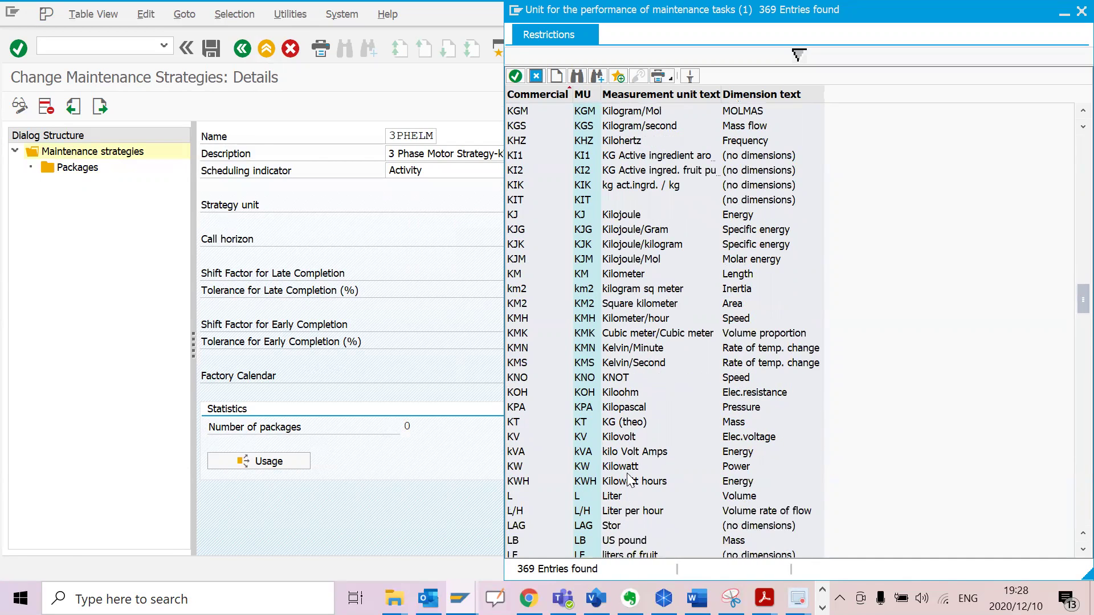
scroll(628, 480, down, 2)
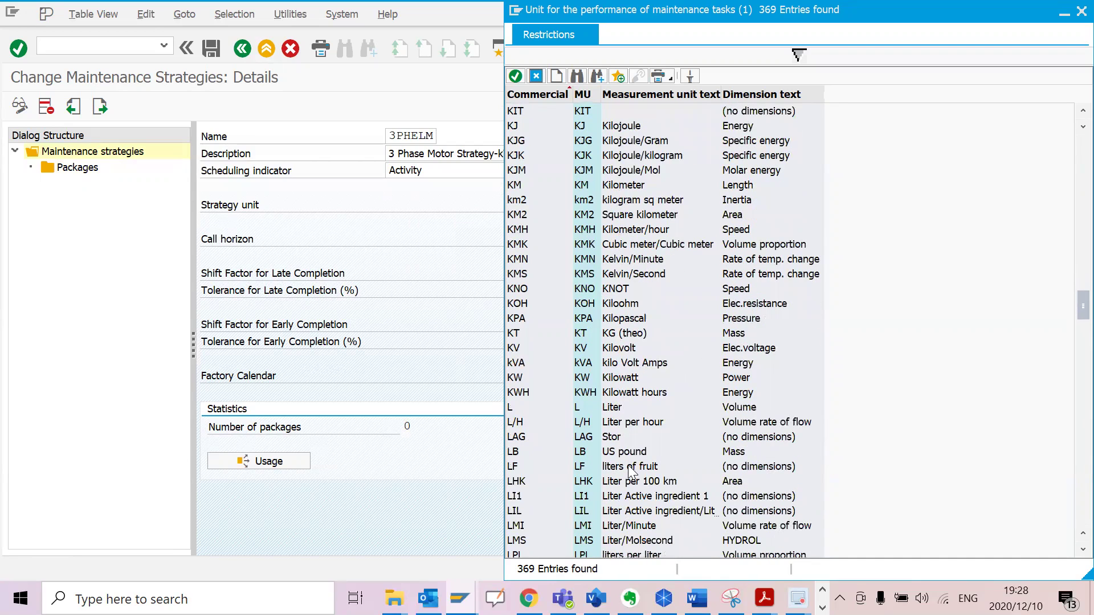
click(627, 396)
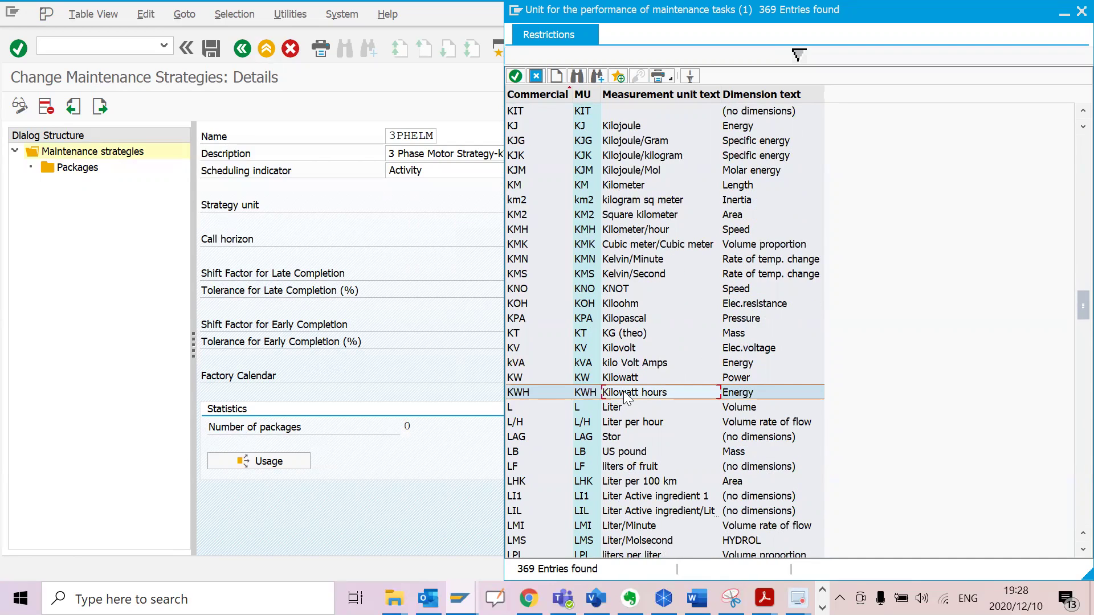
double_click(541, 392)
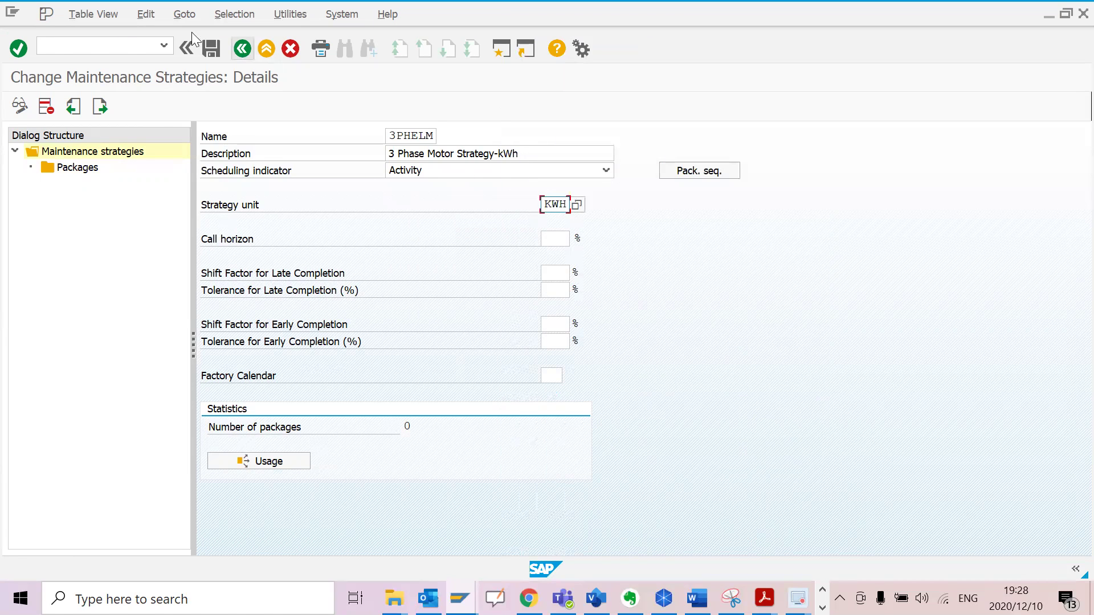
click(19, 48)
click(568, 243)
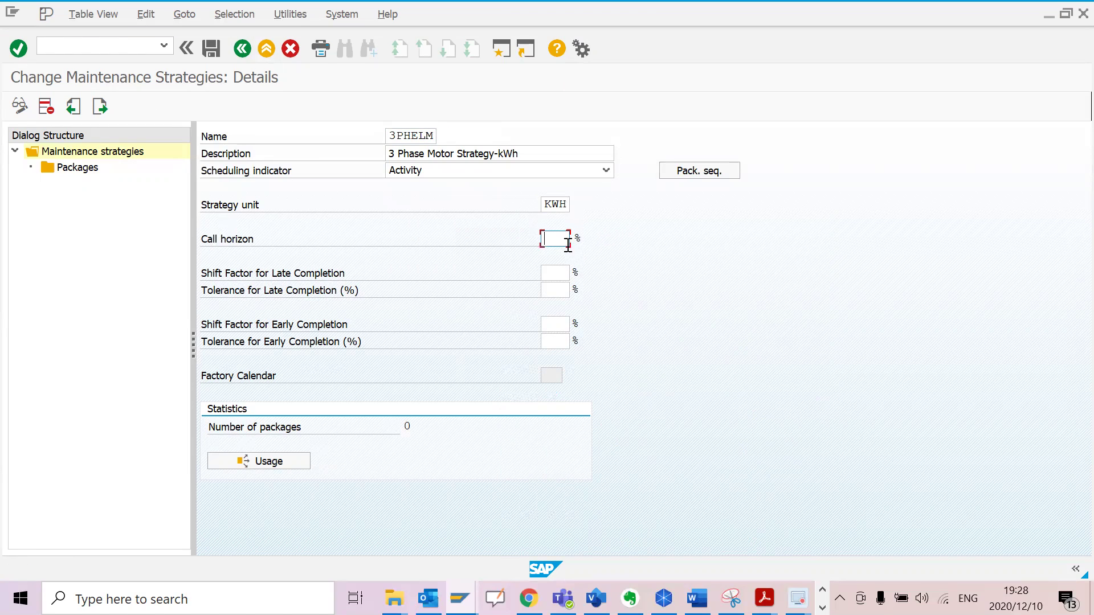
text(90)
- Examine the shift factor and tolerance fields for late and early completion, along with the call horizon
click(558, 272)
click(555, 289)
click(554, 323)
click(552, 338)
click(552, 323)
click(551, 289)
click(550, 272)
click(554, 289)
click(555, 323)
click(557, 342)
click(565, 235)
- Open new entries for the strategy's packages and add package 1 with a cycle length of 500 KWH
click(75, 169)
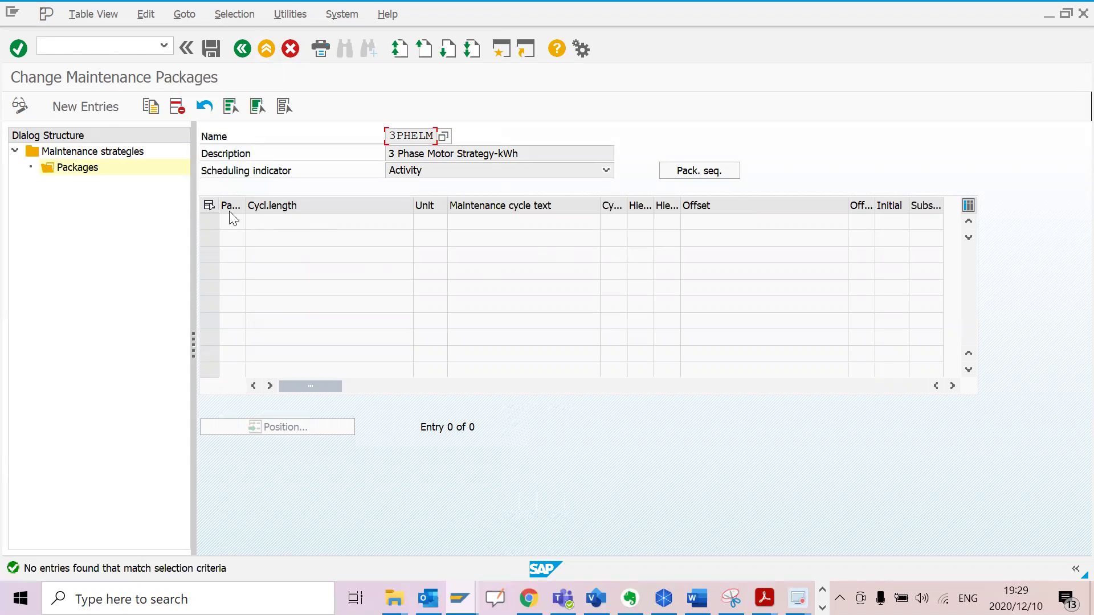
click(92, 106)
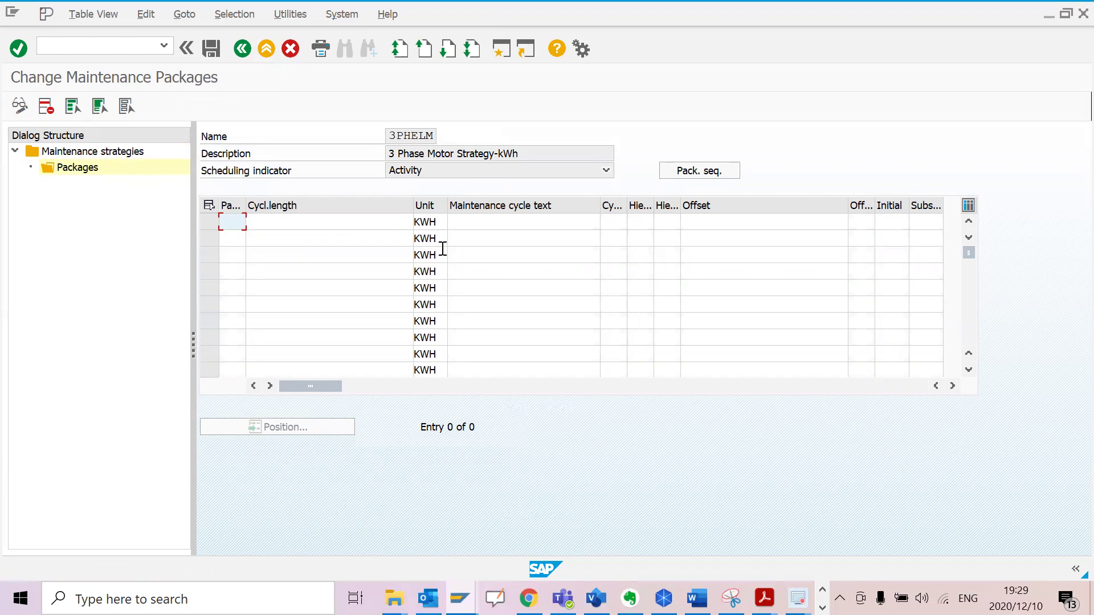
text(1)
click(327, 221)
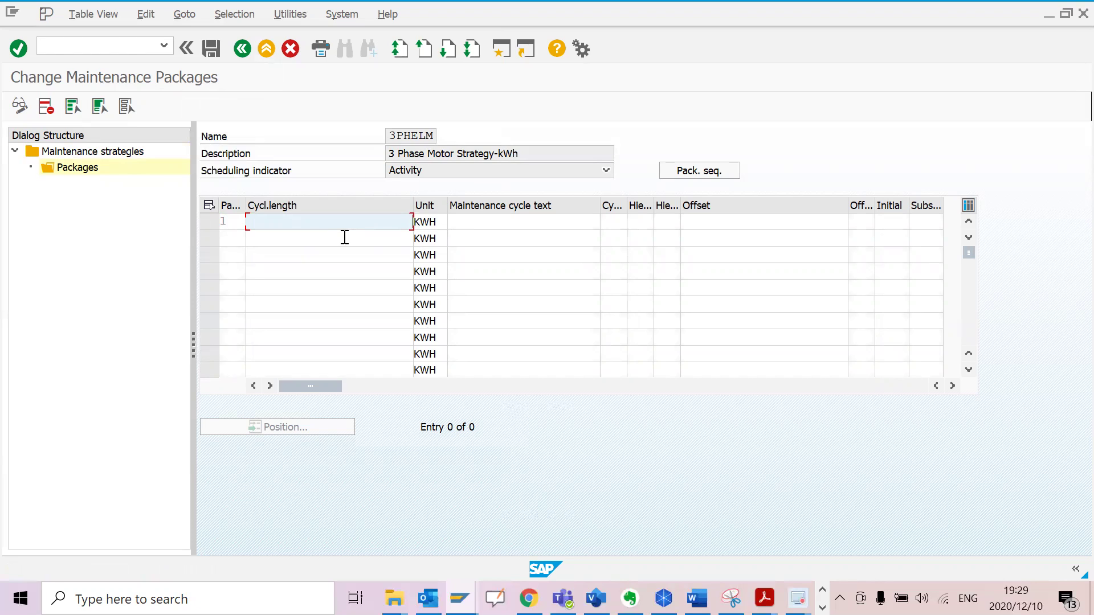
text(500)
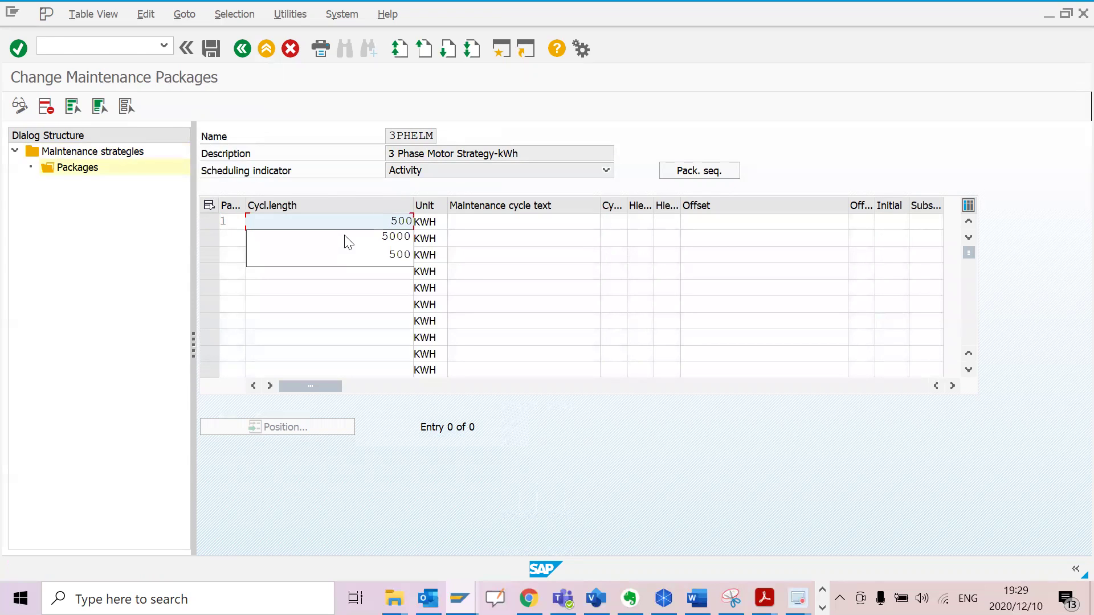
click(370, 188)
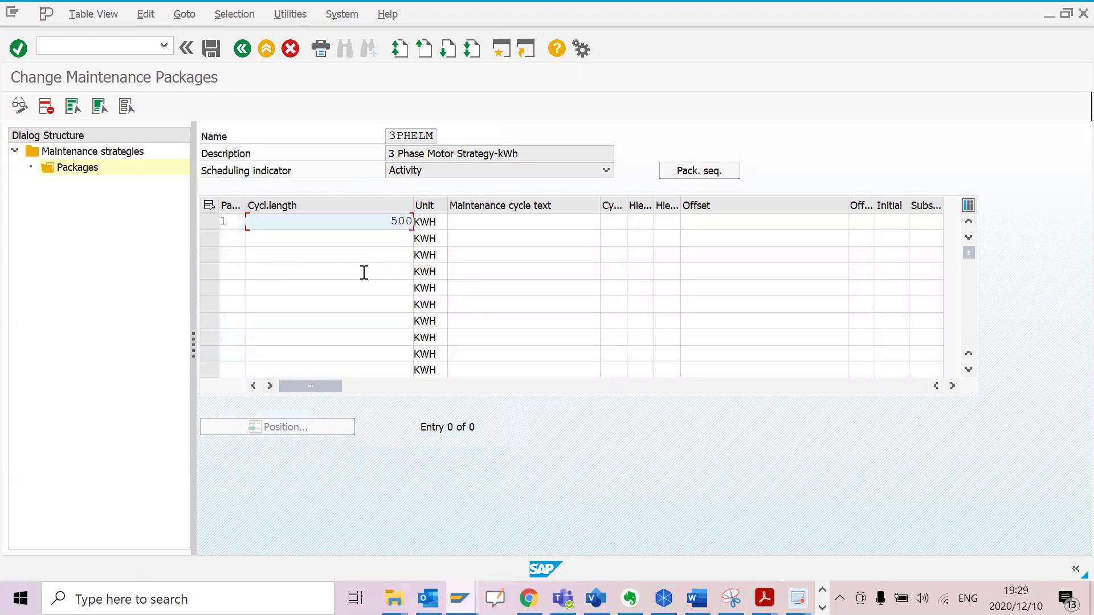
- Enter "Every 500 Kilowatt Hours" as the maintenance cycle text of package 1
click(500, 228)
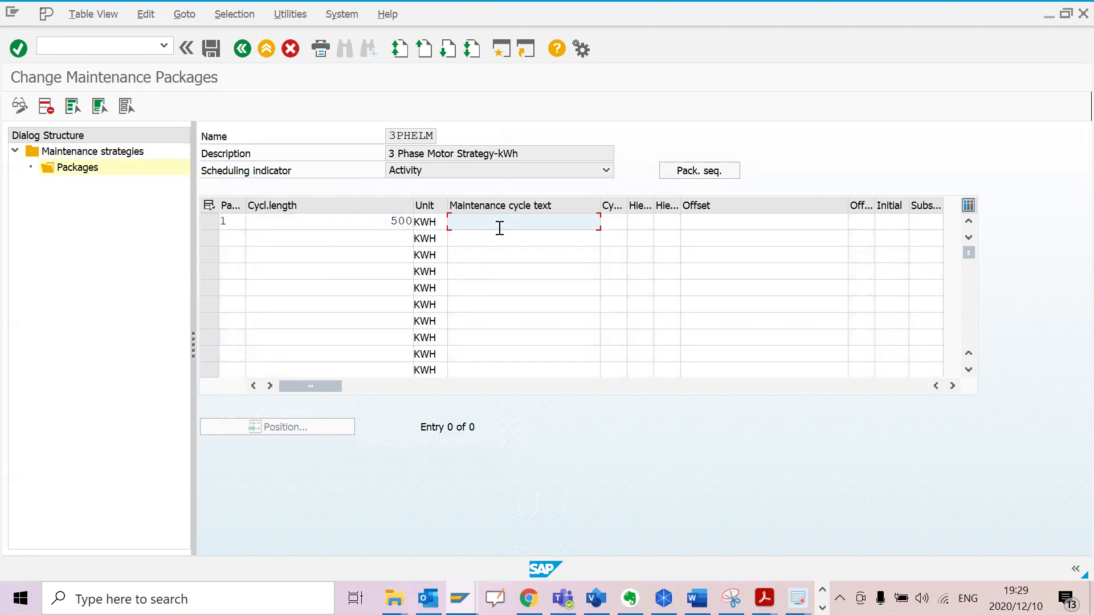
text(E)
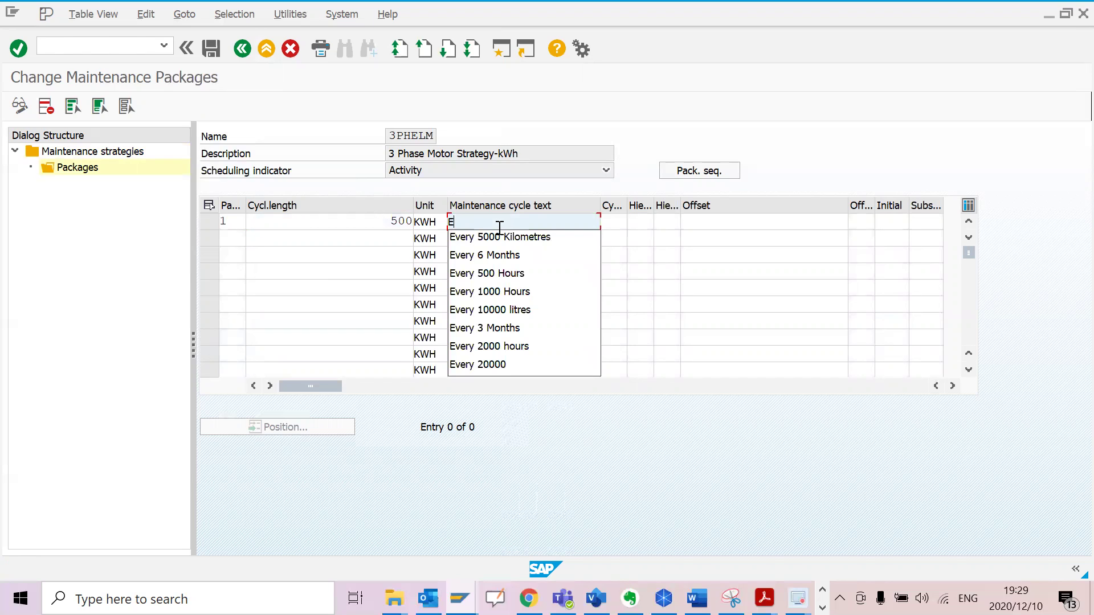
click(502, 238)
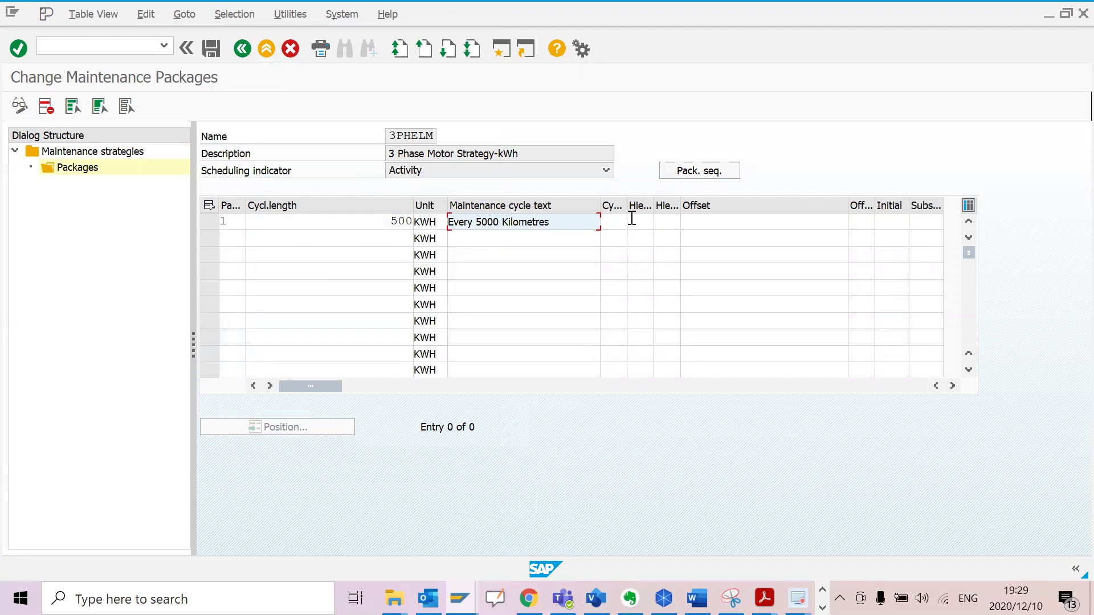
key(BackSpace)
key(BackSpace)
key(BackSpace)
key(BackSpace)
key(BackSpace)
key(BackSpace)
key(BackSpace)
key(BackSpace)
key(BackSpace)
key(BackSpace)
key(BackSpace)
key(BackSpace)
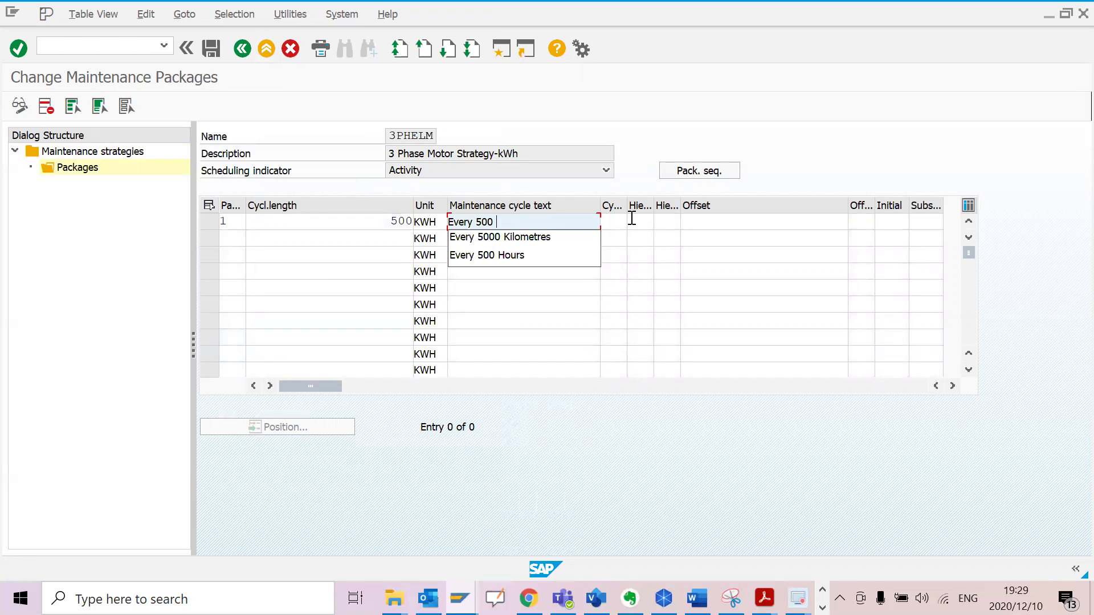
text(kO)
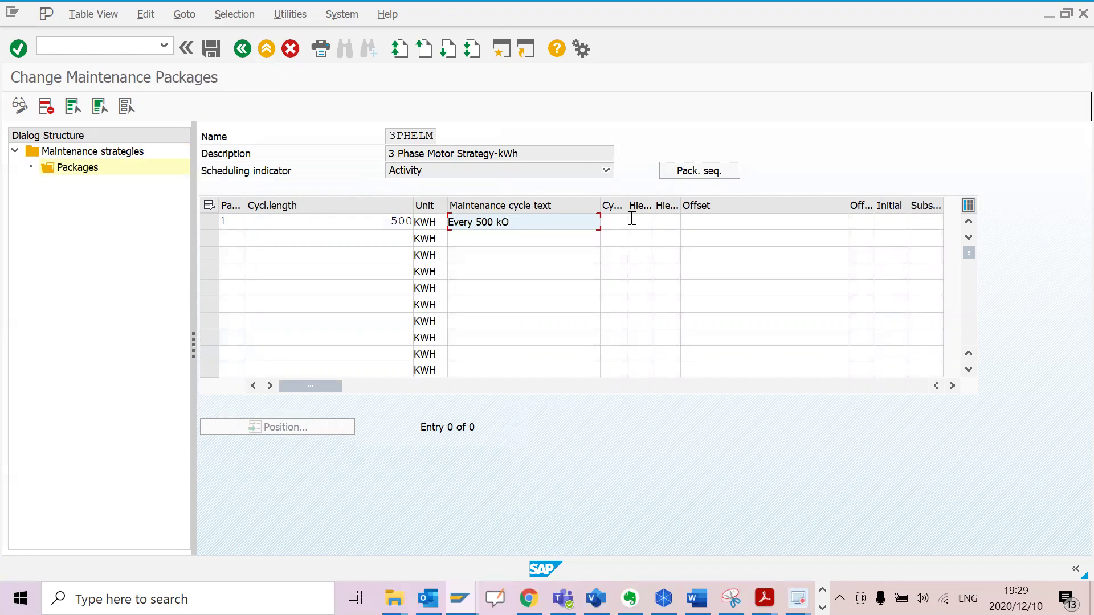
key(BackSpace)
key(BackSpace)
text(Kilowatt Hours)
- Add package 2 with a cycle length of 1000 KWH
click(229, 237)
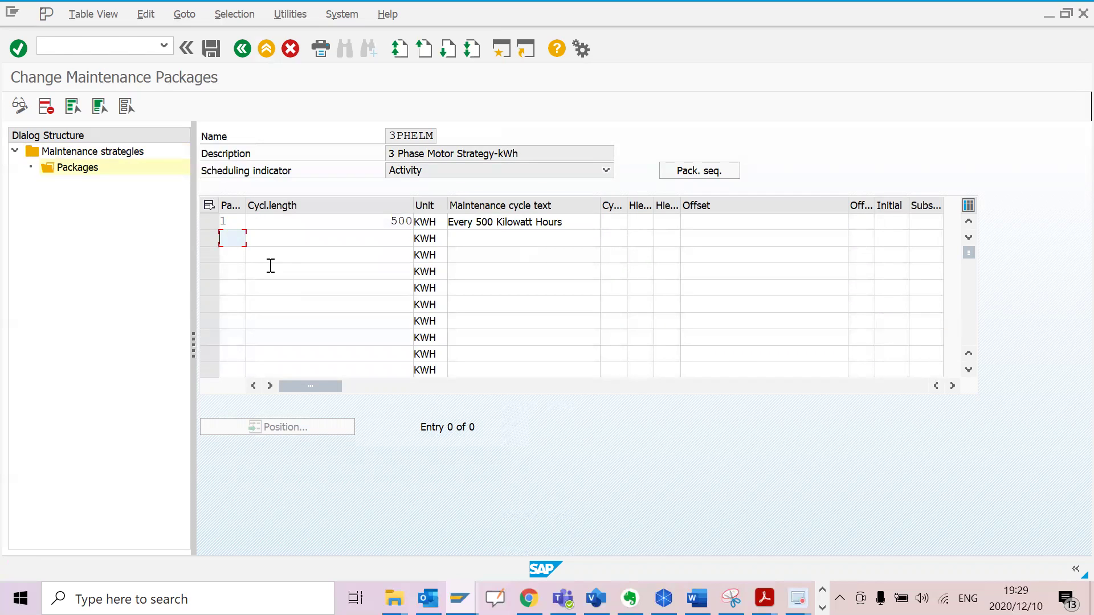
text(2)
click(384, 242)
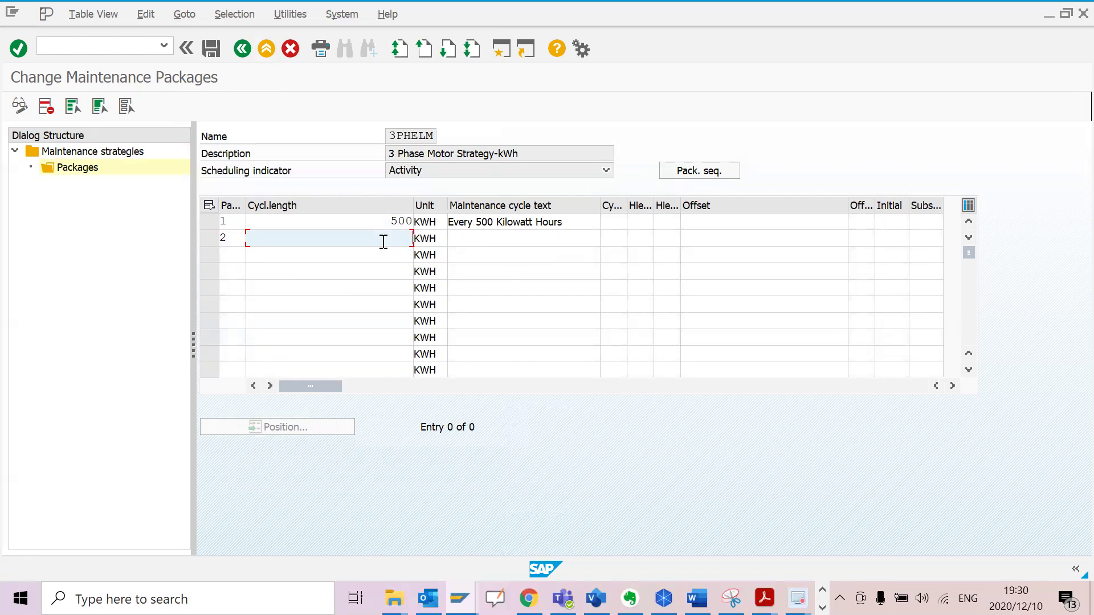
text(100)
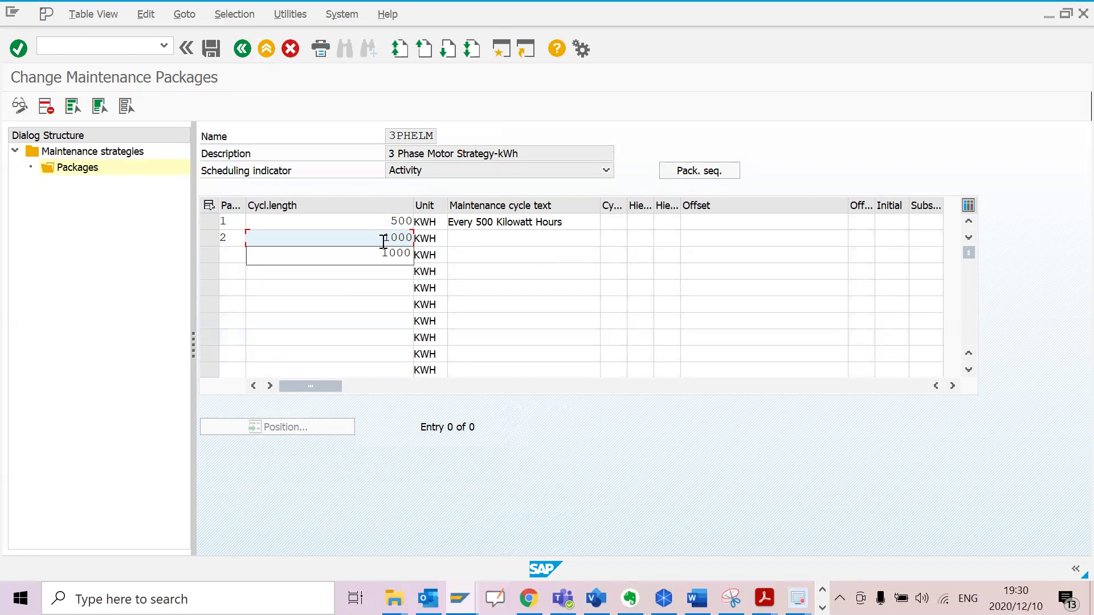
text(0)
- Copy package 1's cycle text to package 2 and change it to "Every 1000 Kilowatt Hours"
click(510, 239)
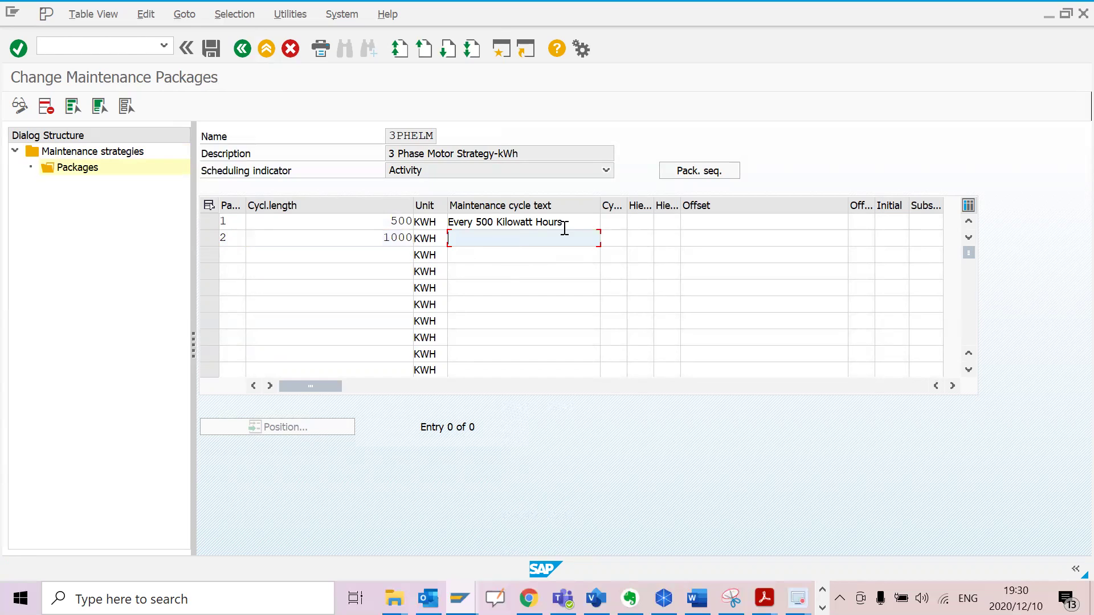
key(Up)
key(ctrl+c)
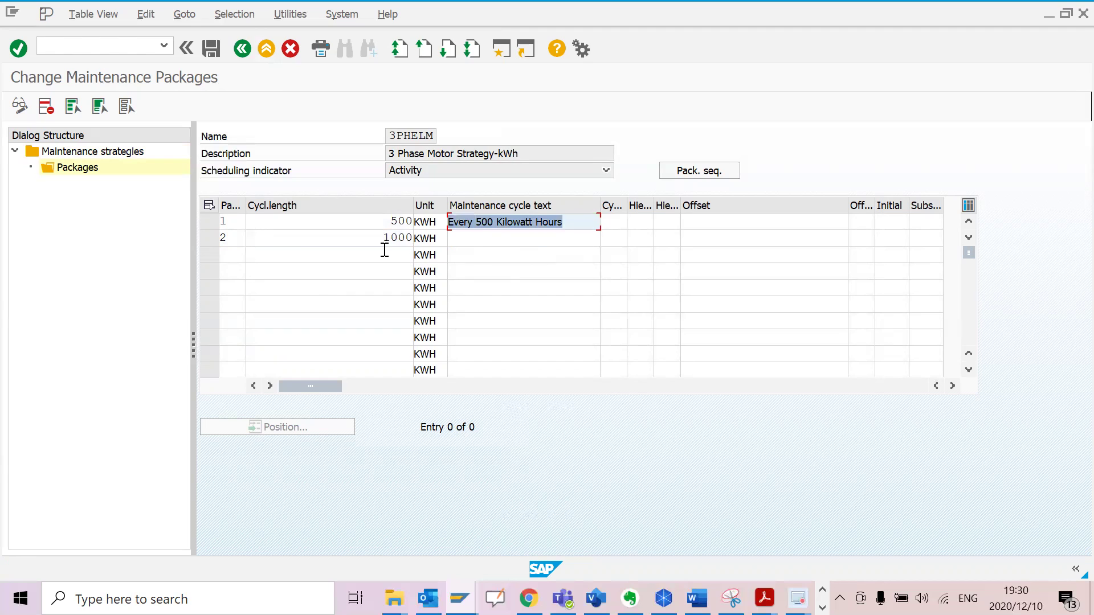
key(Left)
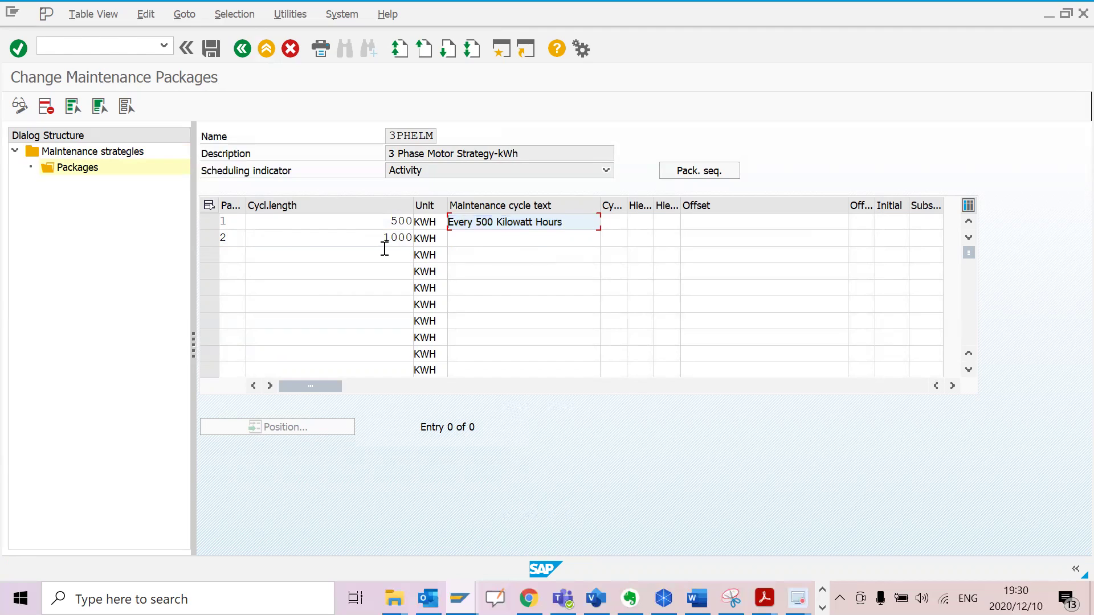
key(Down)
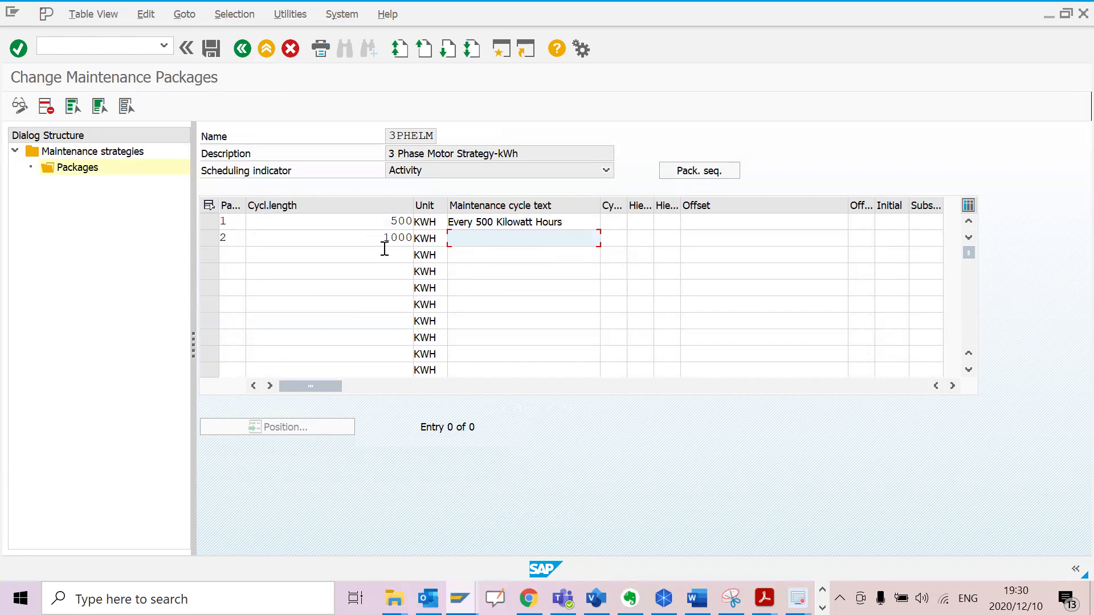
key(ctrl+v)
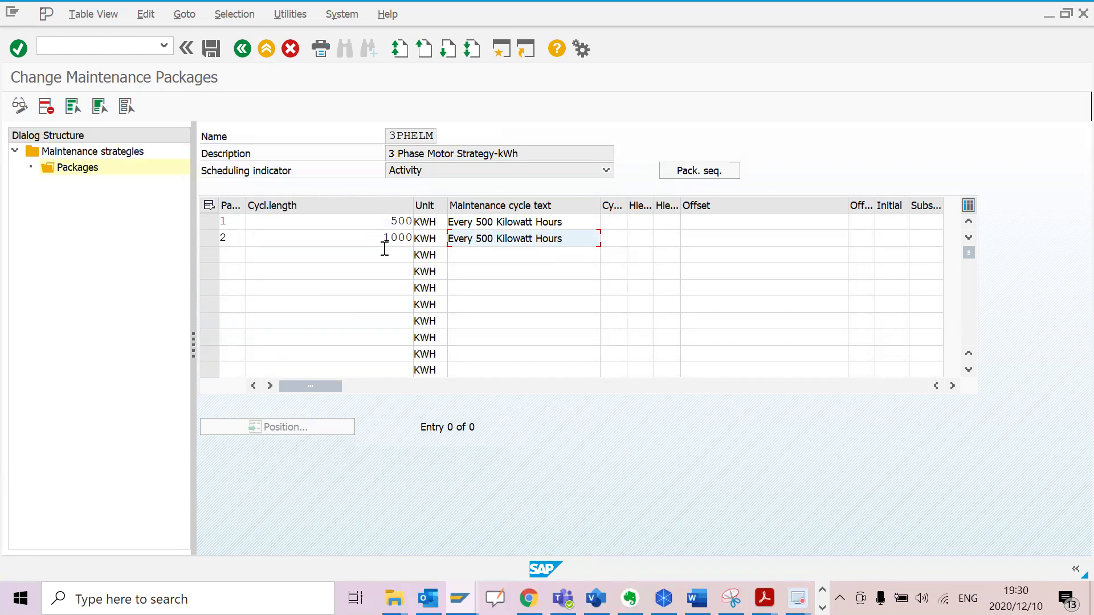
key(BackSpace)
key(BackSpace)
key(BackSpace)
key(BackSpace)
key(BackSpace)
key(BackSpace)
key(BackSpace)
key(BackSpace)
key(BackSpace)
key(BackSpace)
key(BackSpace)
key(BackSpace)
key(BackSpace)
key(BackSpace)
key(BackSpace)
key(BackSpace)
key(BackSpace)
key(BackSpace)
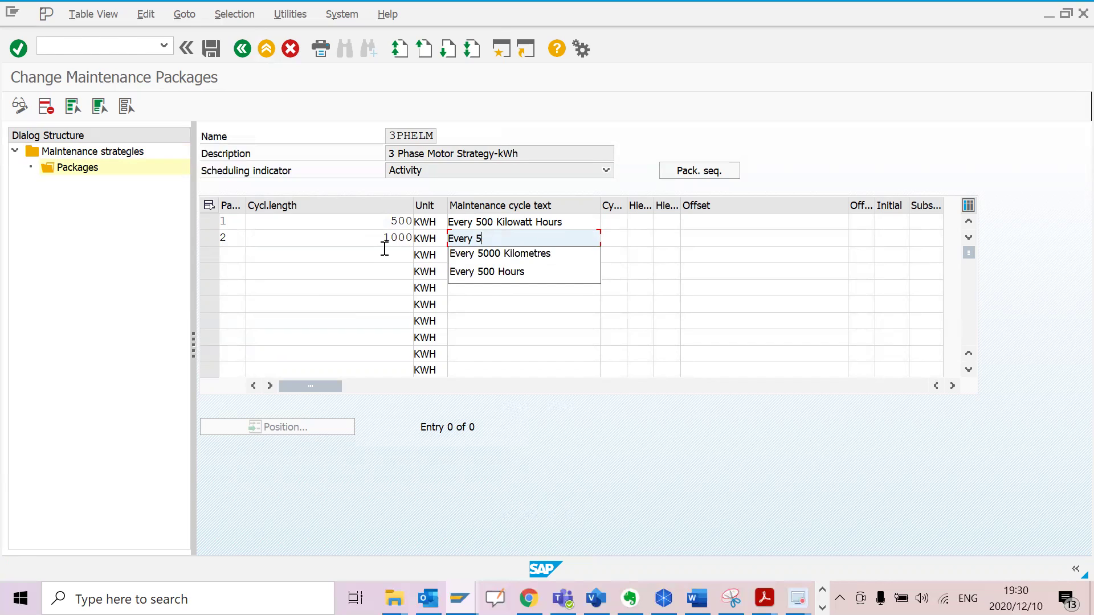
text(1000)
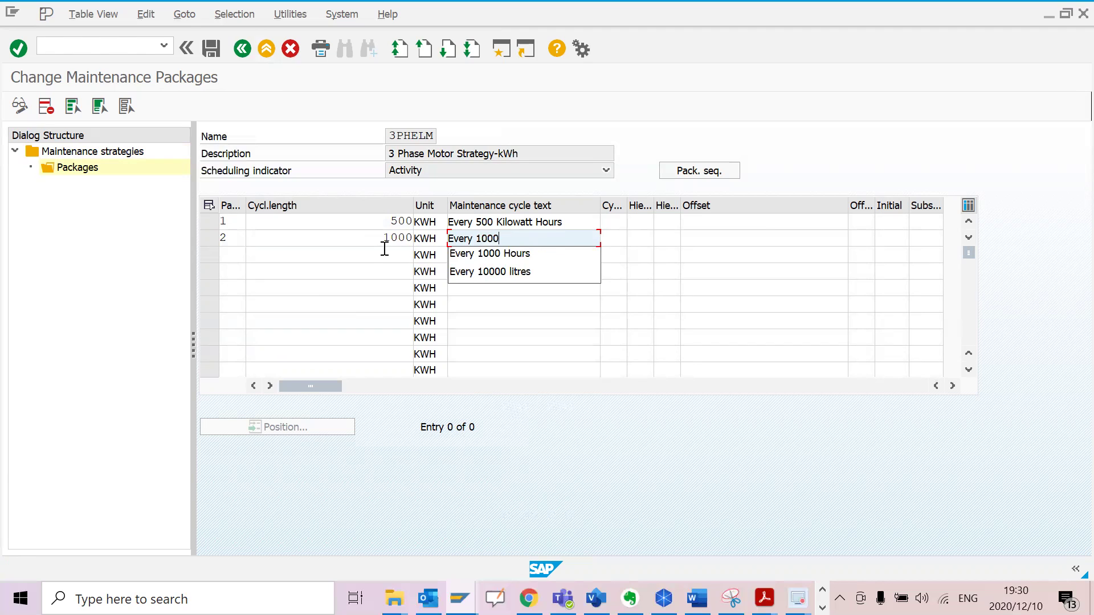
text(o)
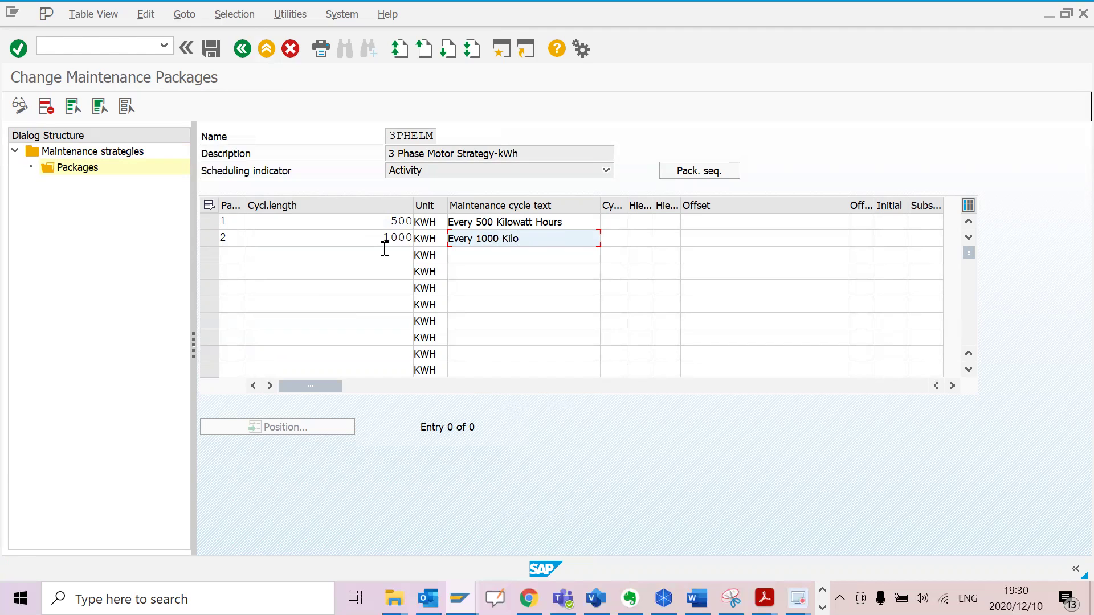
text(watt Hours)
key(Return)
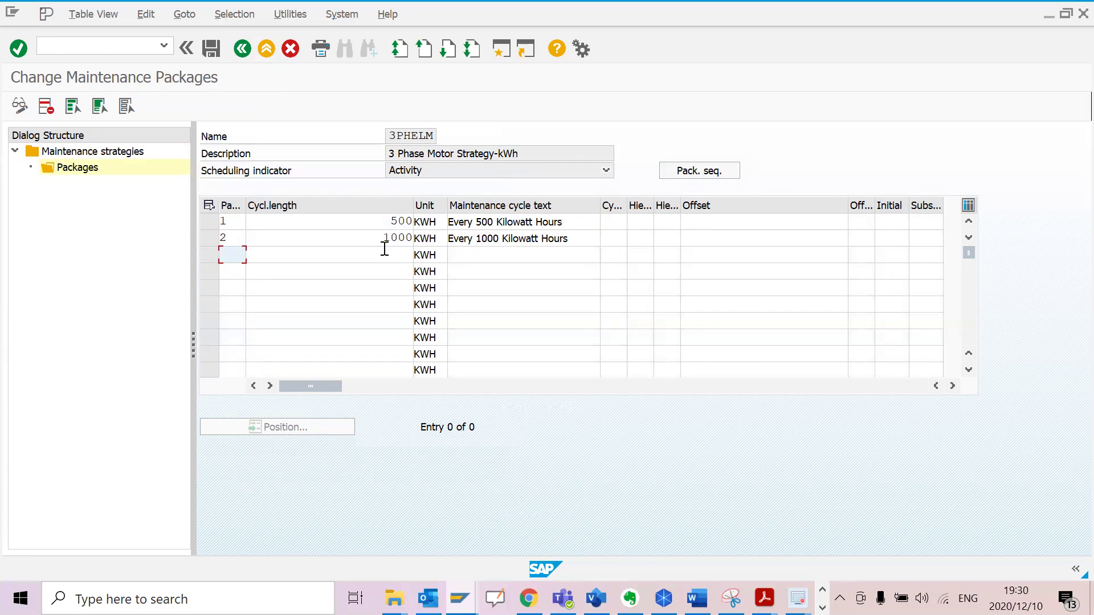
- Add package 3 with a cycle length of 5000 KWH
text(3)
click(384, 251)
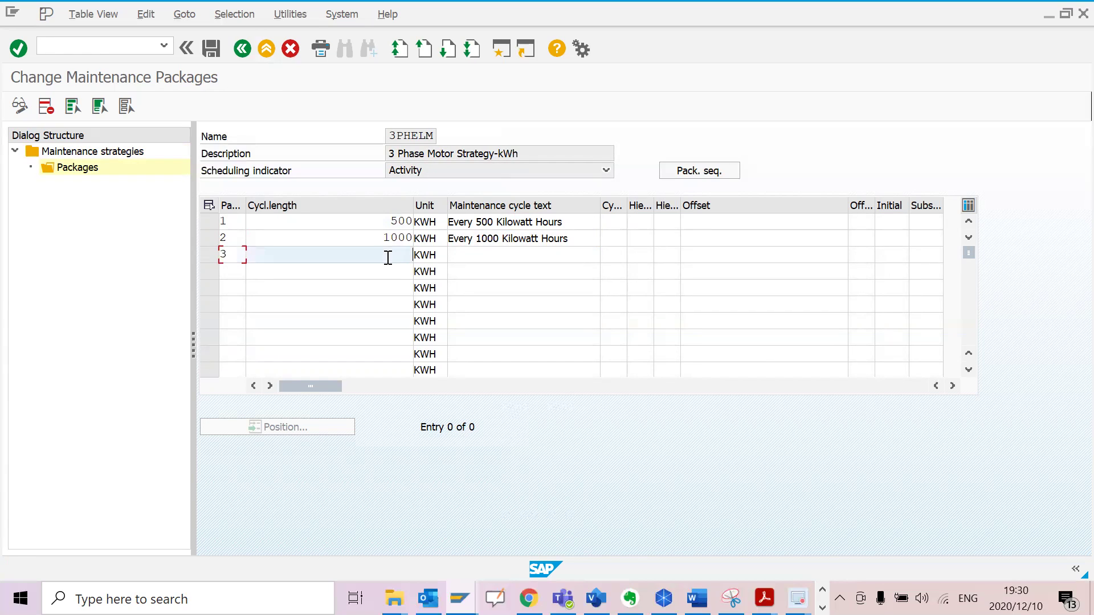
text(5000)
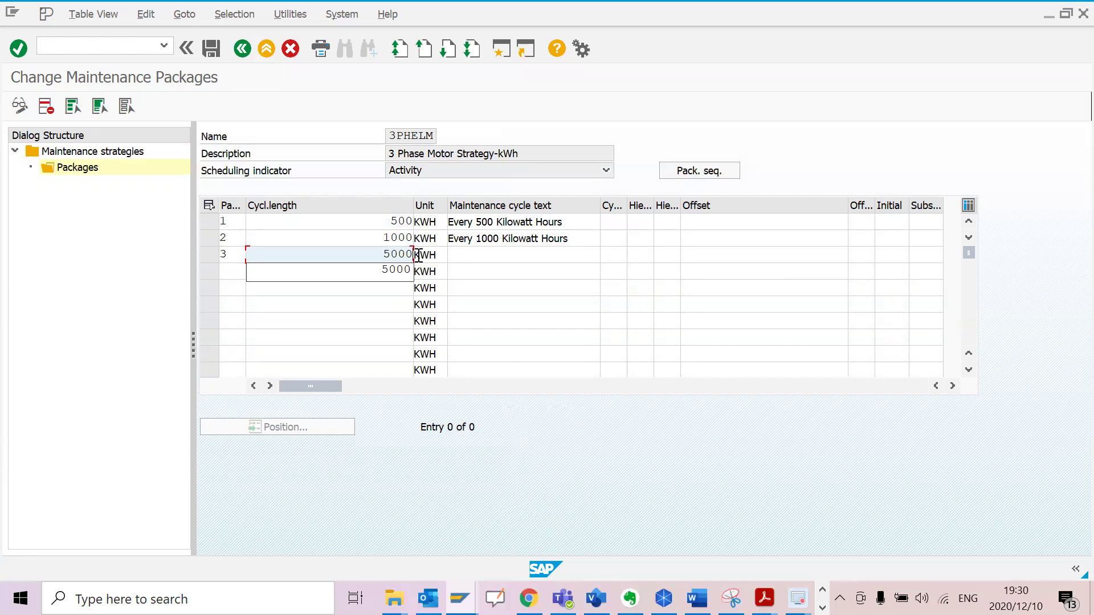
- Enter "Every 5000 Kilowatt Hours" as the maintenance cycle text of package 3
click(496, 255)
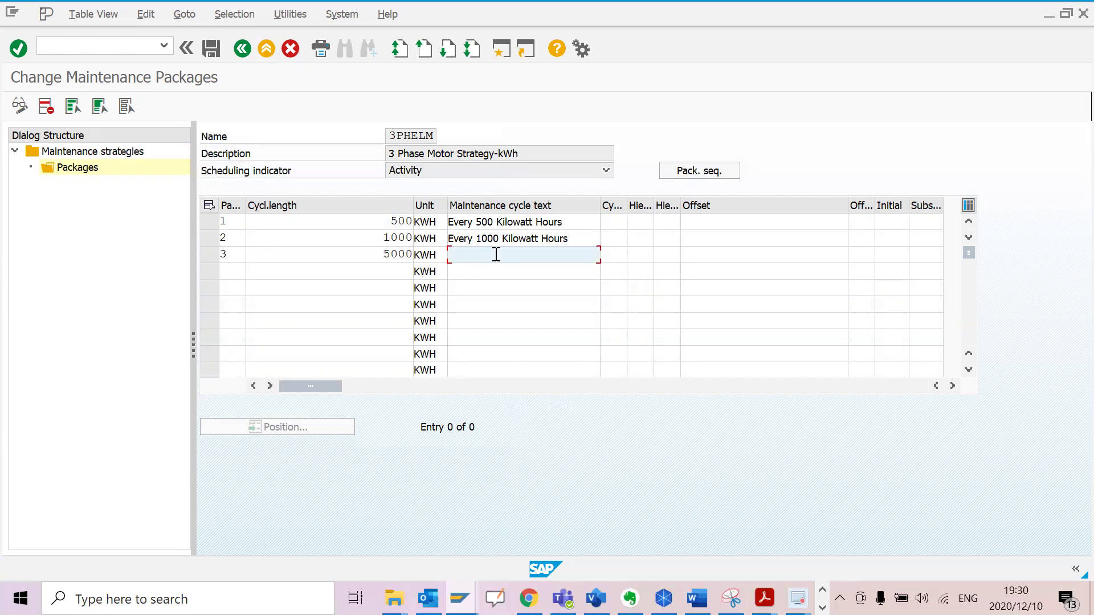
text(E)
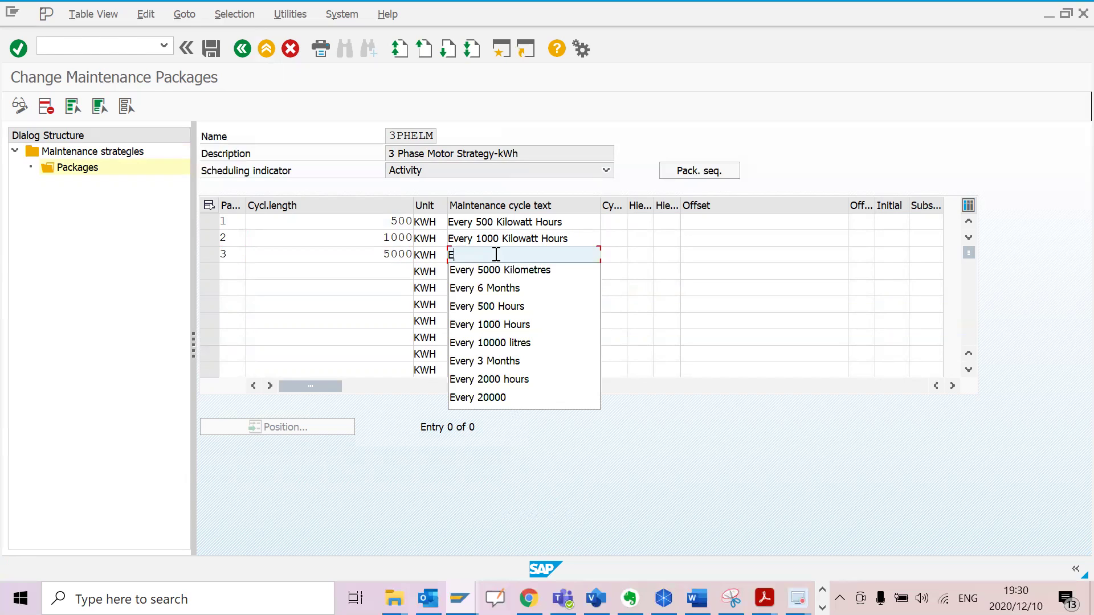
click(495, 270)
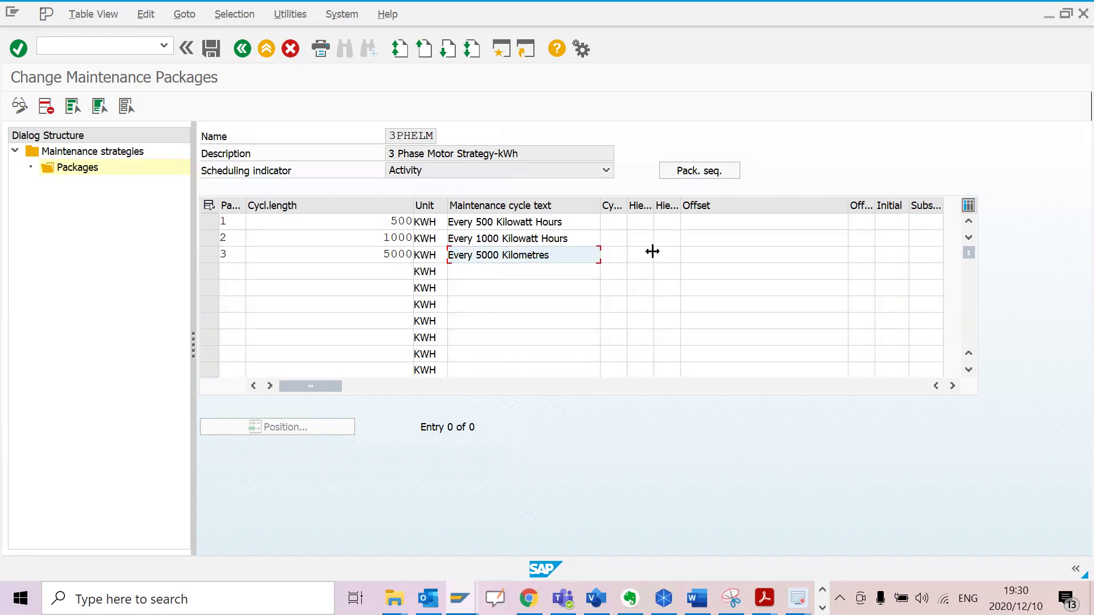
key(BackSpace)
key(BackSpace)
key(BackSpace)
key(BackSpace)
key(BackSpace)
key(BackSpace)
key(BackSpace)
key(BackSpace)
key(BackSpace)
key(BackSpace)
key(BackSpace)
key(BackSpace)
key(BackSpace)
key(BackSpace)
key(BackSpace)
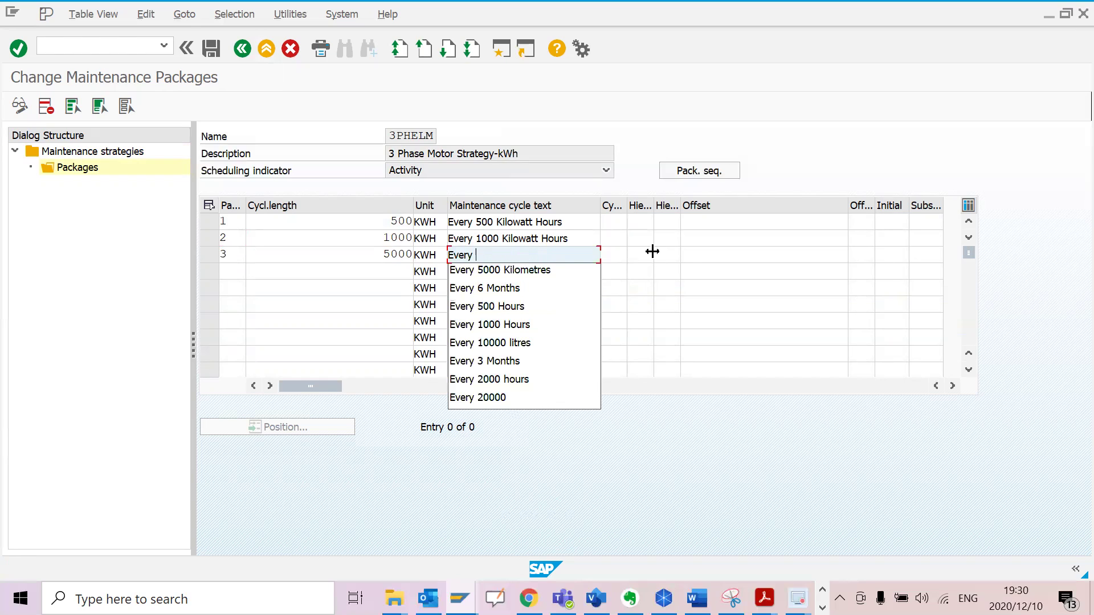
text(5000)
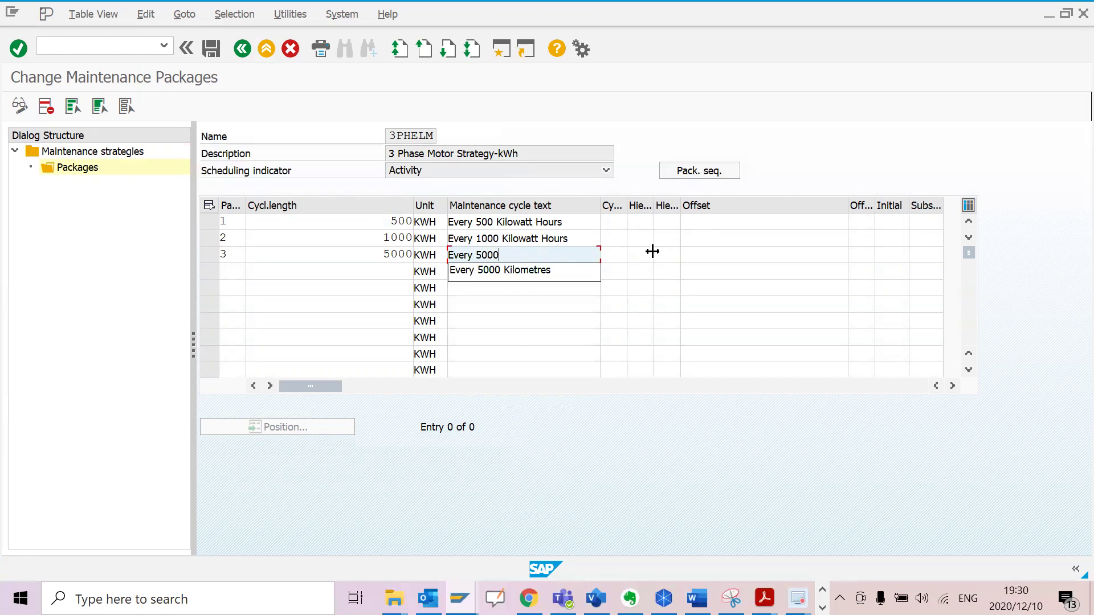
text( kILOWAT)
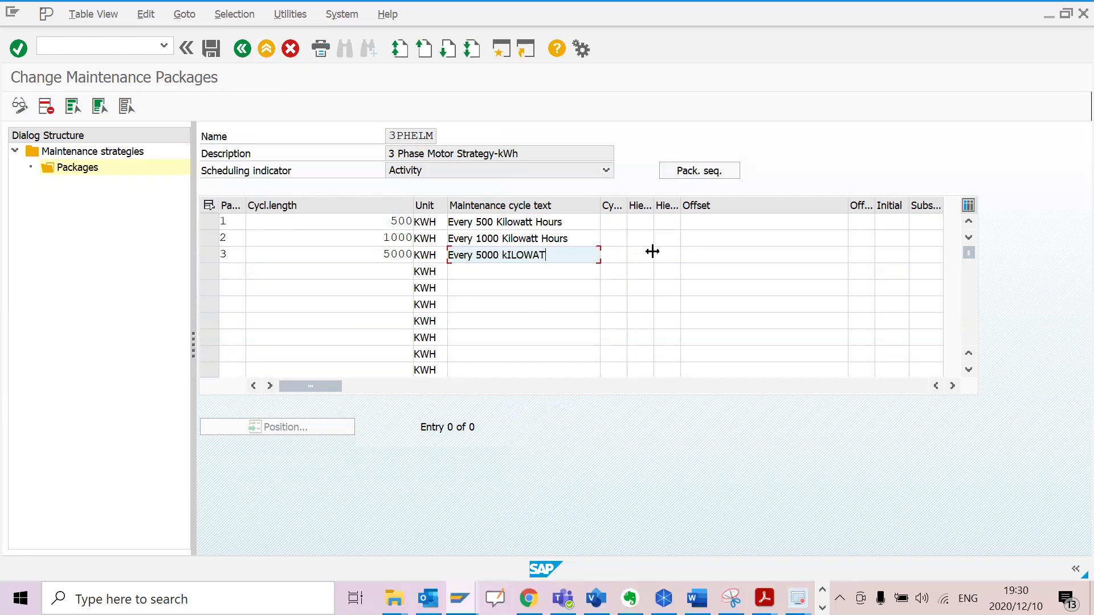
key(BackSpace)
key(BackSpace)
key(BackSpace)
key(BackSpace)
key(BackSpace)
key(BackSpace)
key(BackSpace)
text(Kilowatt Hours)
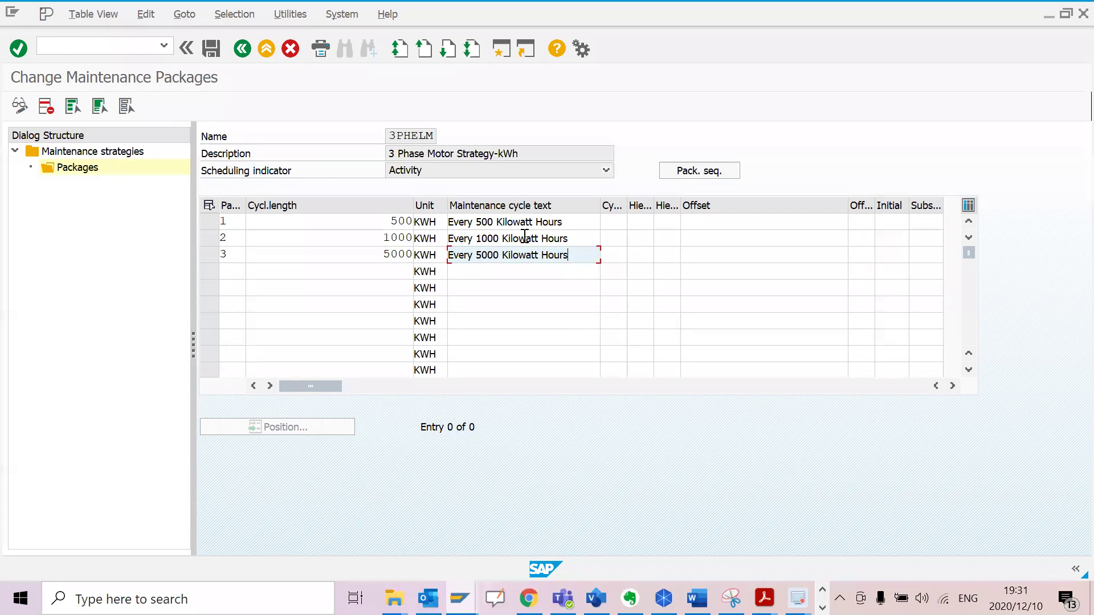
- Enter the cycle short texts 5H for package 1 and 10 for package 2
click(615, 223)
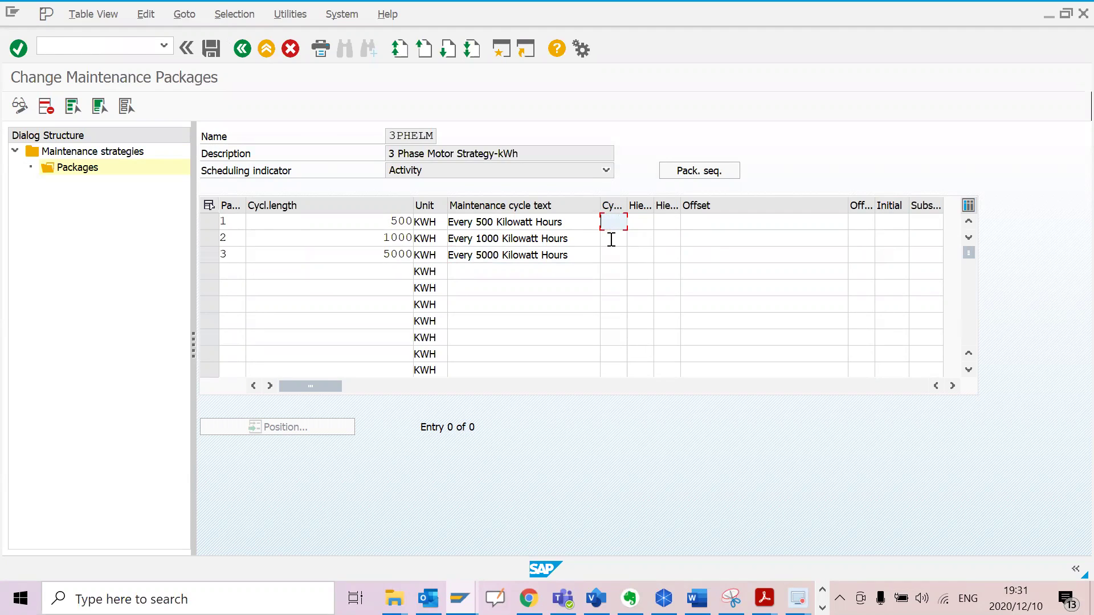
text(50)
key(BackSpace)
key(BackSpace)
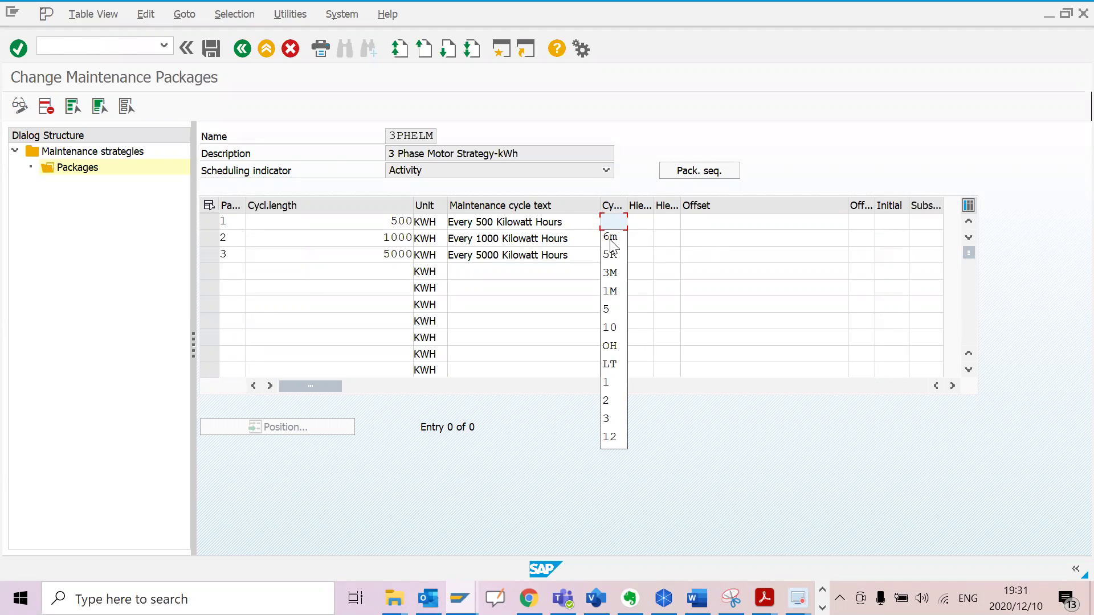
text(5h)
key(BackSpace)
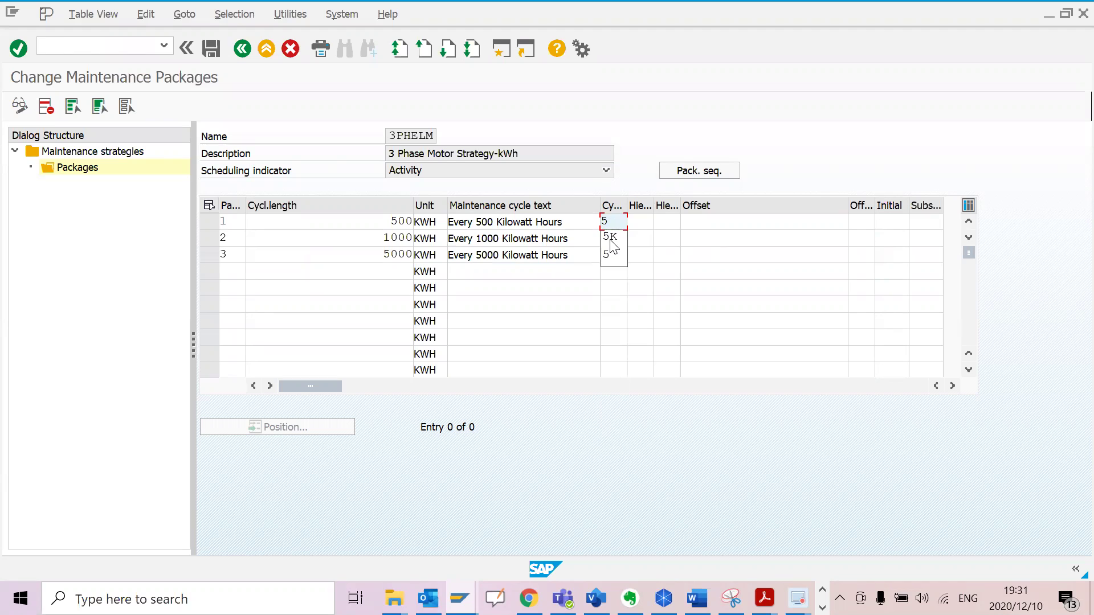
text(H)
click(611, 240)
text(10)
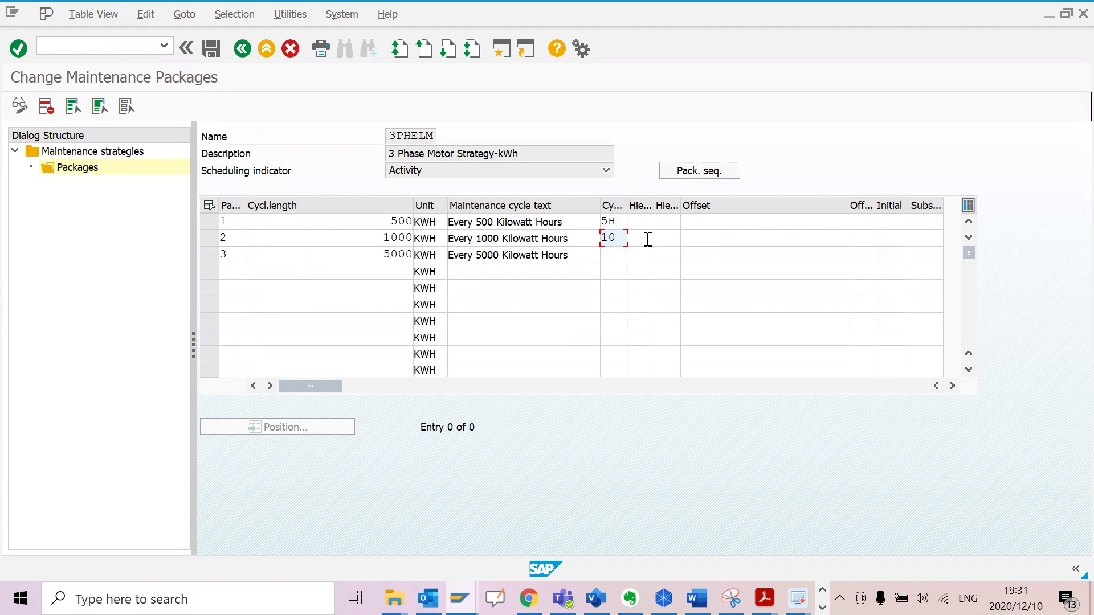
- Change package 1's cycle short text to 5 and enter 50 as the cycle short text of package 3
key(Up)
key(BackSpace)
key(Return)
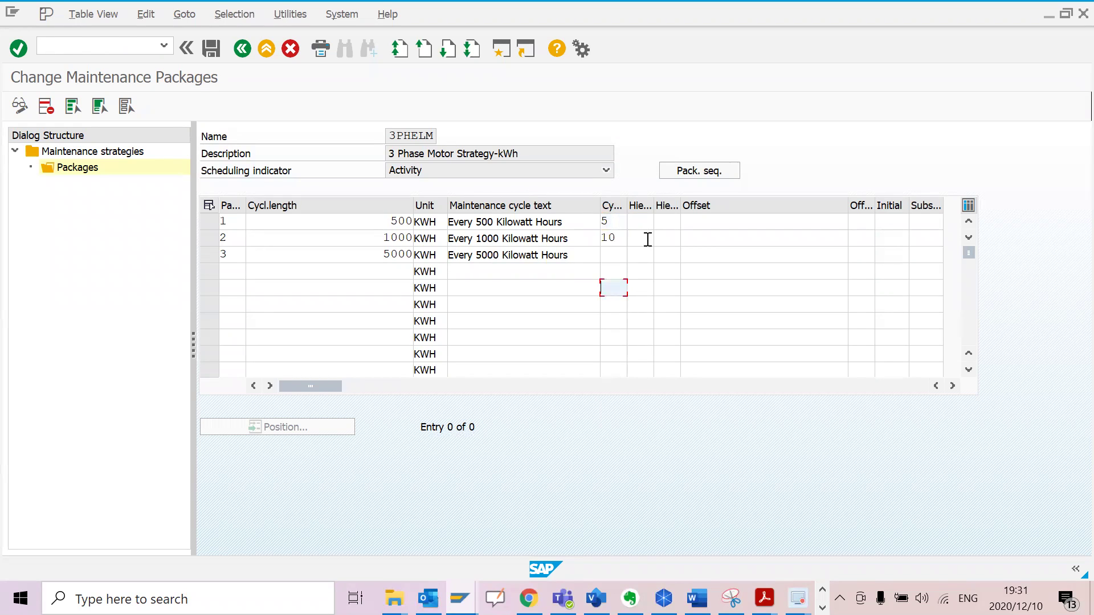
key(Up)
key(Up)
text(50)
- Assign hierarchy 1 to the 500 KWH package, 2 to the 1000 KWH package and 3 to the 5000 KWH package
key(Tab)
key(Up)
key(Up)
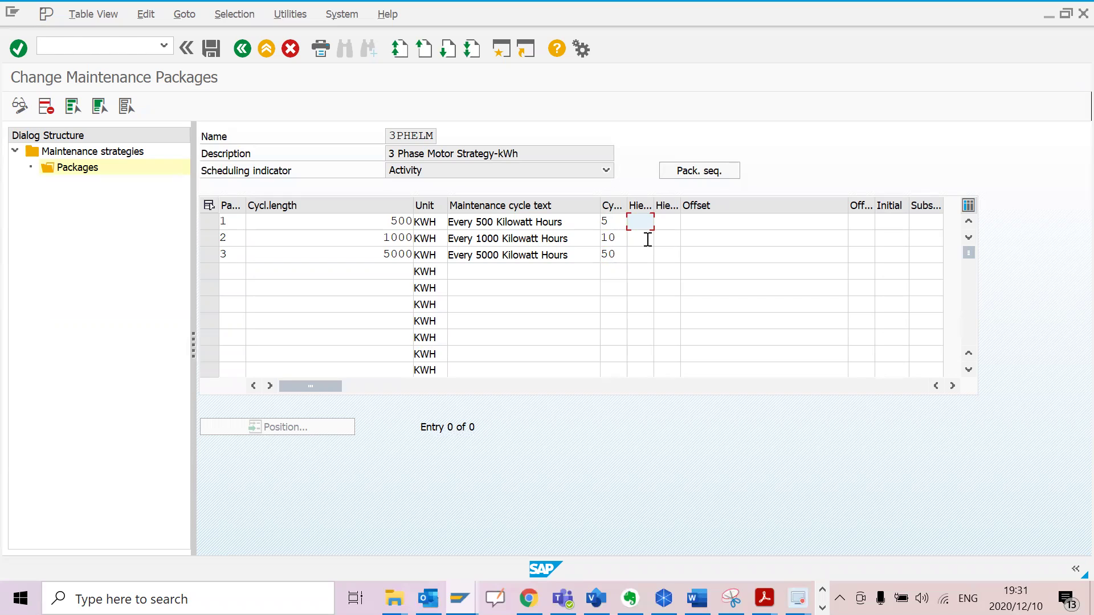
text(1)
key(Down)
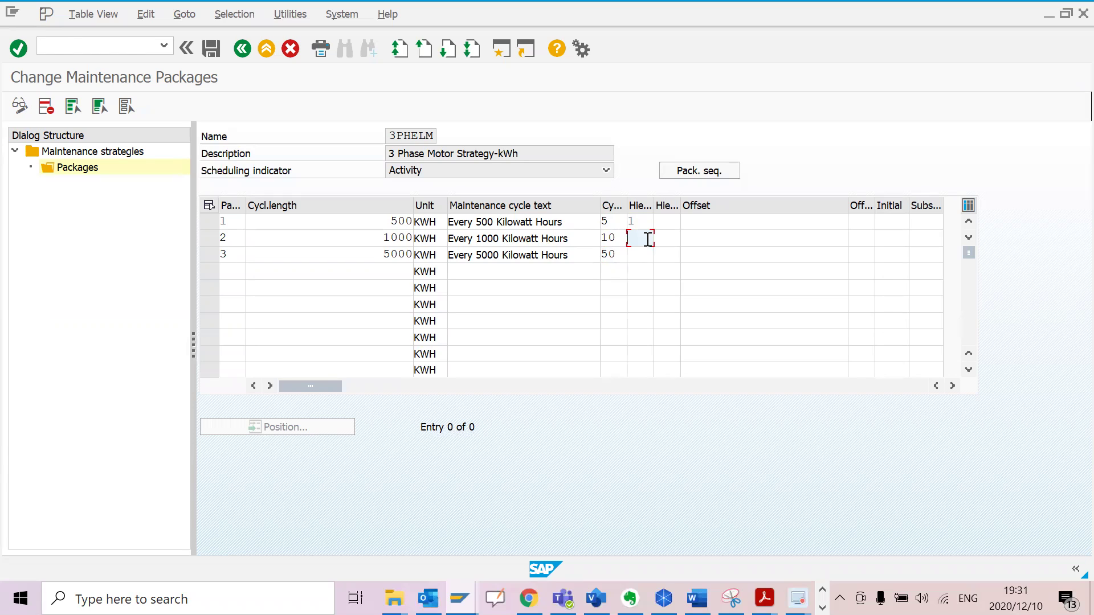
text(2)
click(405, 222)
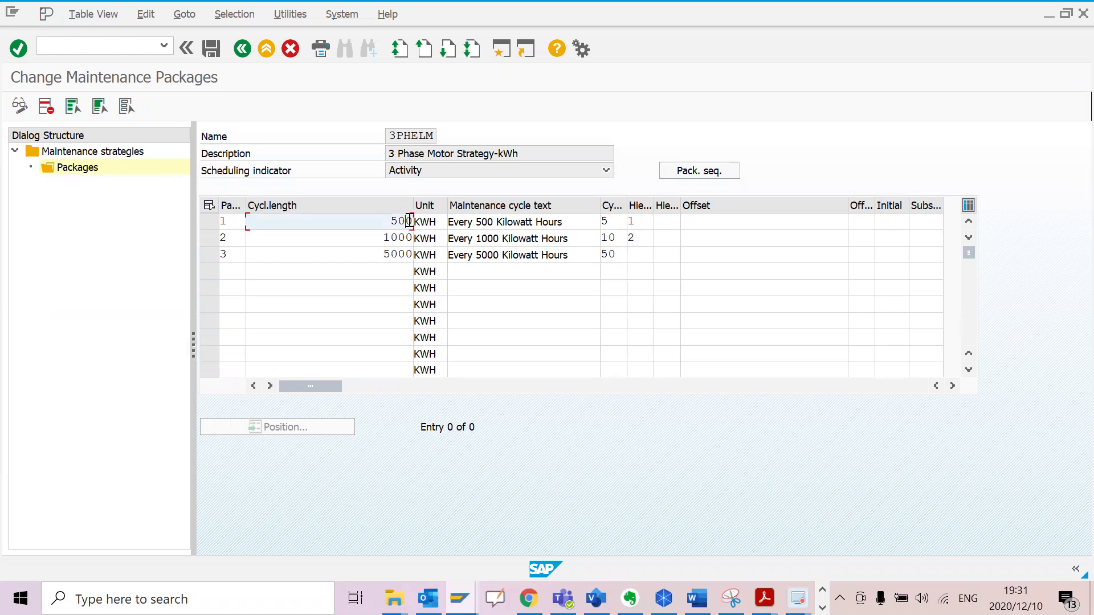
click(406, 237)
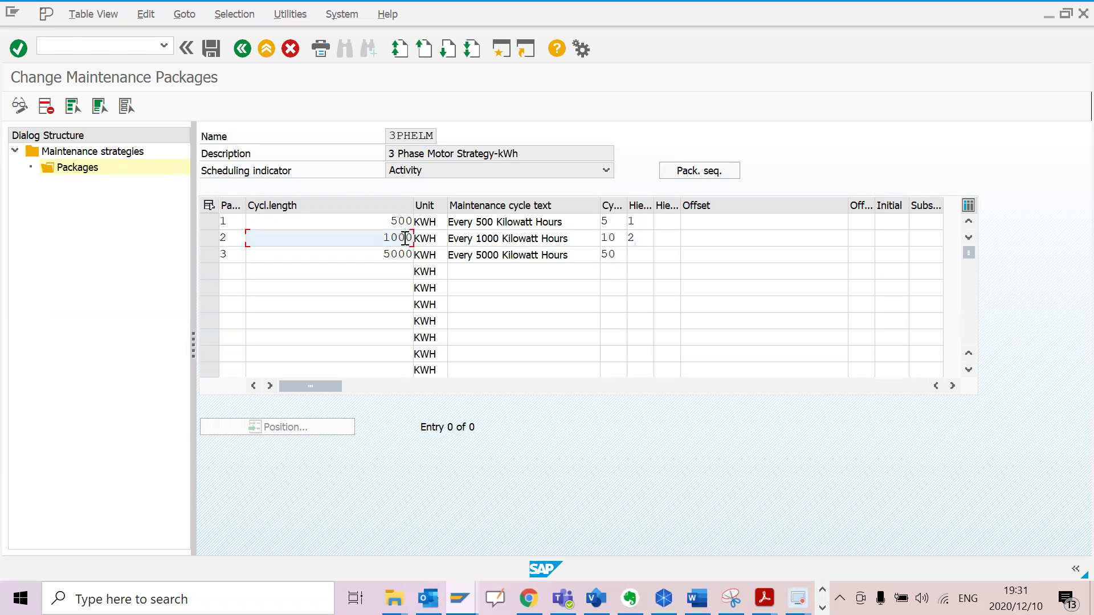
click(639, 235)
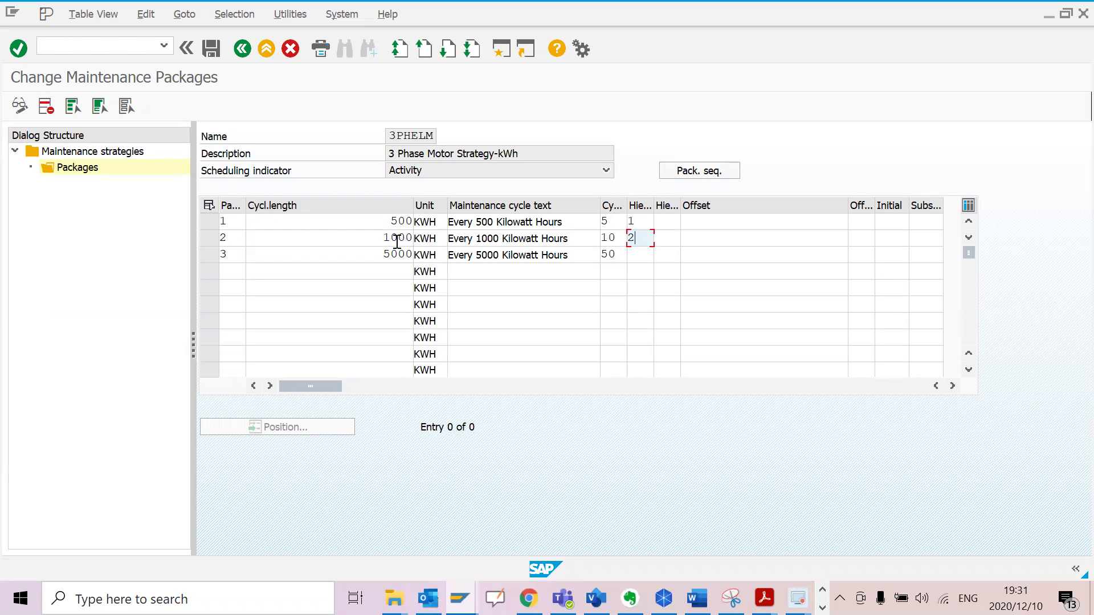
drag(383, 238, 413, 238)
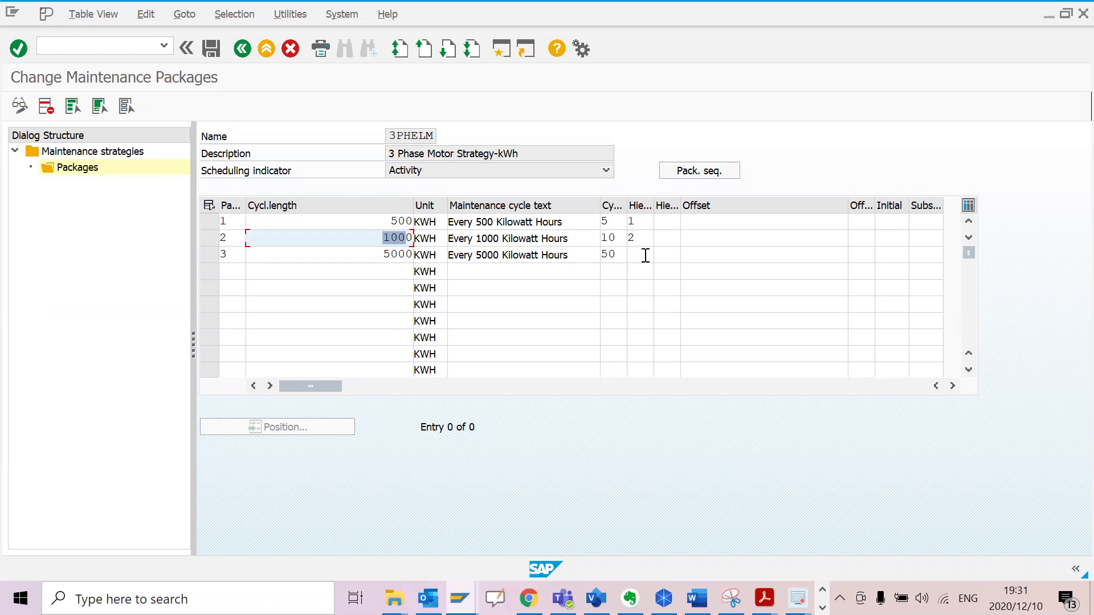
click(646, 256)
text(3)
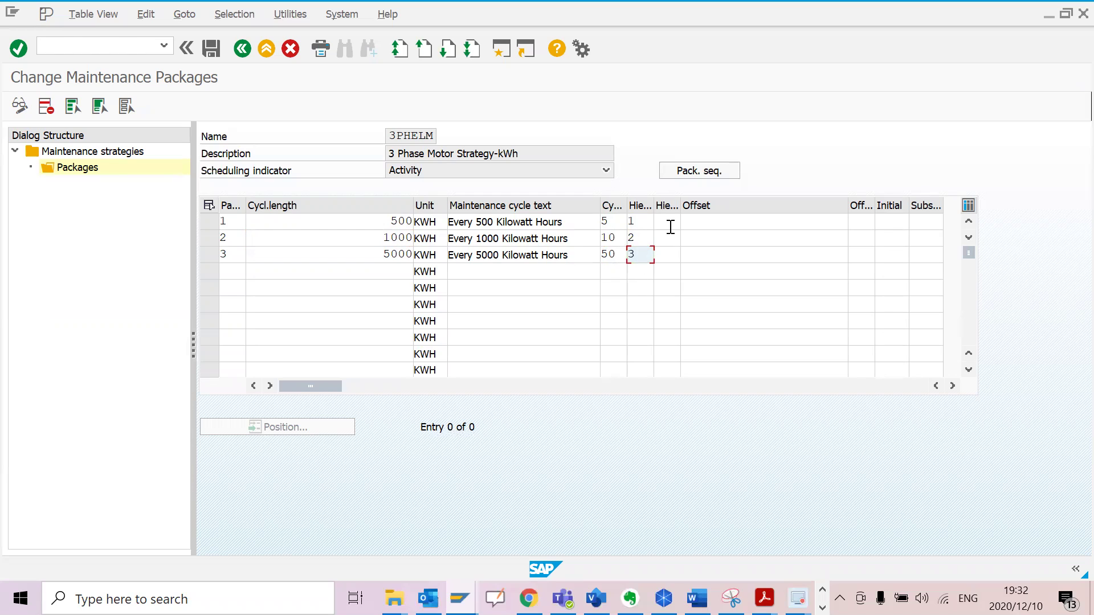
- Enter the hierarchy short texts 1, 2 and 3 for packages 1, 2 and 3
click(671, 221)
text(1)
click(667, 244)
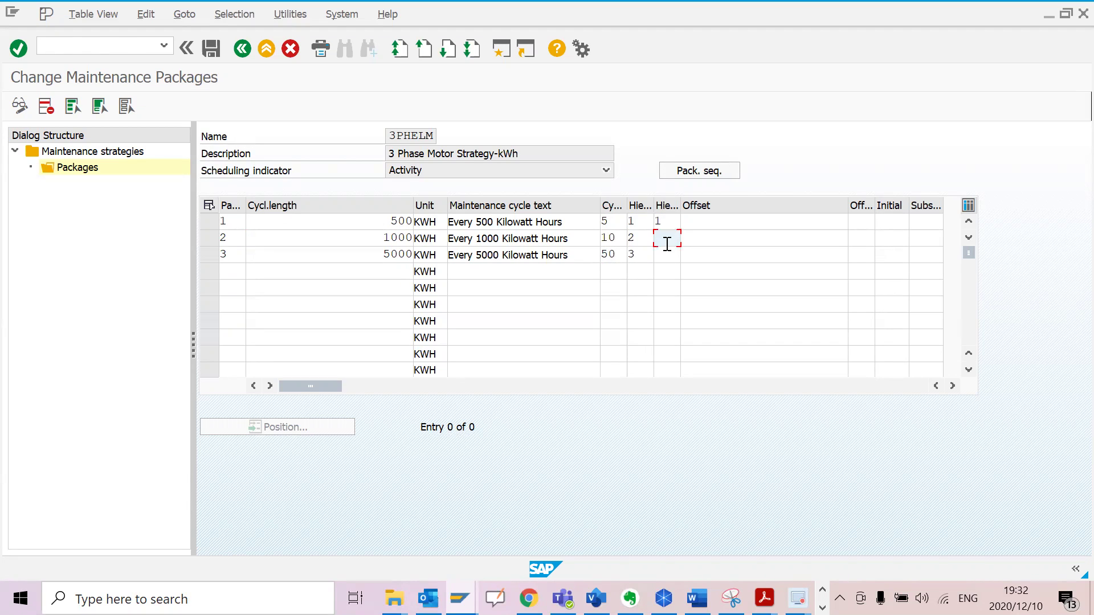
text(2)
click(663, 261)
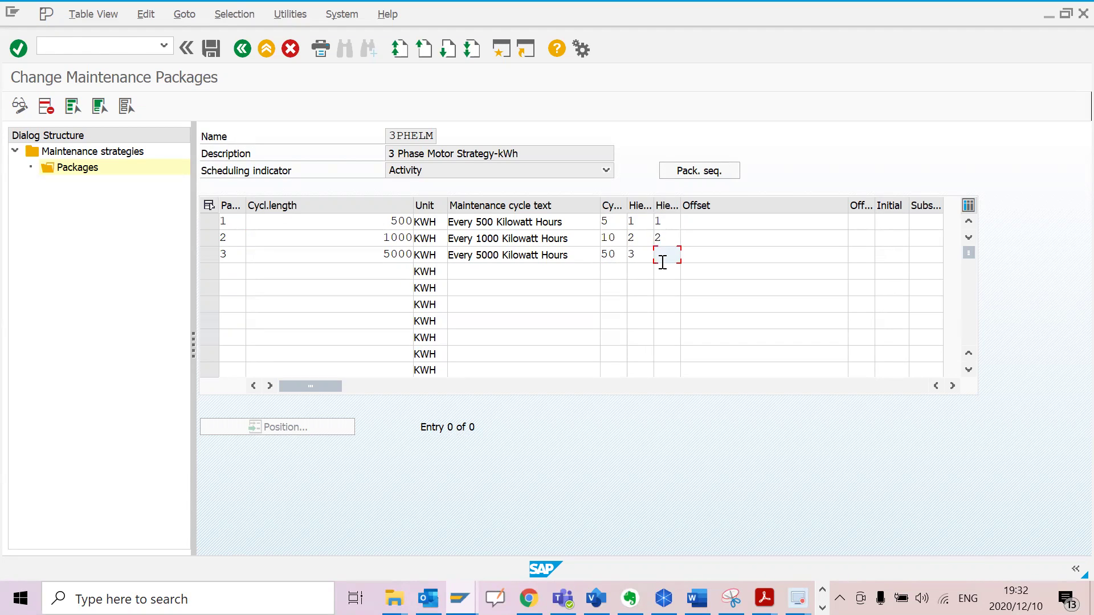
text(3)
click(673, 222)
text(ON)
key(BackSpace)
key(BackSpace)
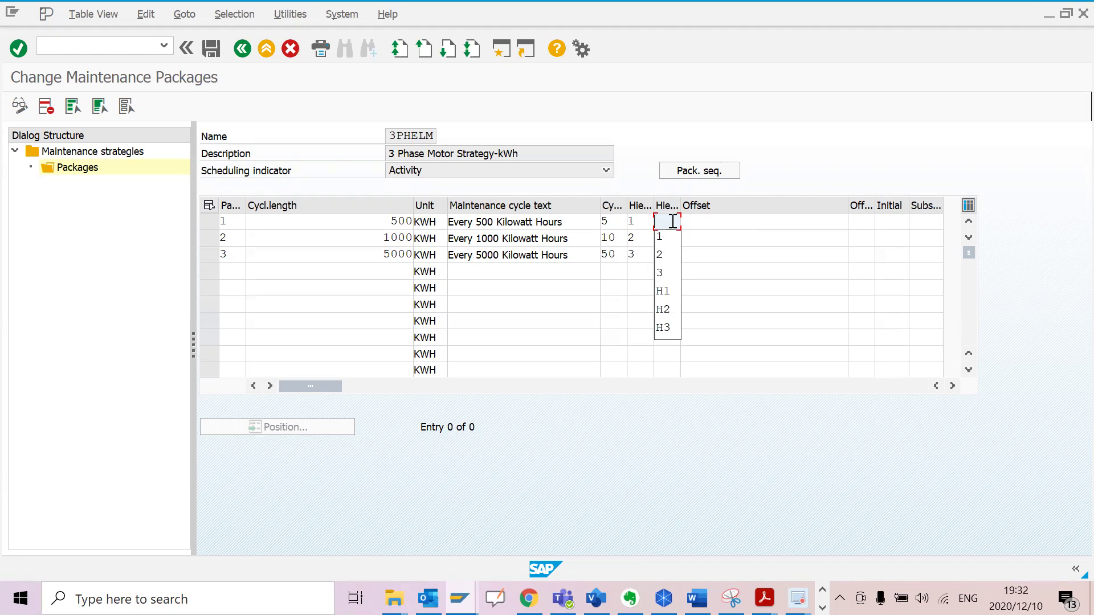
click(664, 233)
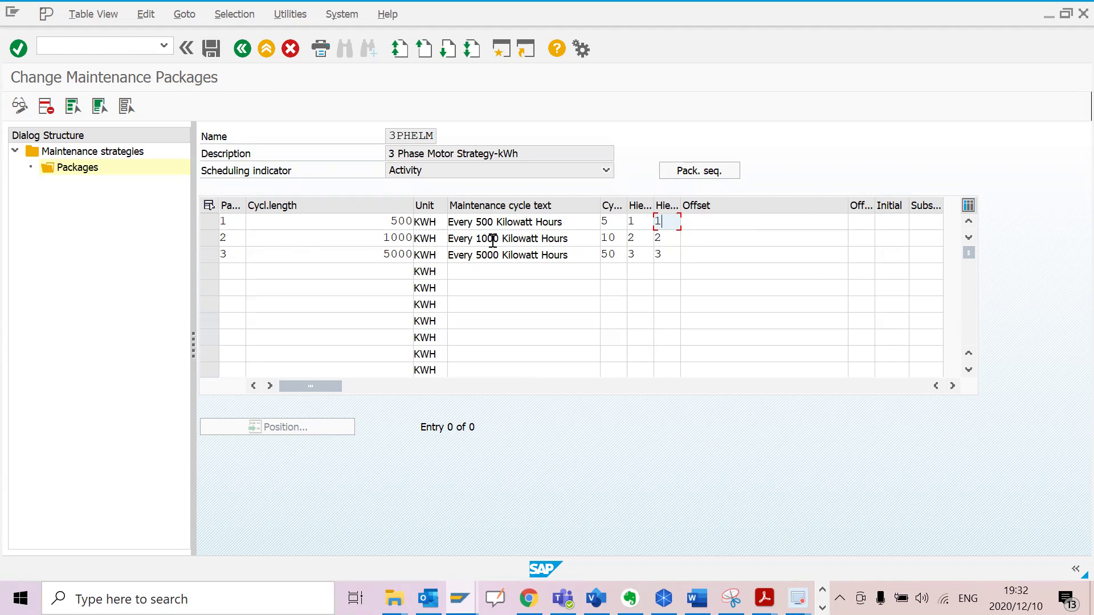
- Save the three maintenance packages of strategy 3PHELM
click(424, 238)
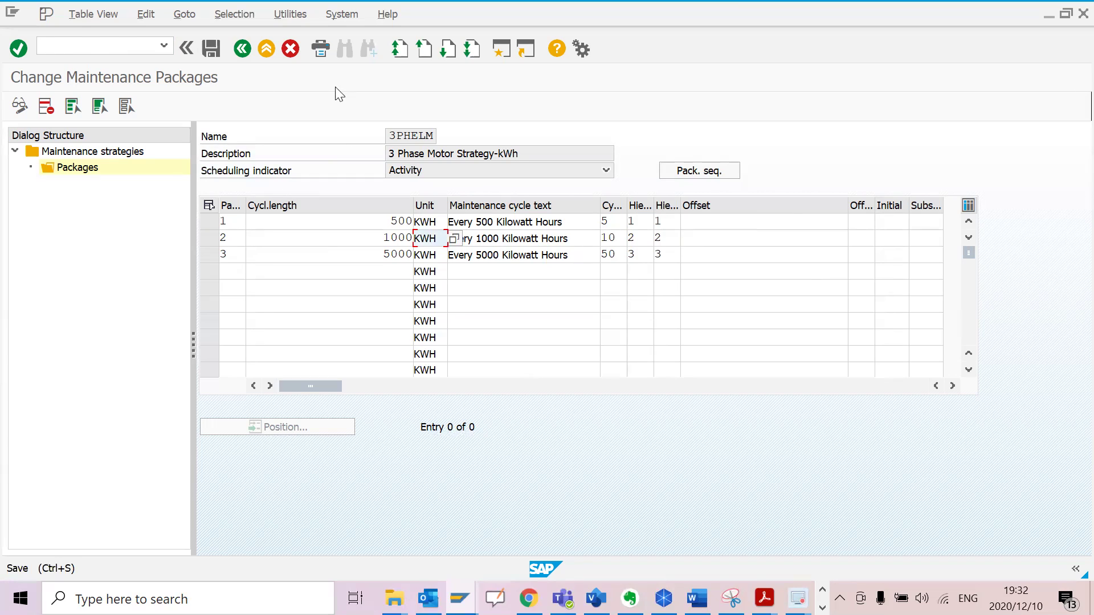
click(217, 48)
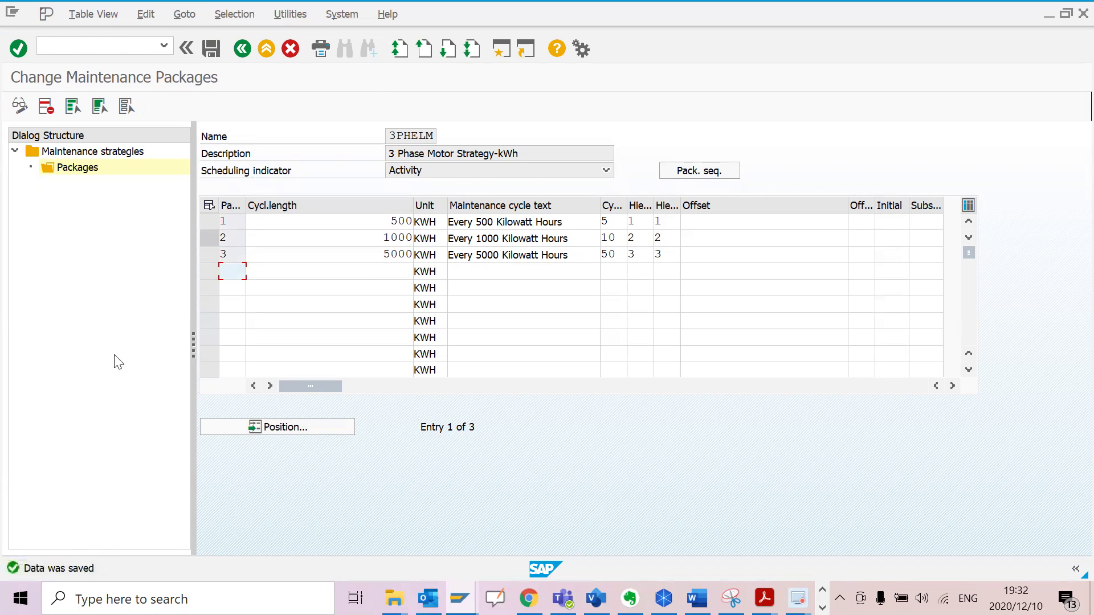
- Reopen the maintenance strategies overview with transaction IP11 and locate strategy 3PHELM in the list
click(132, 50)
text(/NIP11)
key(Return)
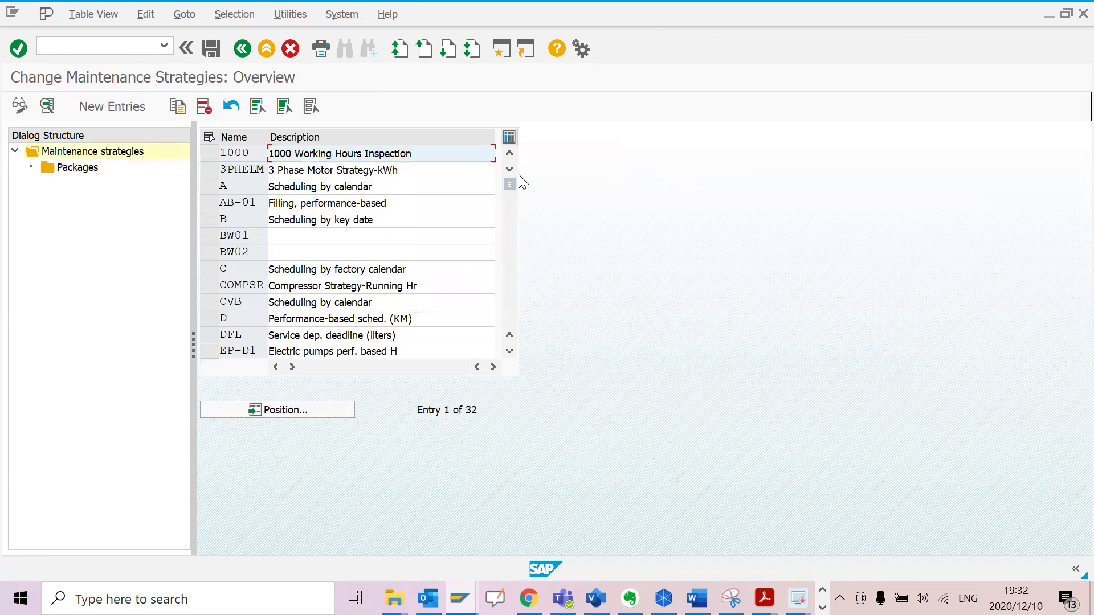
click(209, 174)
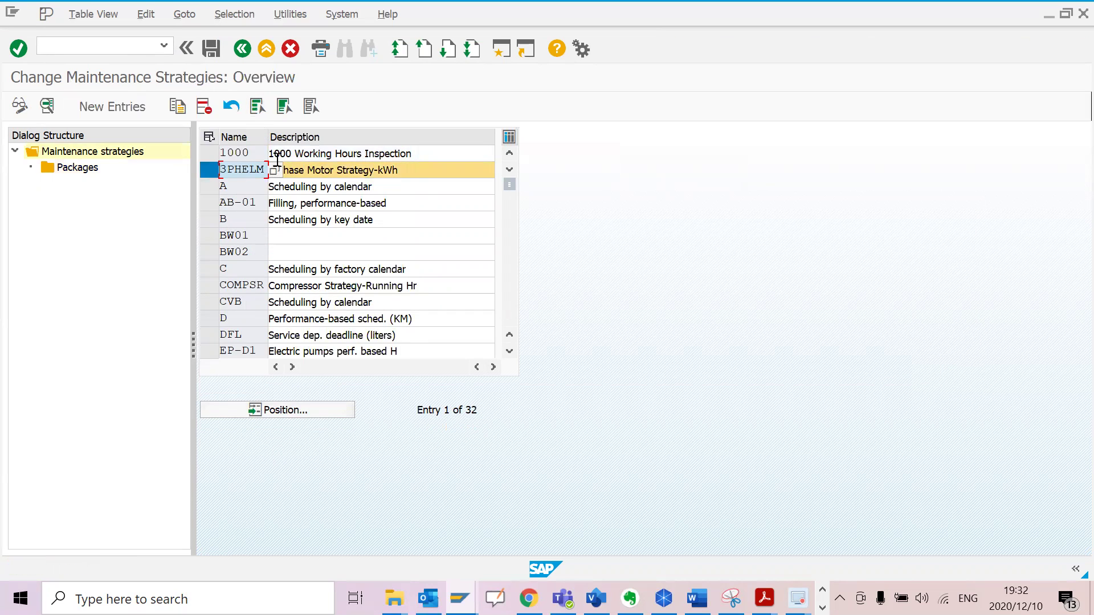
click(202, 173)
click(203, 174)
click(204, 174)
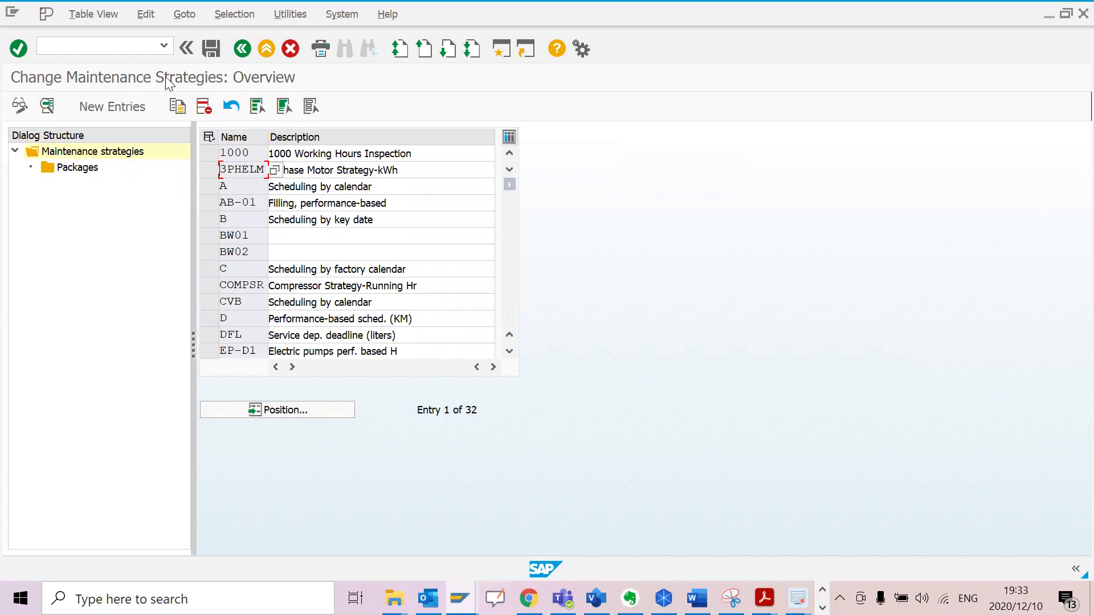
- Leave the maintenance strategies overview and return to the SAP Easy Access screen
click(123, 46)
text(/N)
key(Return)
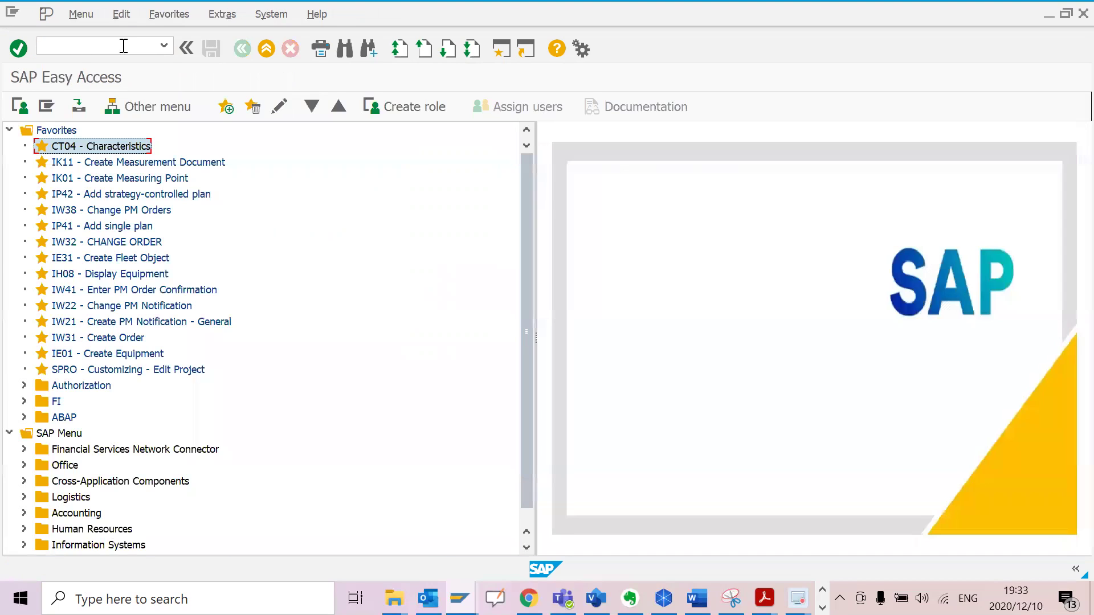
- Find the maintenance plan creation transactions under Logistics, Plant Maintenance, Preventive Maintenance, Maintenance Planning, and start IP42 - Strategy Plan
scroll(114, 376, down, 1)
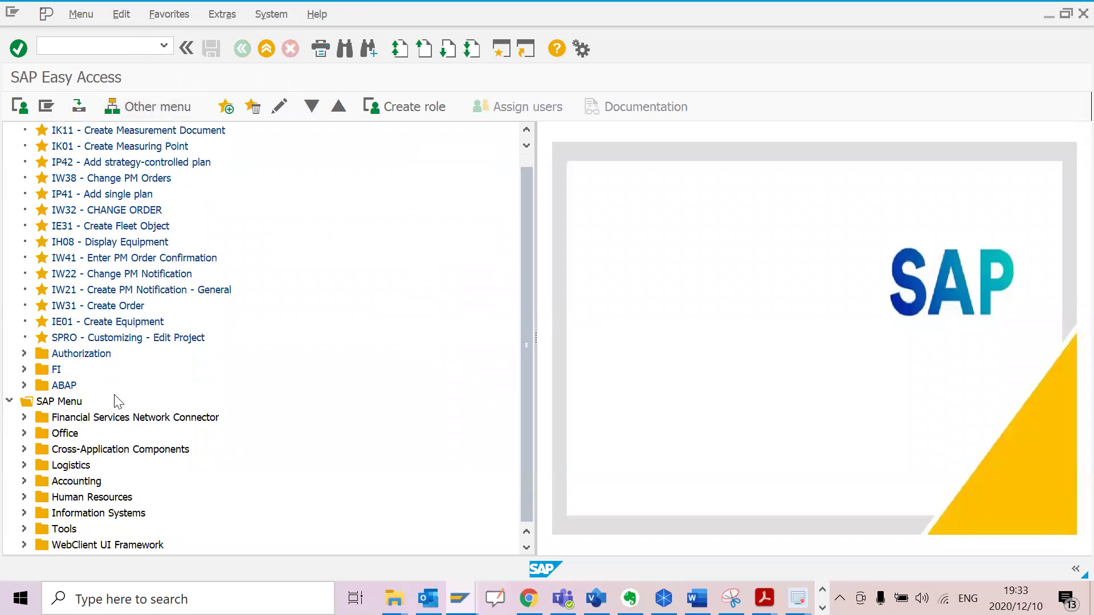
click(23, 465)
scroll(132, 416, down, 5)
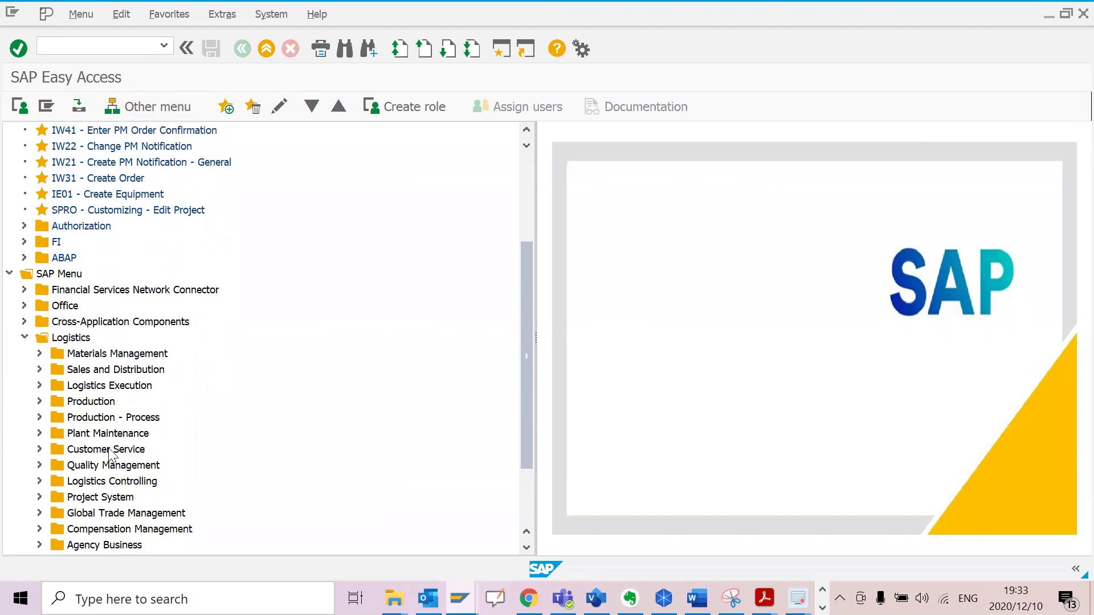
click(39, 354)
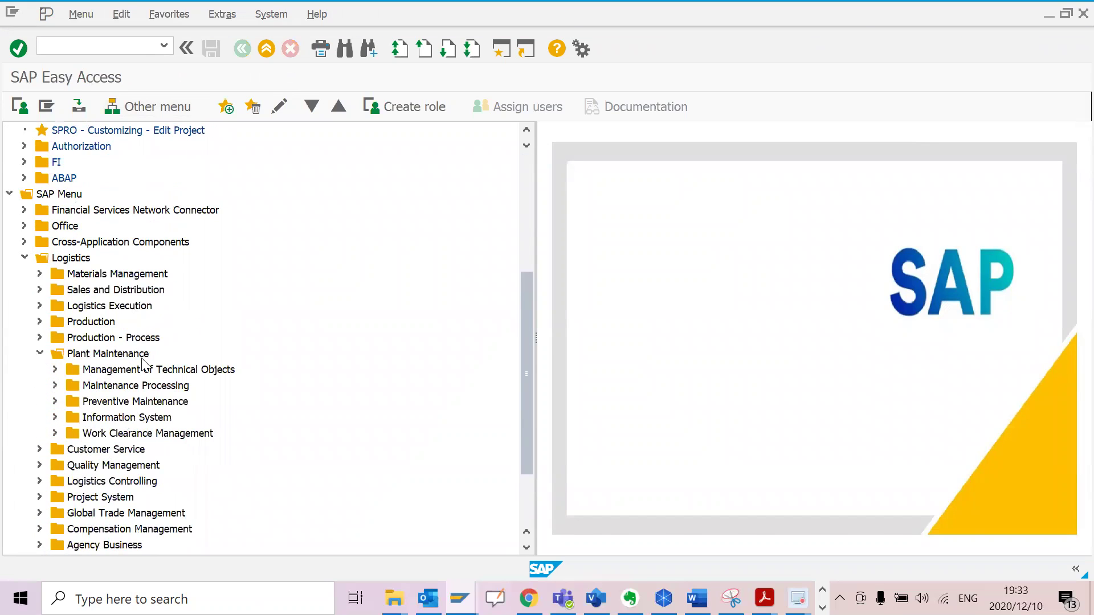
click(55, 402)
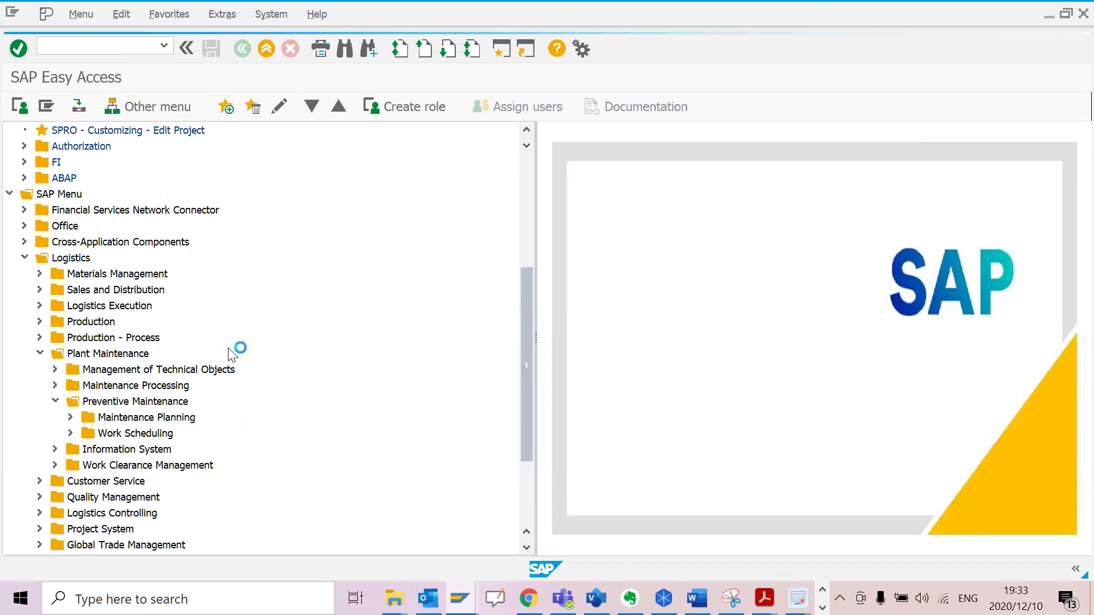
scroll(182, 396, down, 3)
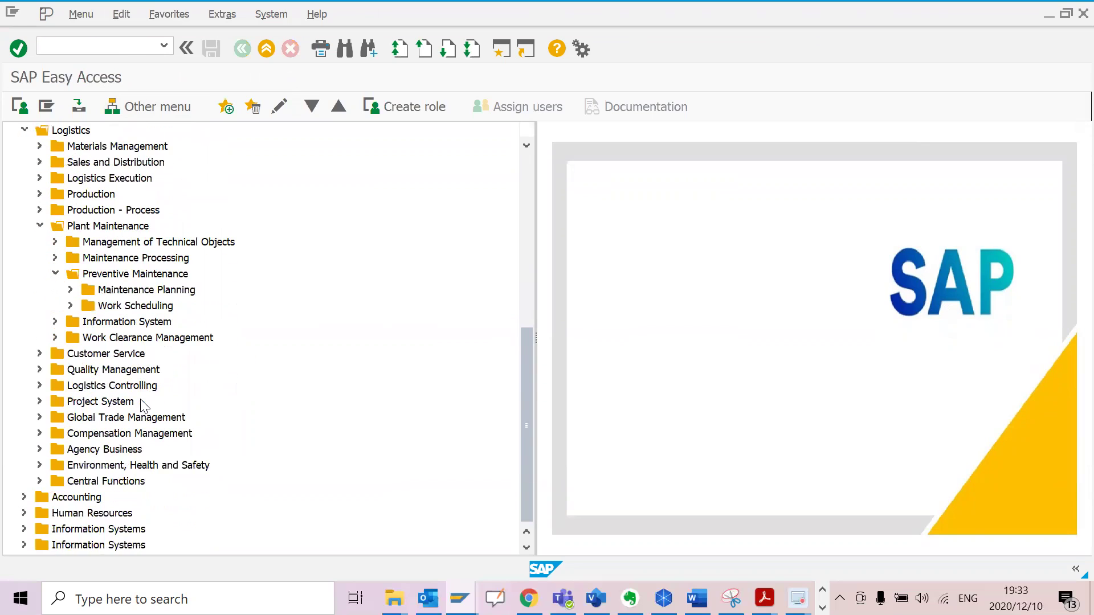
click(70, 290)
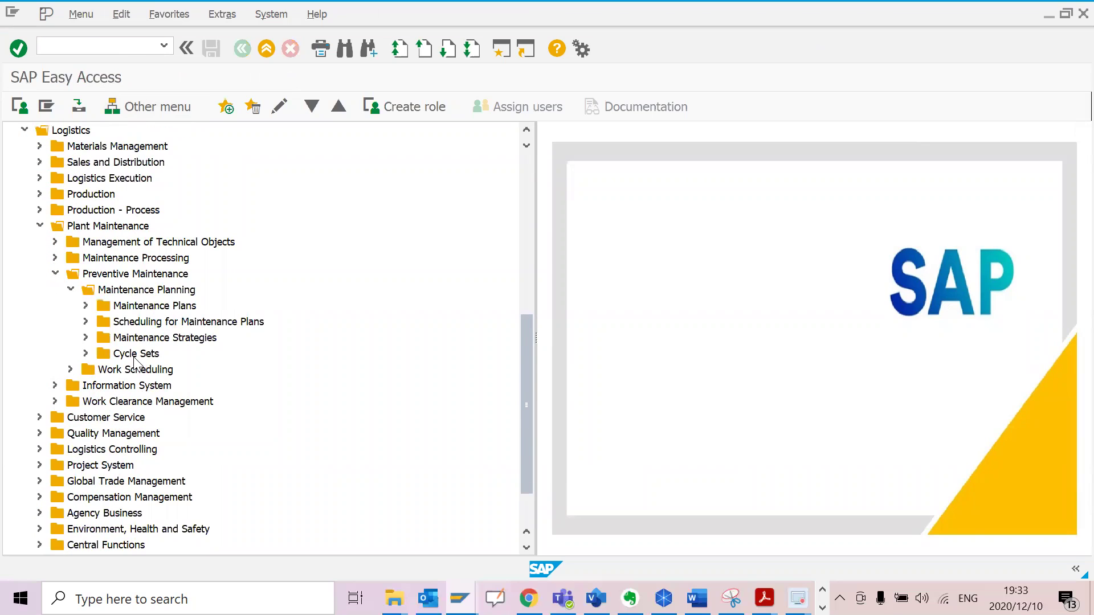
click(85, 305)
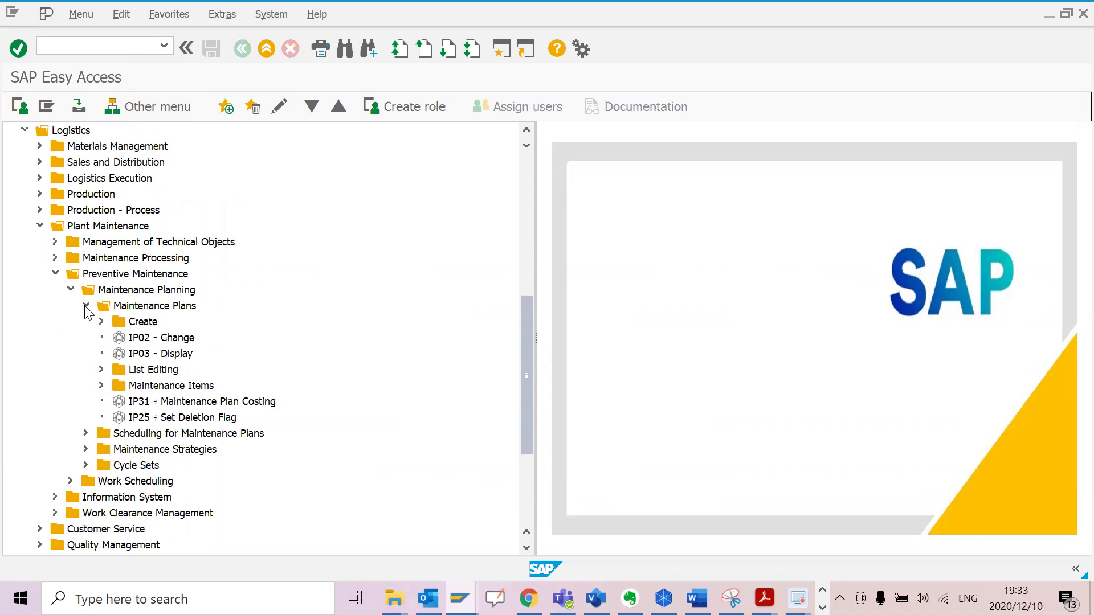
click(101, 322)
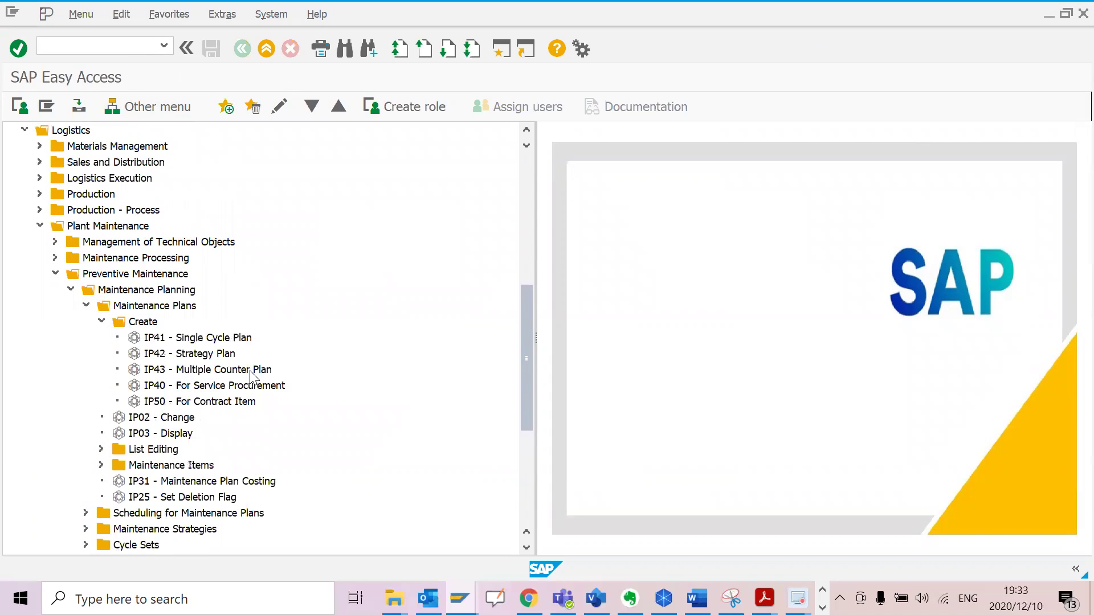
click(218, 358)
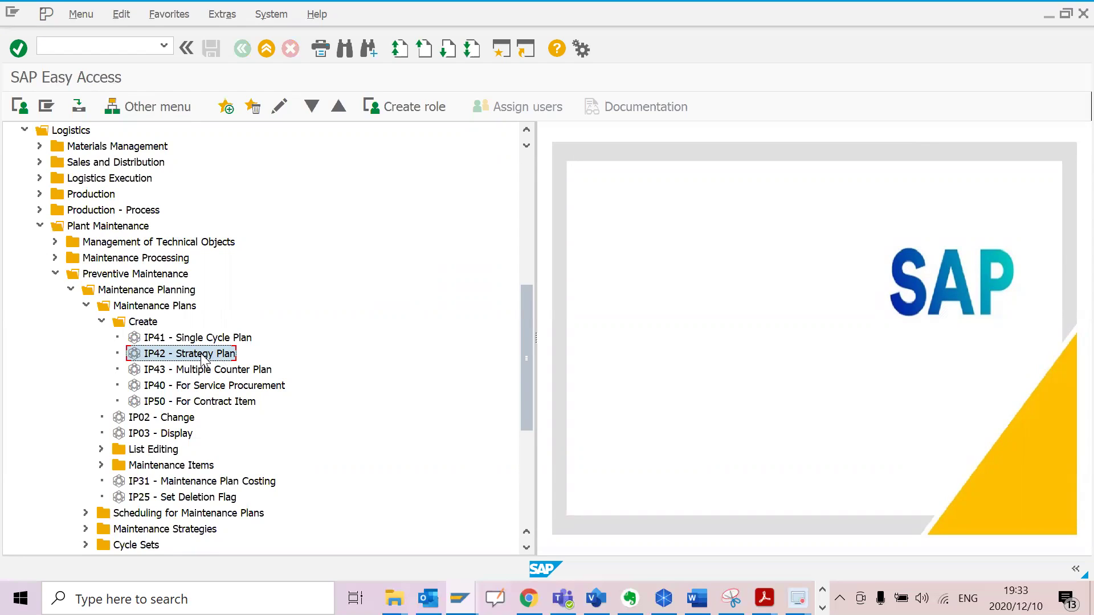
double_click(164, 359)
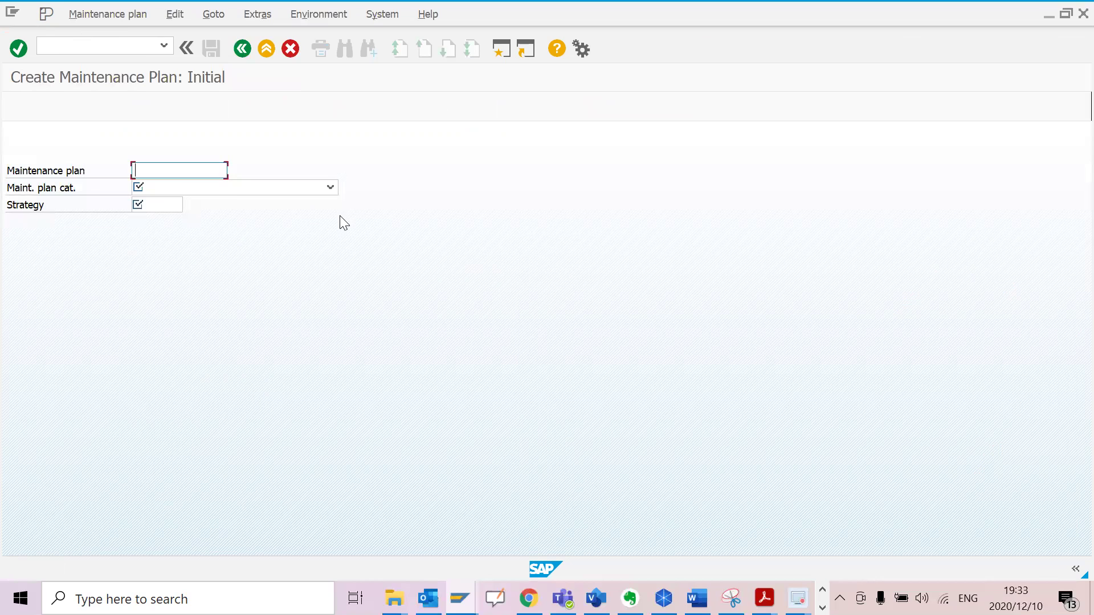
- Start a new maintenance plan with the category Maintenance Order and the strategy 3PHELM
click(331, 188)
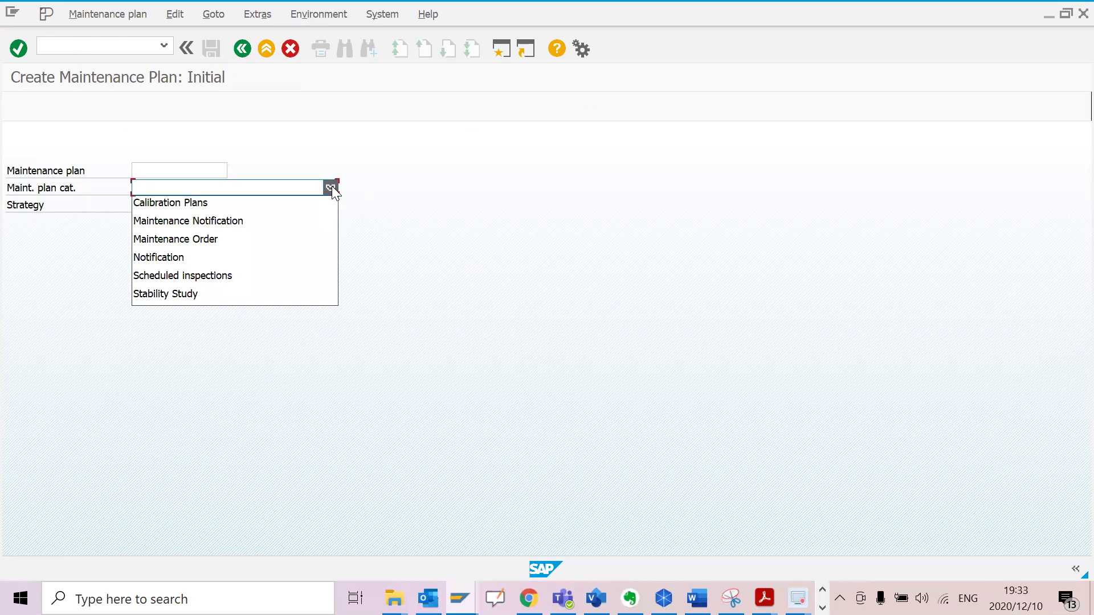
click(254, 239)
click(166, 204)
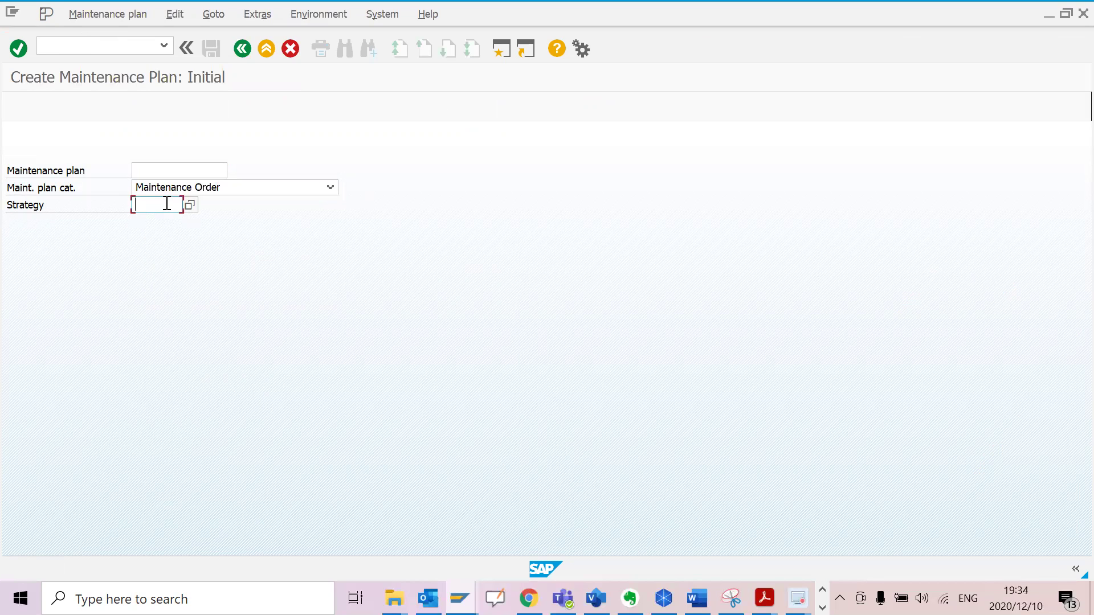
click(188, 206)
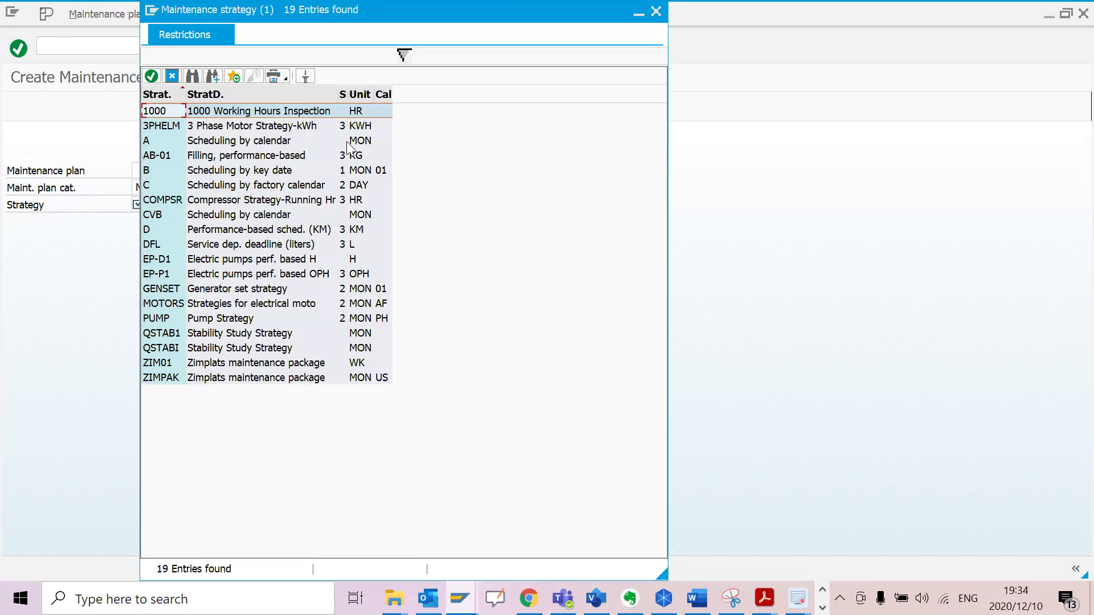
click(217, 129)
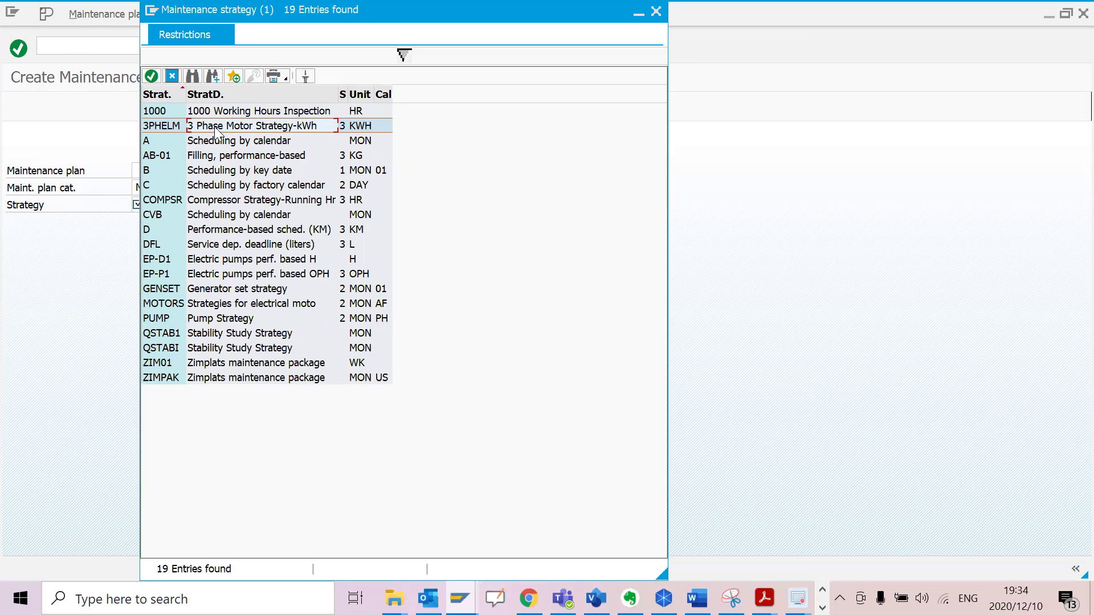
double_click(215, 130)
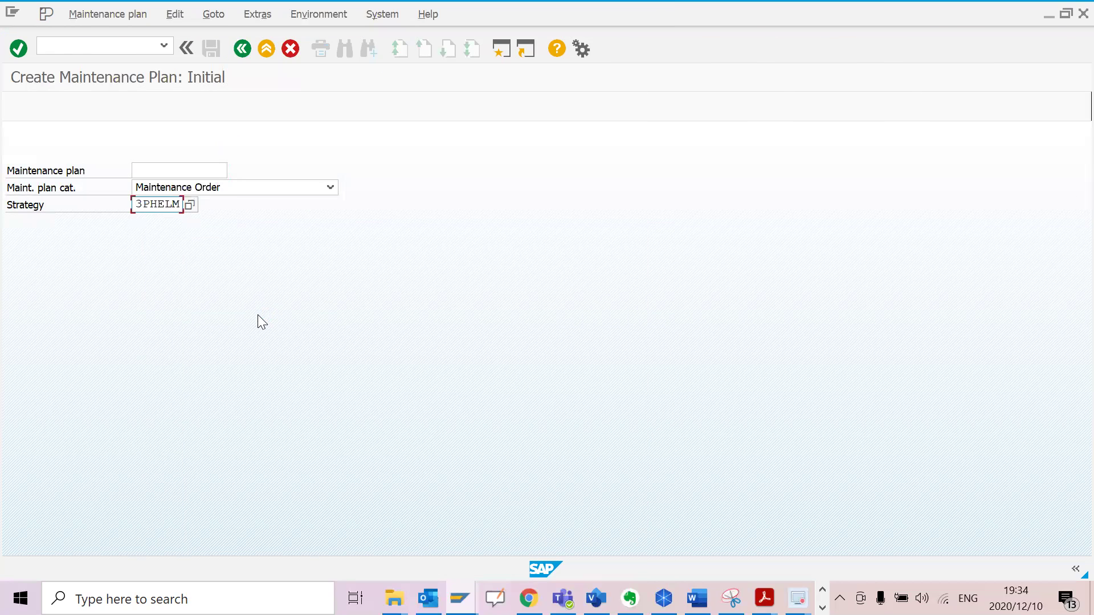
key(Return)
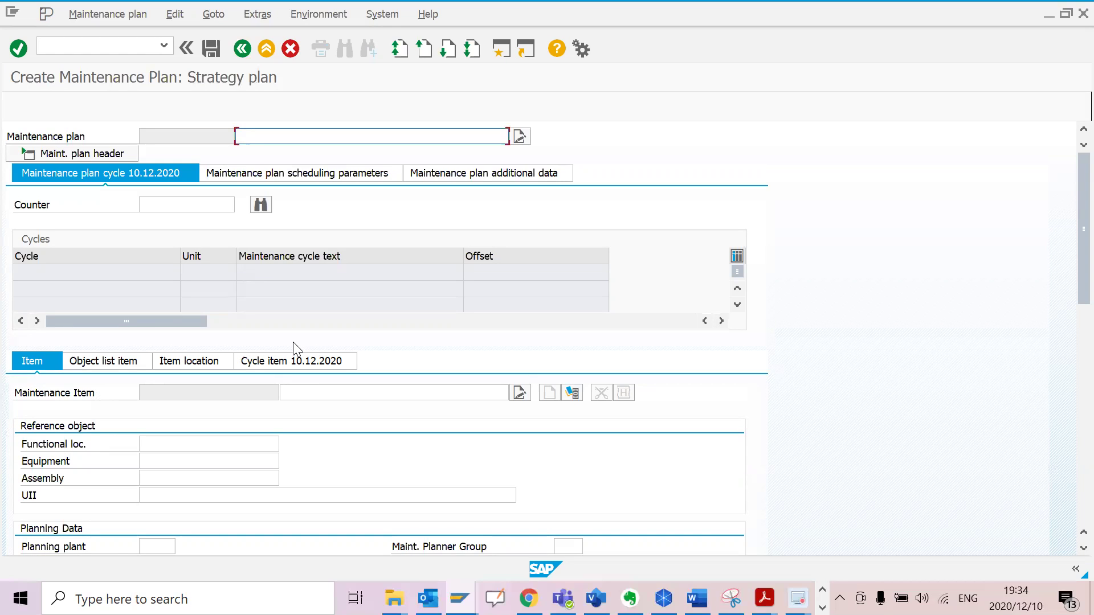
- Examine the rows of the Cycles table in the new strategy plan
click(105, 271)
click(110, 292)
click(113, 301)
click(118, 289)
click(117, 277)
click(120, 287)
click(124, 302)
click(119, 276)
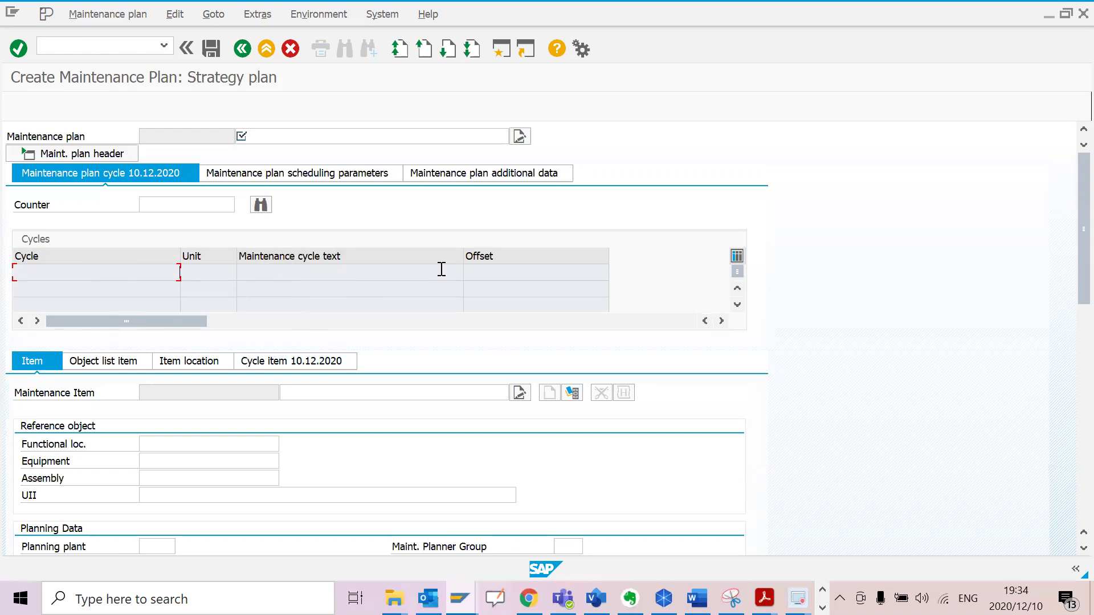
- Name the new maintenance plan "Strategy Plan for motor-kWh"
click(359, 138)
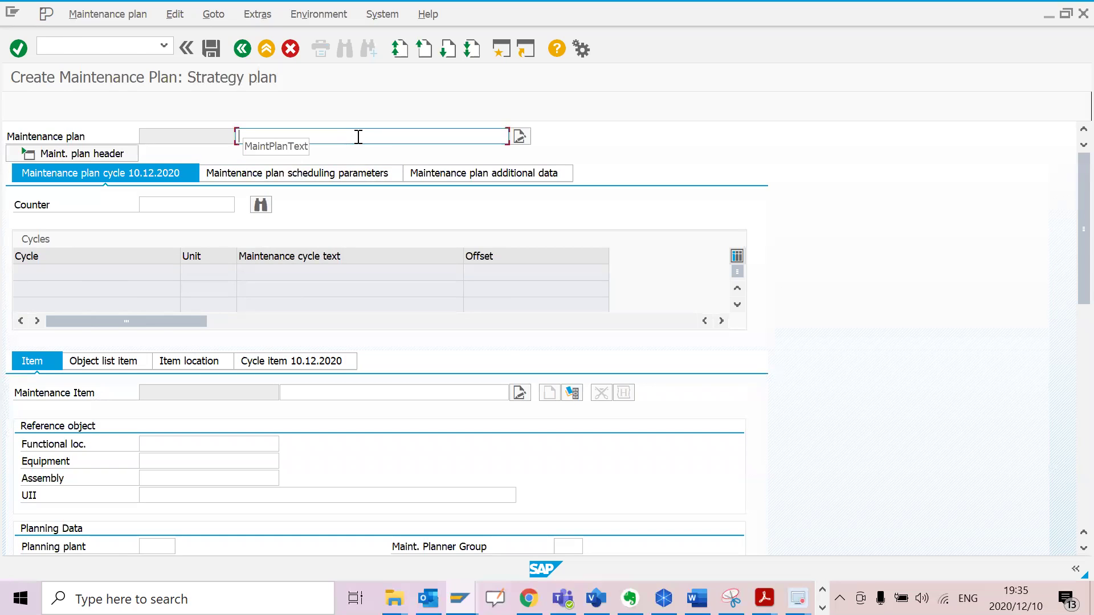
text(S)
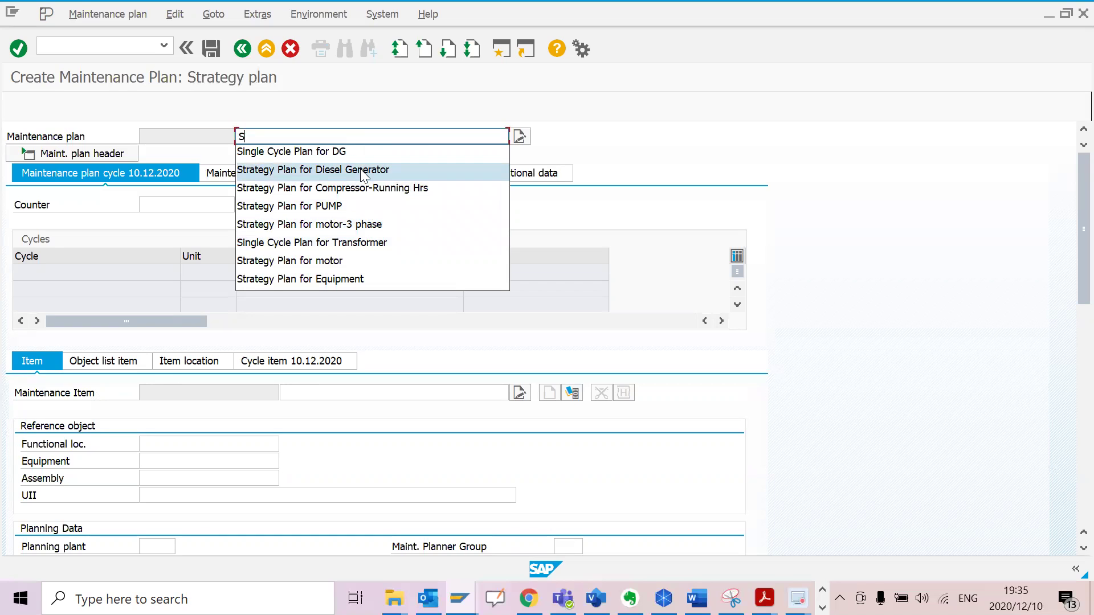
click(345, 263)
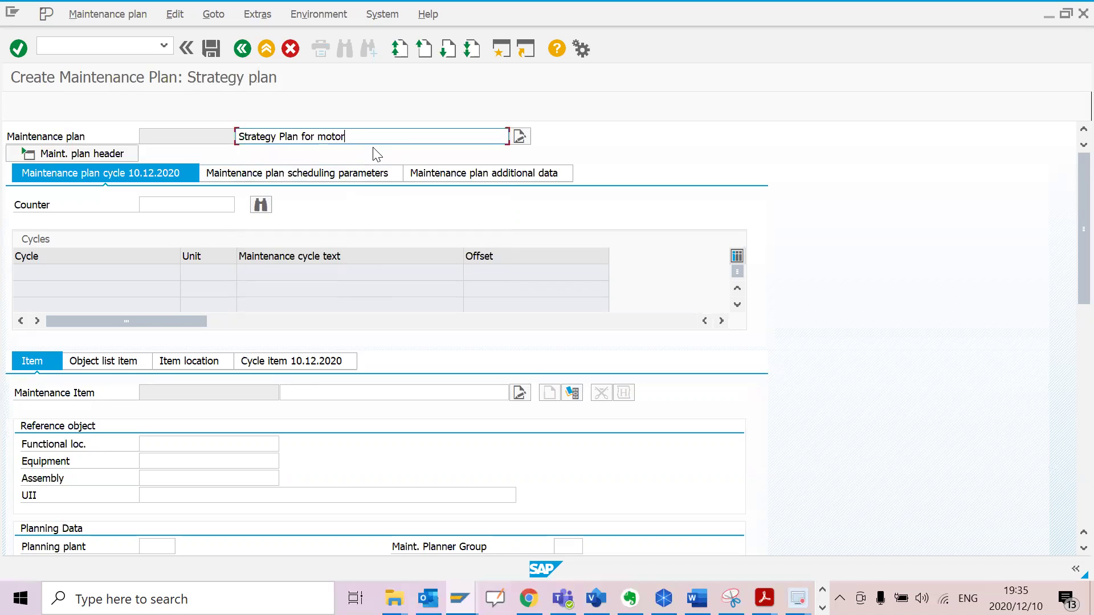
text(-3kw)
key(BackSpace)
key(BackSpace)
text(kW)
key(BackSpace)
key(BackSpace)
key(BackSpace)
text(K)
key(BackSpace)
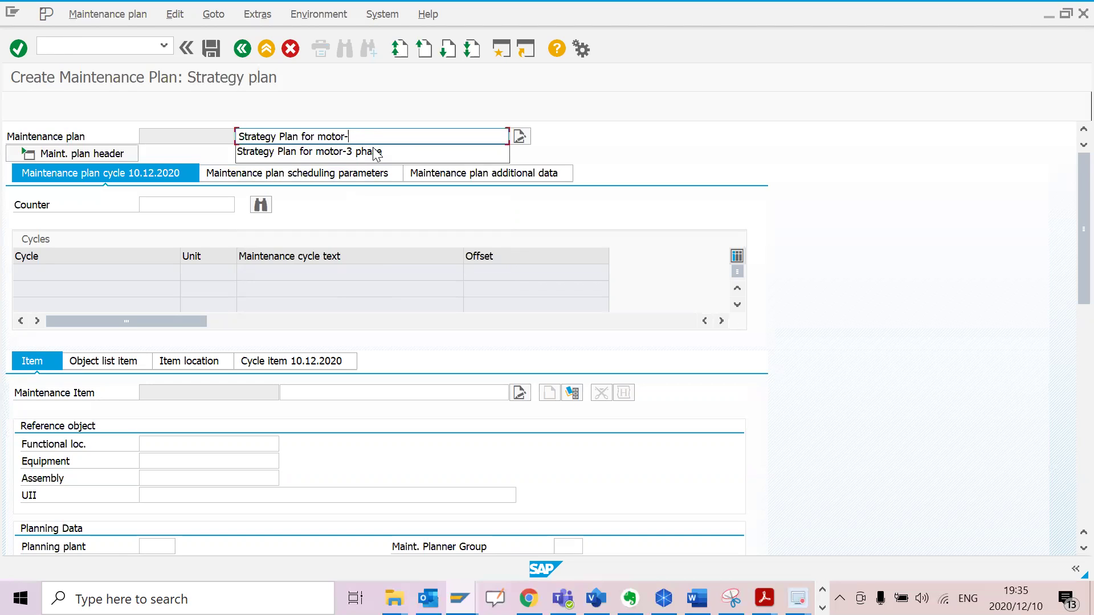
text(kWh)
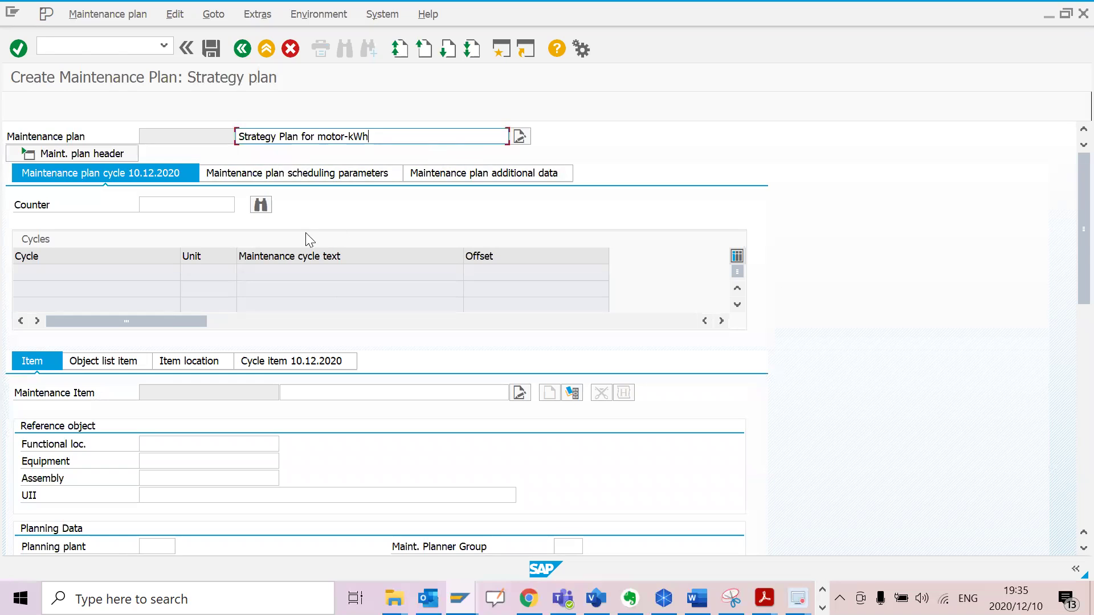
- Assign equipment 10007564 as the maintenance item's reference object and have the plan's dependent data filled in
click(204, 203)
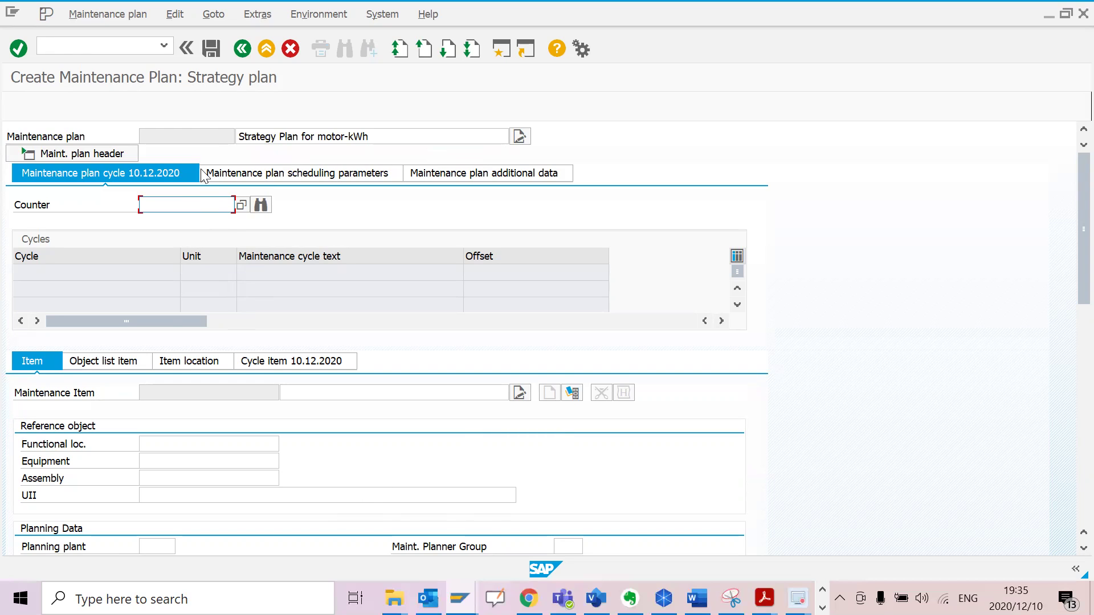
click(161, 464)
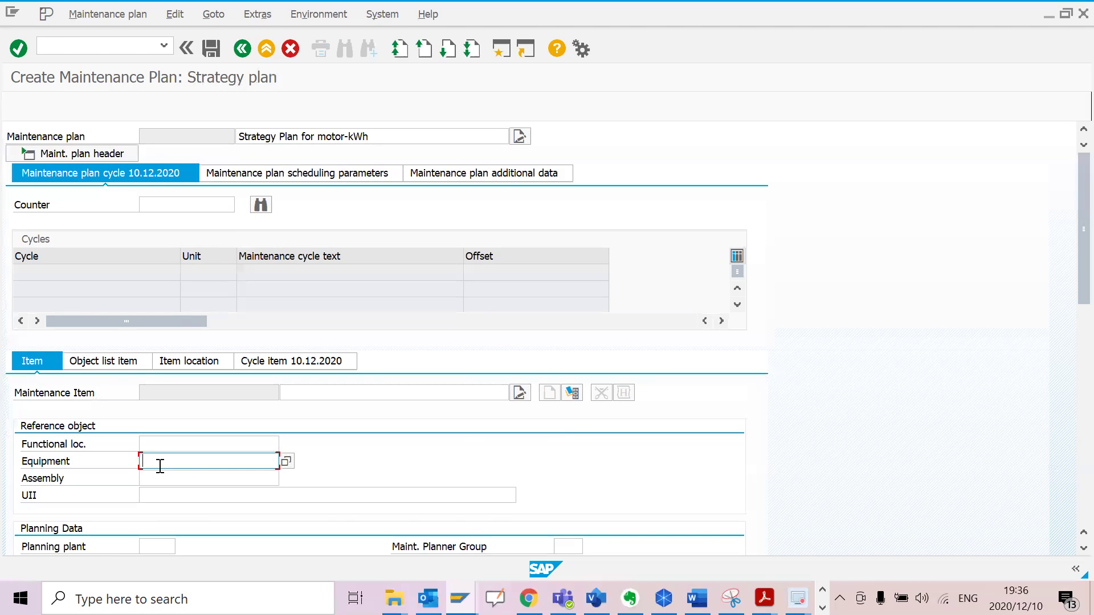
text(1000)
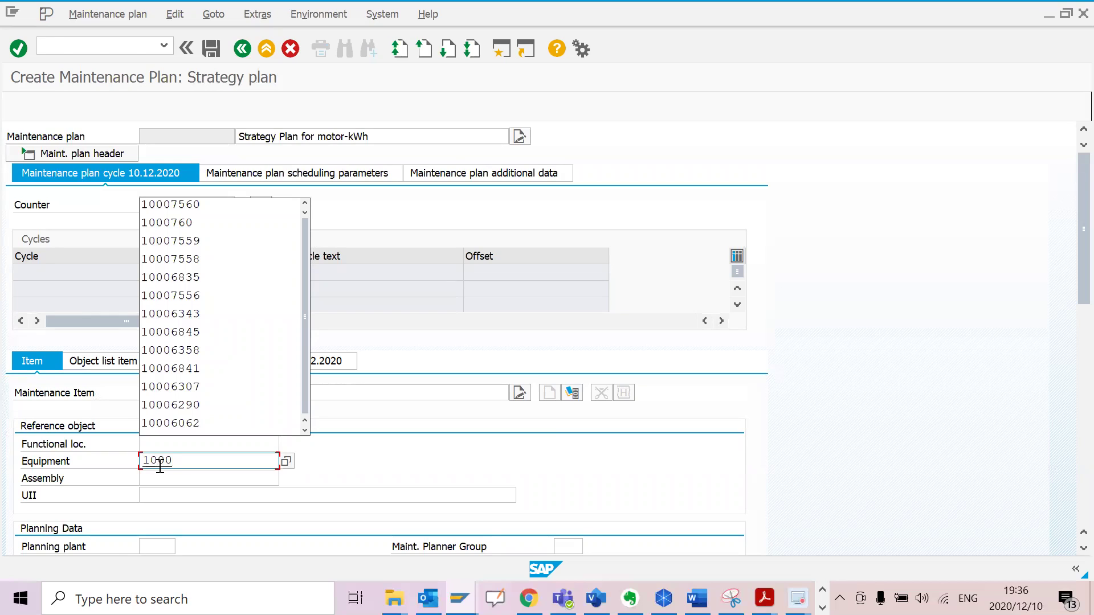
text(7564)
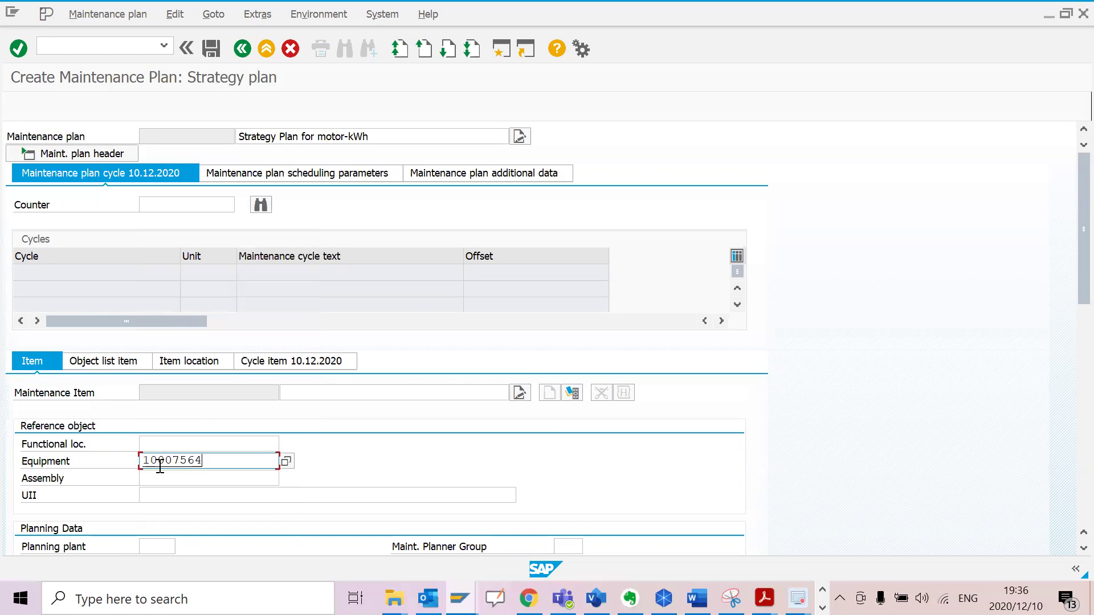
click(20, 49)
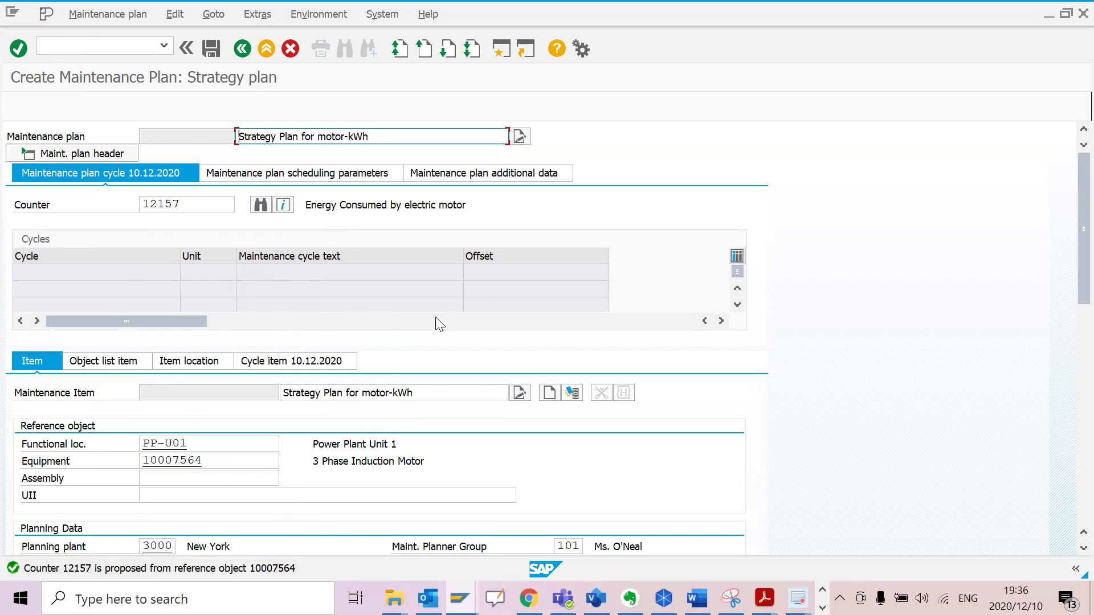
- Examine the functional location and equipment of the reference object and the counter proposed for the plan
drag(243, 465, 115, 456)
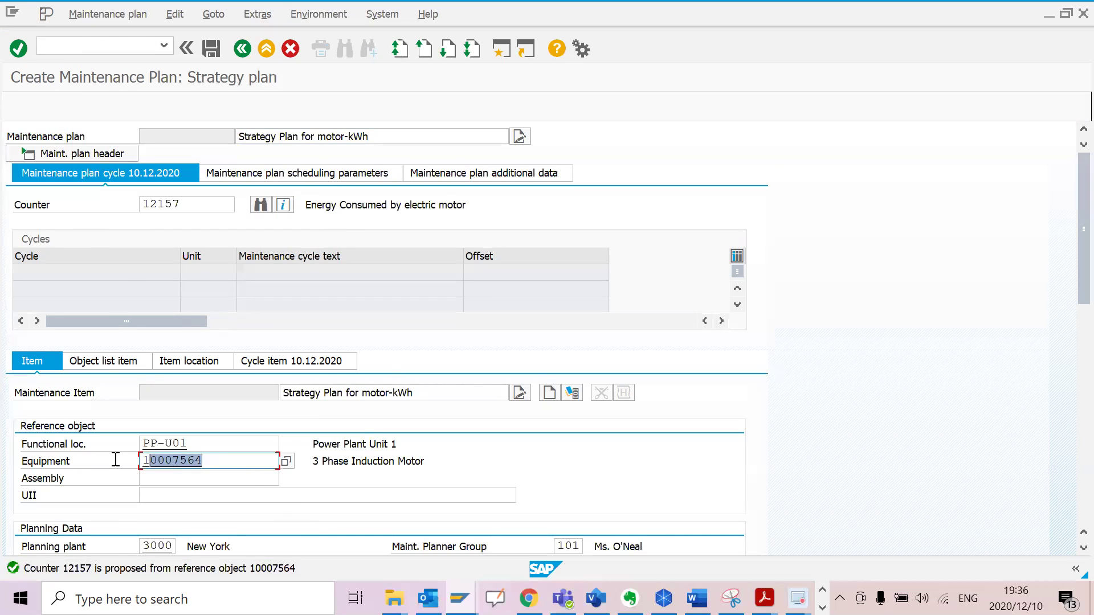
drag(231, 447, 99, 437)
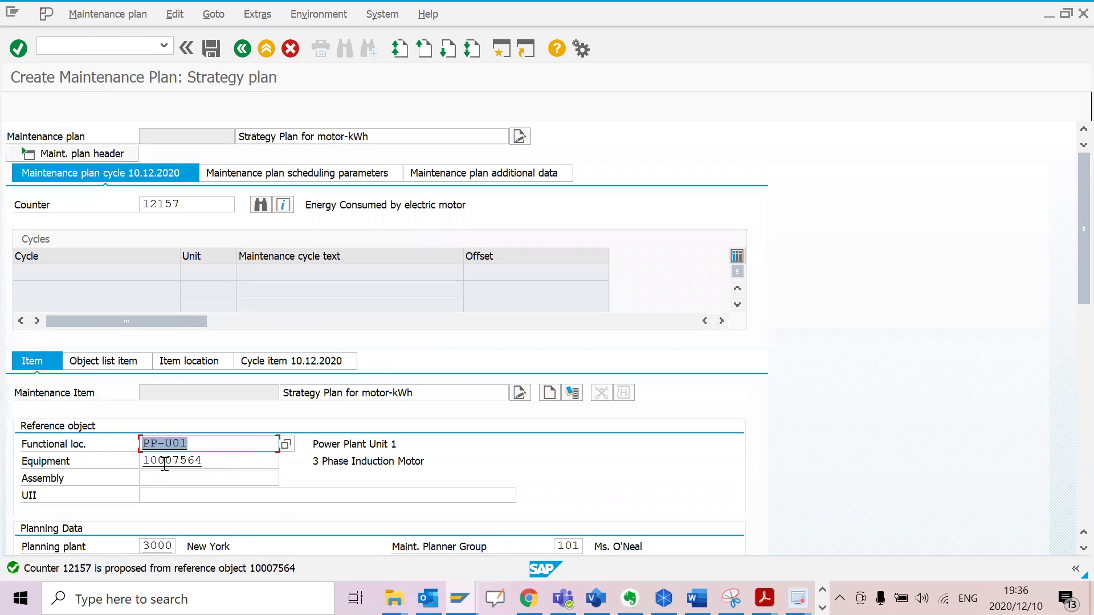
click(193, 446)
click(405, 448)
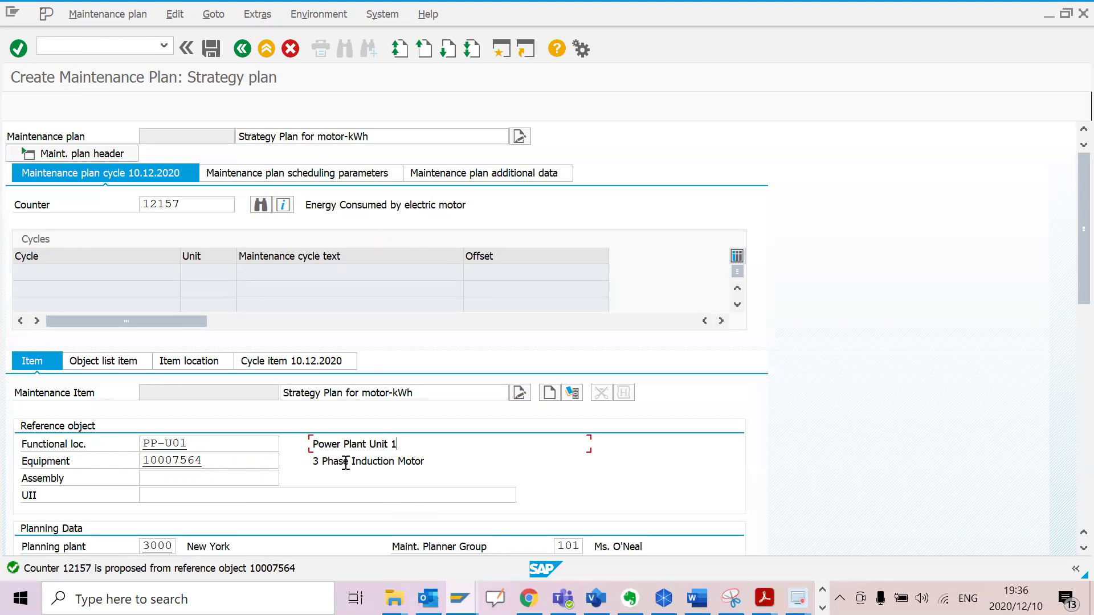
drag(429, 462, 311, 460)
click(378, 443)
drag(398, 444, 375, 444)
drag(204, 205, 135, 206)
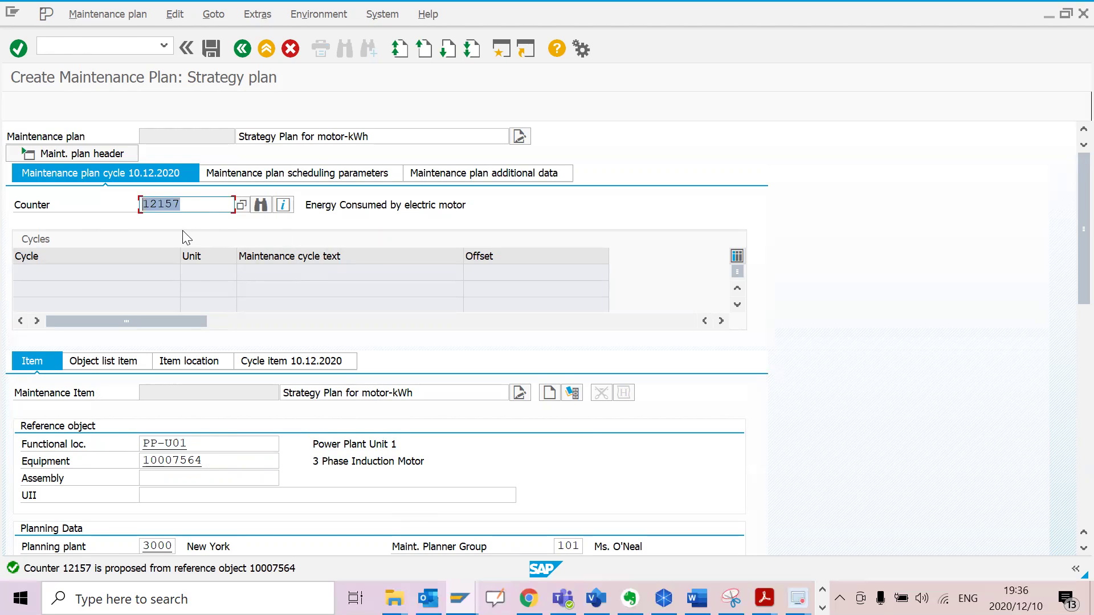
click(482, 207)
drag(482, 207, 302, 223)
- Examine the item's planning data, including planning plant, work center and planner group, along with the plan's counter and Cycles table
scroll(476, 439, down, 1)
scroll(476, 438, down, 5)
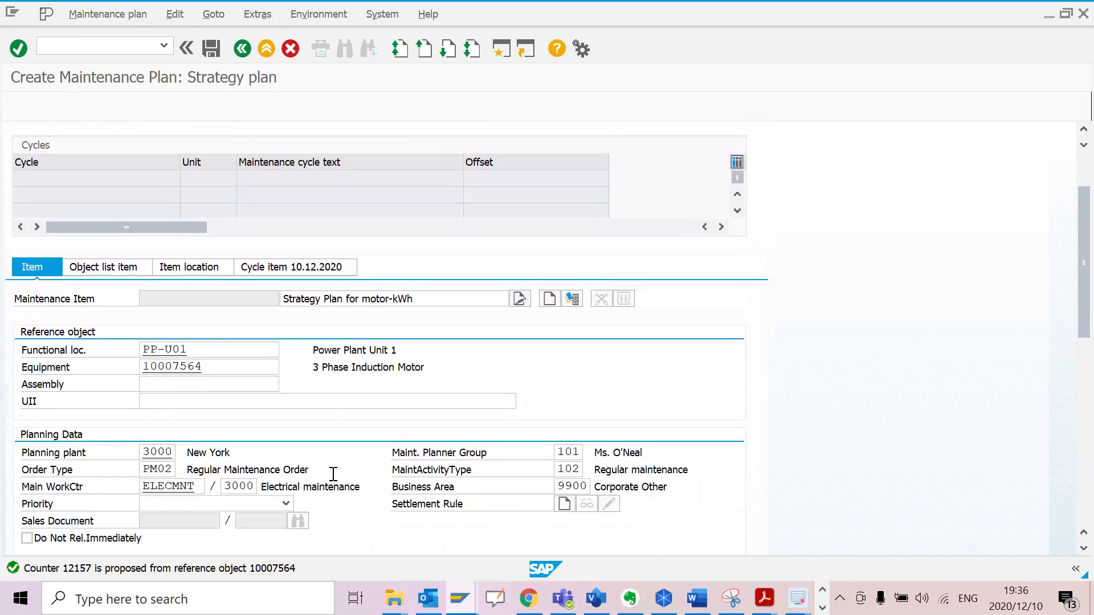
scroll(334, 473, down, 1)
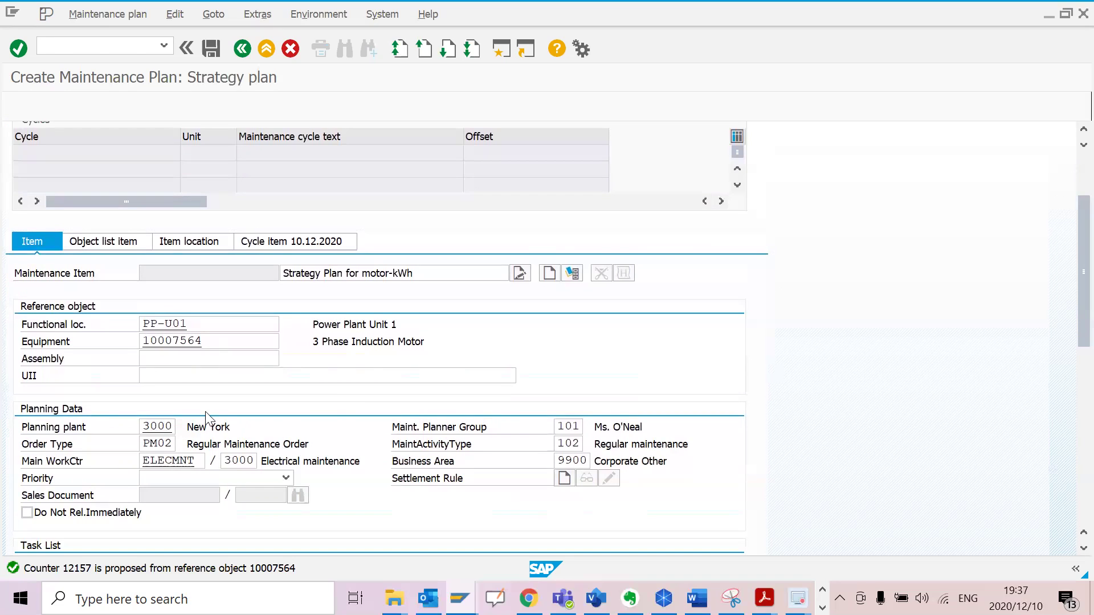
drag(427, 342, 280, 362)
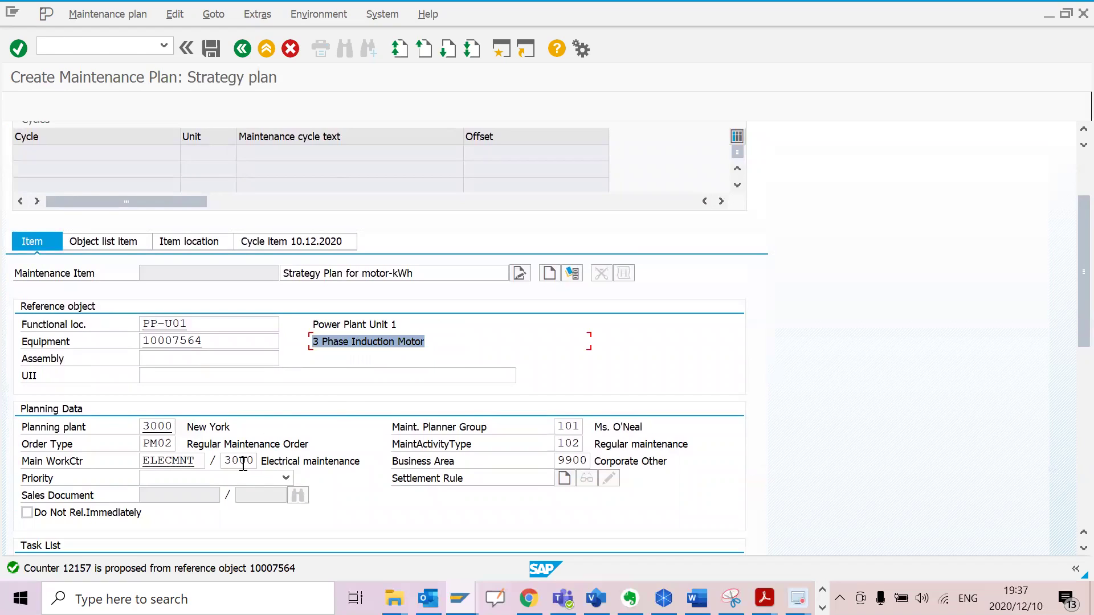
click(163, 427)
click(187, 462)
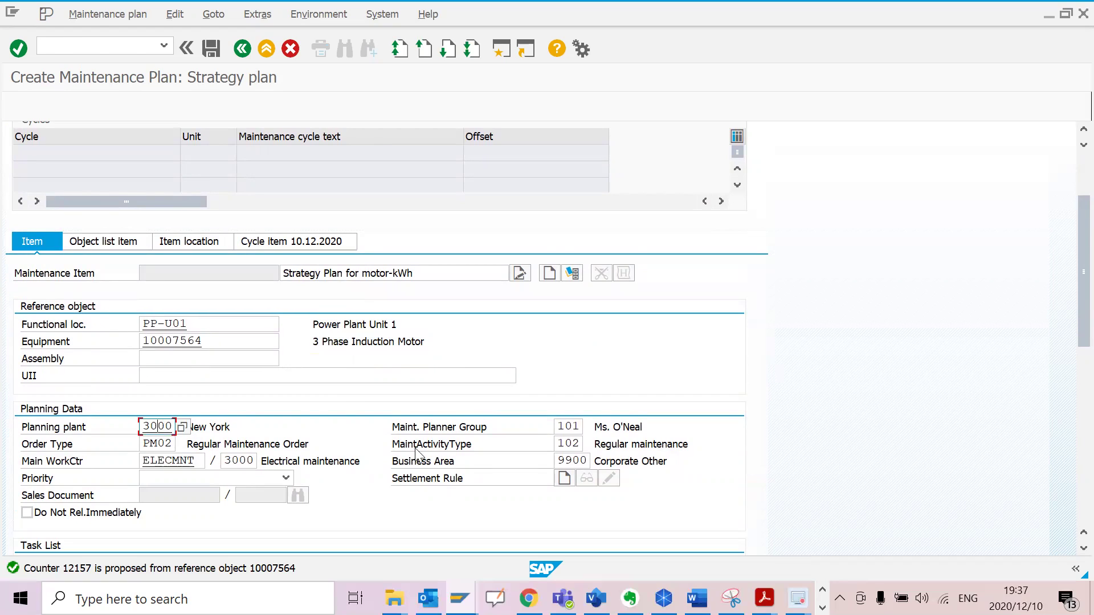
click(572, 427)
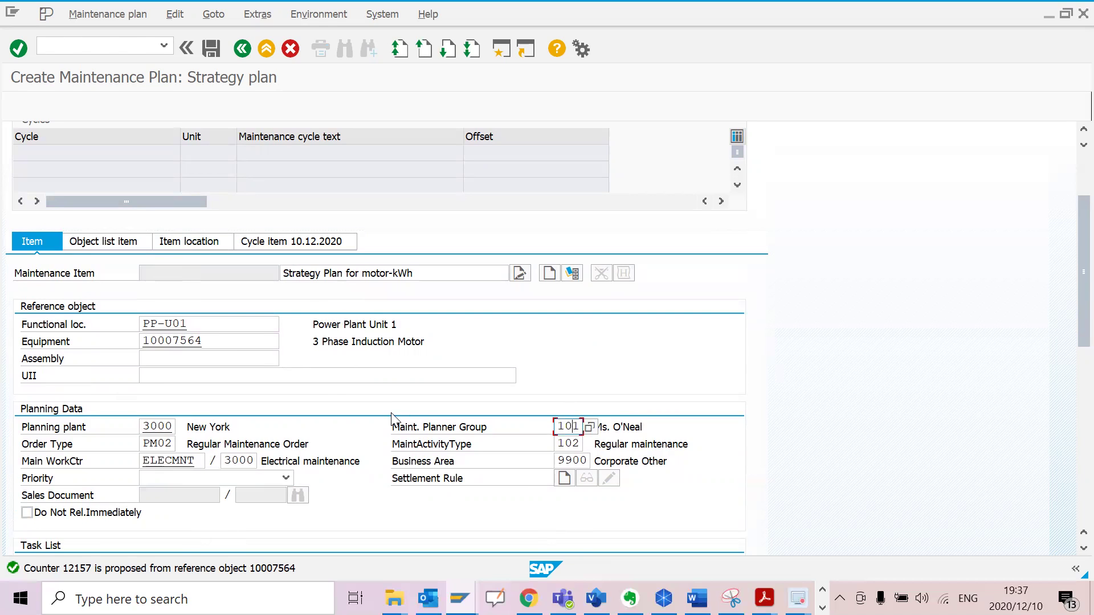
scroll(270, 475, down, 1)
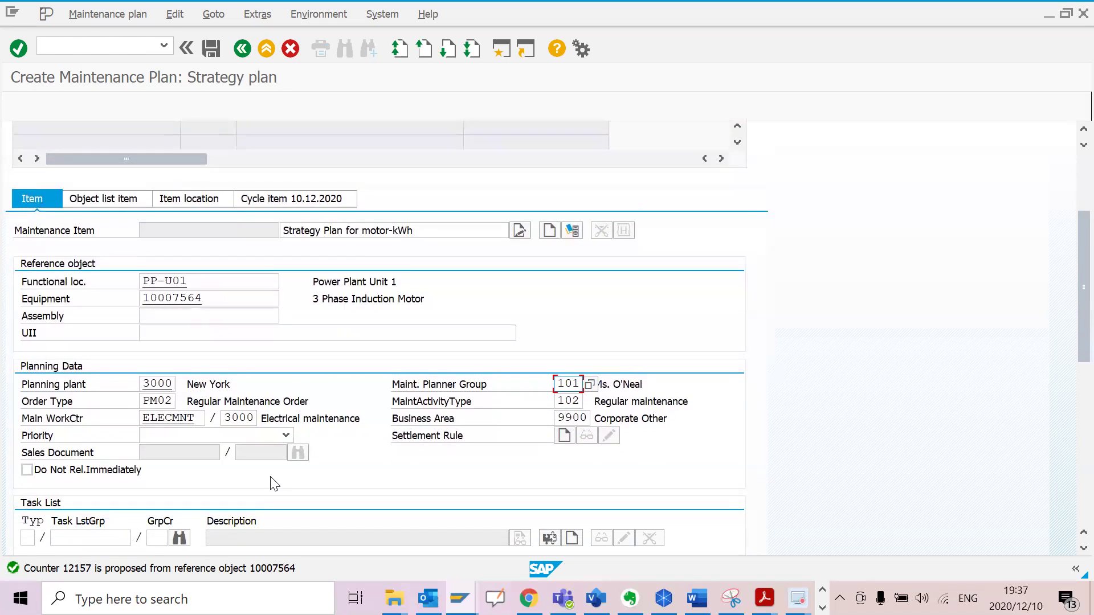
scroll(294, 477, up, 3)
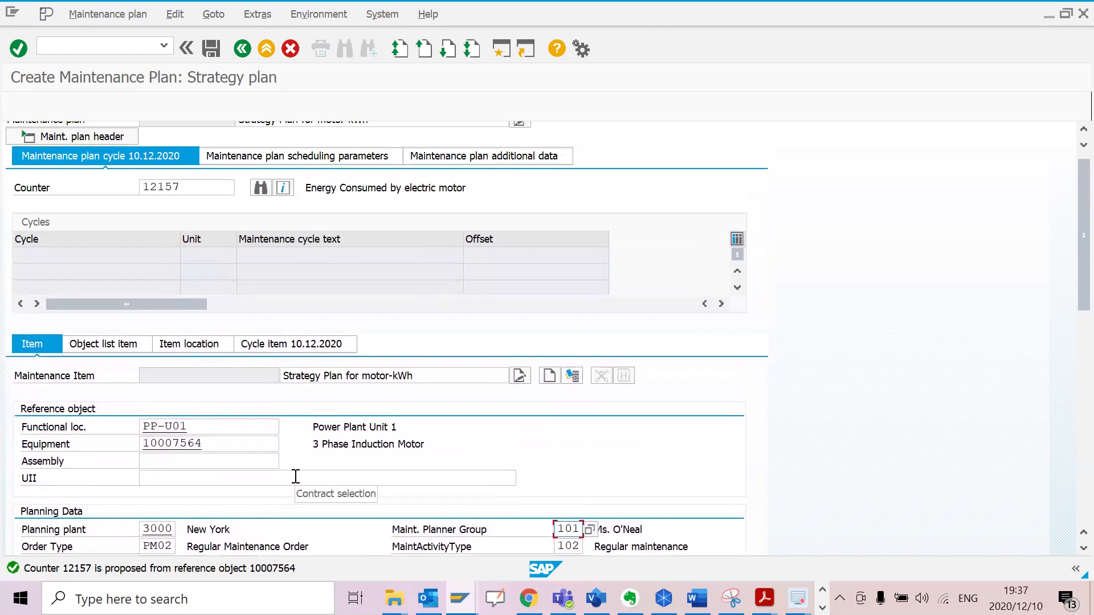
scroll(294, 477, down, 3)
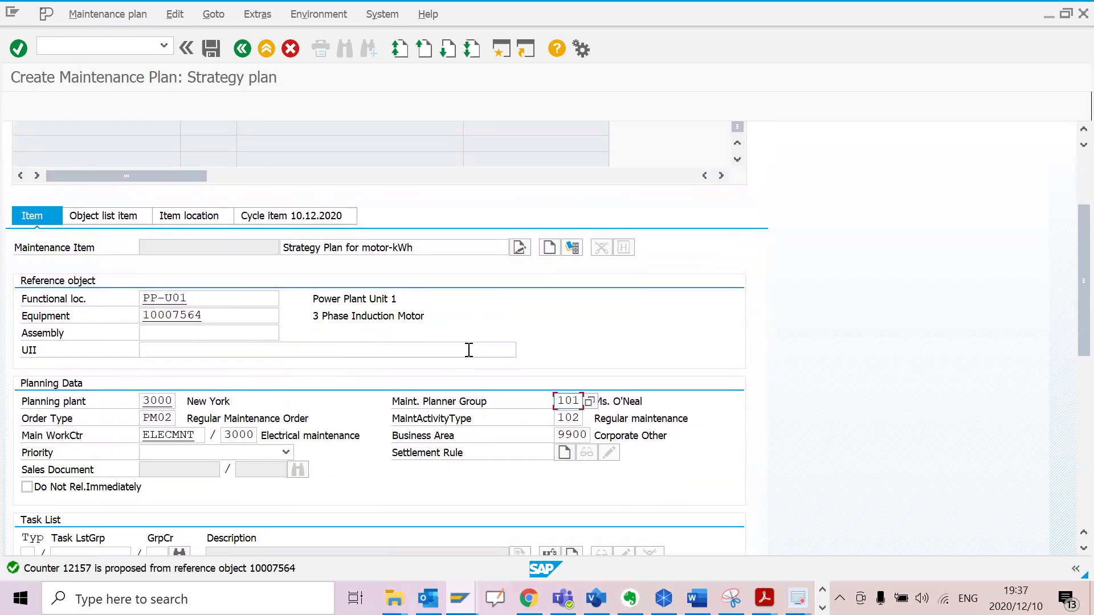
scroll(101, 140, up, 3)
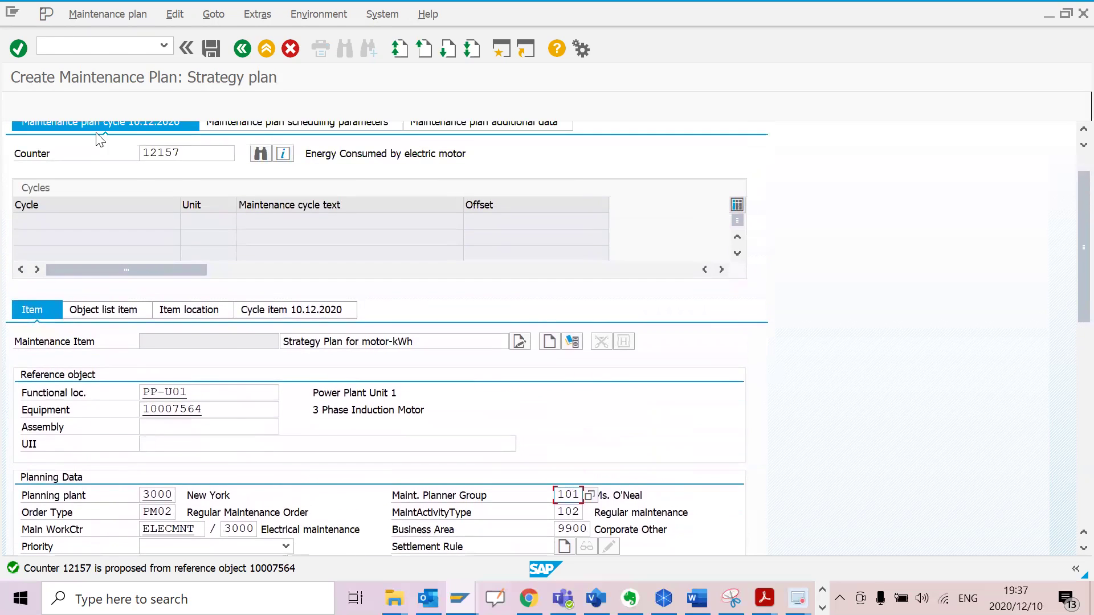
drag(199, 151, 137, 149)
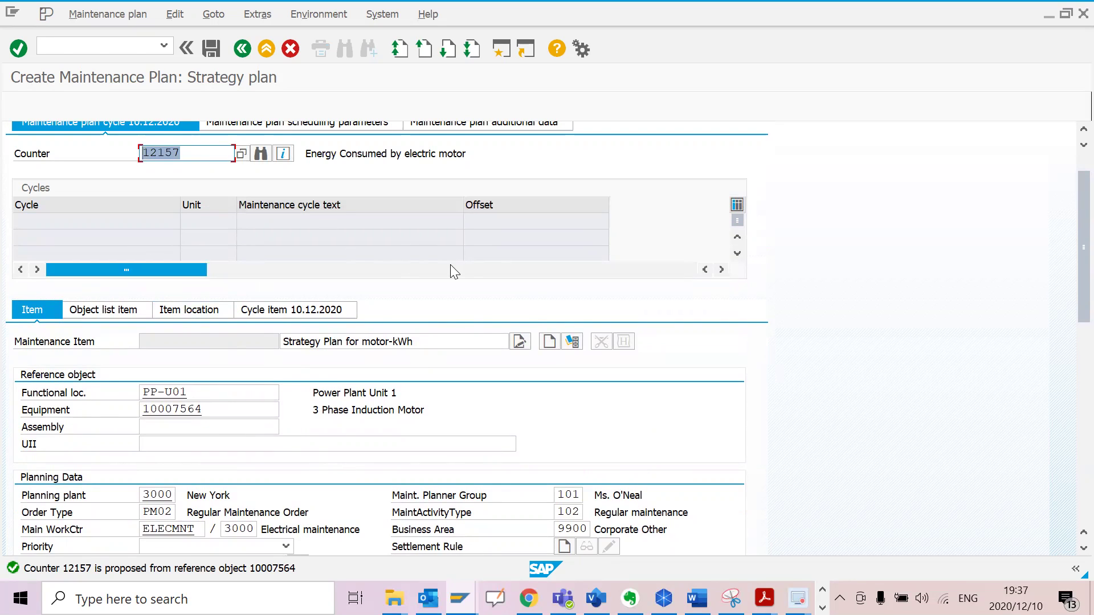
click(96, 226)
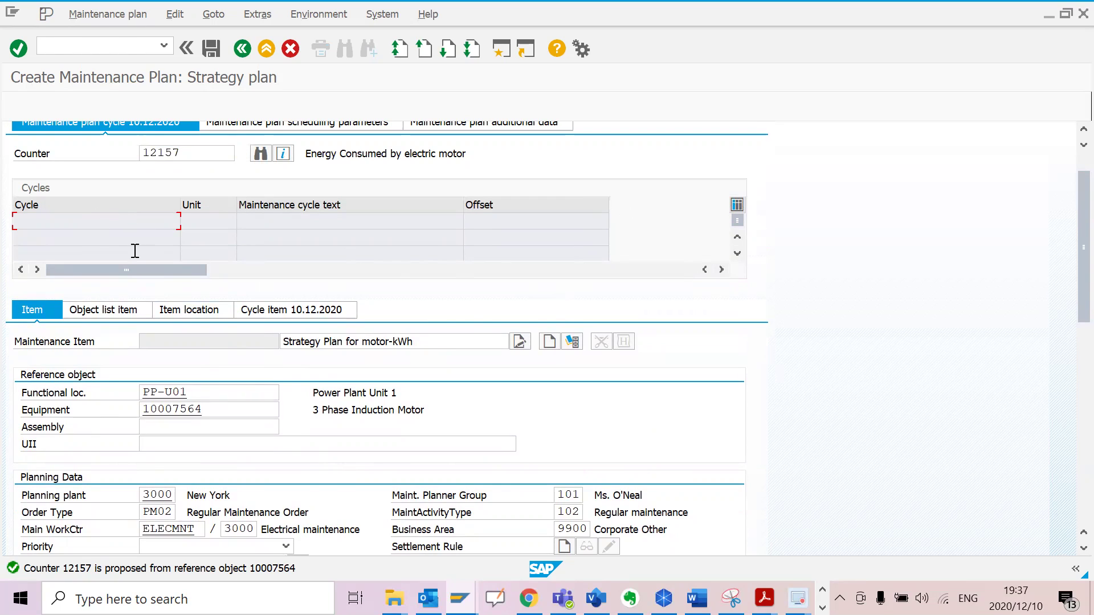
click(170, 237)
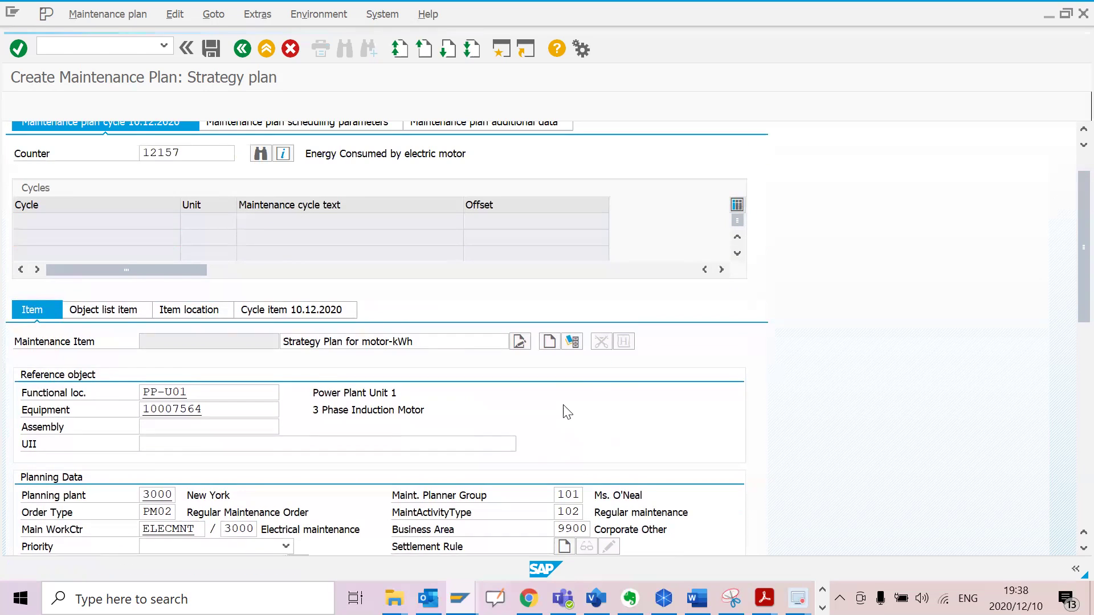
- Start a new task list for equipment from the maintenance item and proceed to its header without entering a profile
scroll(516, 399, down, 2)
scroll(520, 408, down, 4)
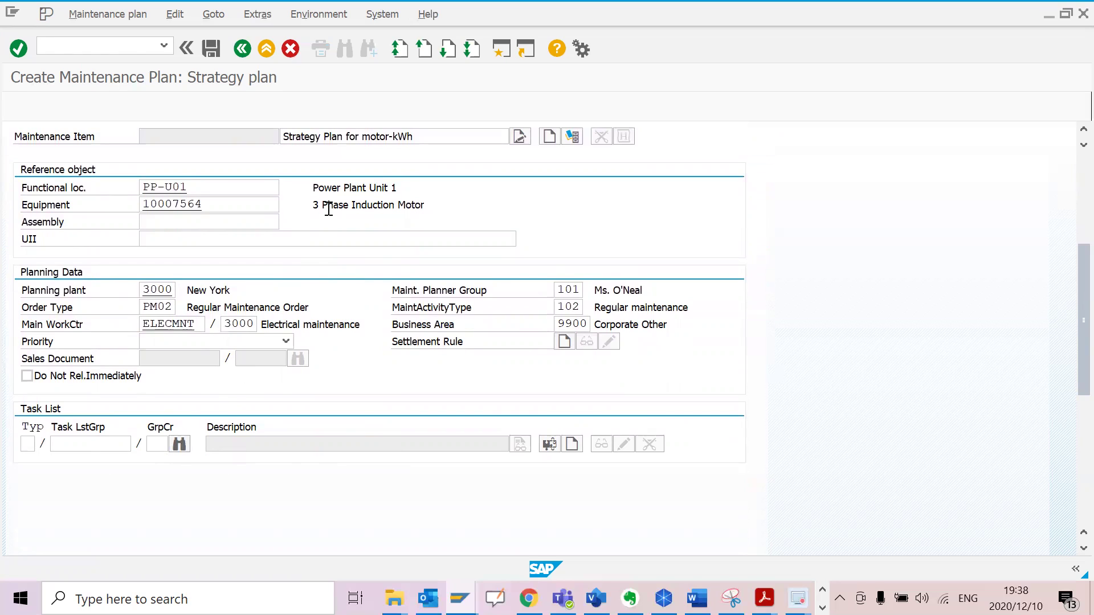
click(574, 448)
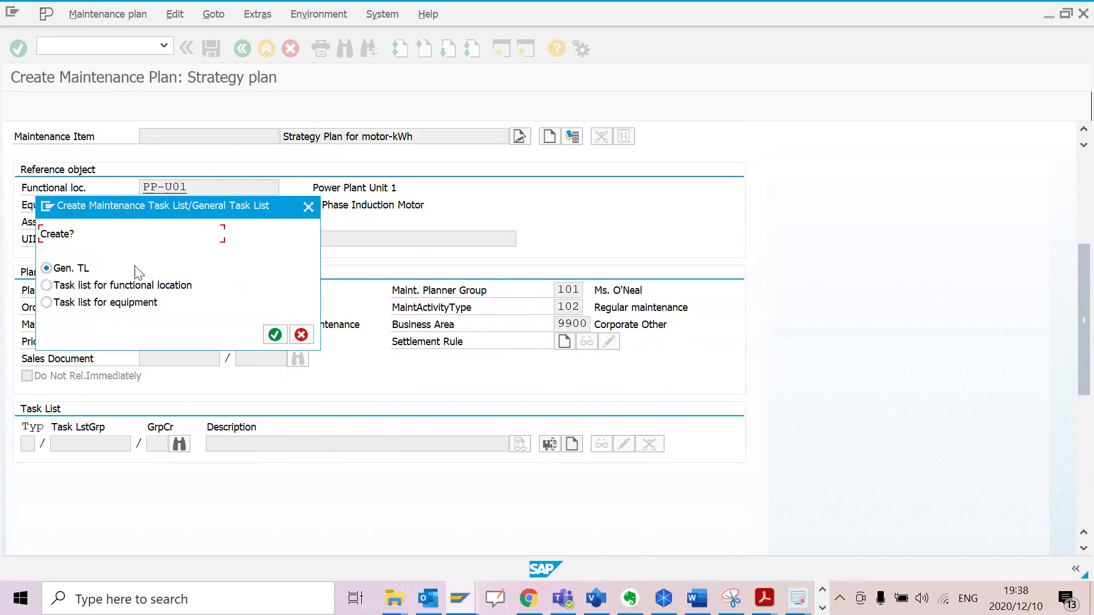
click(46, 302)
drag(232, 207, 598, 164)
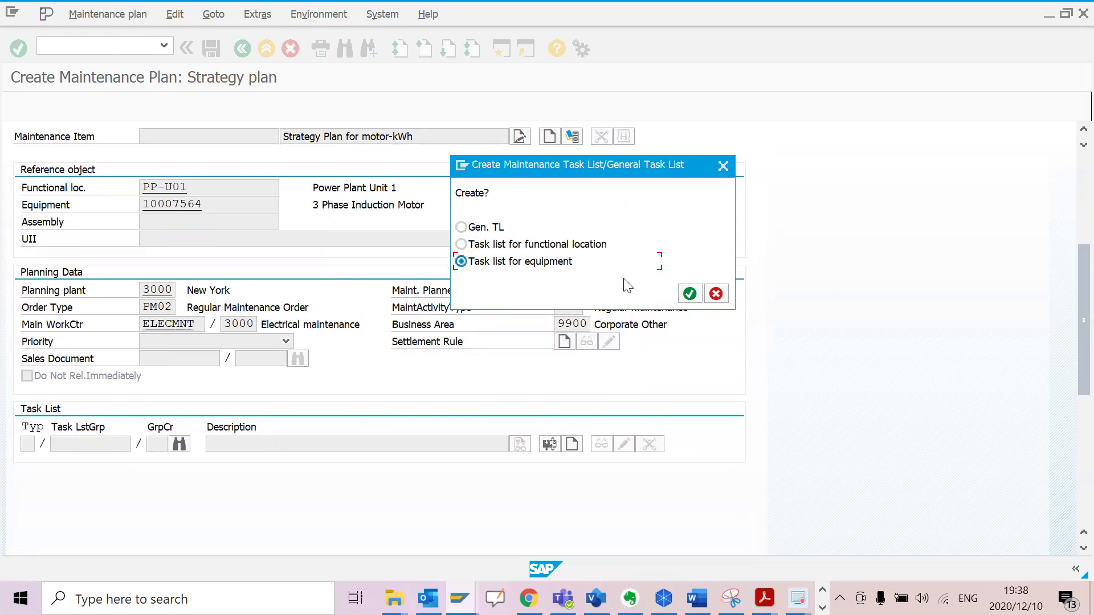
click(690, 294)
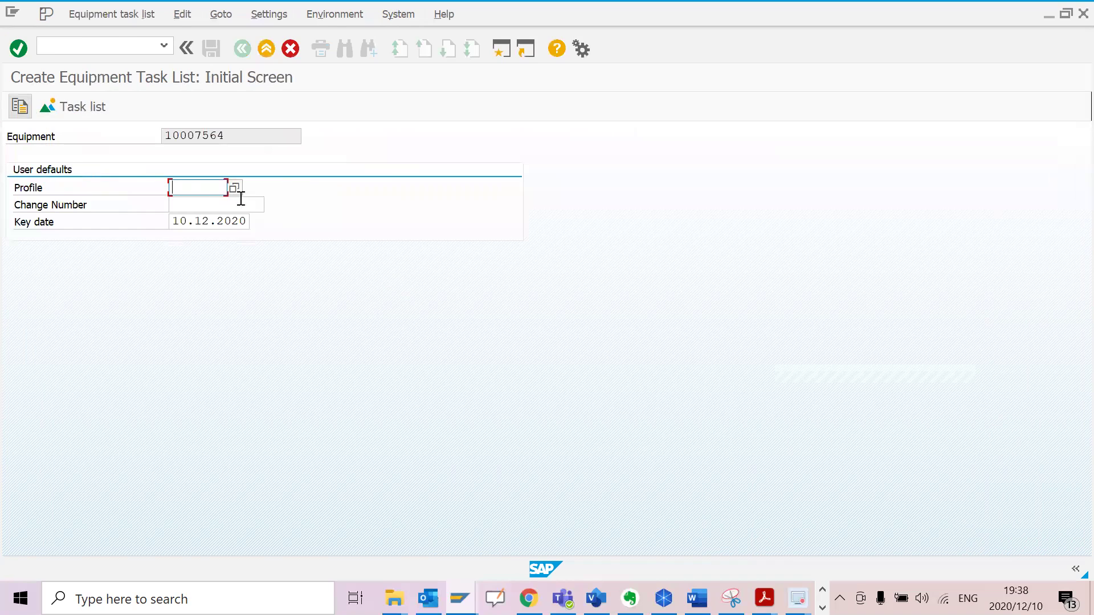
key(Return)
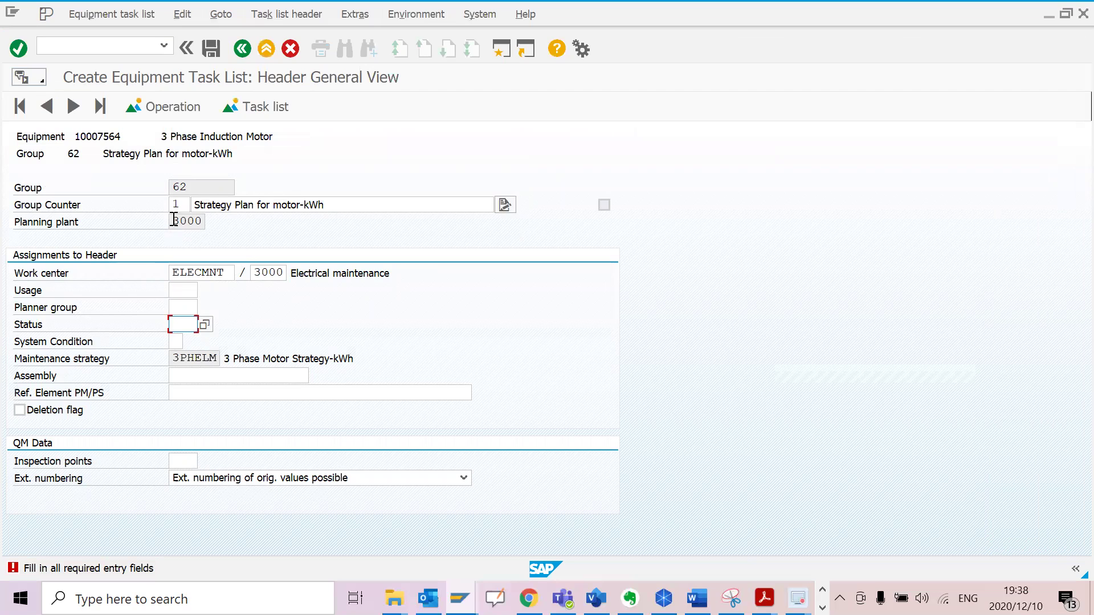
- Examine the planning plant, maintenance strategy, group and group counter in the equipment task list header
drag(174, 221, 212, 224)
key(Return)
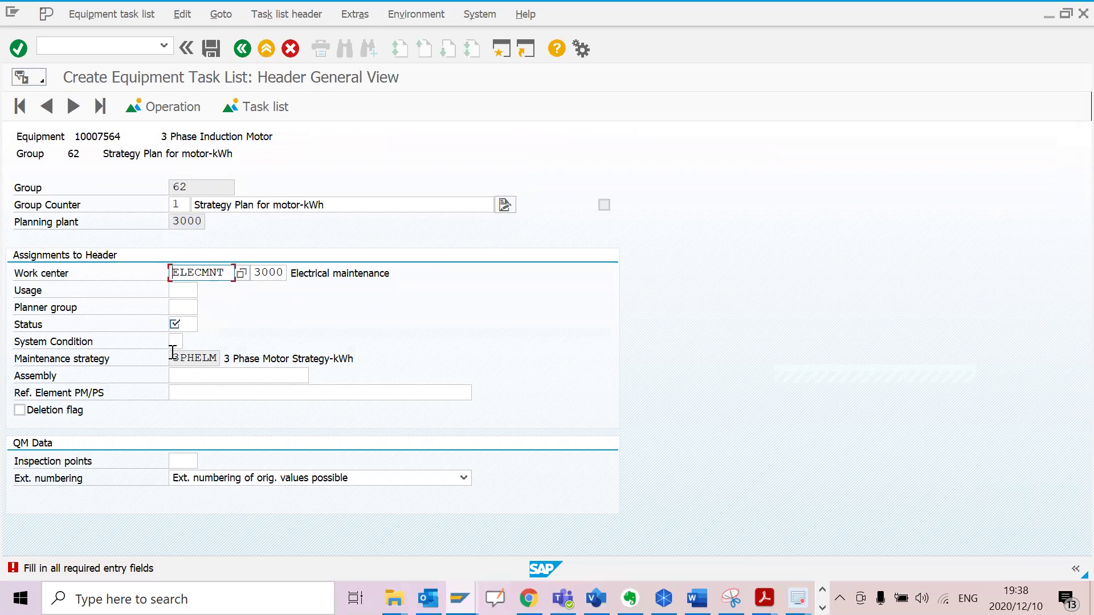
drag(173, 355, 240, 359)
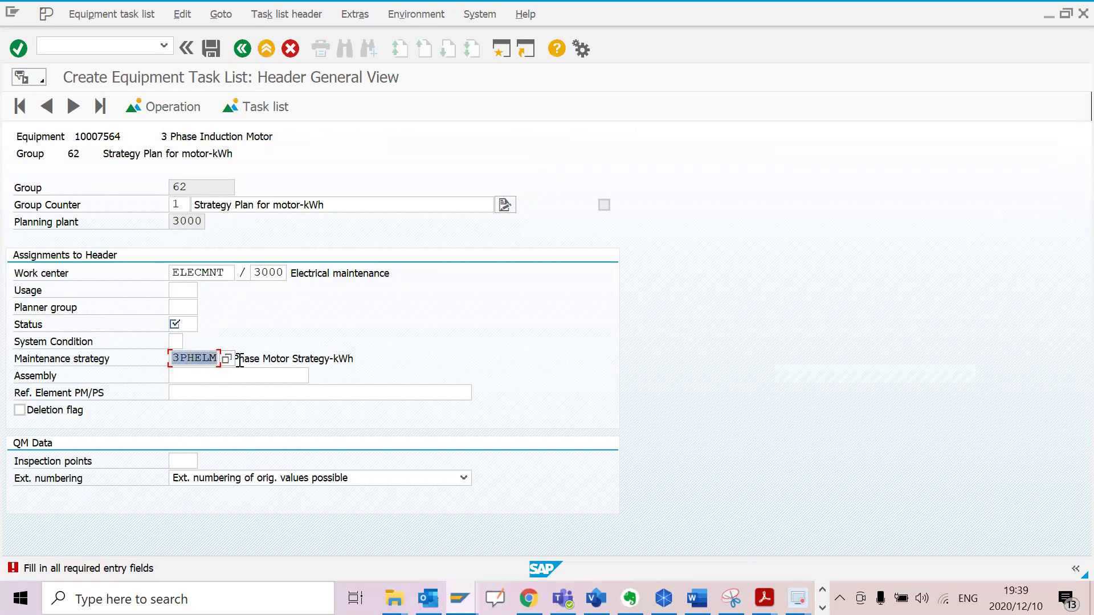
click(287, 355)
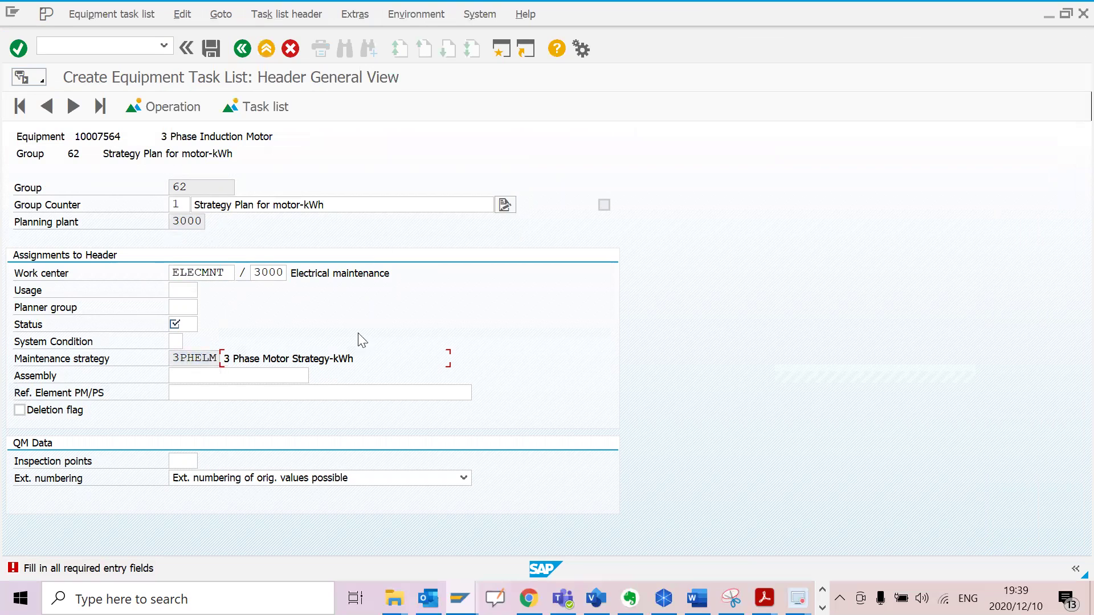
drag(199, 188, 170, 191)
click(178, 204)
- Set the task list header's usage to 4 and its status to 4, Released (general)
click(190, 291)
click(204, 291)
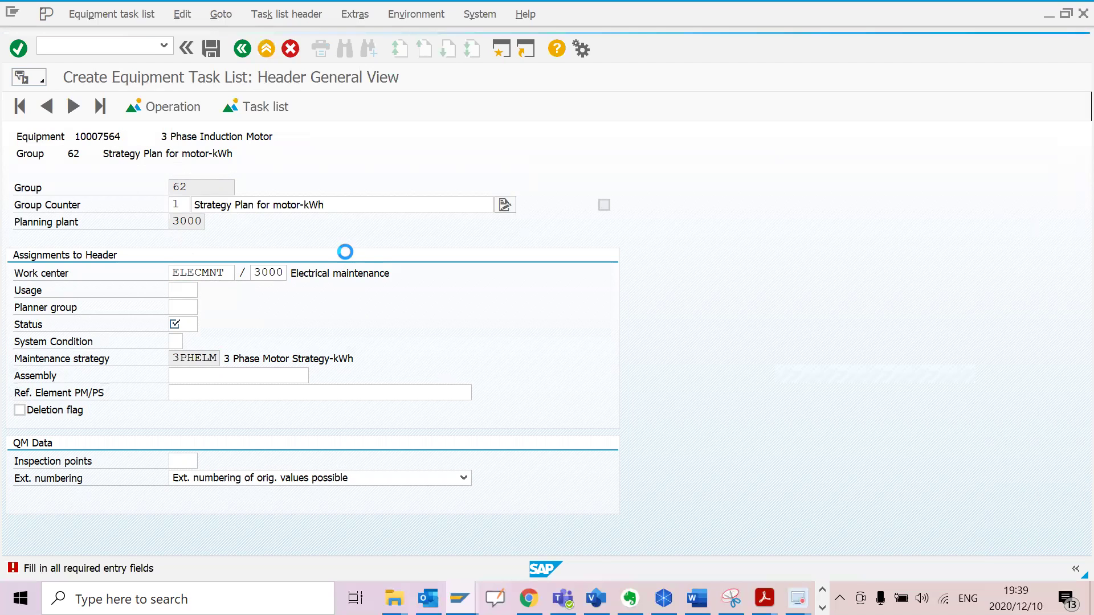
double_click(254, 243)
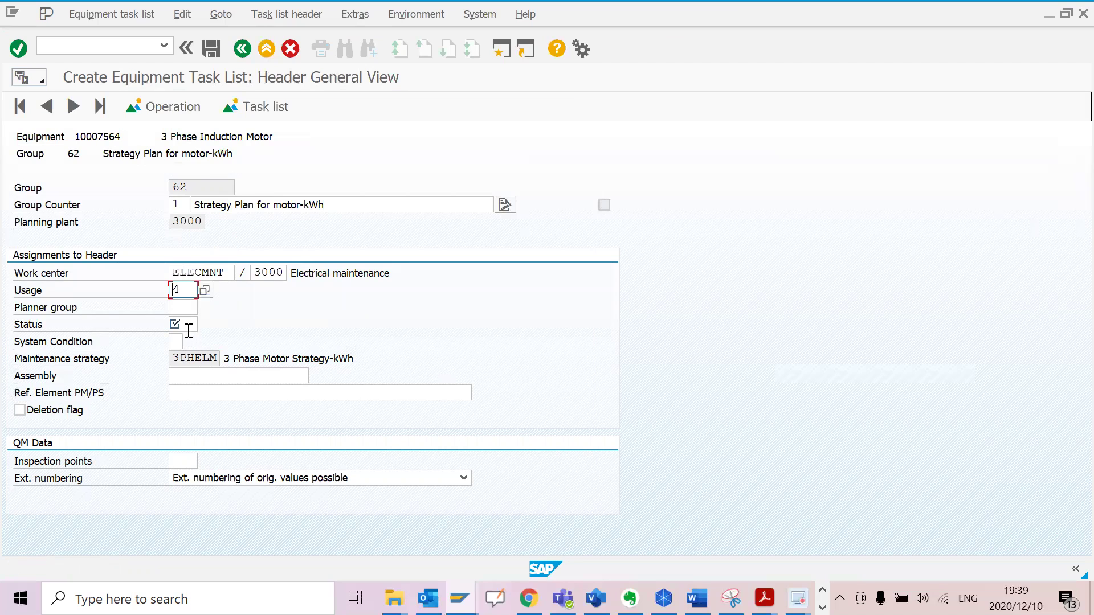
click(189, 326)
click(205, 325)
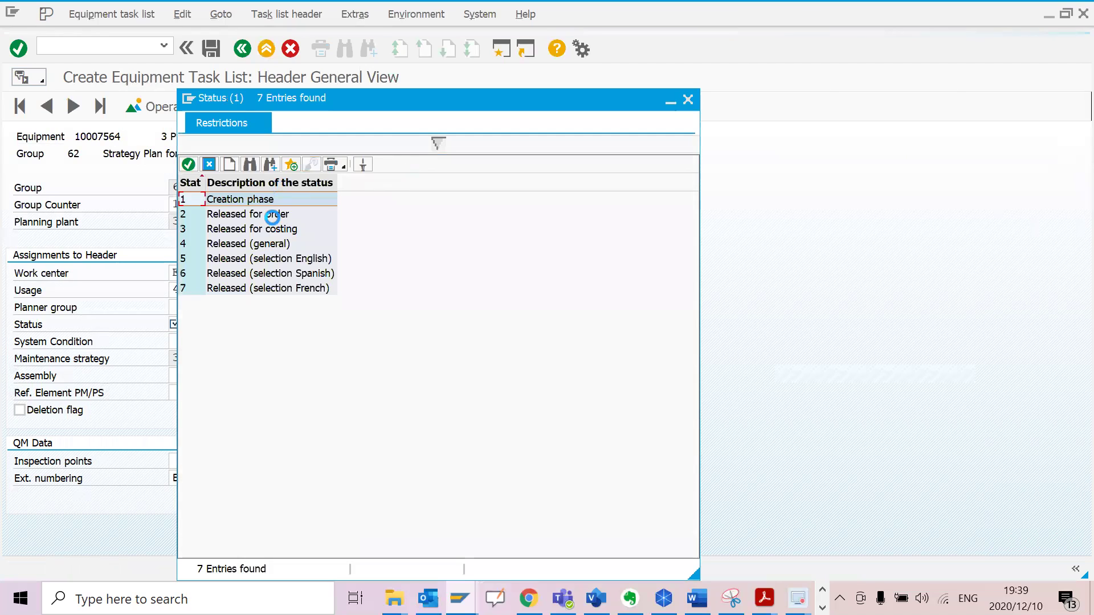
click(275, 244)
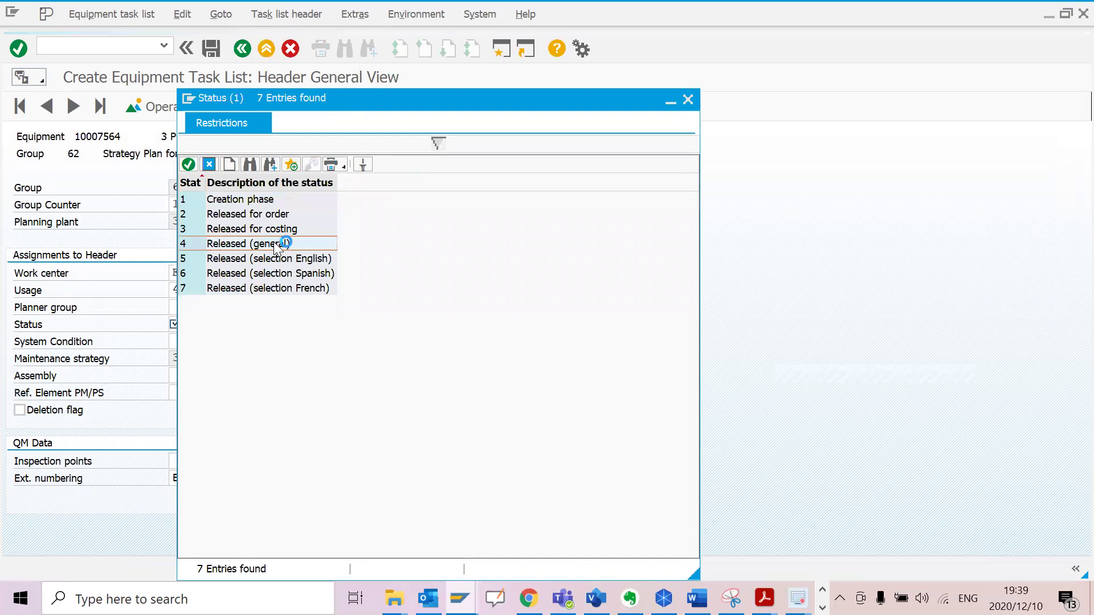
double_click(276, 244)
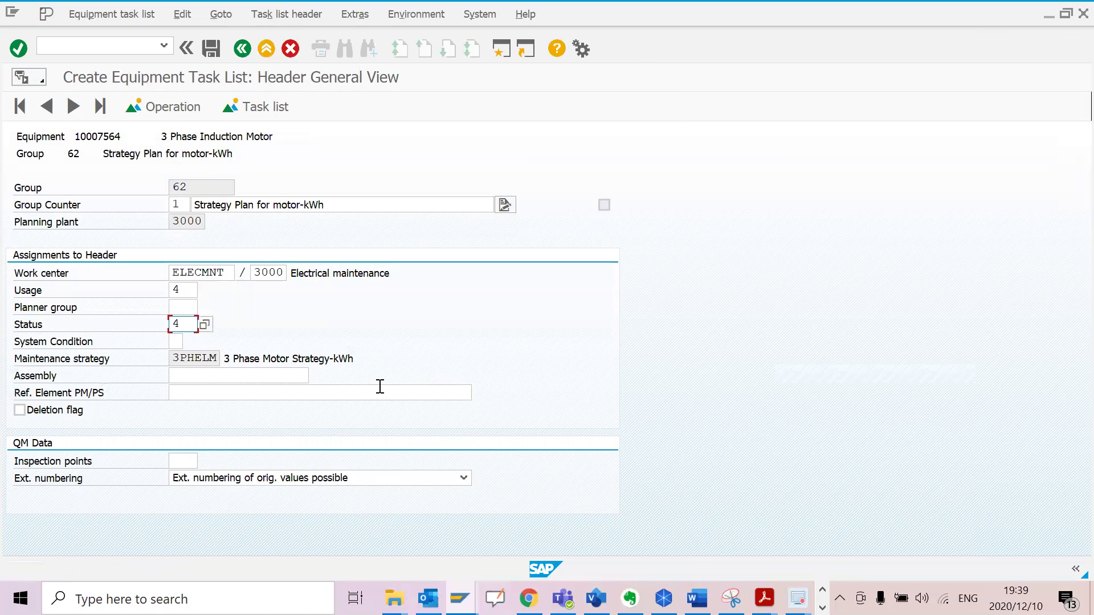
- Open the task list's operation overview and describe operation 0010 as "Isolate electric motor"
click(175, 111)
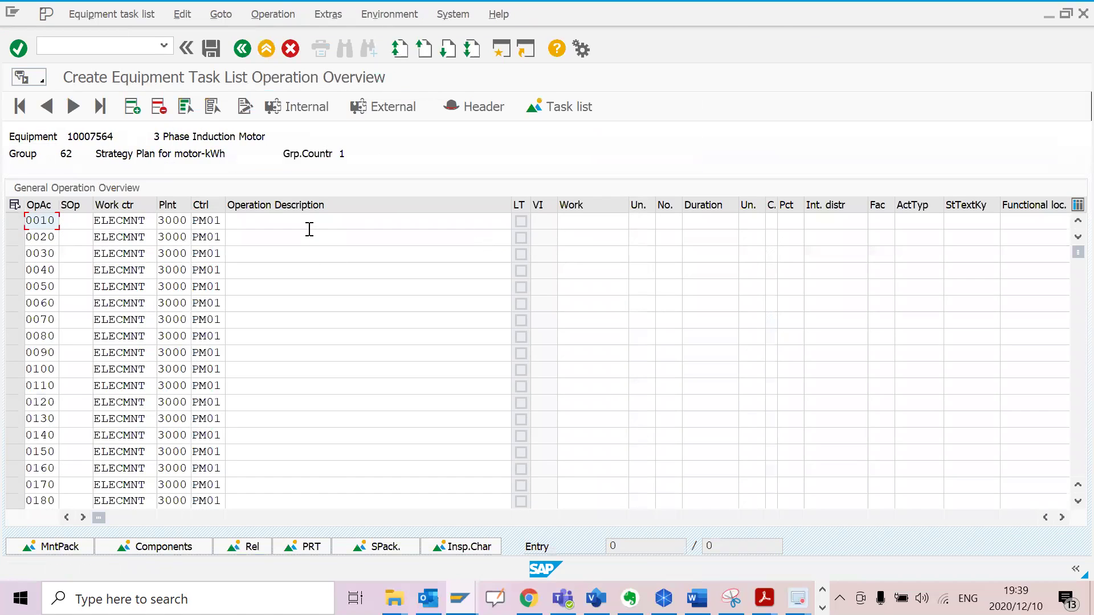
click(313, 221)
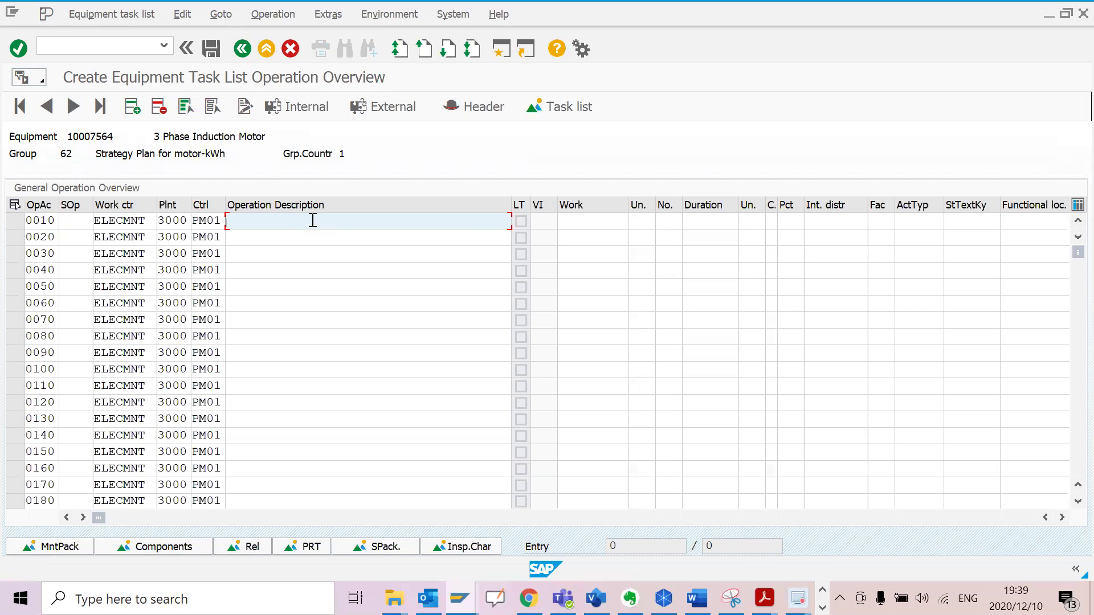
text(i)
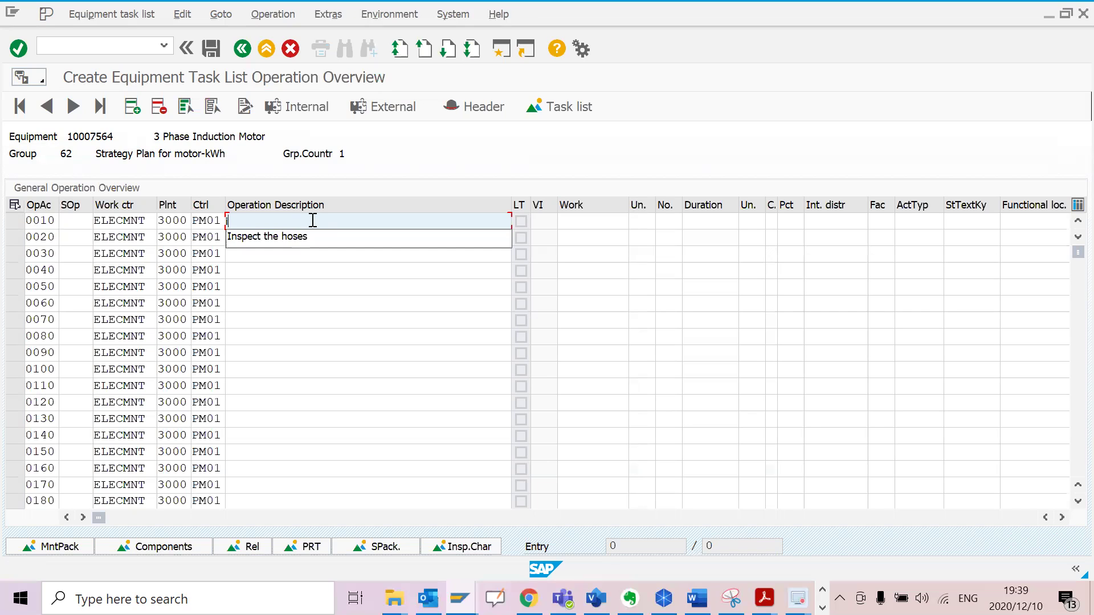
text(solat)
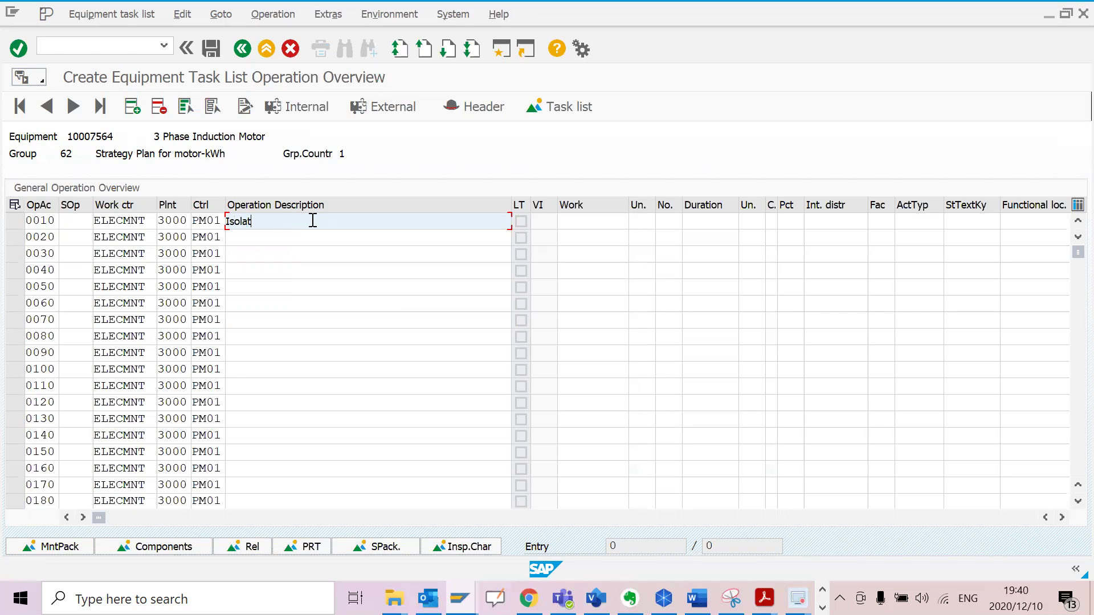
text(e electdci)
key(BackSpace)
key(BackSpace)
key(BackSpace)
text(rci)
key(BackSpace)
key(BackSpace)
key(BackSpace)
text(ic motor)
- Describe operation 0020 as "Check motor bearings" and operation 0030 as "Check motor starter"
click(305, 250)
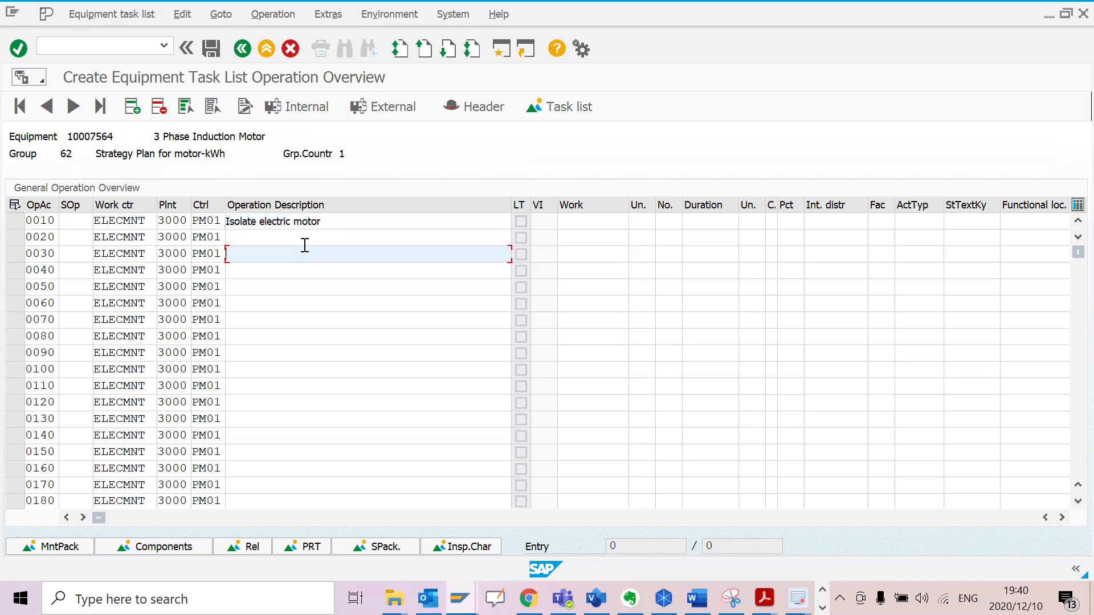
click(301, 240)
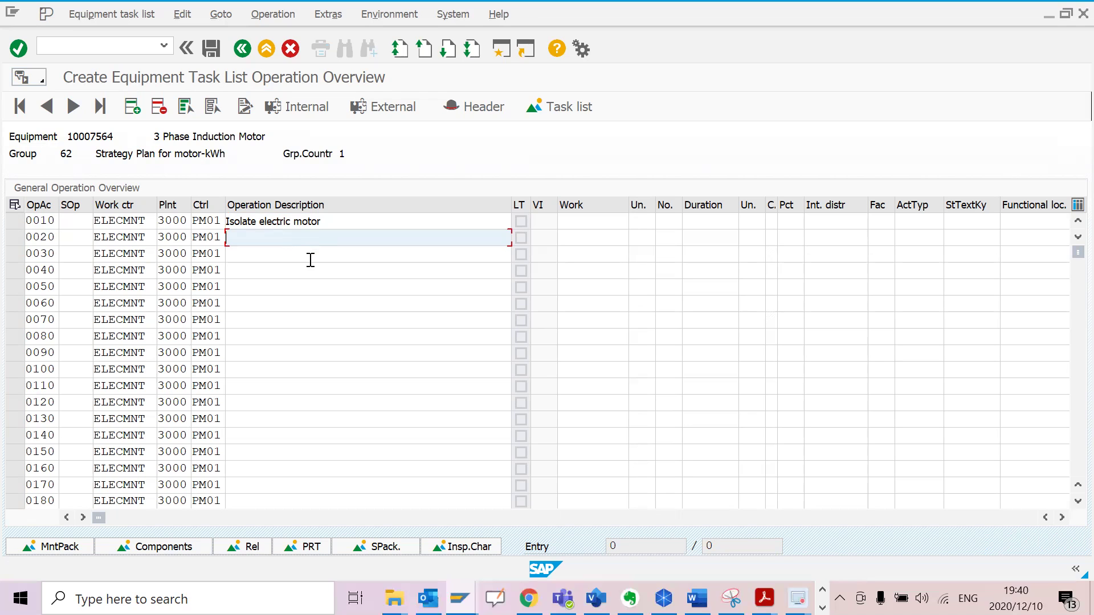
text(Check motor bearings)
click(309, 260)
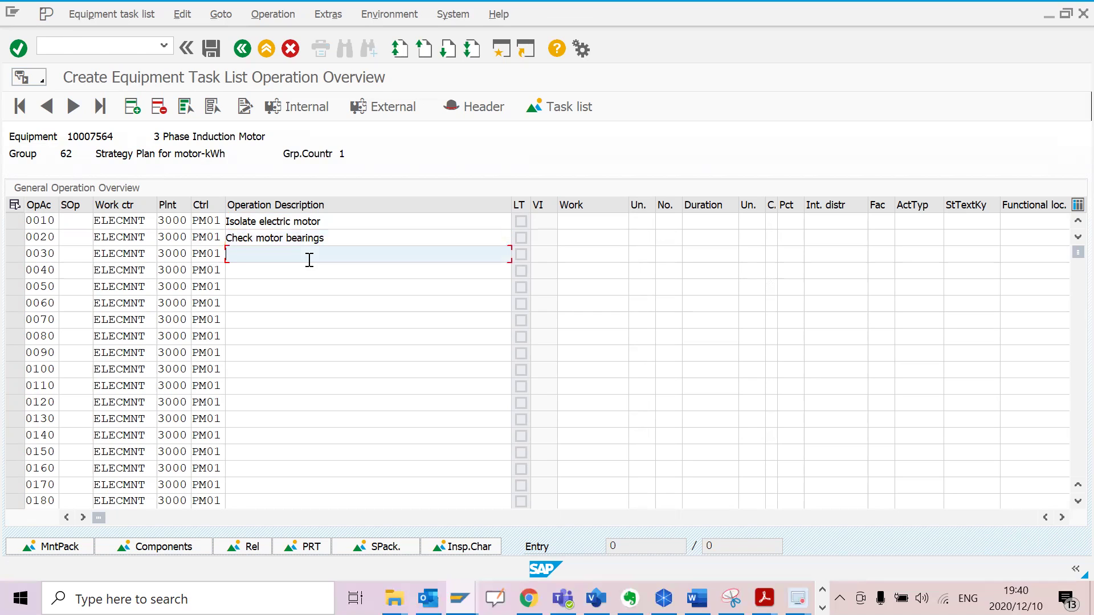
text(Check motor starter)
- Describe operation 0040 as "Check winding temperature"
click(310, 285)
click(276, 271)
text(Check winding tempa)
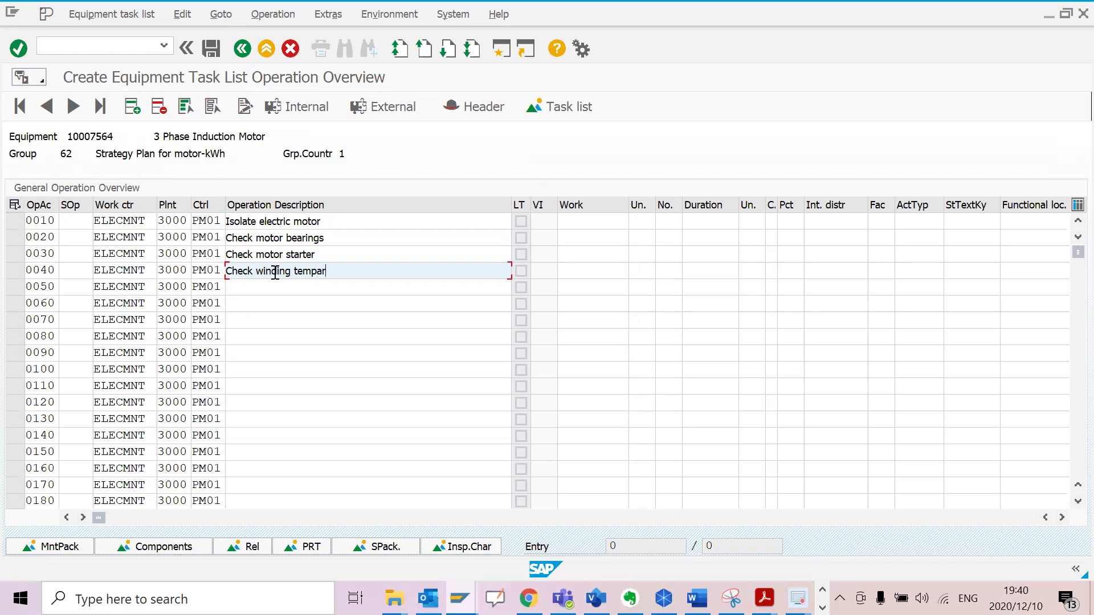
text(r)
key(BackSpace)
key(BackSpace)
text(erate)
key(BackSpace)
key(BackSpace)
key(BackSpace)
text(ature)
- Describe operation 0050 as "check shaft alignment" and operation 0060 as "Check motor vibration"
click(295, 284)
text(Check)
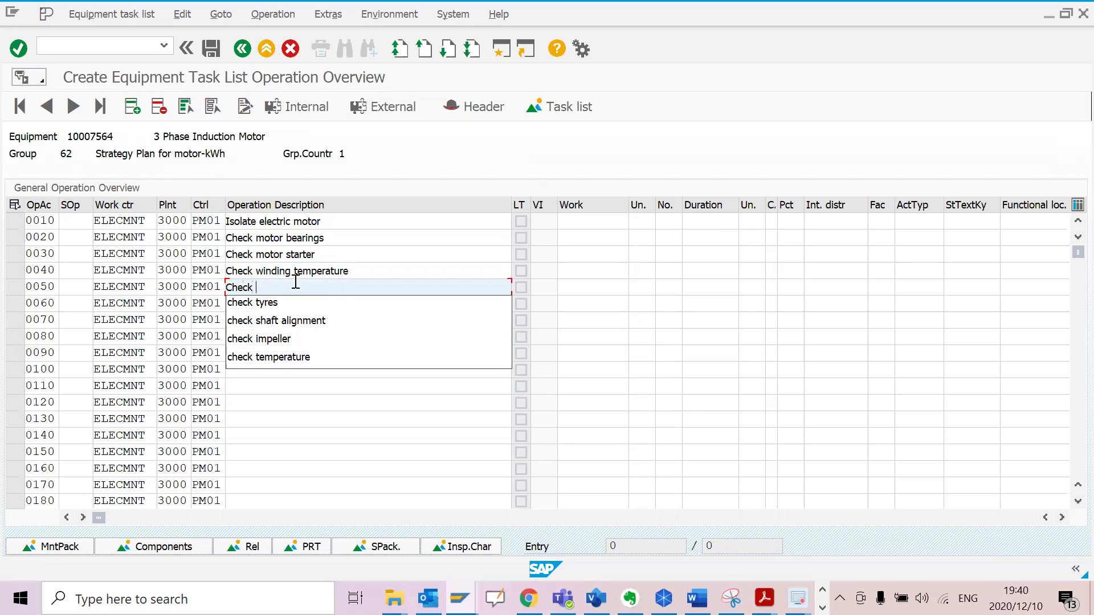
click(295, 320)
click(246, 304)
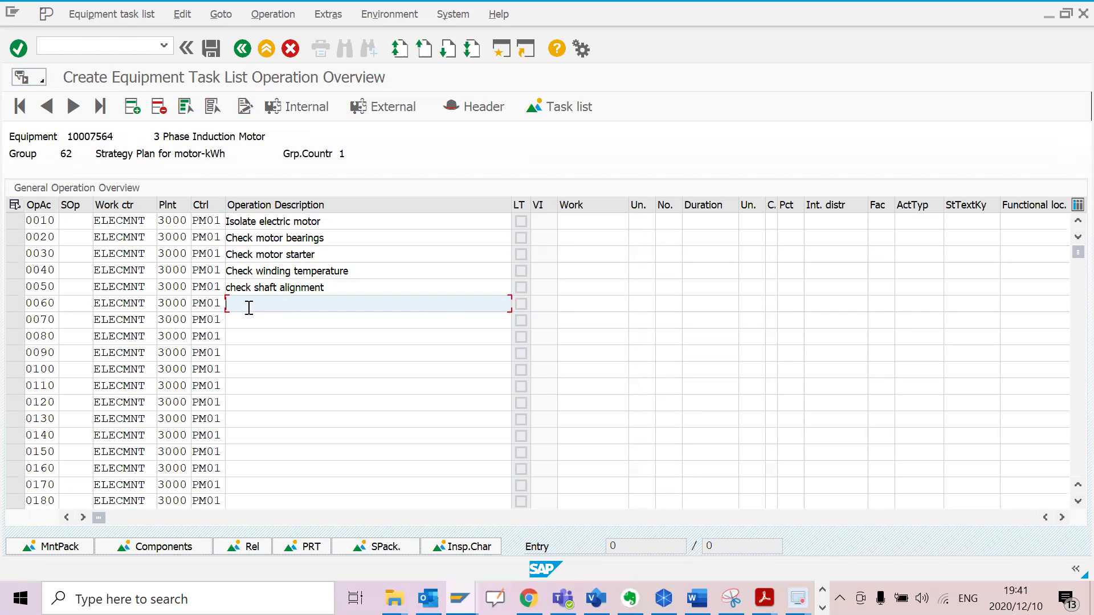
text(Check motor vibratiobn)
- Describe operation 0070 as "Clean the electric motor"
click(261, 324)
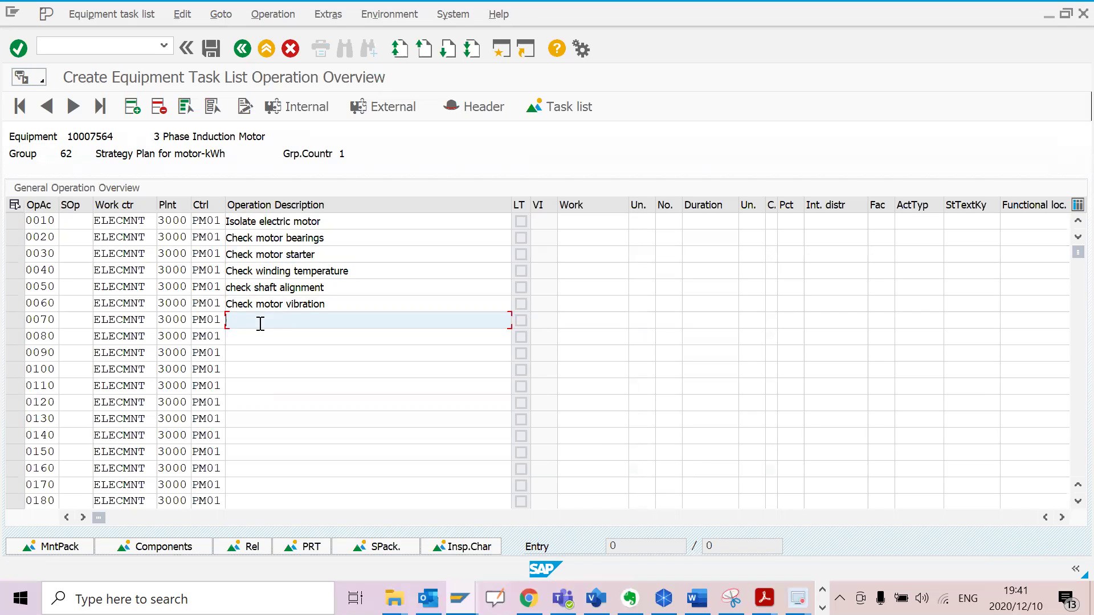
text(Clean )
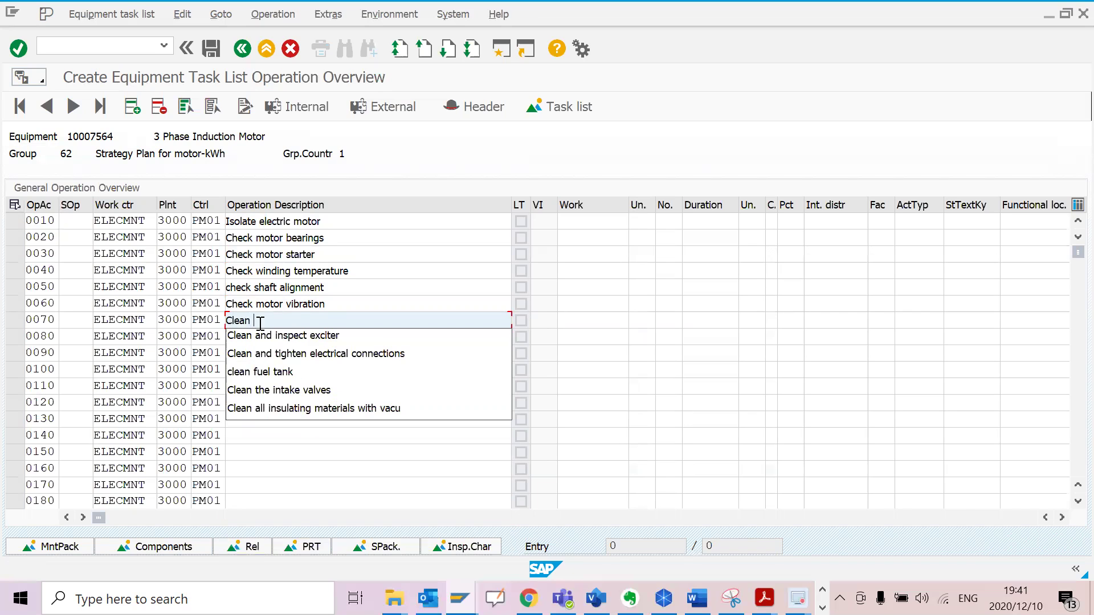
text(the electrin)
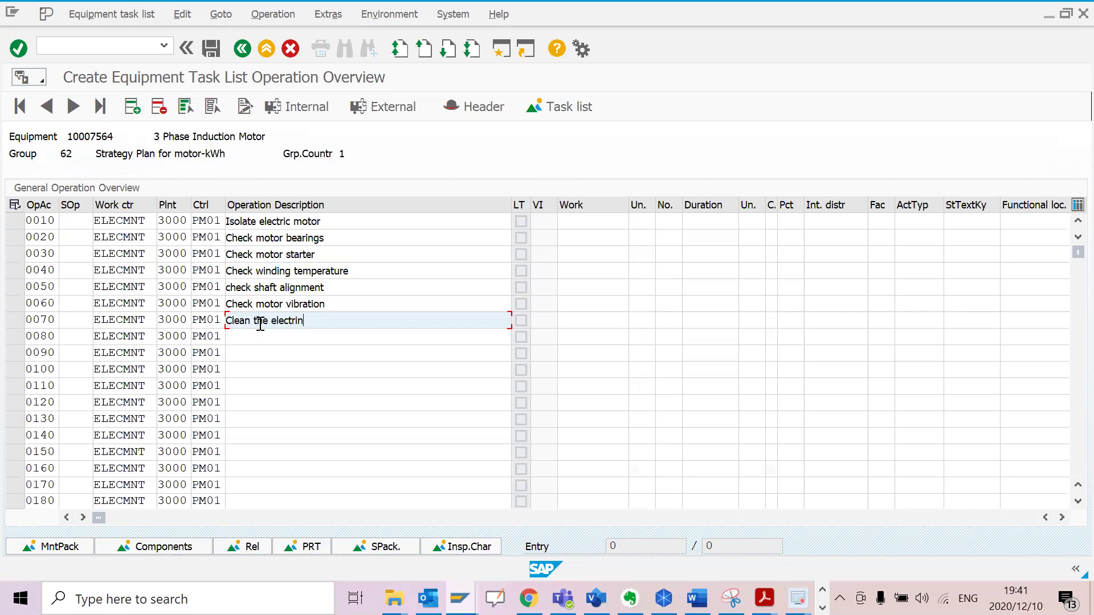
key(BackSpace)
text(c motor)
- Examine the work, unit, number and duration fields available for the operations
click(705, 222)
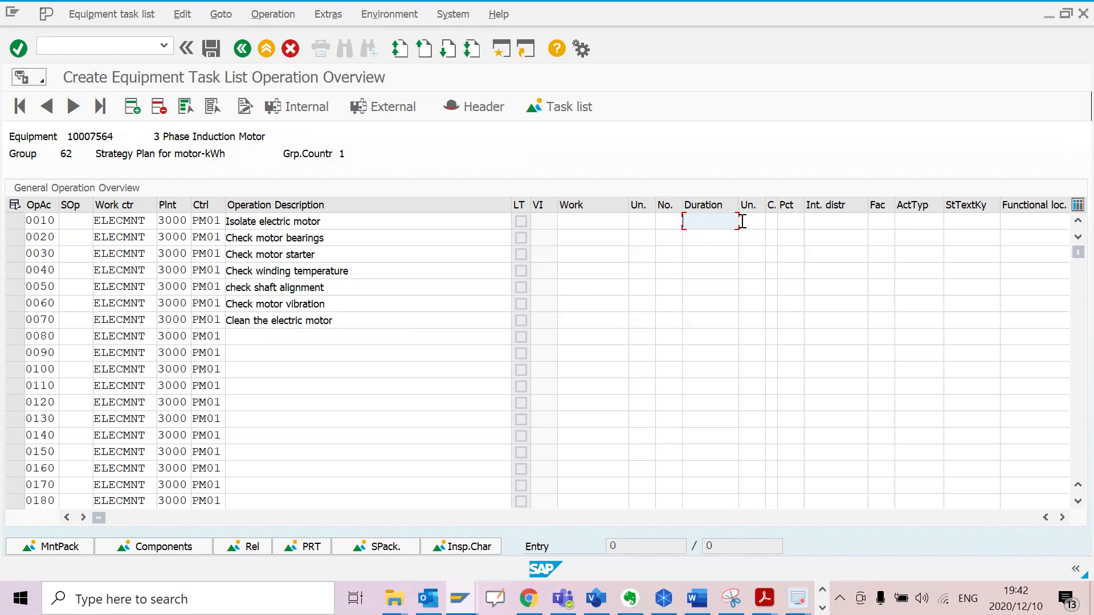
click(699, 251)
click(700, 268)
click(701, 292)
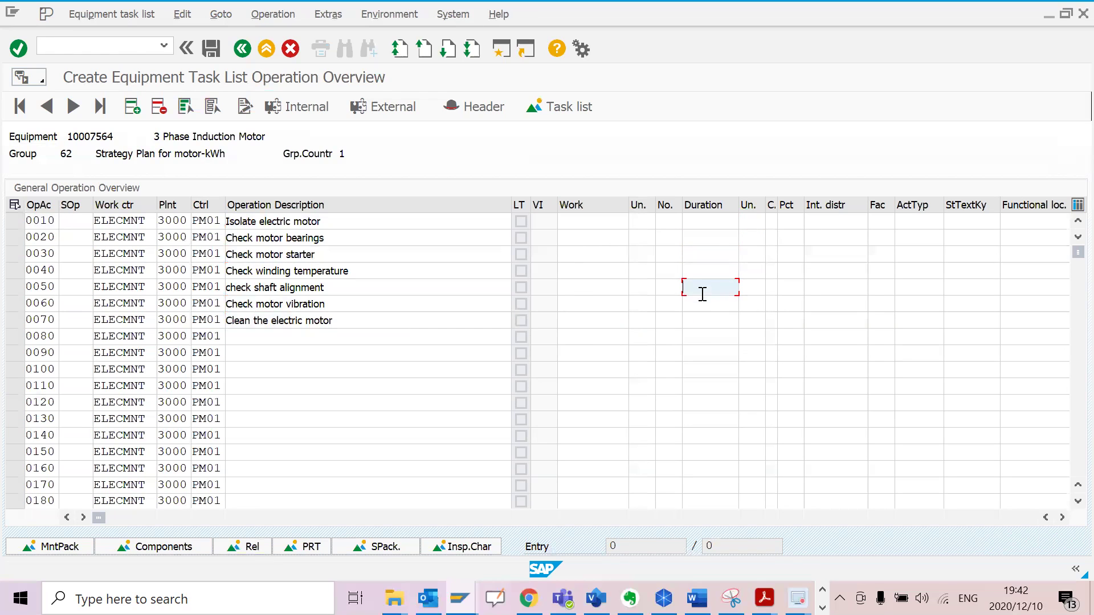
click(701, 223)
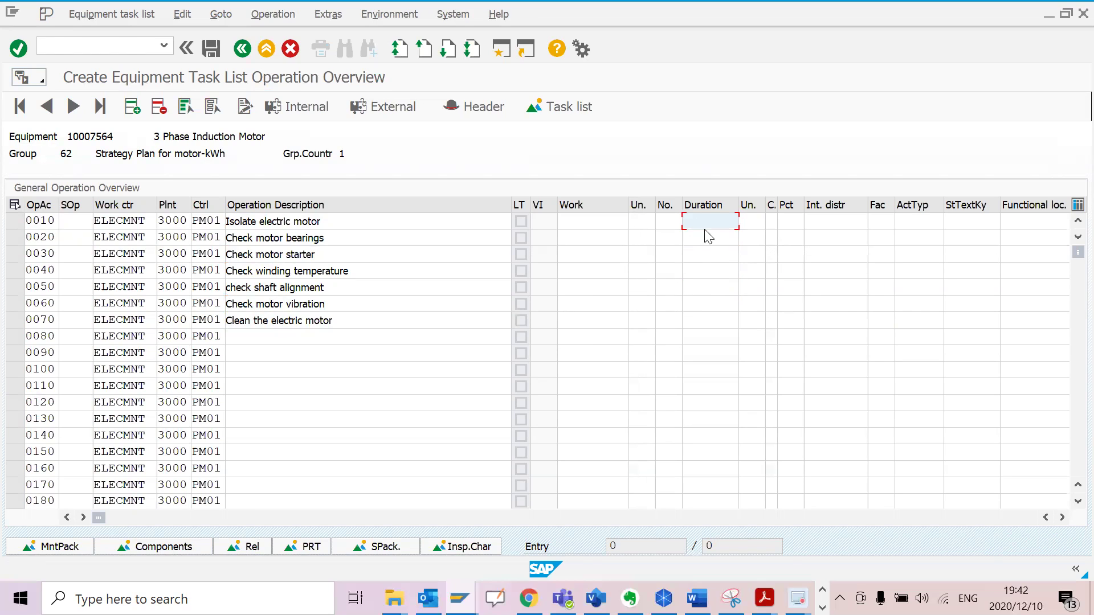
click(665, 236)
click(642, 223)
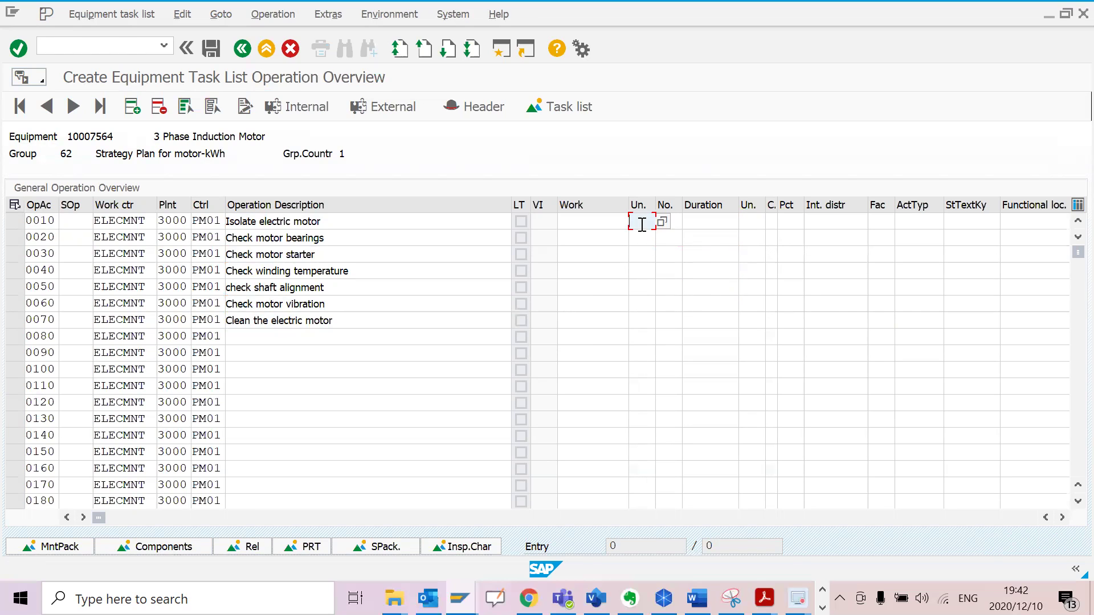
click(572, 221)
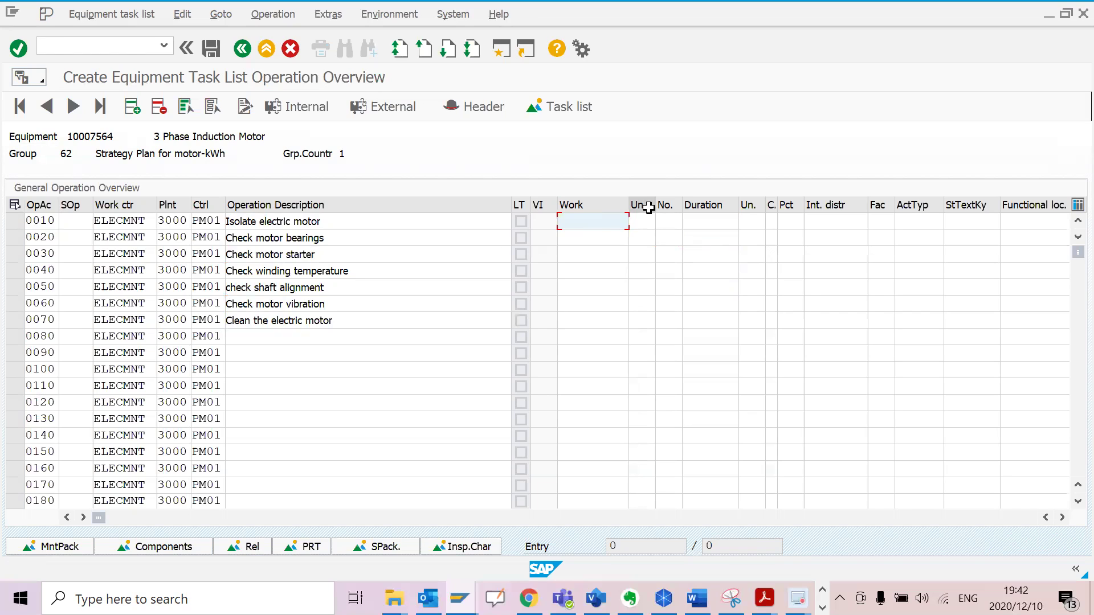
click(665, 220)
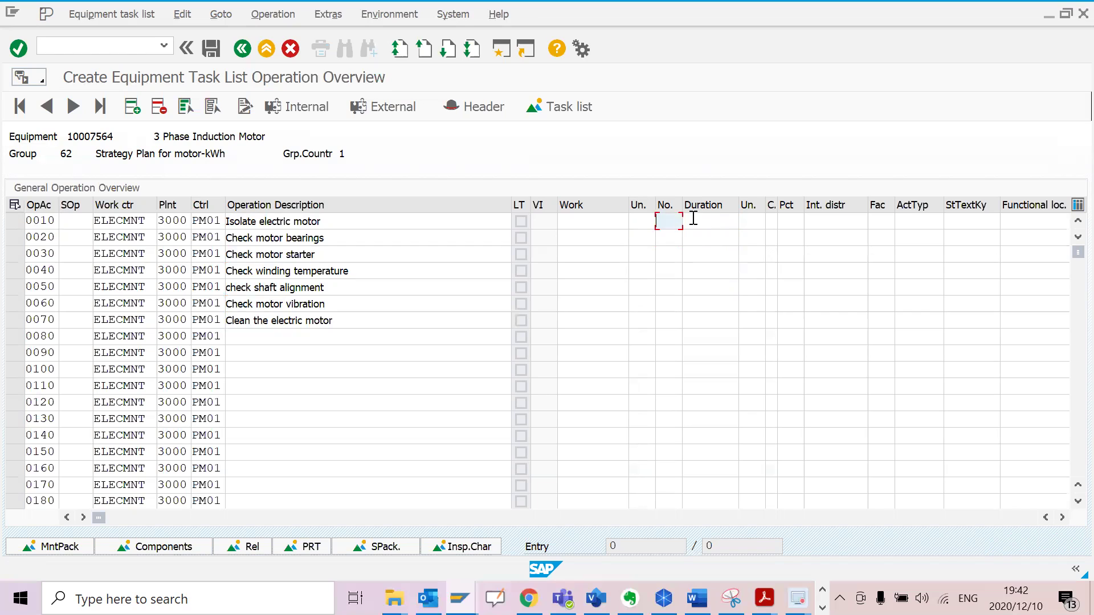
click(692, 220)
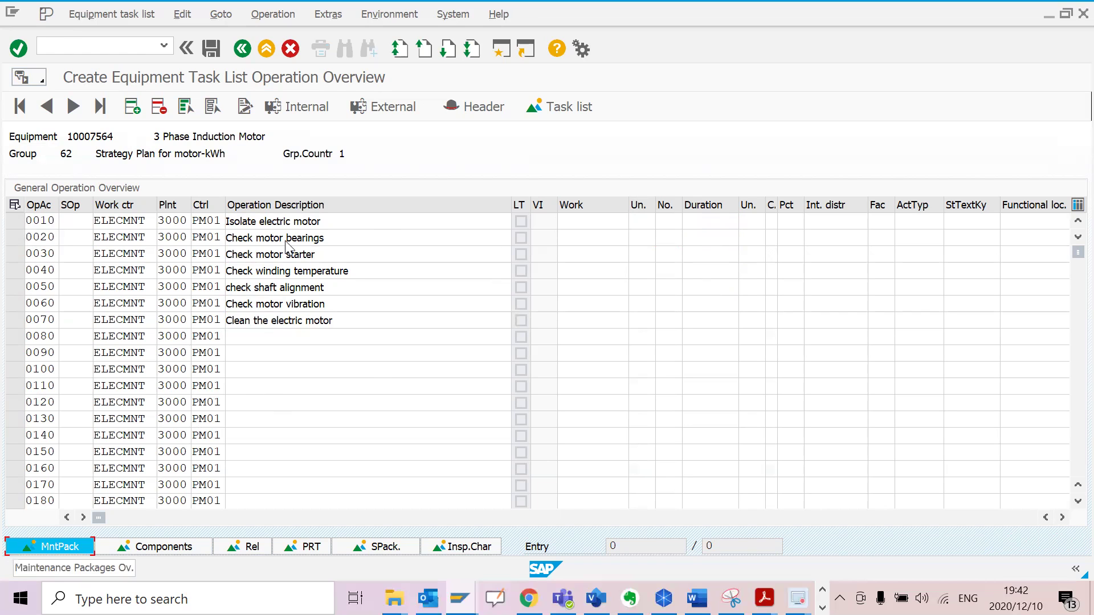
- Open the maintenance package overview, accepting activity type 1410 for each of the operations
double_click(376, 223)
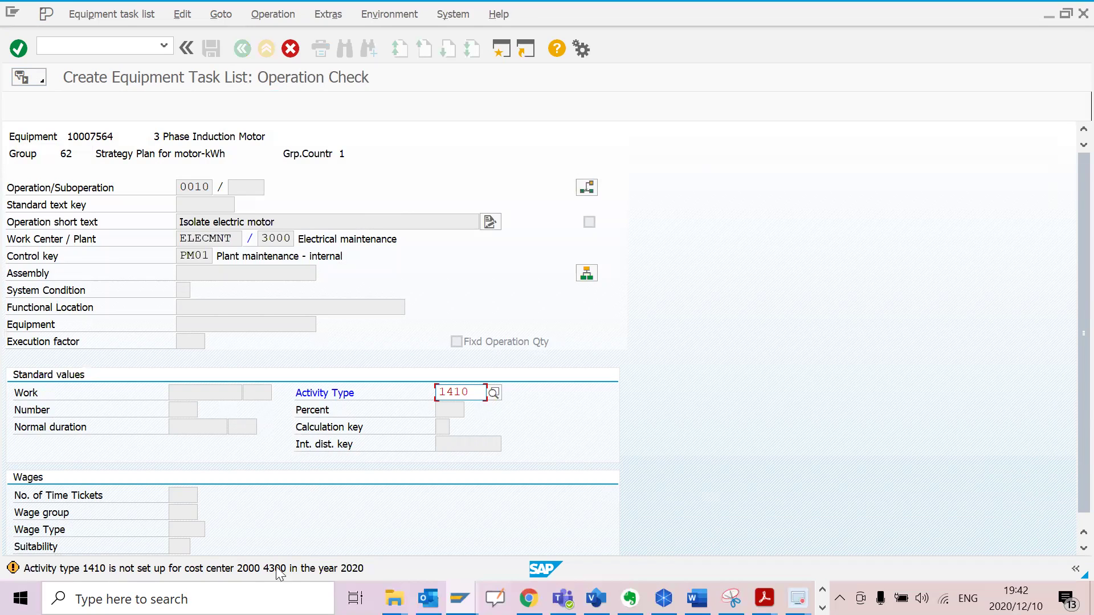
click(19, 50)
click(19, 50)
click(19, 50)
click(19, 50)
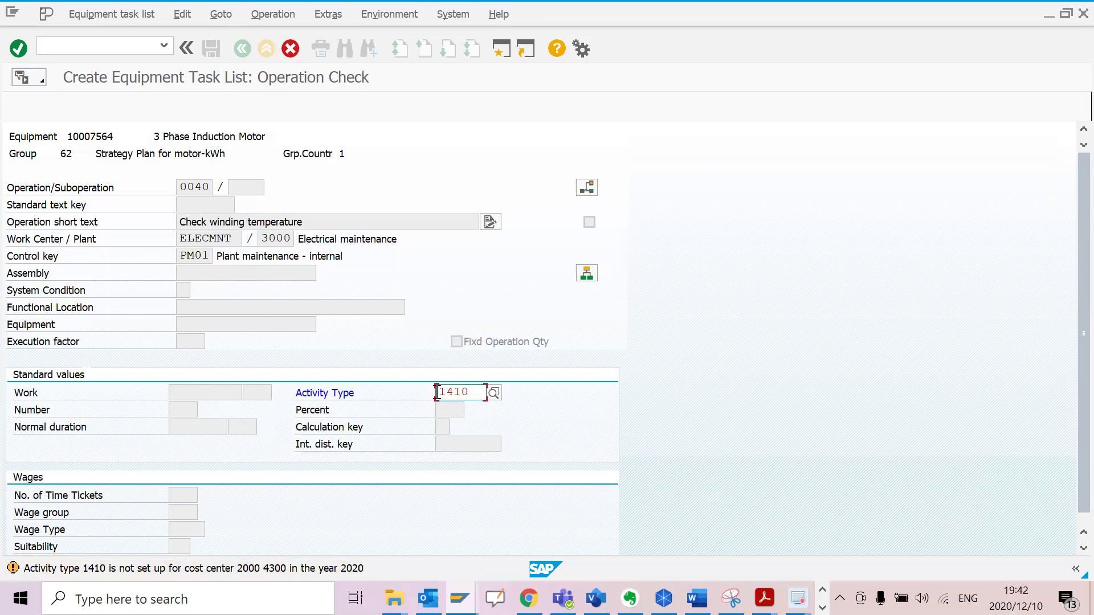
click(27, 51)
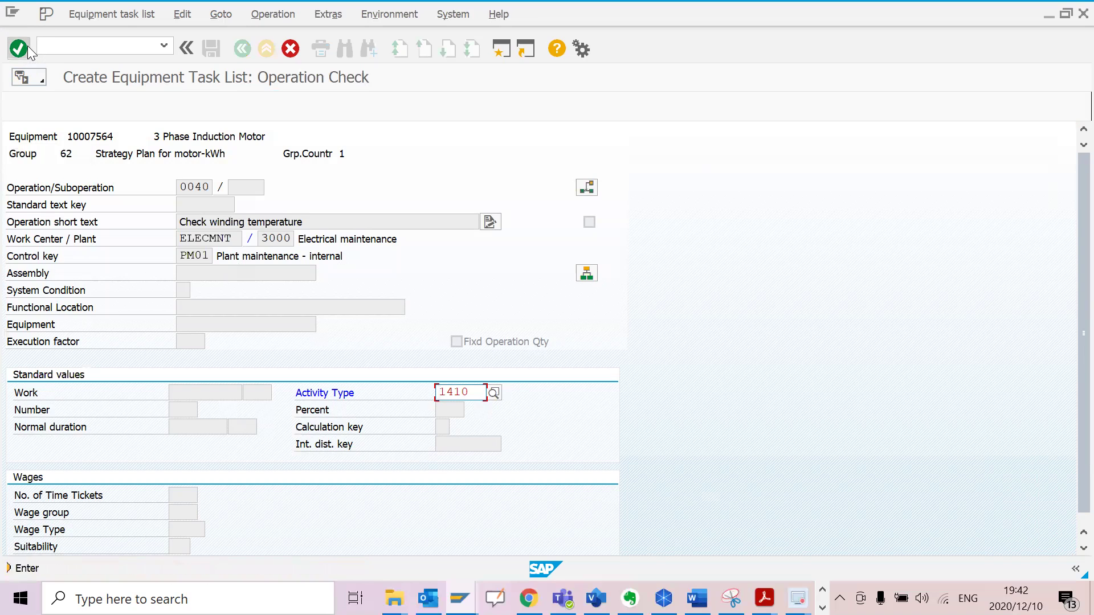
click(19, 50)
click(19, 50)
click(27, 49)
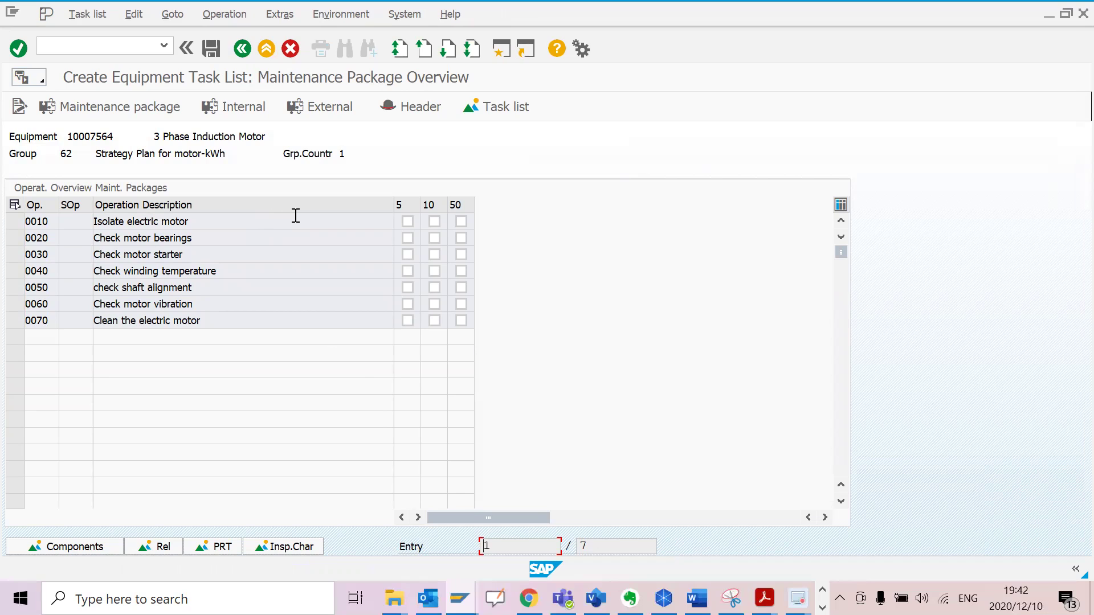
- Examine the operations listed for assignment in the maintenance package overview
click(162, 232)
click(160, 257)
click(159, 275)
click(158, 289)
click(158, 305)
click(156, 321)
click(151, 238)
- Assign operations 0010 and 0040 to packages 5, 10 and 50, operation 0020 to 10 and 50, and operation 0030 to 5
click(460, 222)
click(407, 254)
click(408, 271)
click(463, 272)
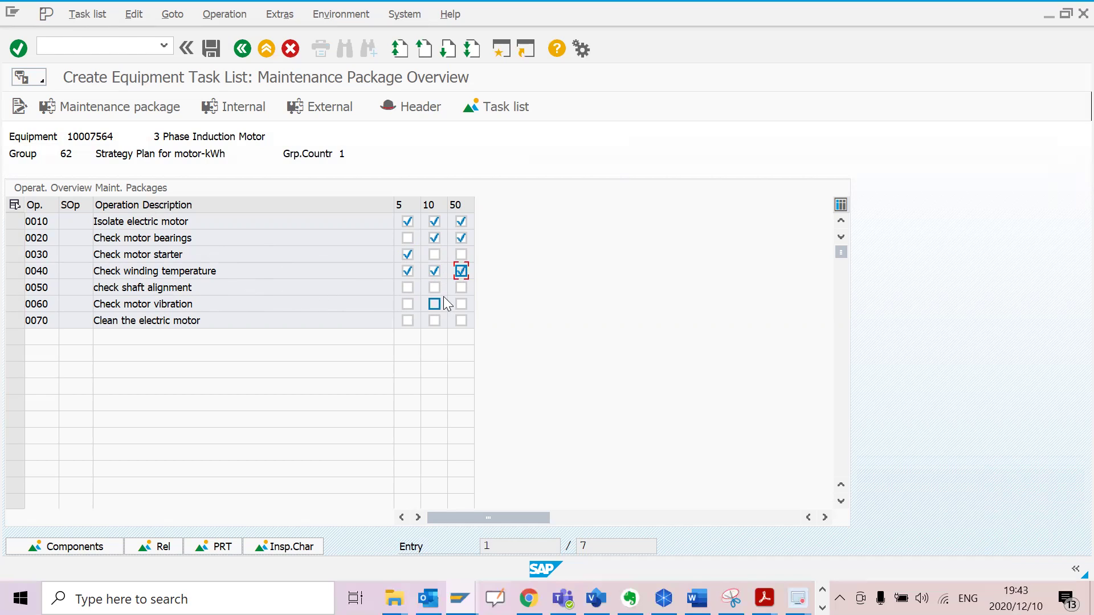
- Assign operation 0050 to package 50, operation 0060 to packages 5 and 10, and operation 0070 to packages 5, 10 and 50
click(461, 287)
click(408, 305)
click(408, 321)
click(461, 320)
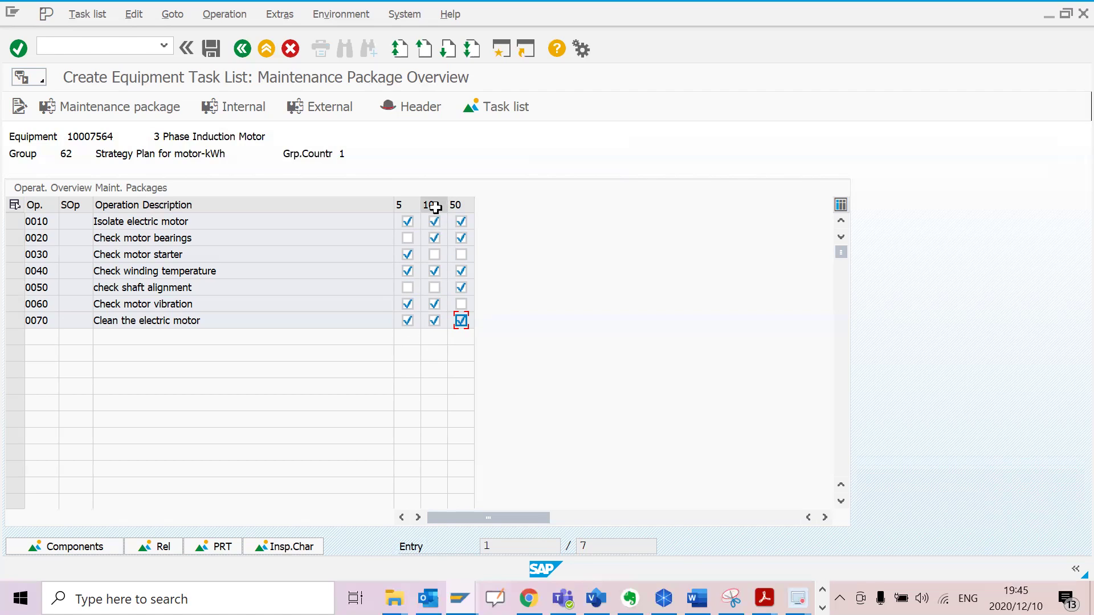
- Save the equipment task list and check its group and group counter in the maintenance item
click(435, 238)
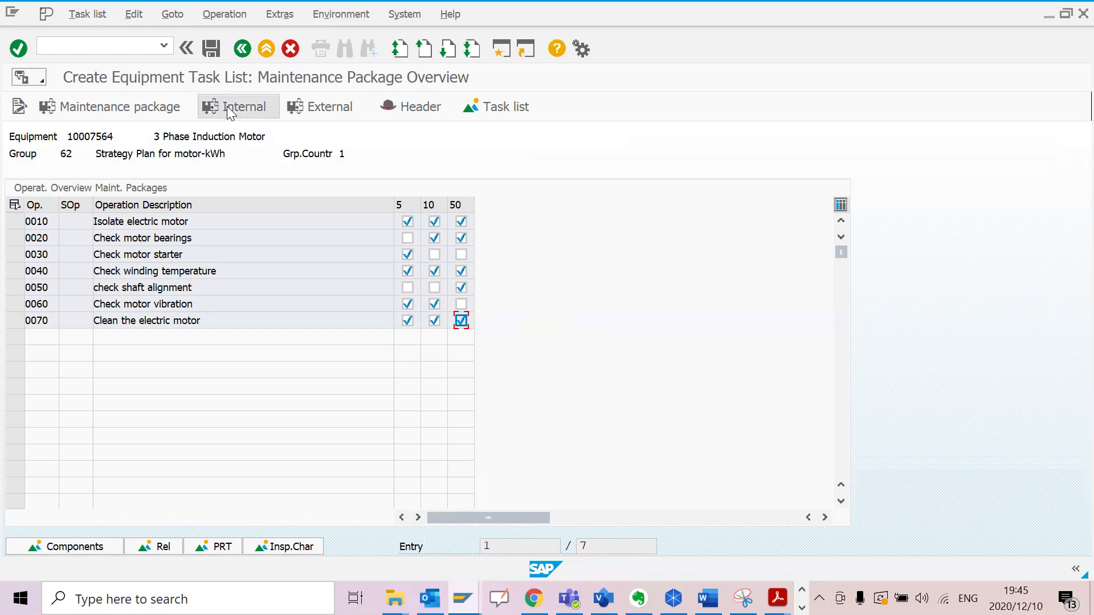
click(211, 48)
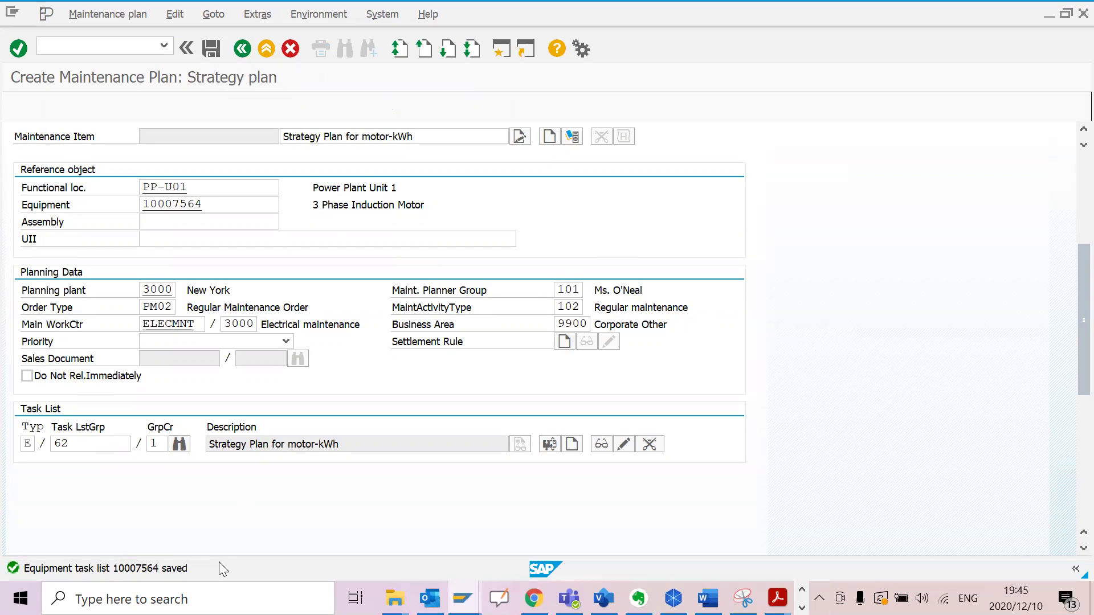
click(74, 445)
click(167, 442)
- Examine the kilowatt-hour cycles and their texts in the strategy plan's Cycles table
scroll(393, 312, up, 3)
scroll(393, 313, up, 3)
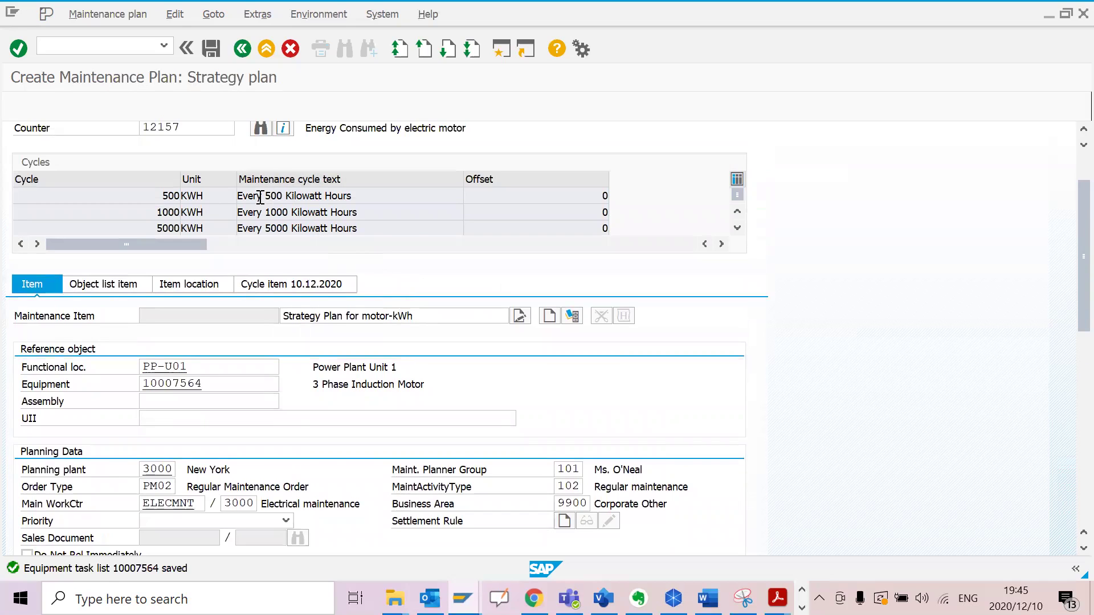
click(286, 196)
click(285, 212)
click(283, 212)
click(284, 228)
scroll(385, 223, up, 1)
scroll(386, 223, up, 3)
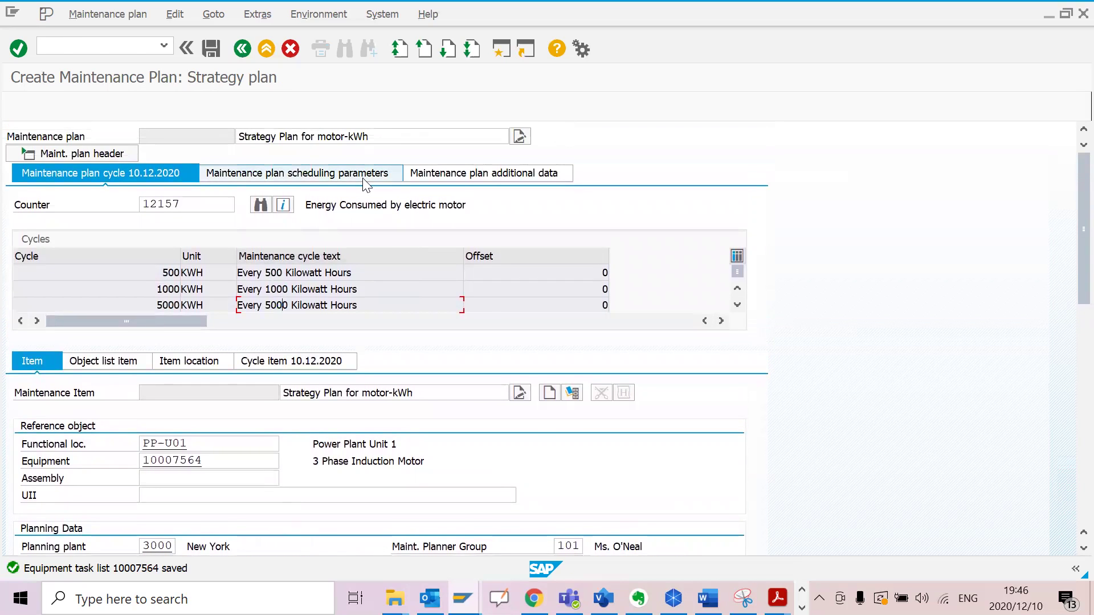
- Set the scheduling period to 365 days in the strategy plan's scheduling parameters
click(363, 179)
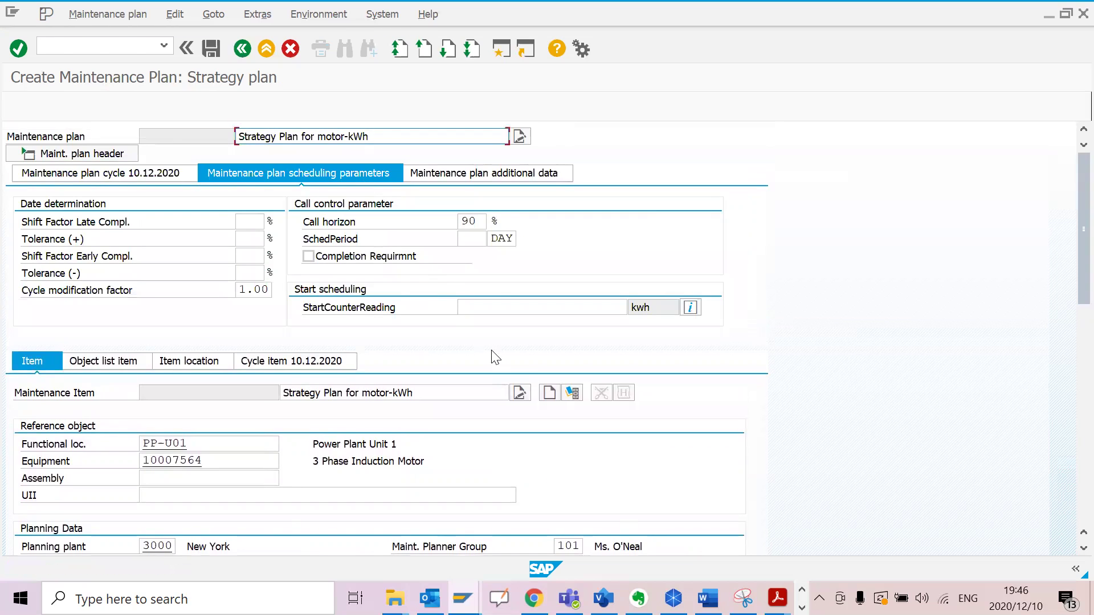
click(483, 221)
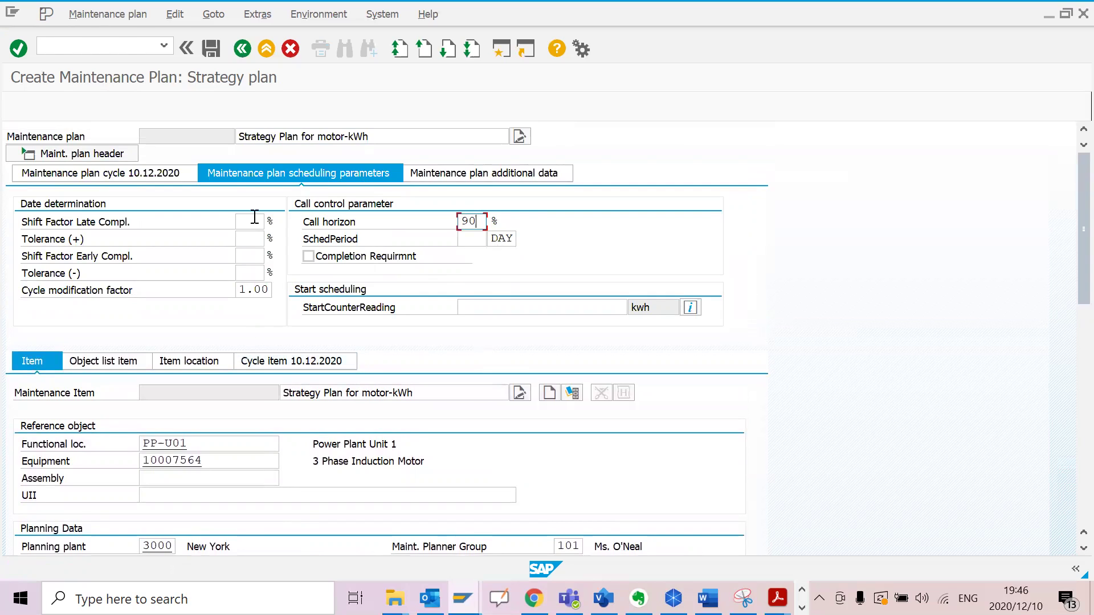
click(476, 238)
text(365)
- Save the strategy plan with an initial counter reading of 600 kWh
click(216, 50)
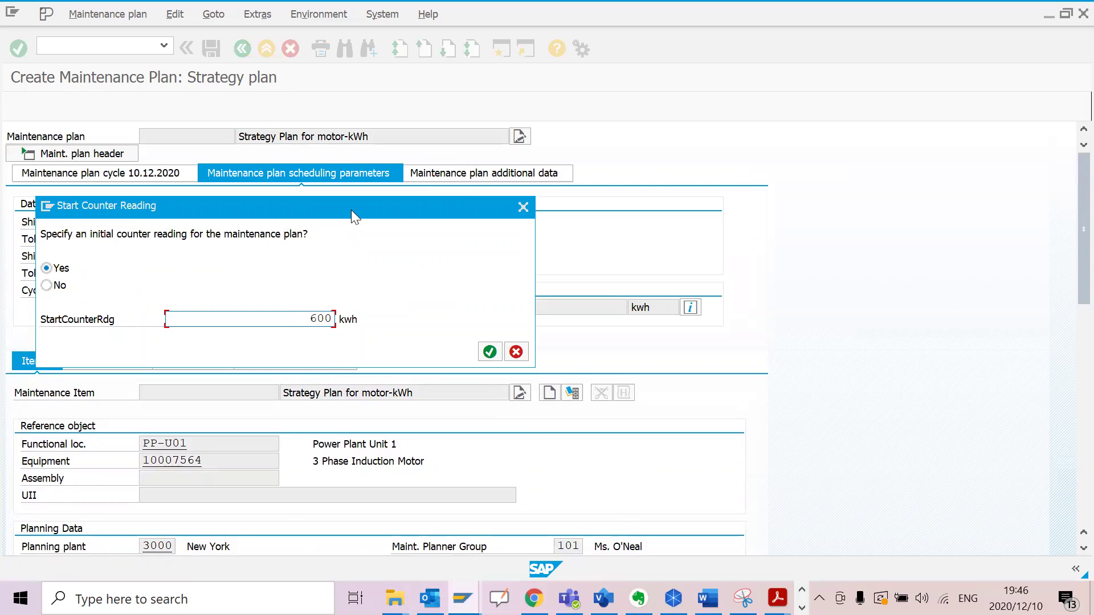
drag(351, 209, 604, 157)
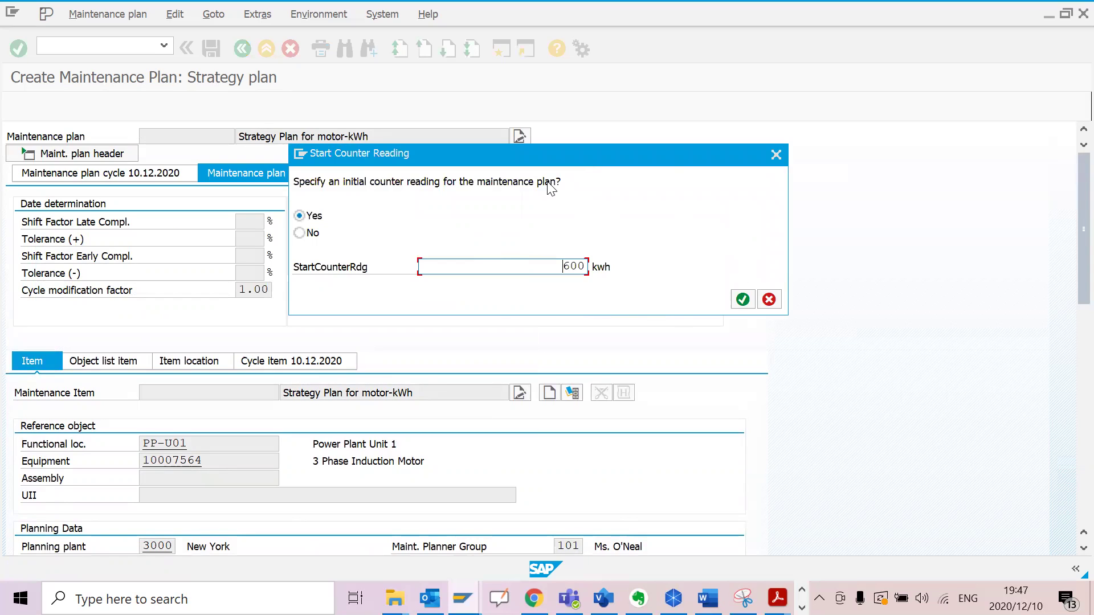
drag(560, 266, 593, 266)
click(744, 297)
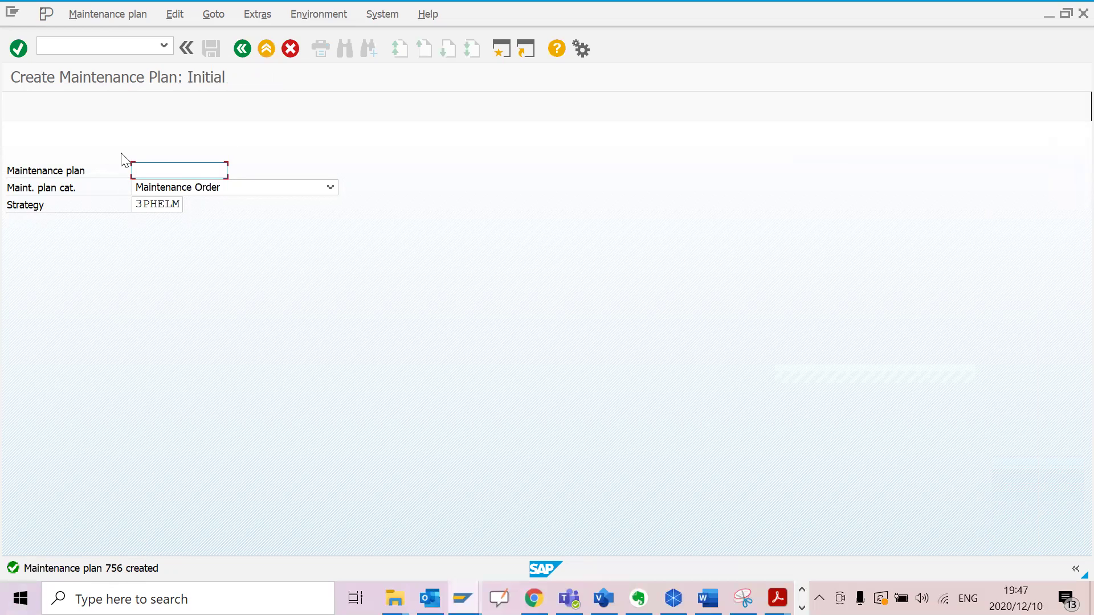
- Open maintenance plan 756 for scheduling
click(121, 17)
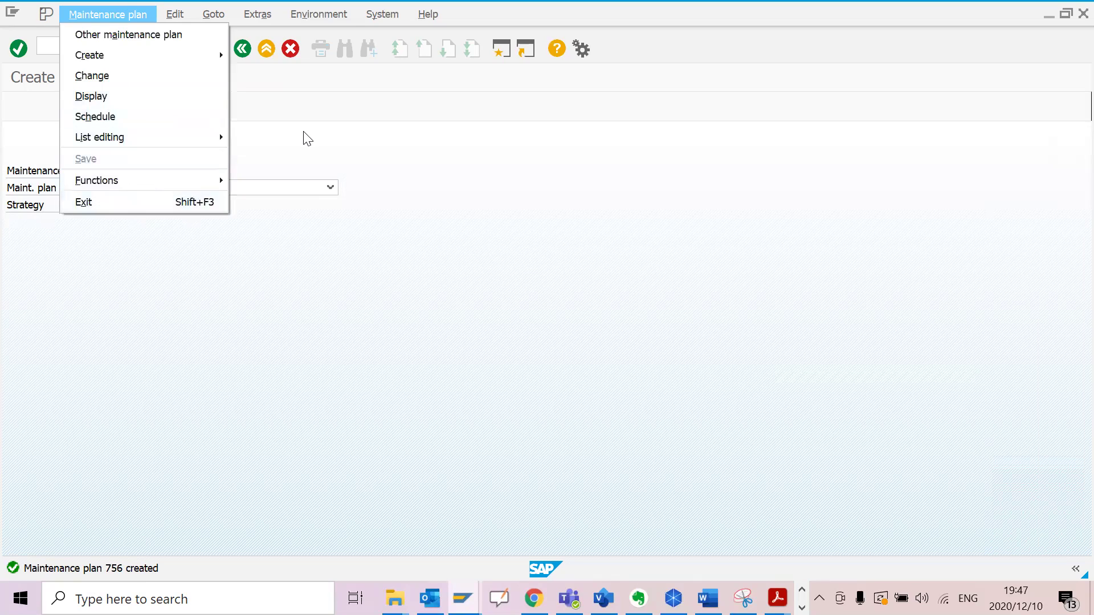
key(Escape)
click(108, 47)
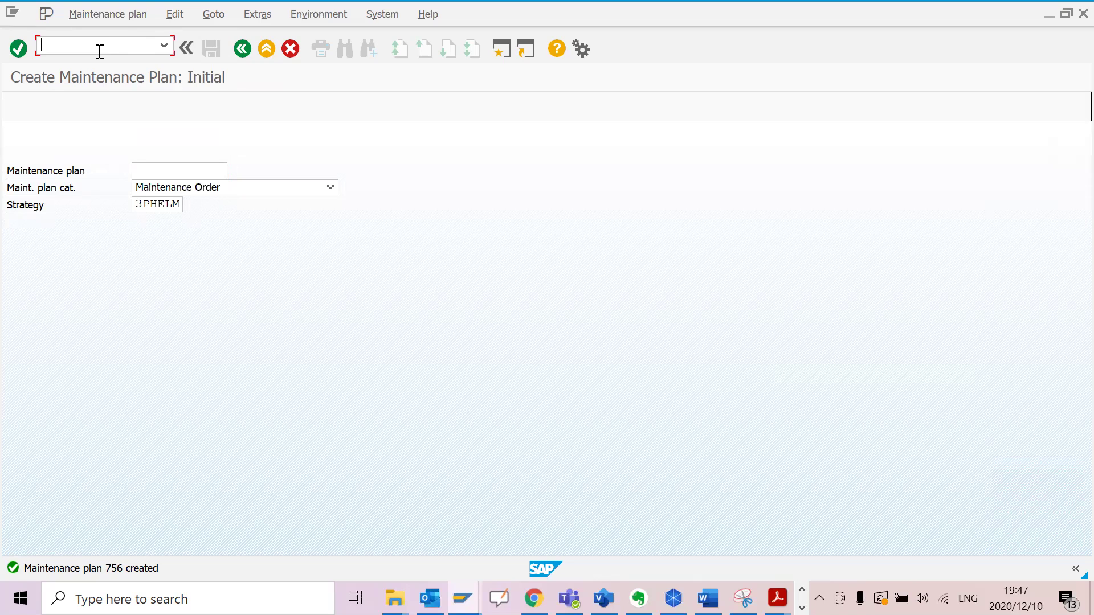
click(117, 17)
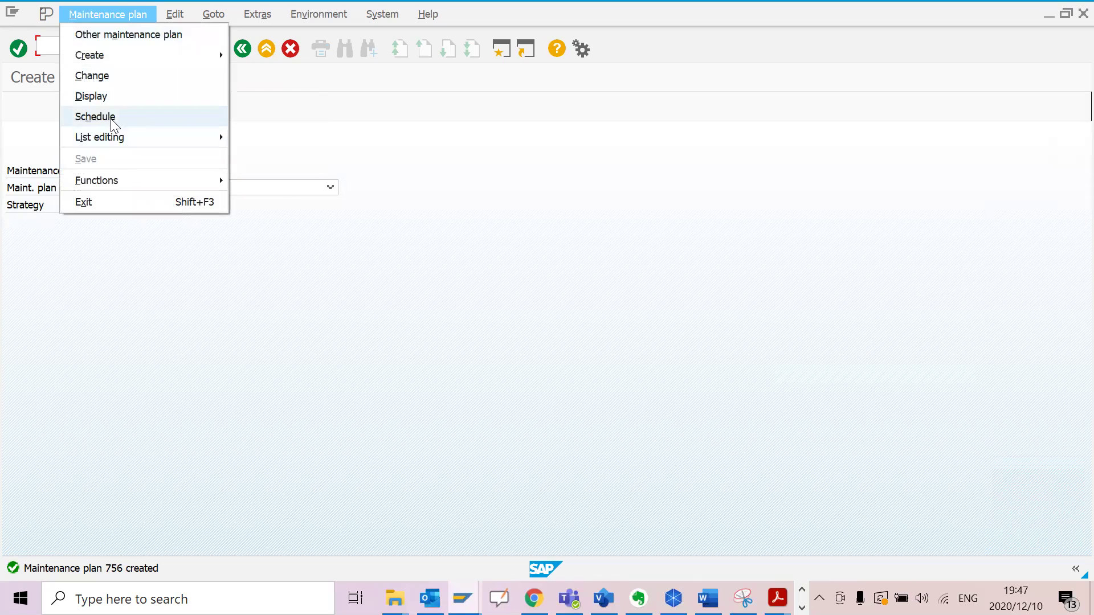
click(95, 117)
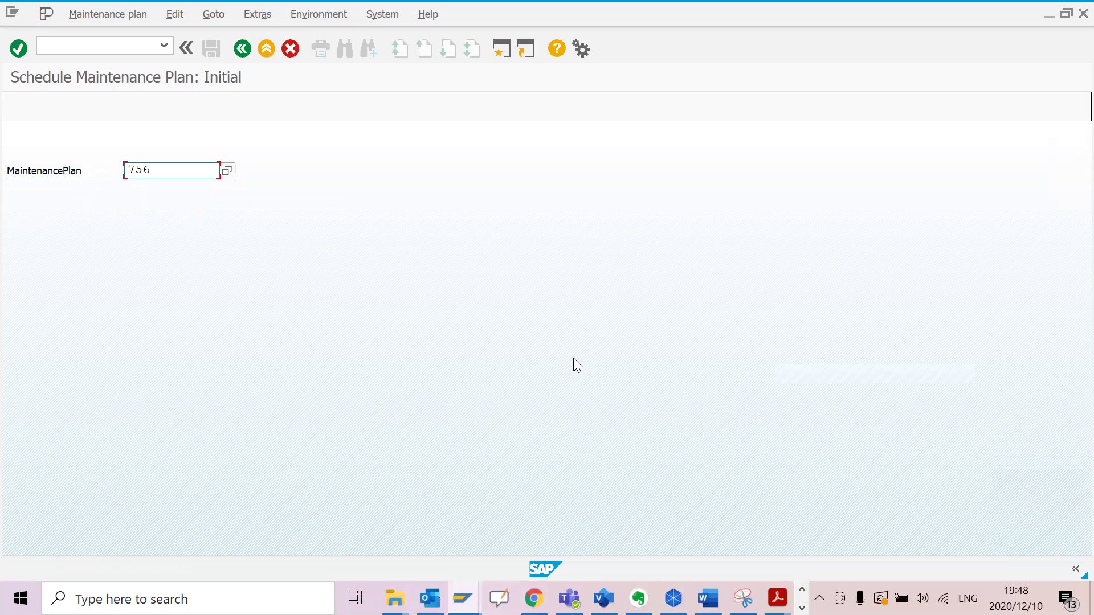
key(Return)
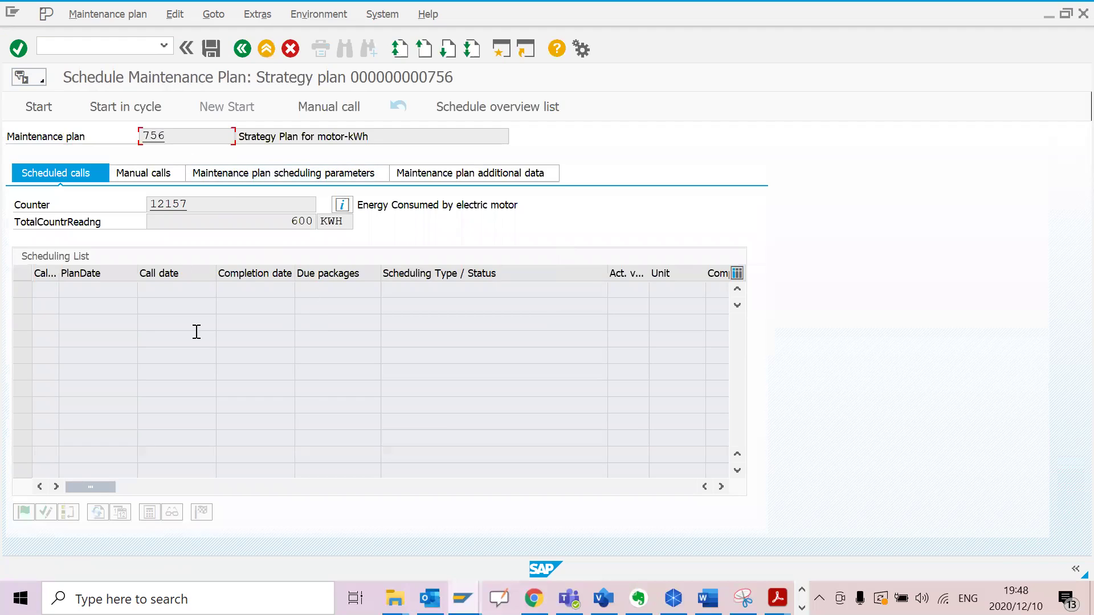
- Start scheduling the motor's strategy plan with a start-of-cycle counter reading of 600 KWH
click(38, 108)
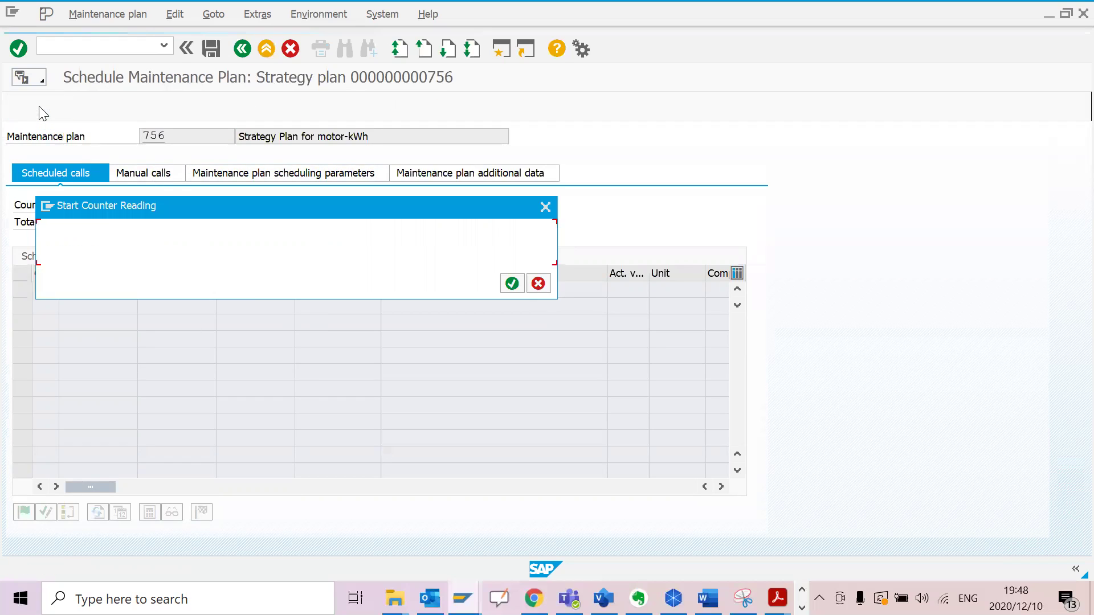
drag(346, 215, 474, 213)
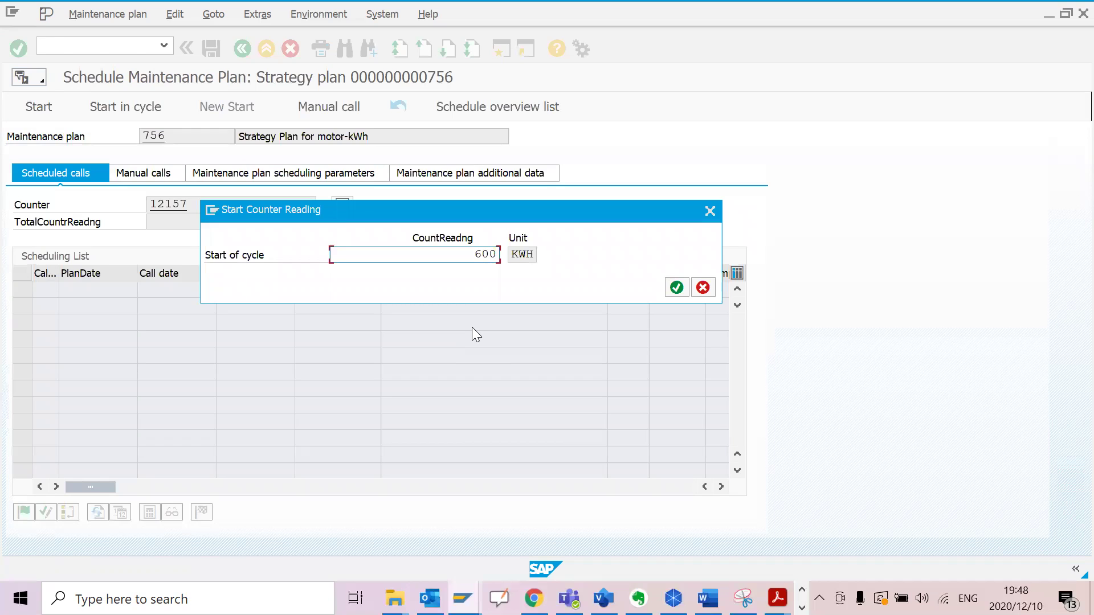
double_click(504, 254)
click(678, 289)
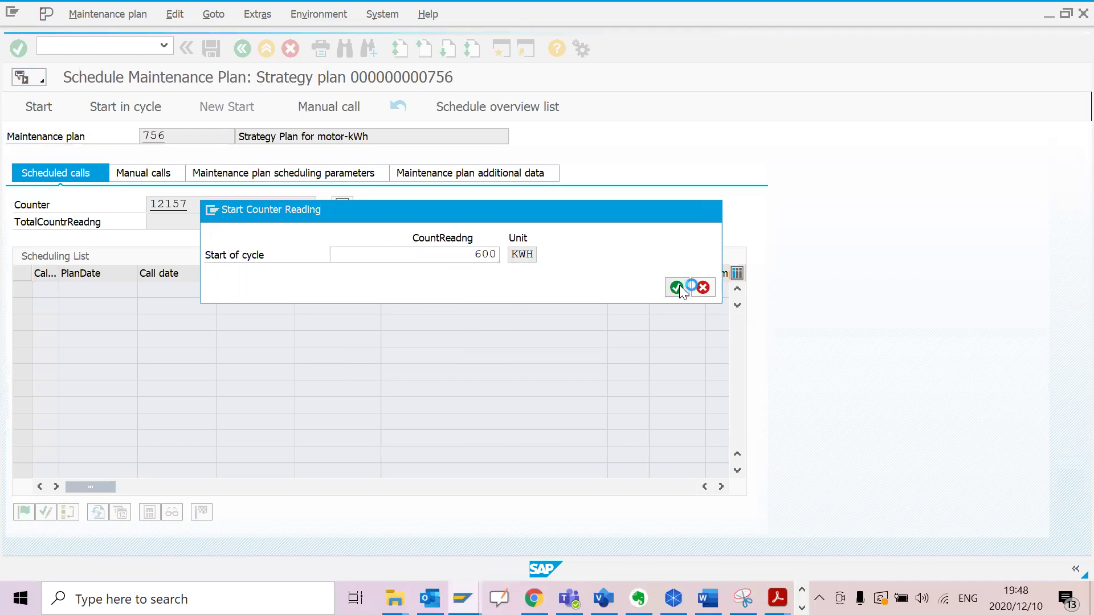